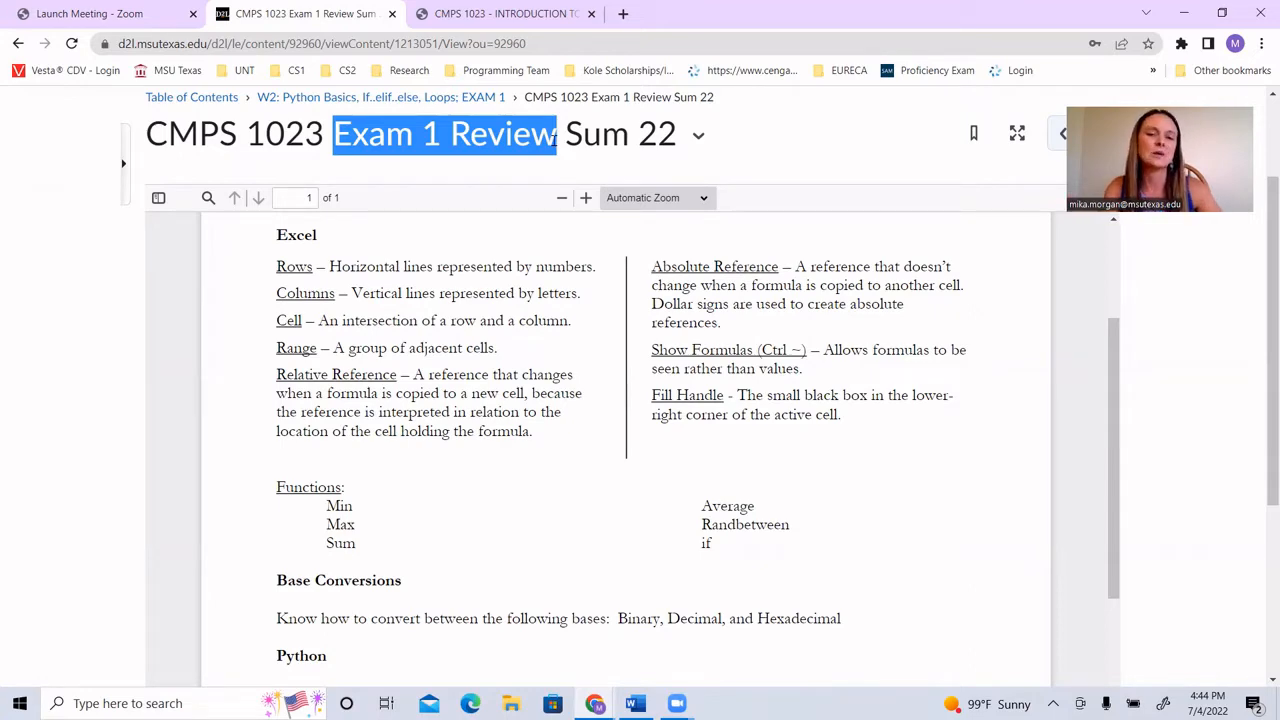
Step: Look through the Cloud Storage and Excel sections of the Exam 1 review, covering the Excel terms and their definitions
scroll(558, 366, up, 1)
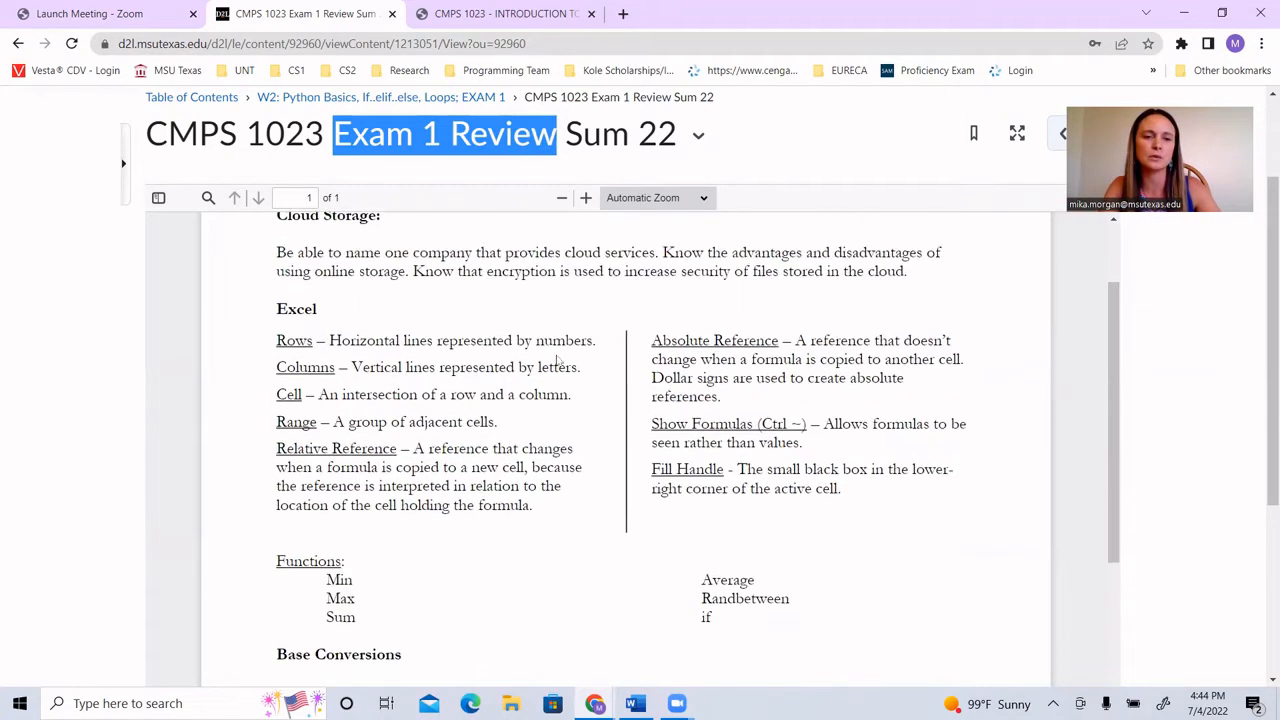
scroll(558, 366, up, 1)
scroll(468, 360, down, 1)
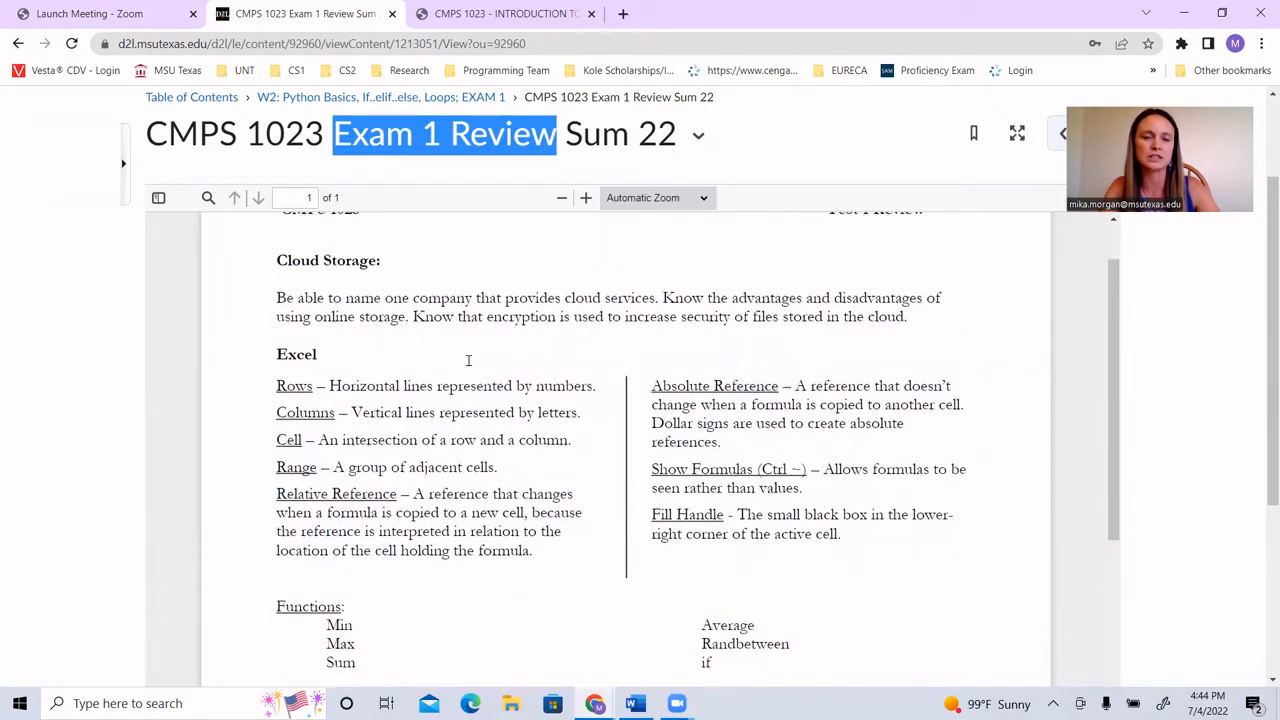
scroll(468, 360, down, 2)
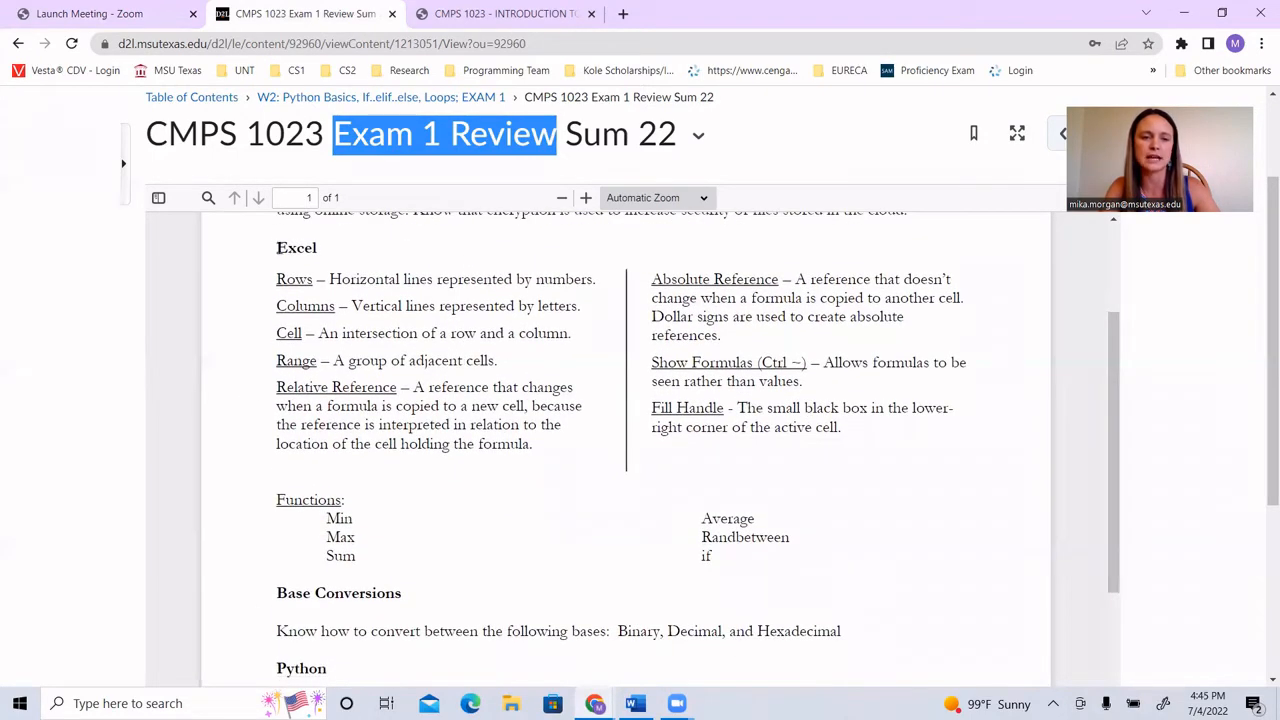
drag(277, 247, 843, 430)
click(843, 432)
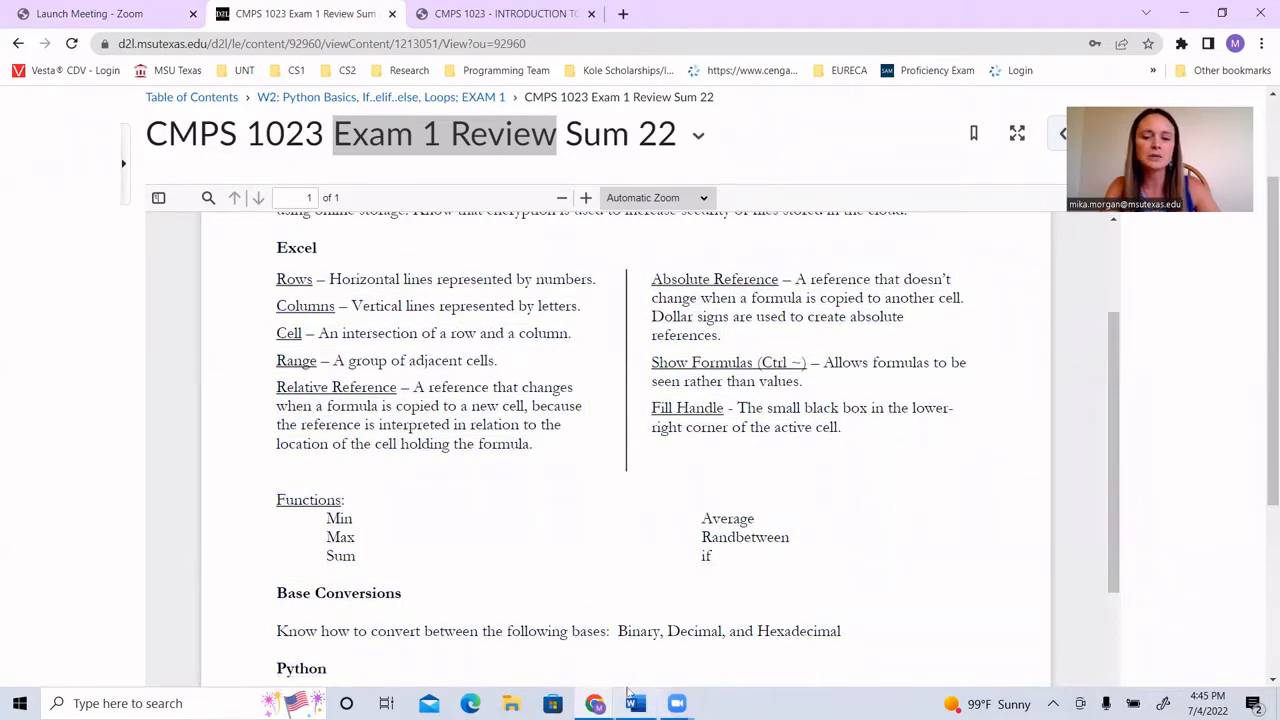
mouse_move(600, 700)
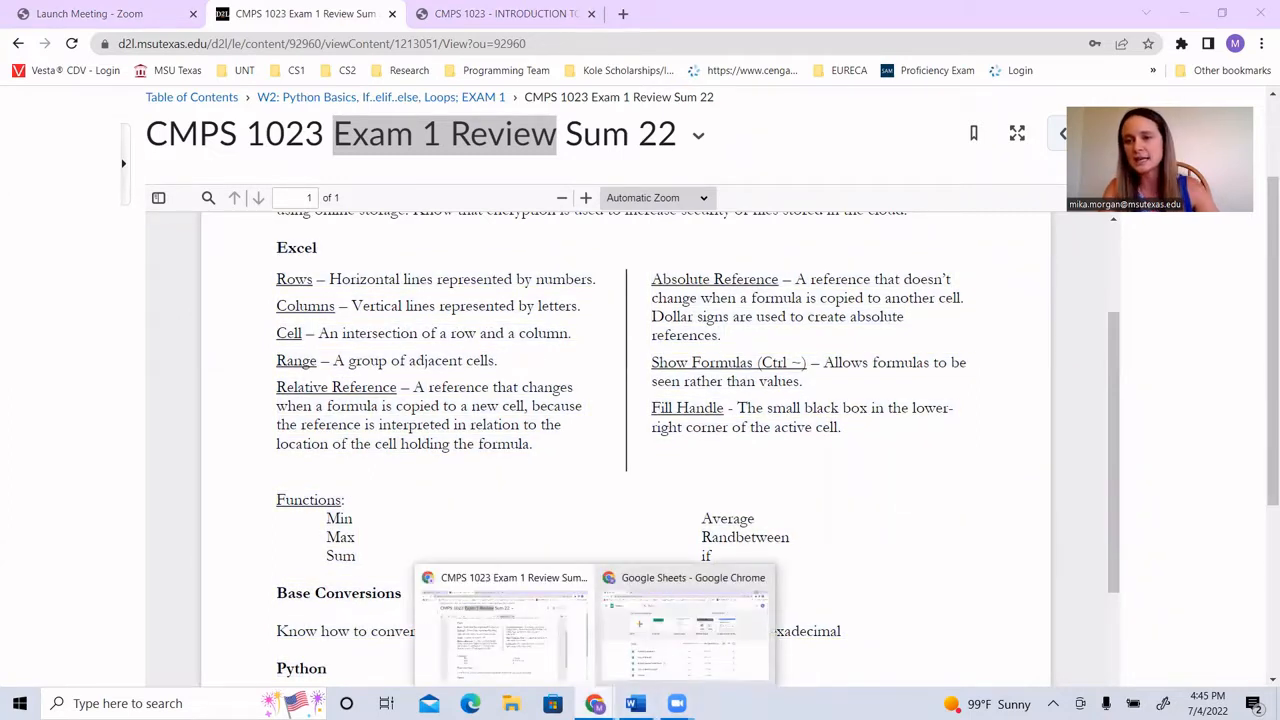
click(715, 661)
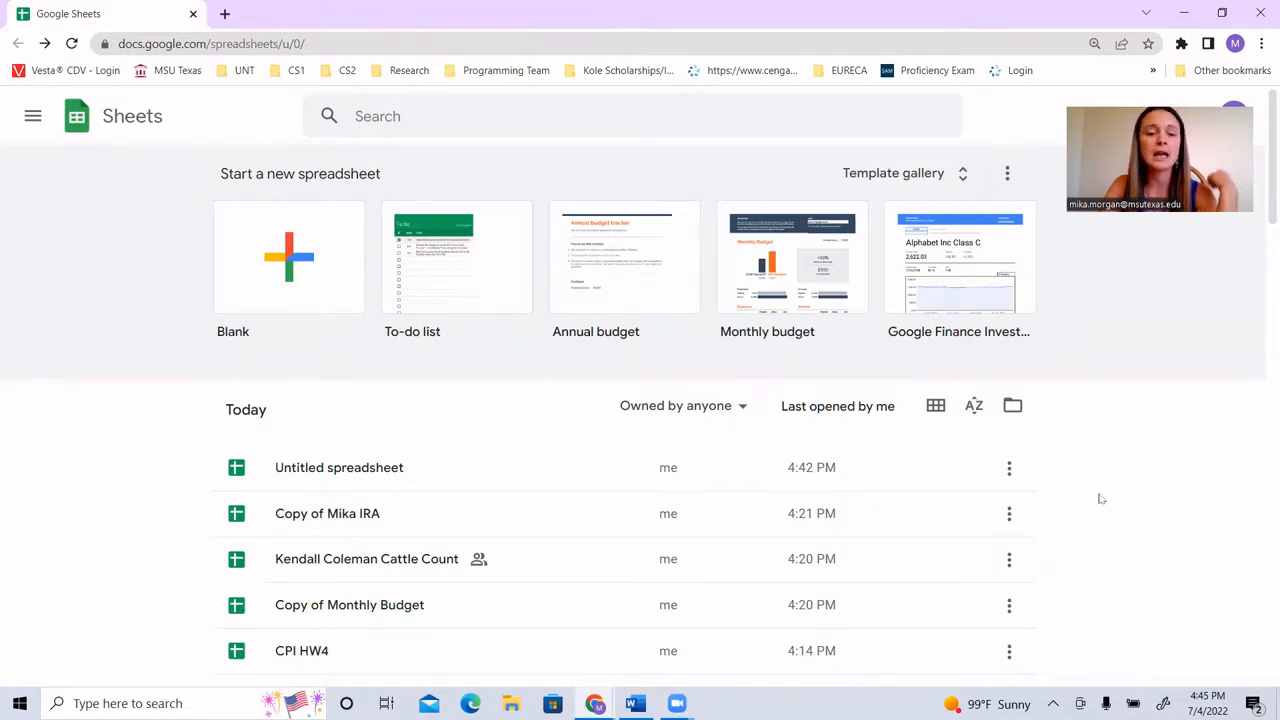
click(596, 702)
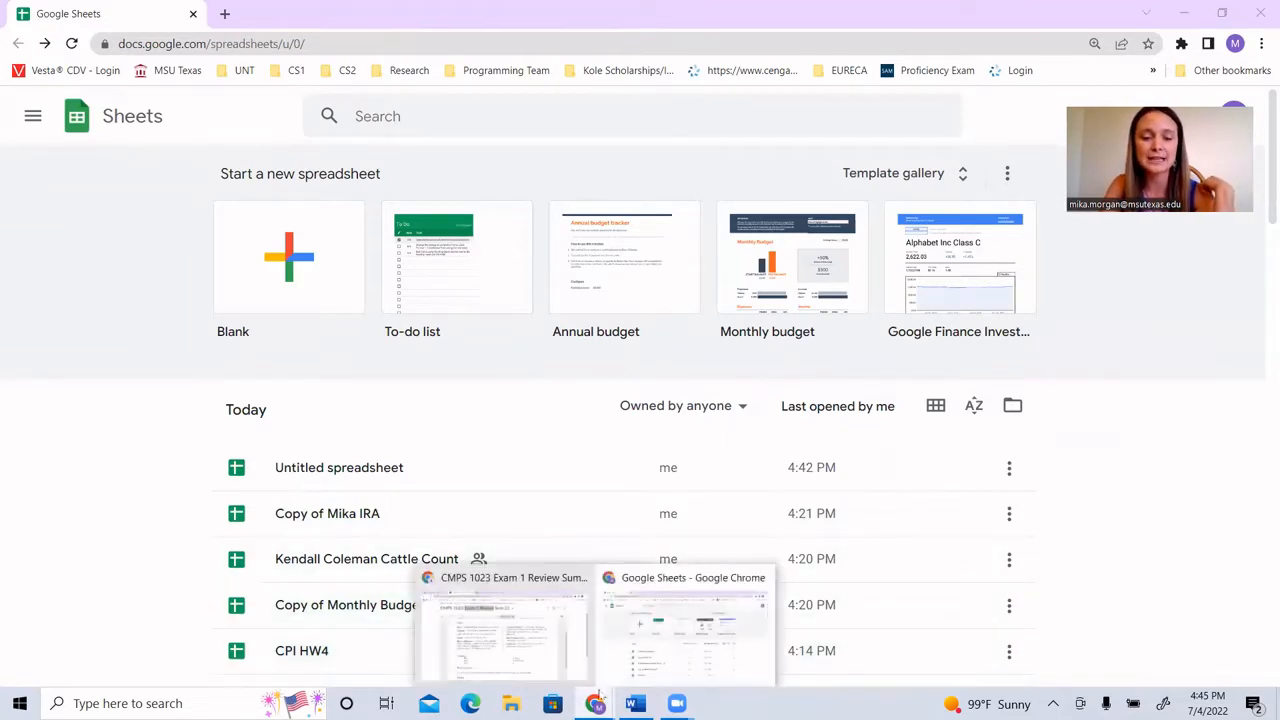
click(500, 648)
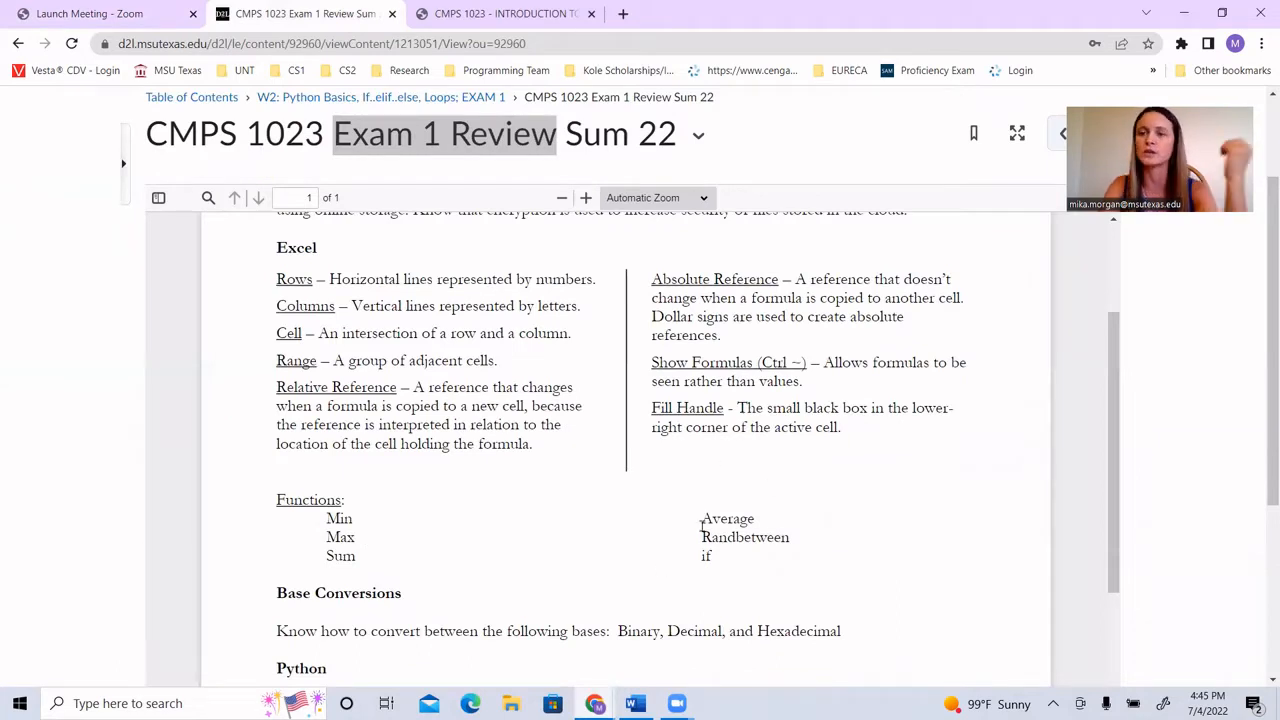
click(596, 703)
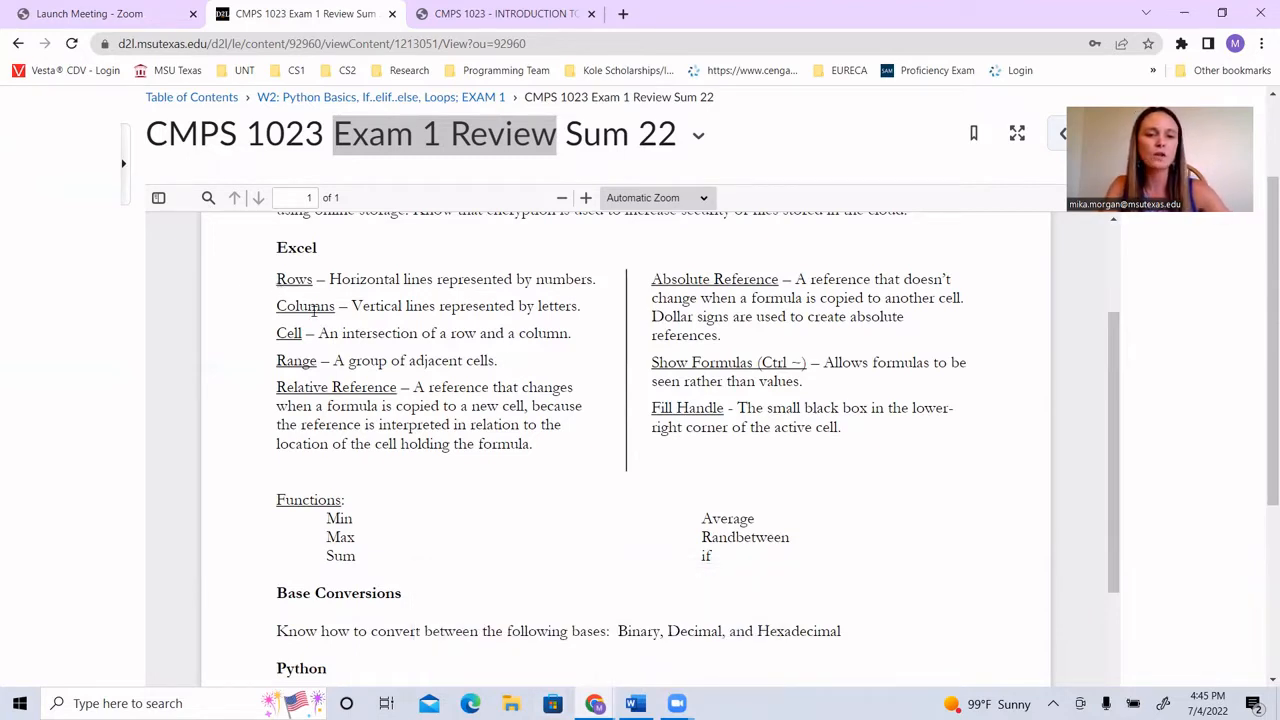
click(635, 703)
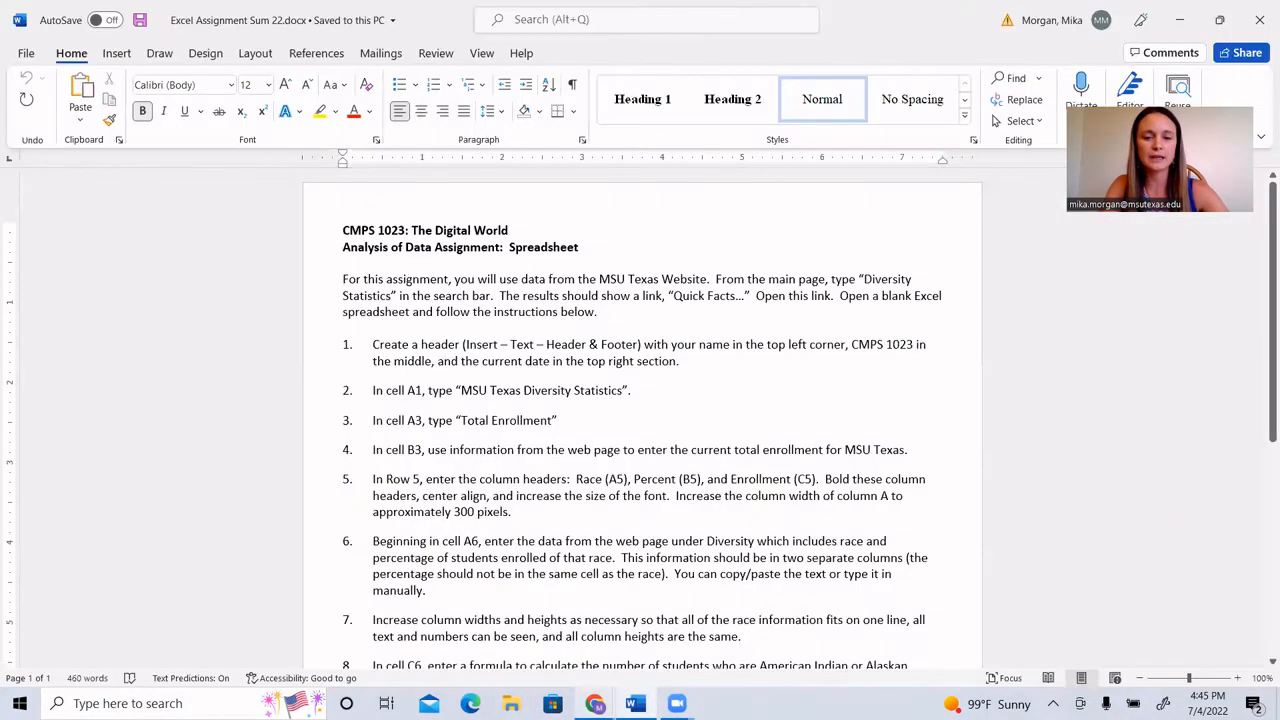
Step: Switch to the Google Sheets window and open the file Untitled spreadsheet
mouse_move(595, 703)
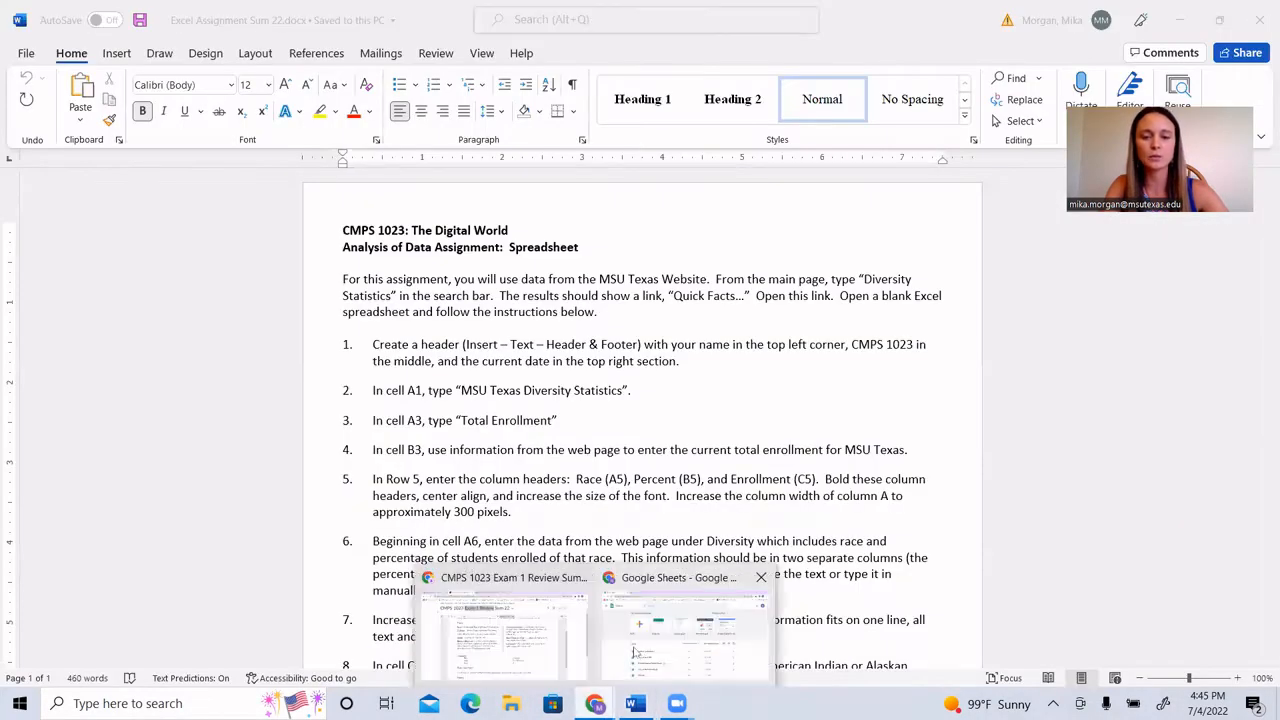
click(638, 653)
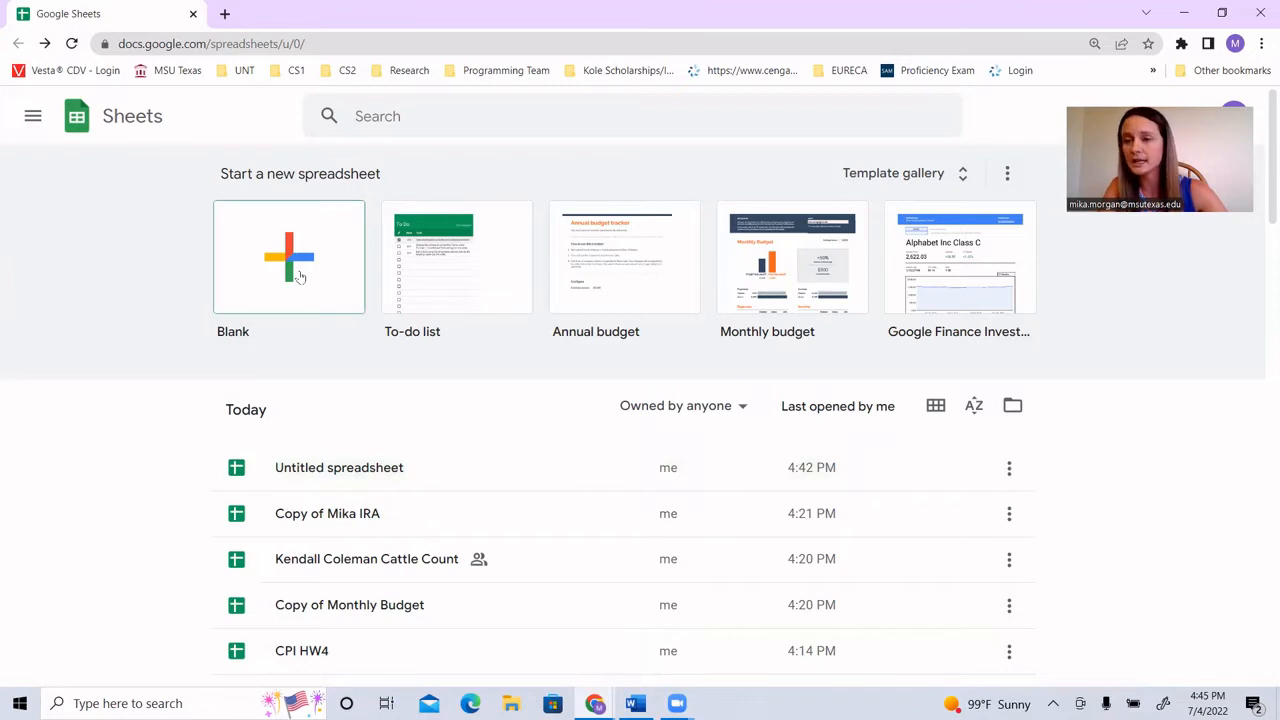
click(336, 470)
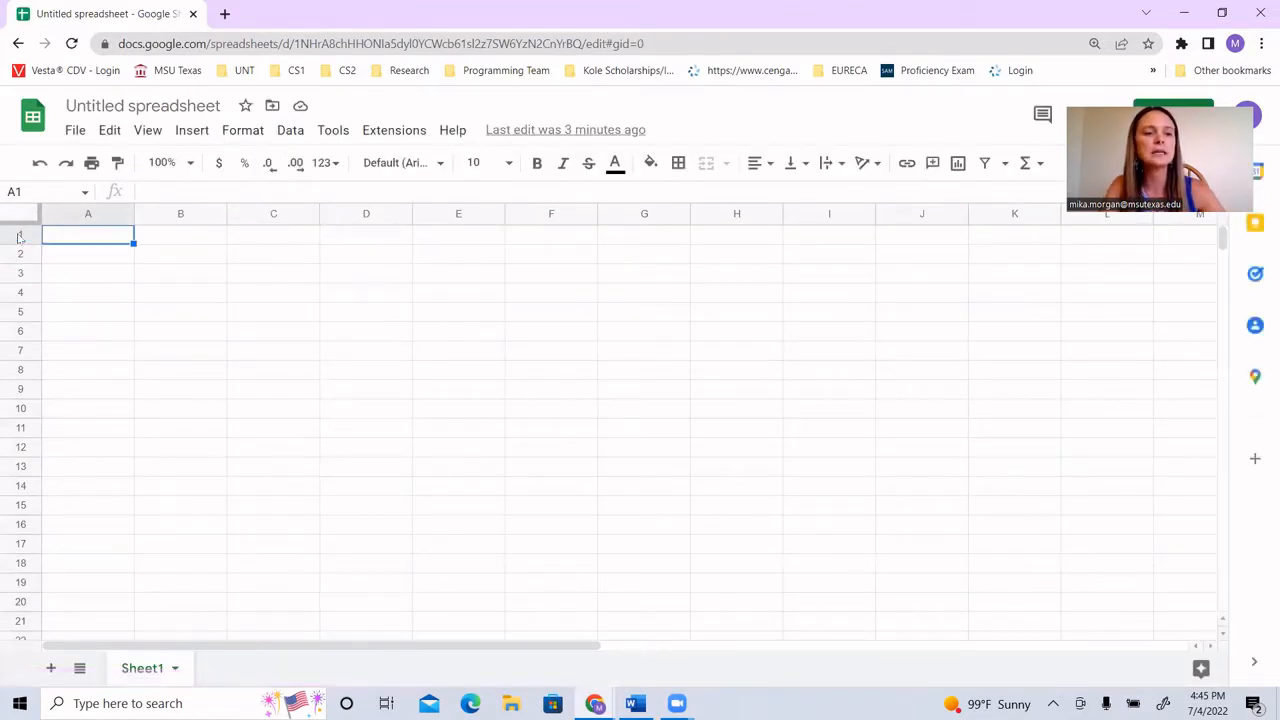
Step: Select all of row 1, all of column A and the single cell B2 one after another
click(17, 233)
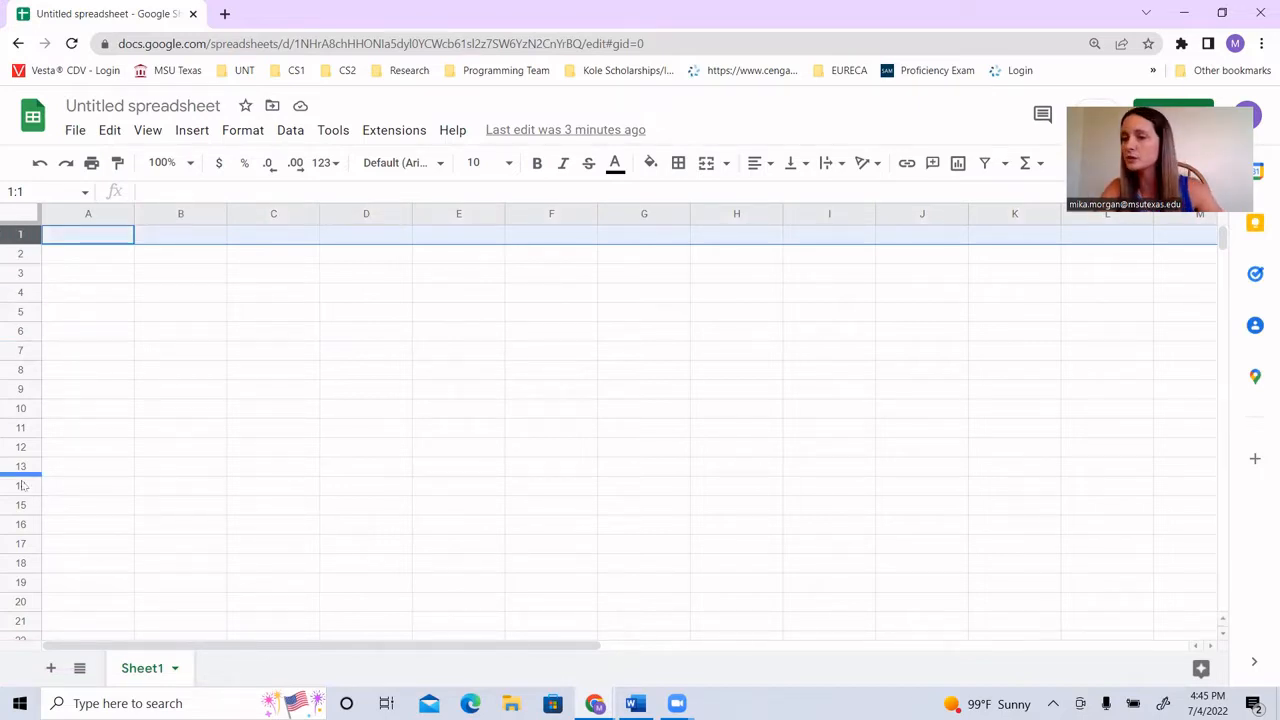
click(86, 216)
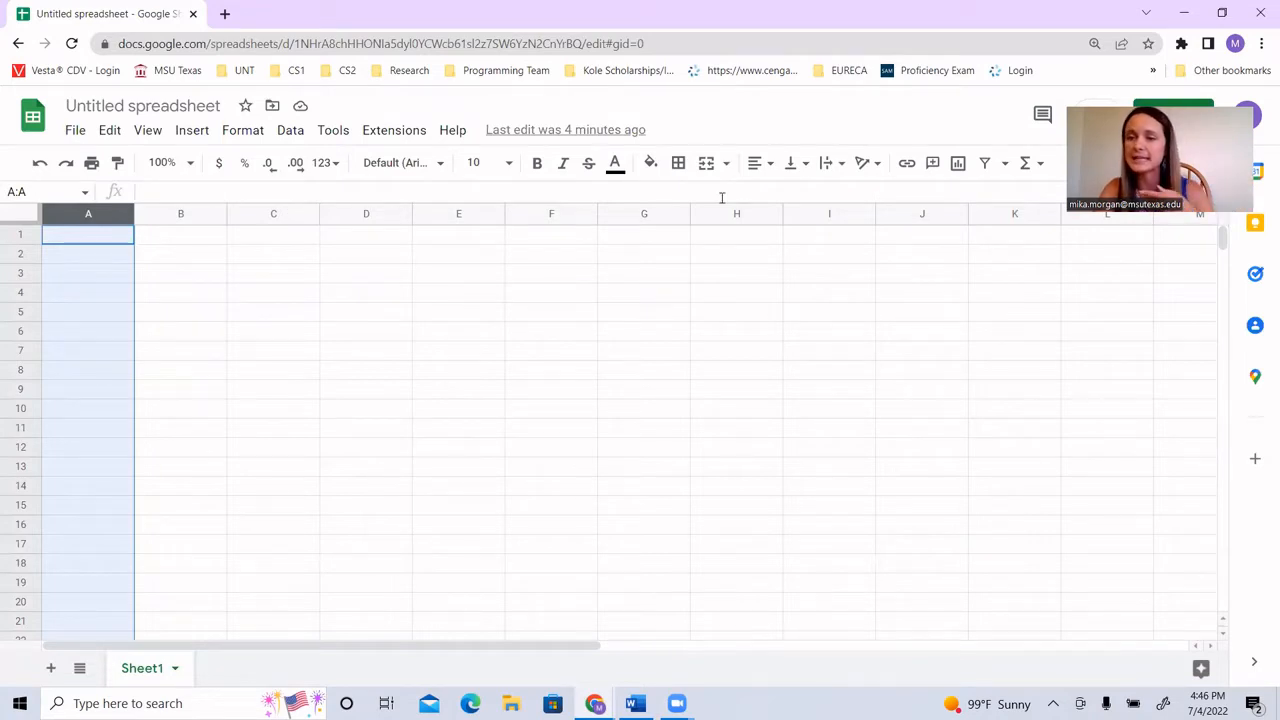
click(217, 259)
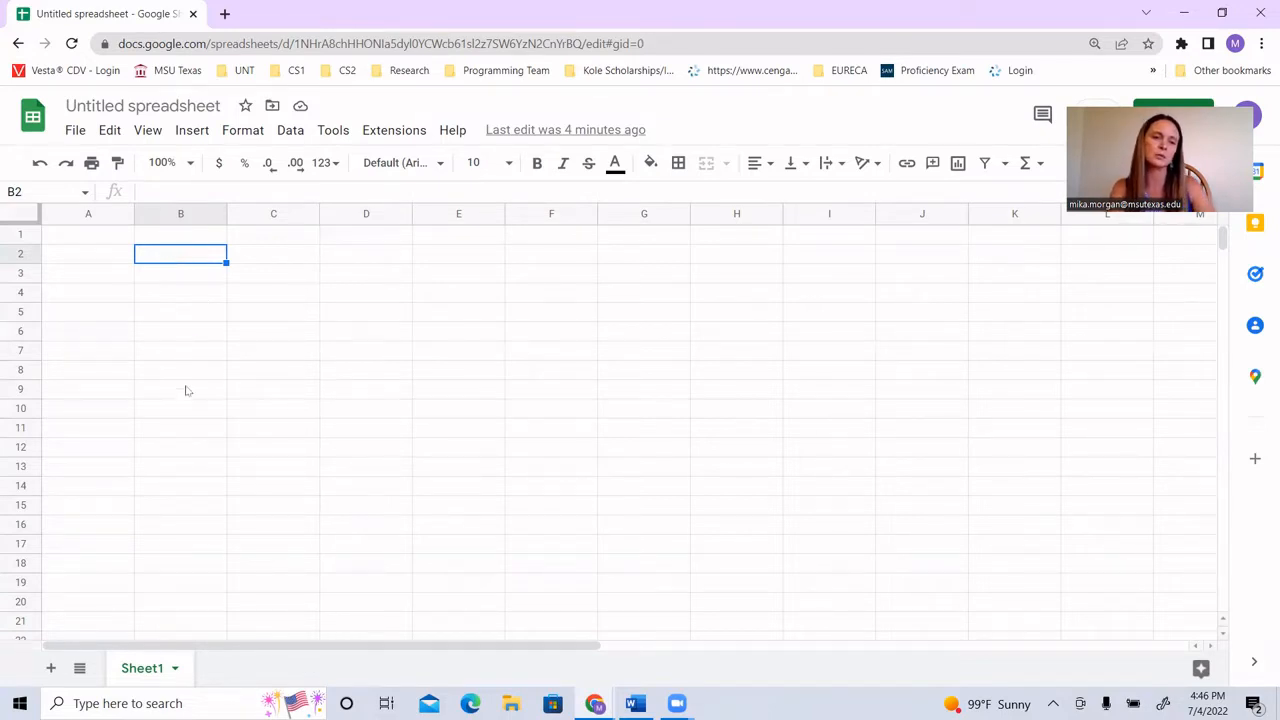
Step: Select the vertical range B2:B9 and the horizontal range B3:F3 one after another
drag(186, 392, 179, 264)
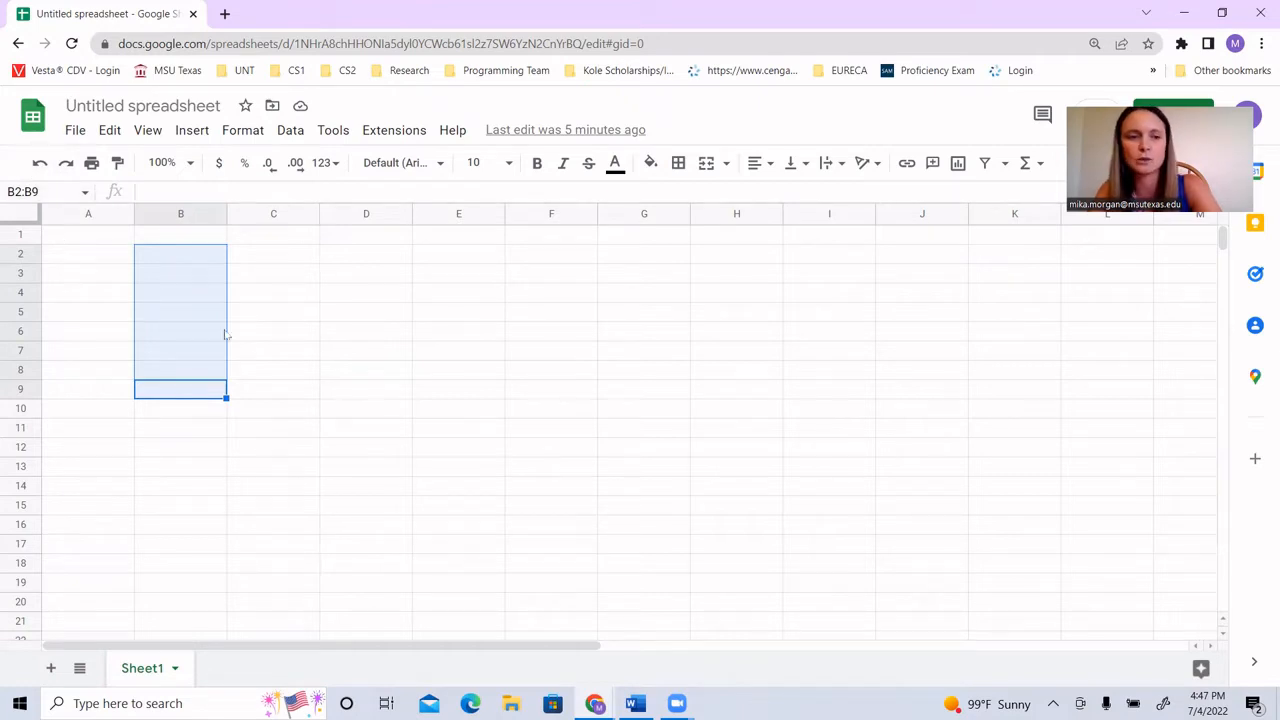
click(281, 337)
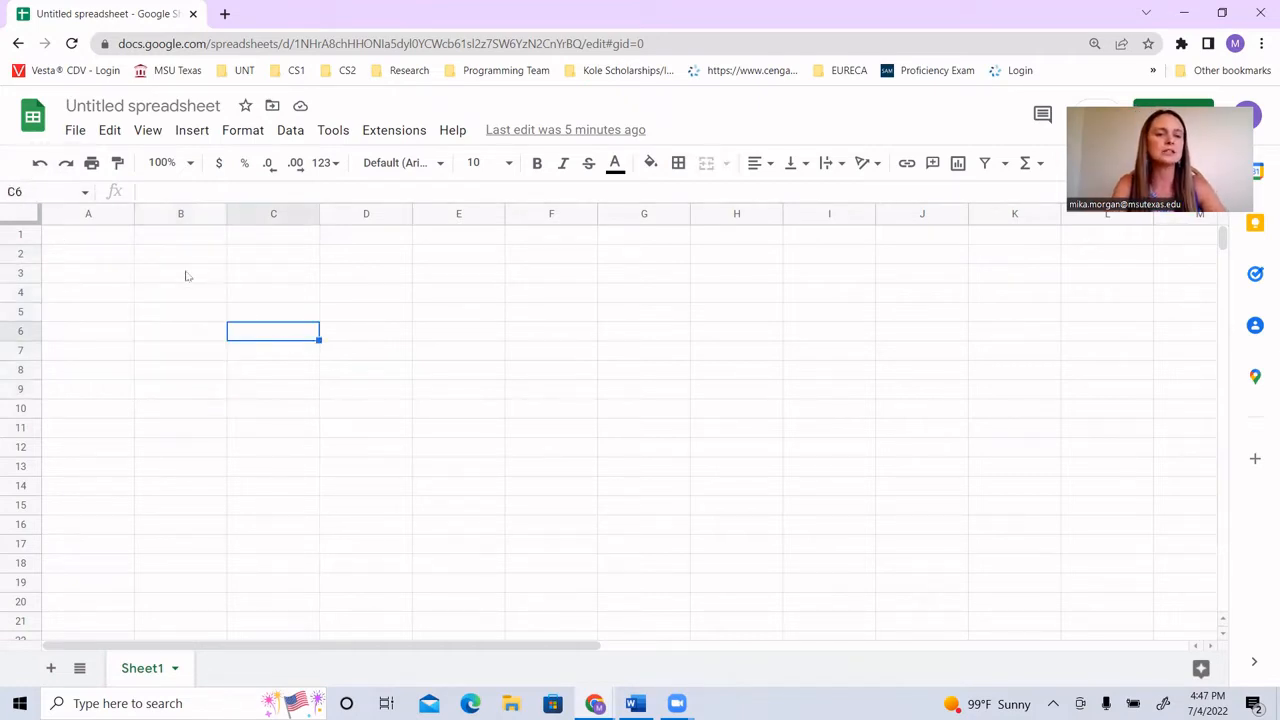
drag(187, 273, 537, 276)
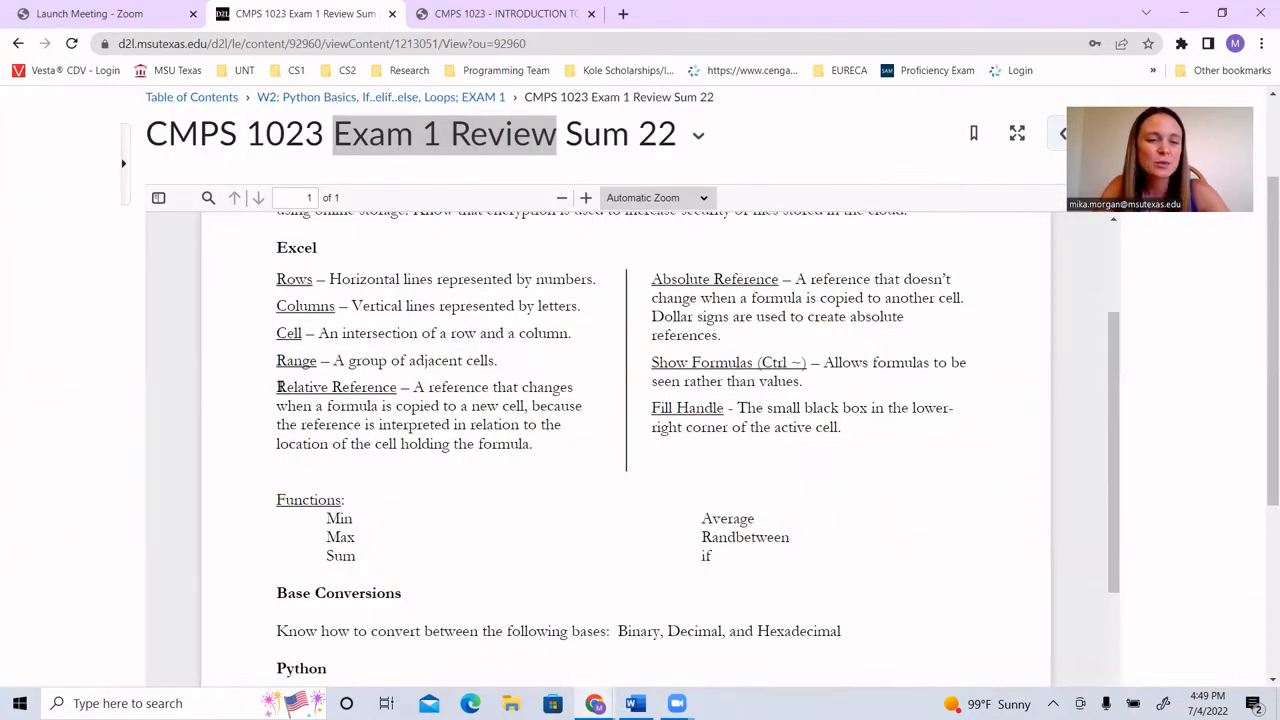
Step: Highlight the terms Relative Reference, Absolute Reference and Fill Handle in the exam review while reading their definitions
drag(278, 387, 394, 390)
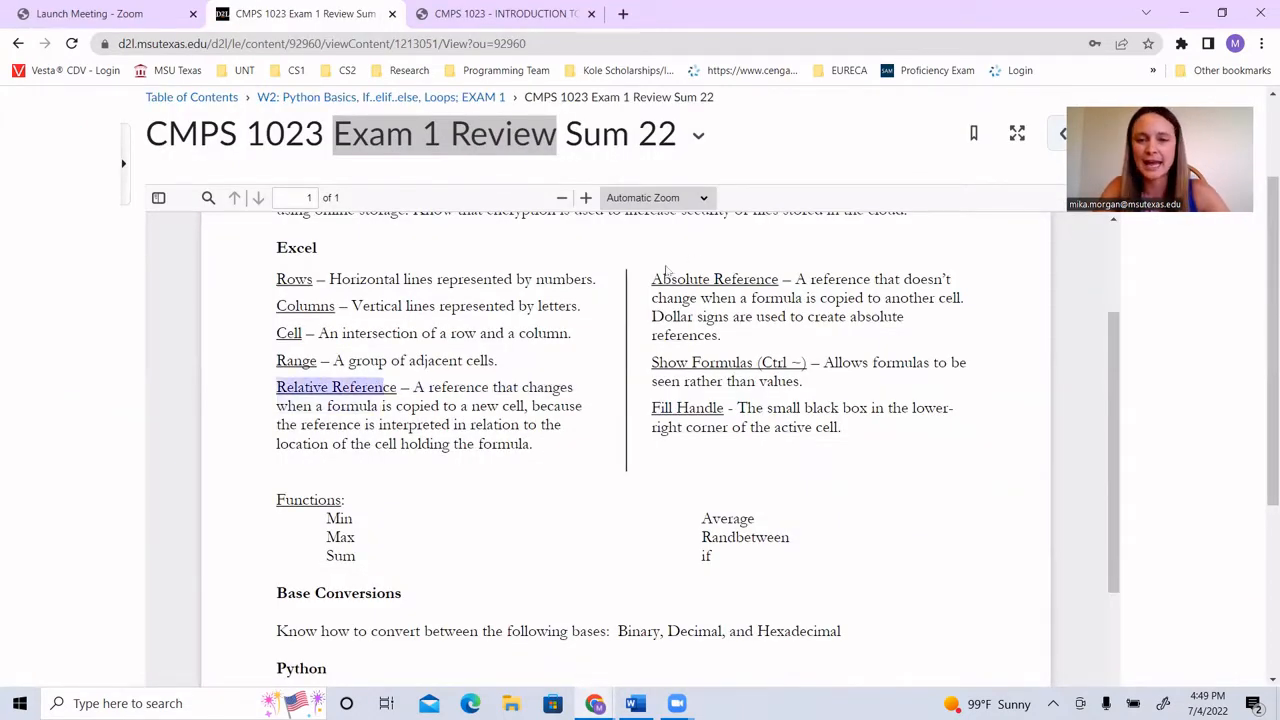
drag(663, 278, 782, 281)
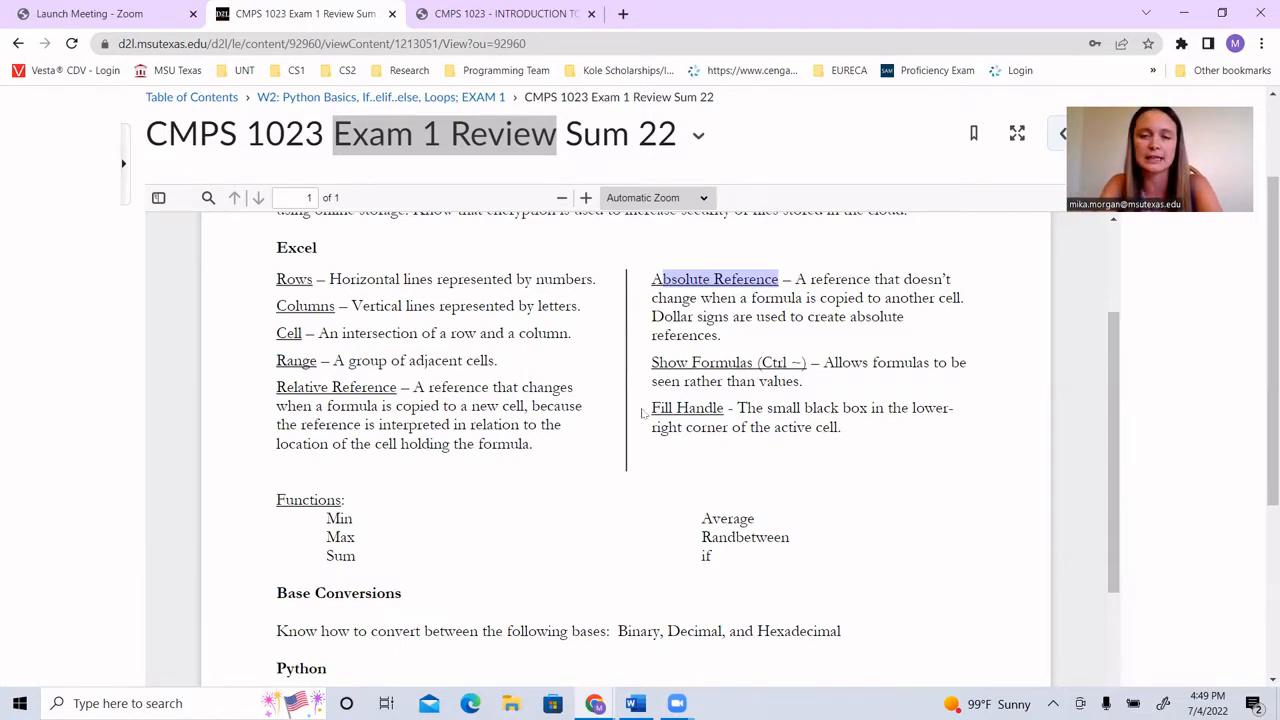
drag(652, 408, 727, 408)
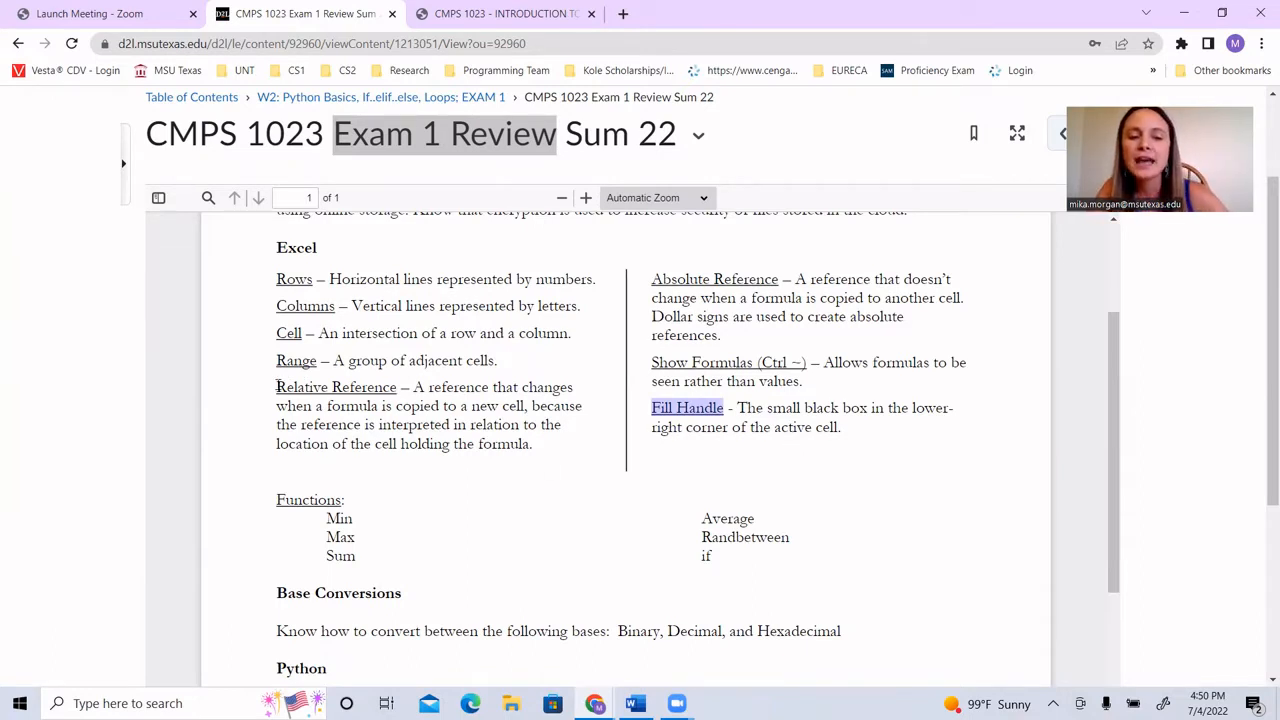
drag(277, 388, 394, 382)
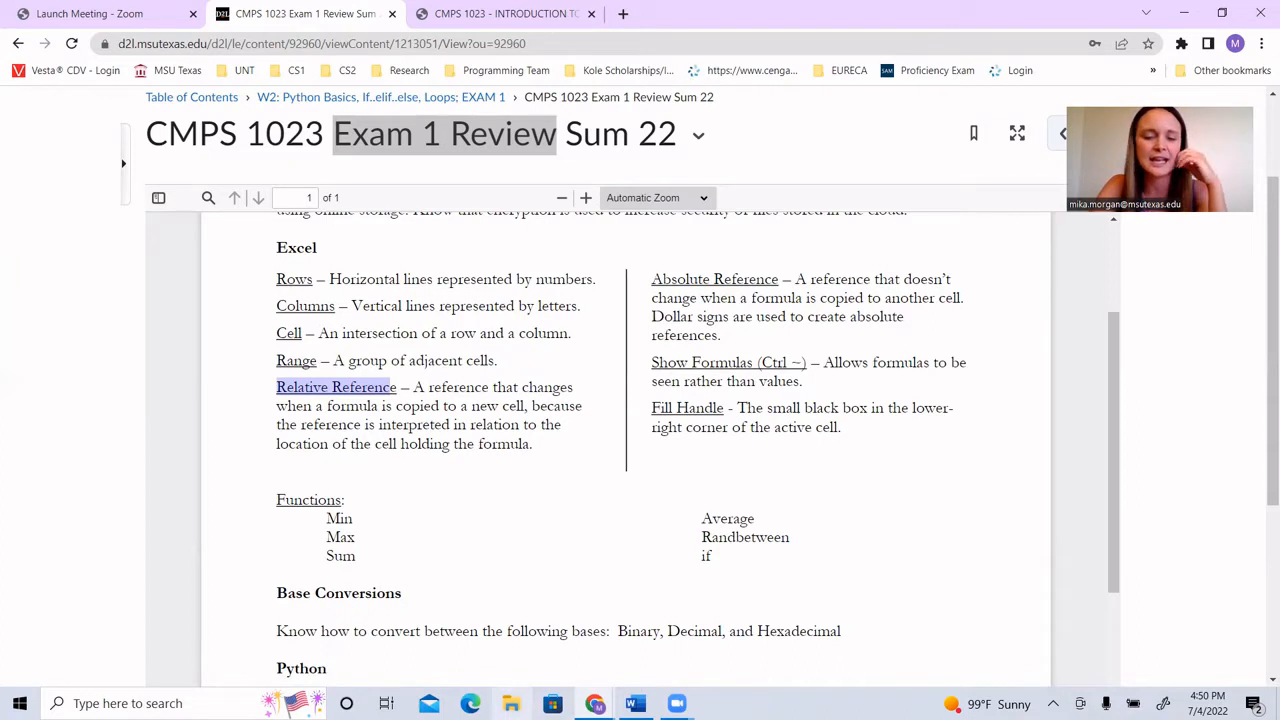
Step: Switch back to the Google Sheets window and reopen Untitled spreadsheet from the list of recent files
mouse_move(594, 700)
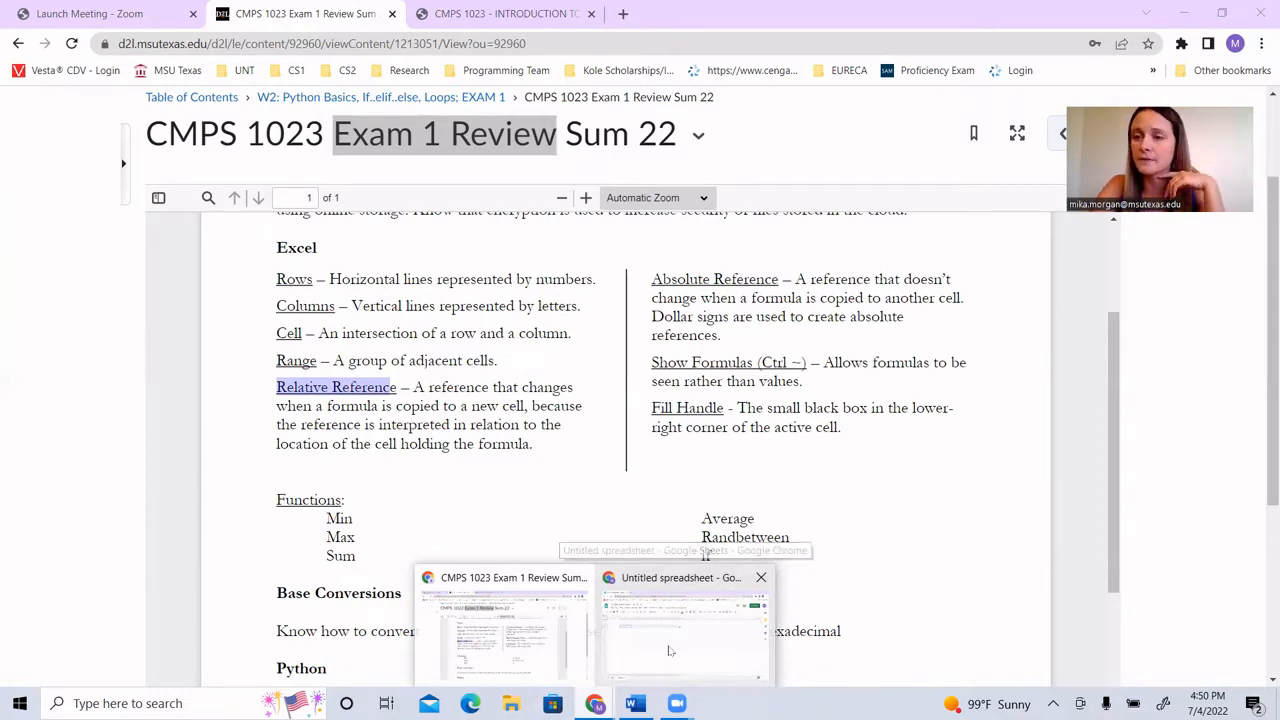
click(670, 651)
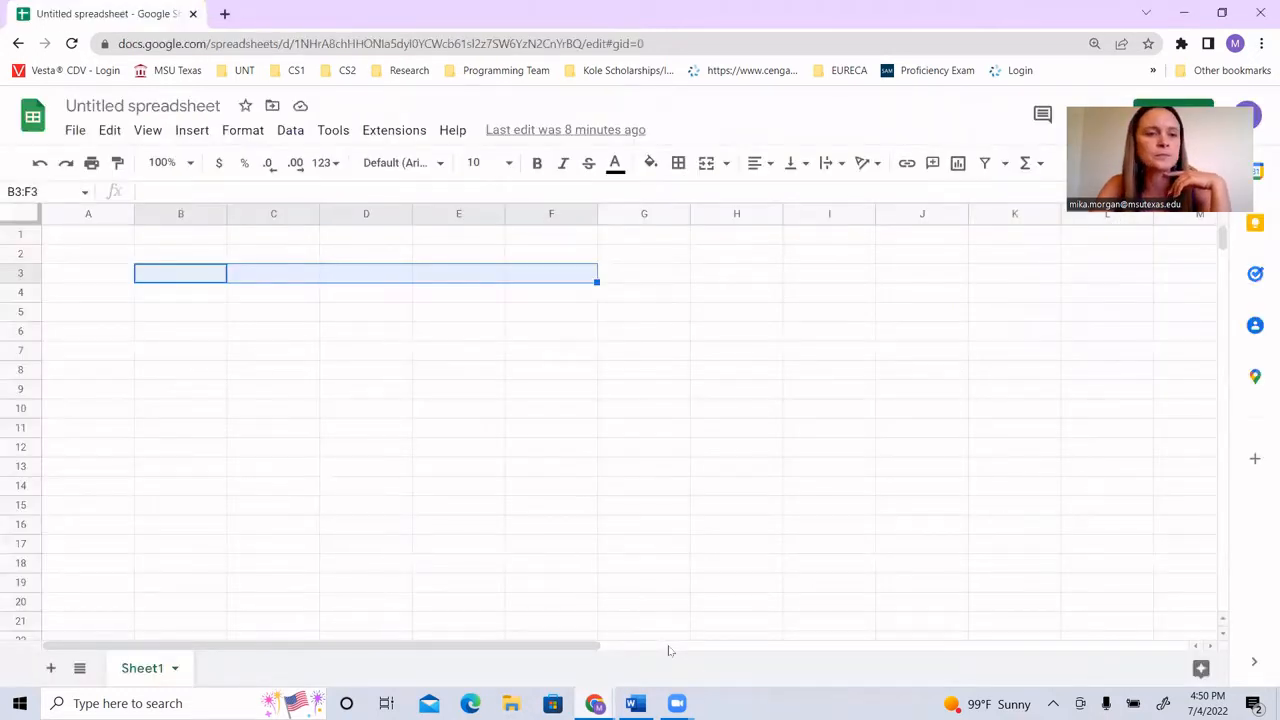
click(102, 242)
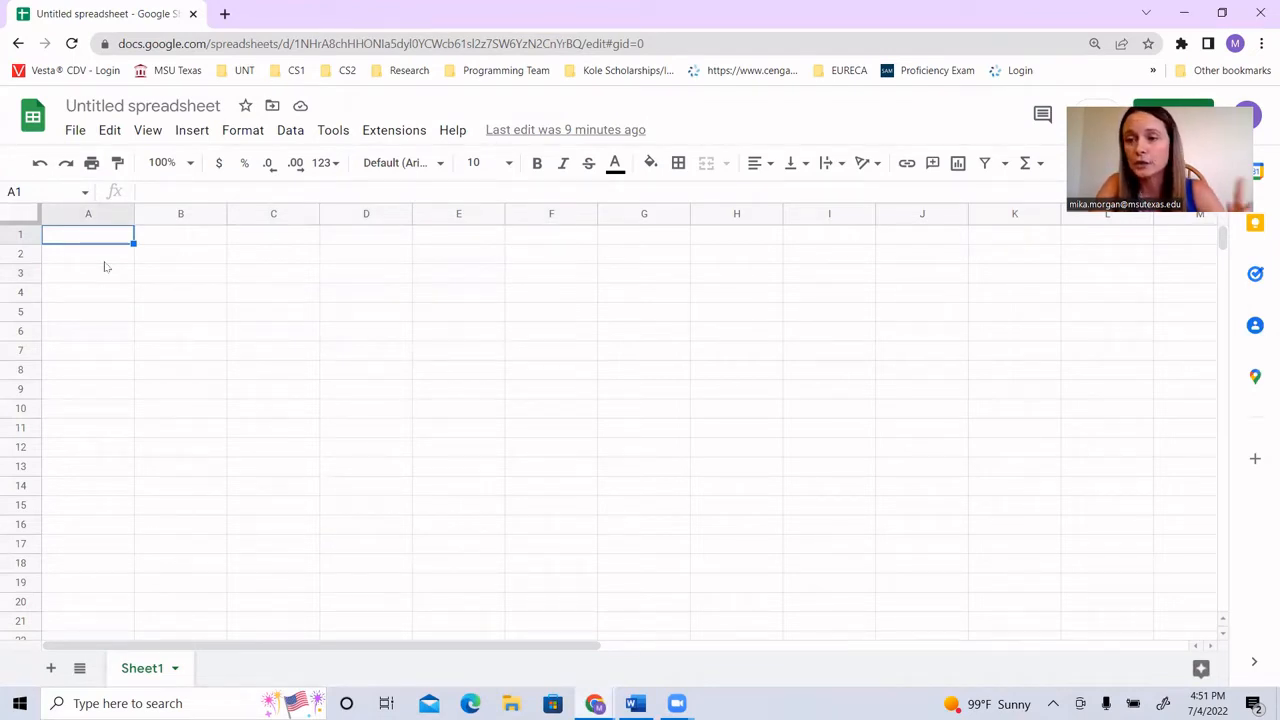
click(17, 44)
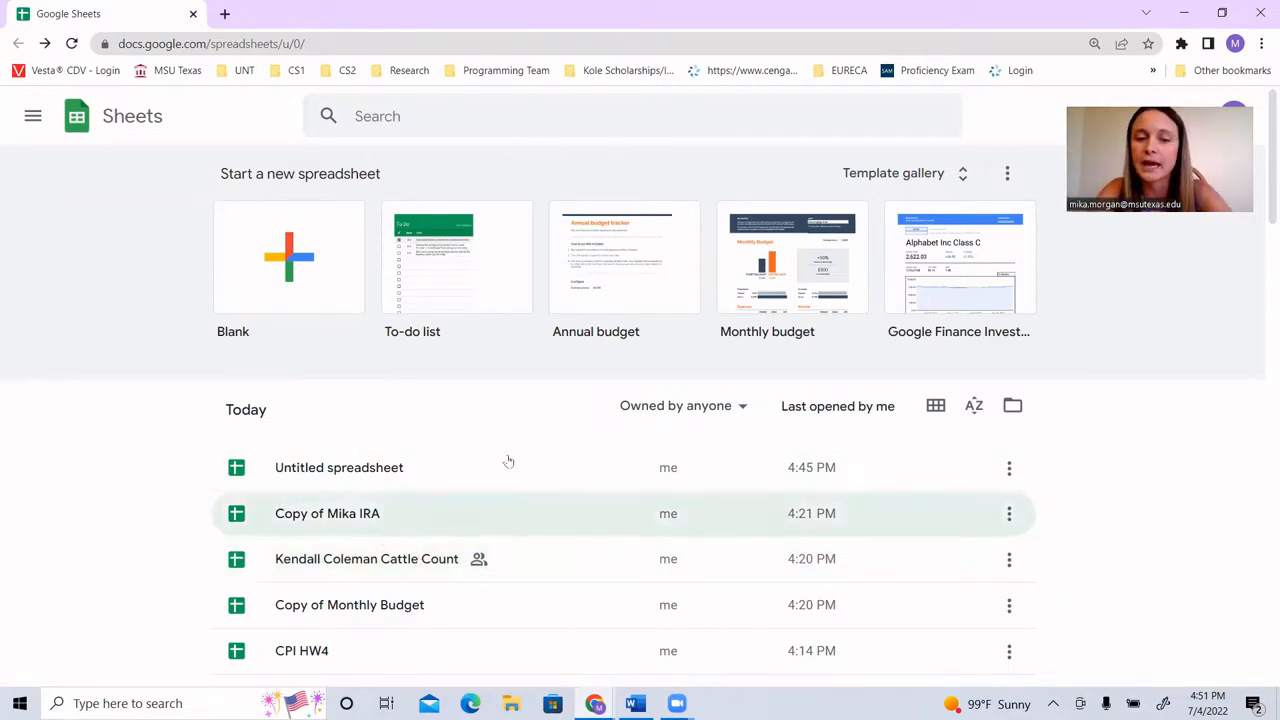
click(383, 468)
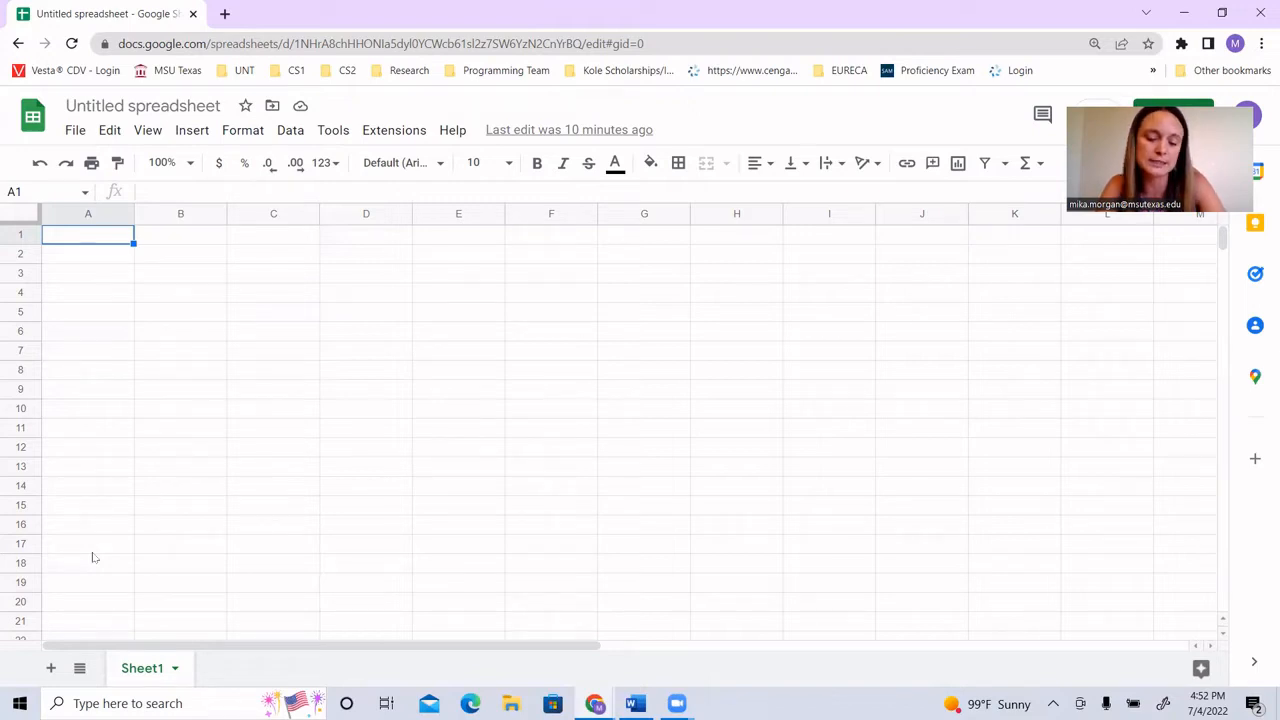
Step: Enter the date January 4, 2022 in cell A1
text(Ja)
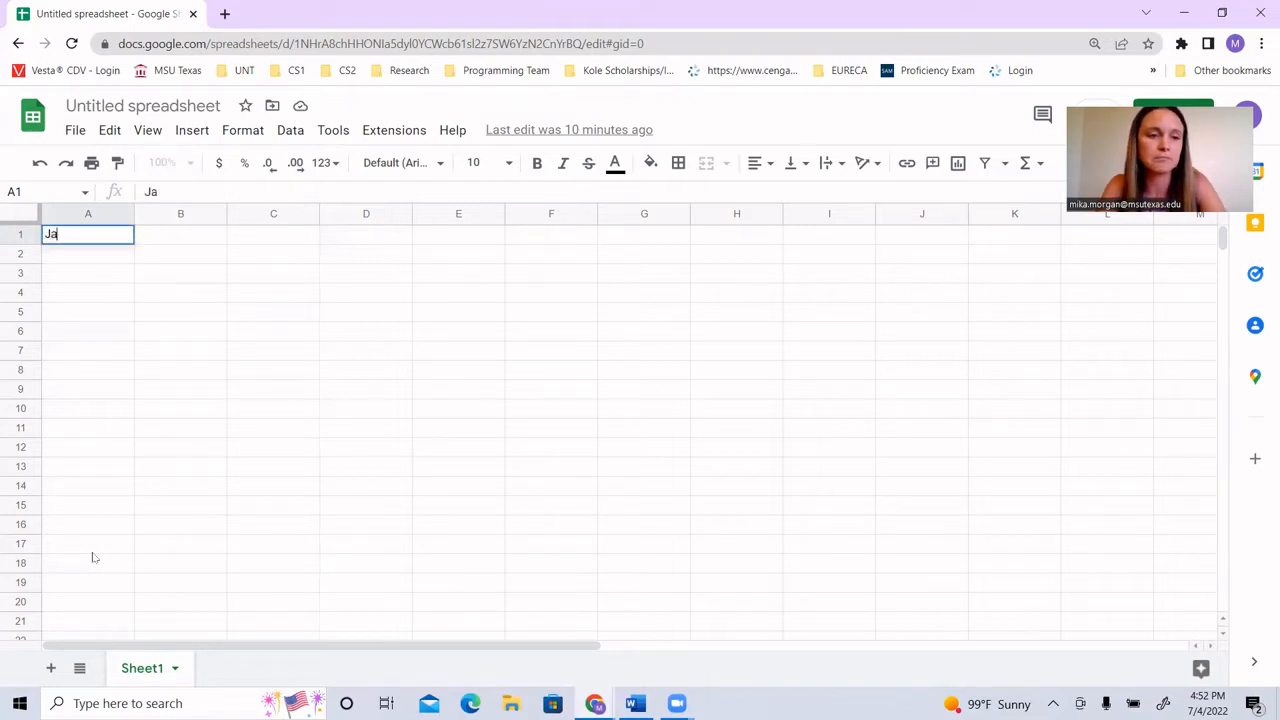
text(nuary)
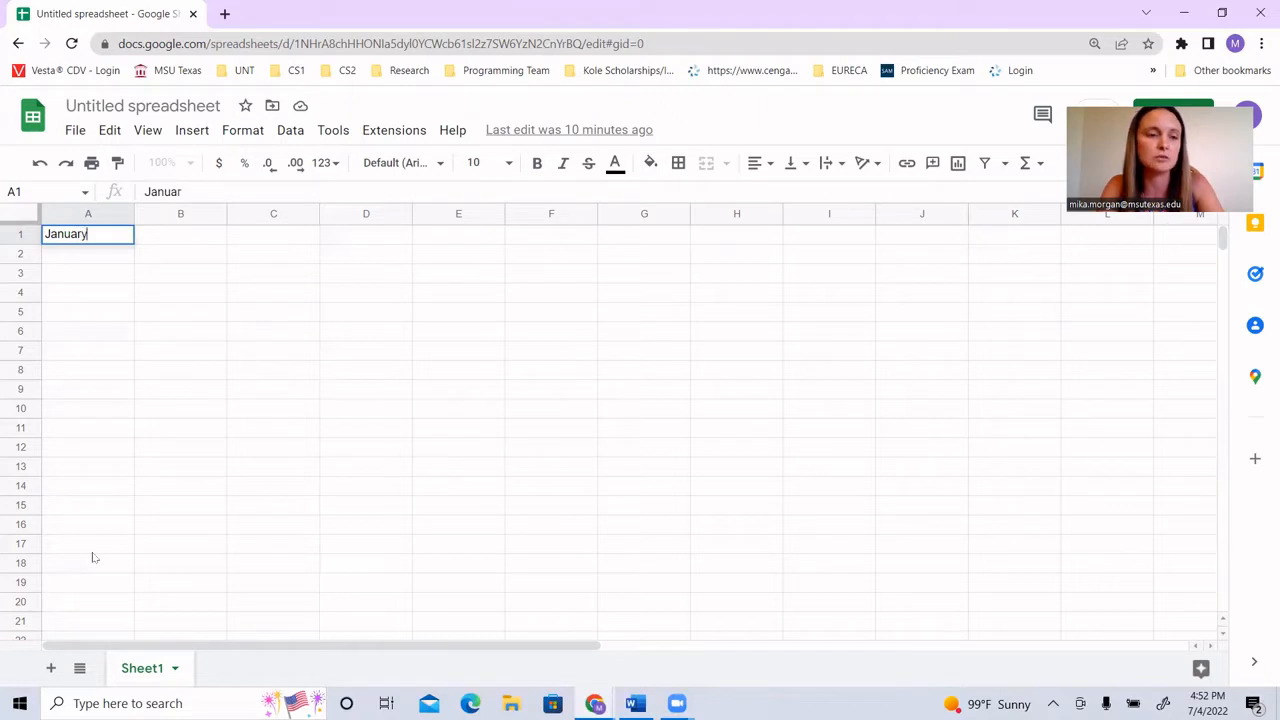
text( 4, 2022)
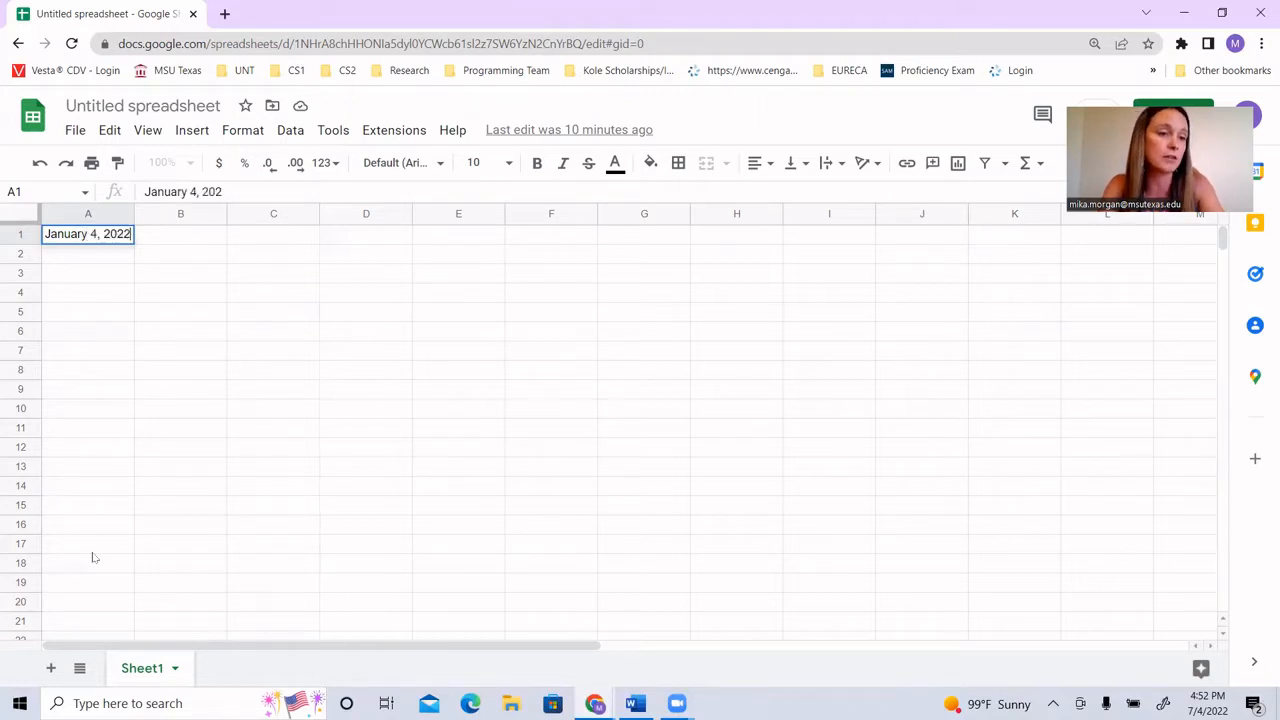
key(Return)
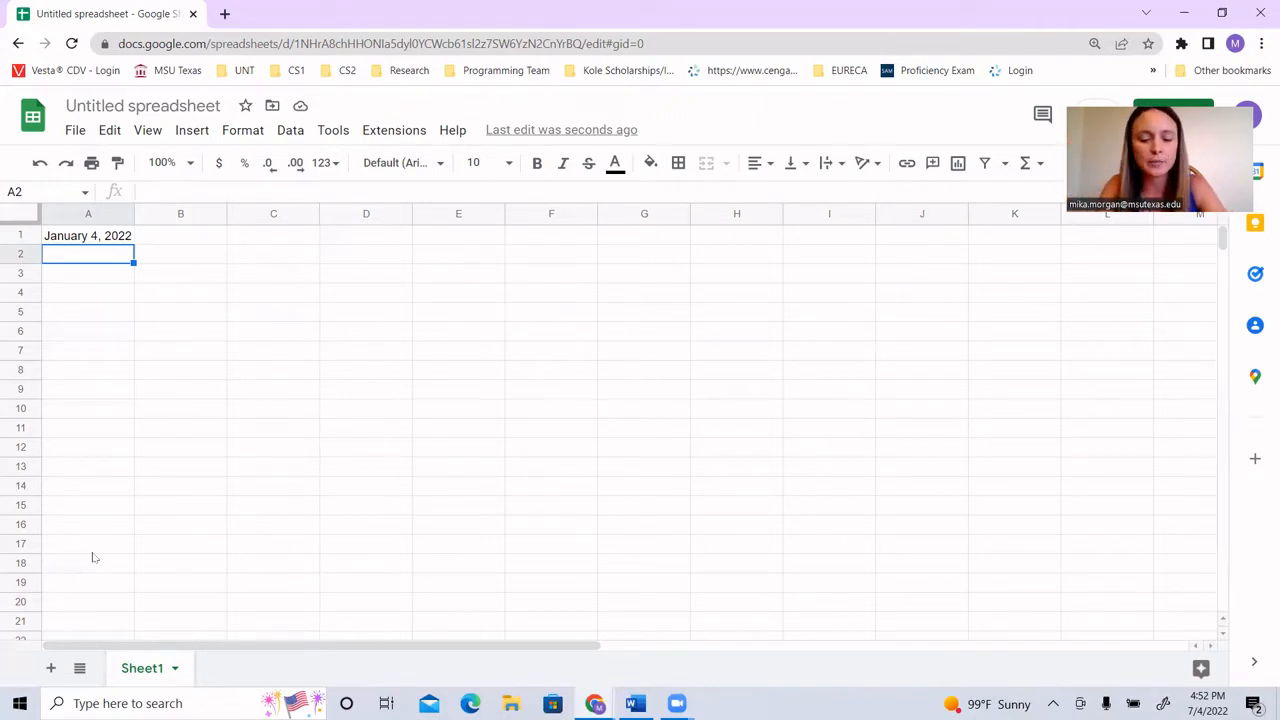
Step: Enter the date January 5, 2022 in cell A2
text(Janua)
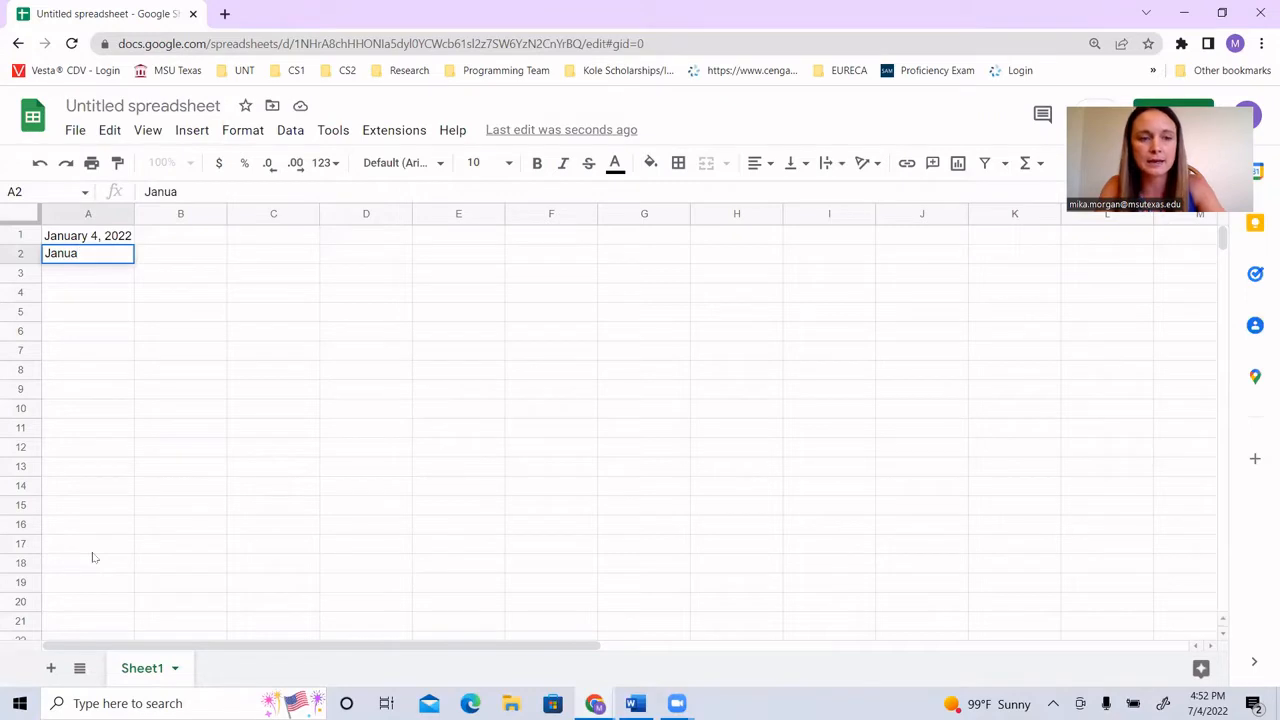
text(ry)
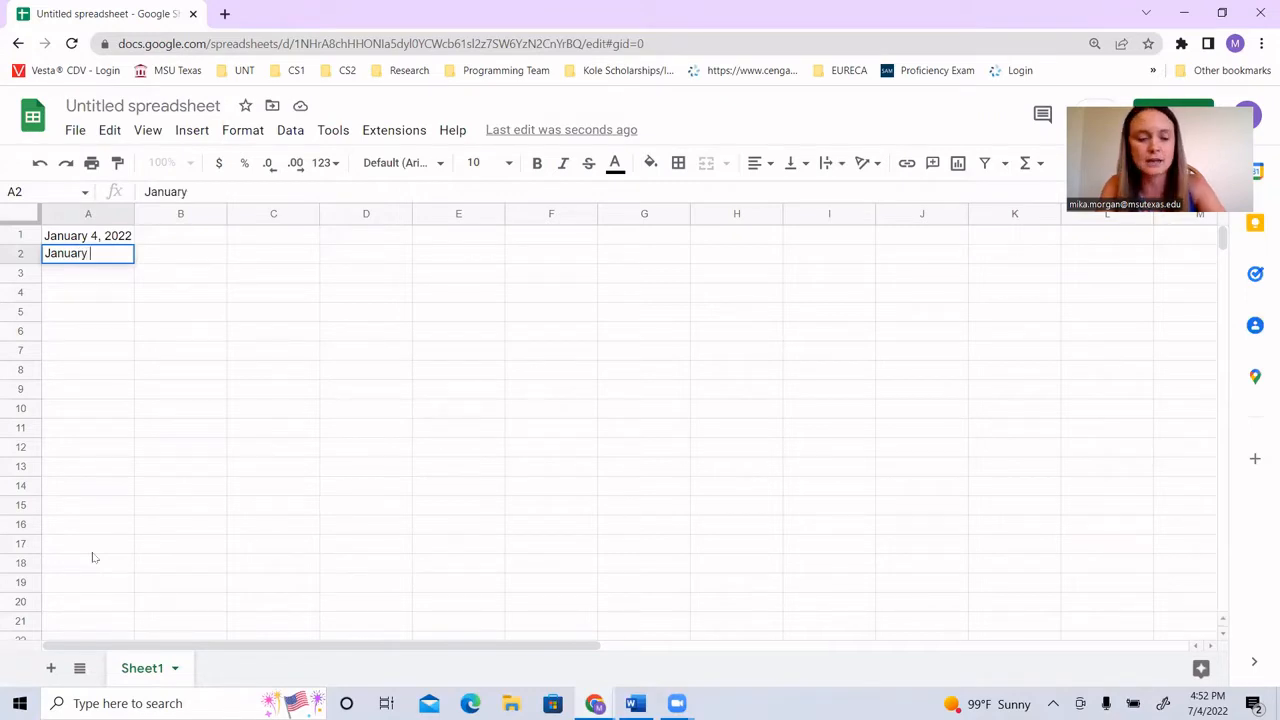
text( 5, 2022)
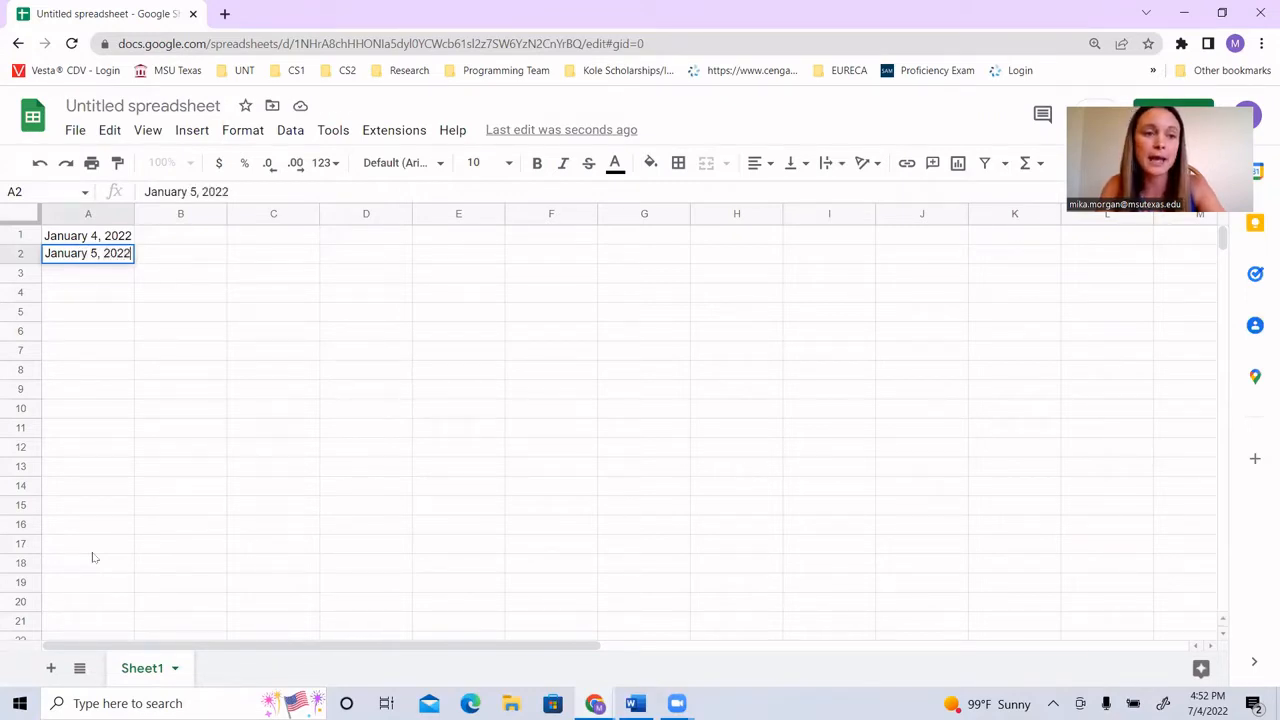
key(Return)
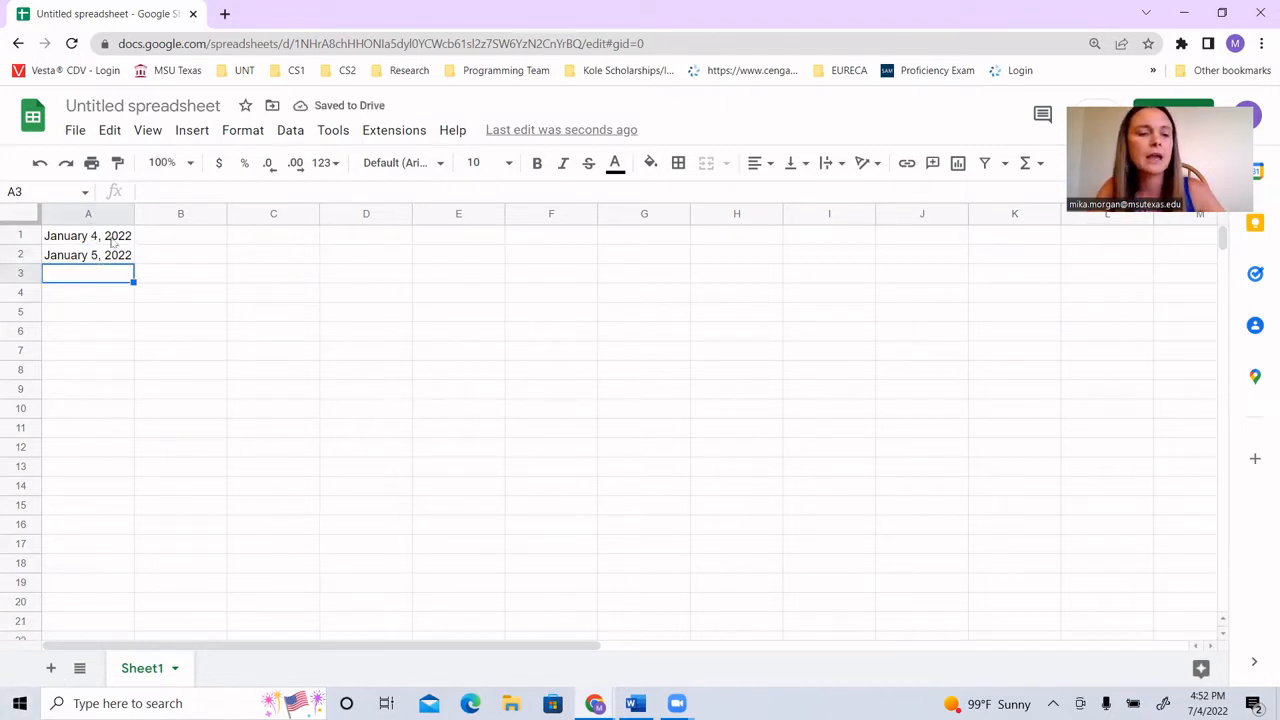
Step: Select the two dates in A1:A2 and extend the daily series down to cell A20 with the fill handle
click(112, 240)
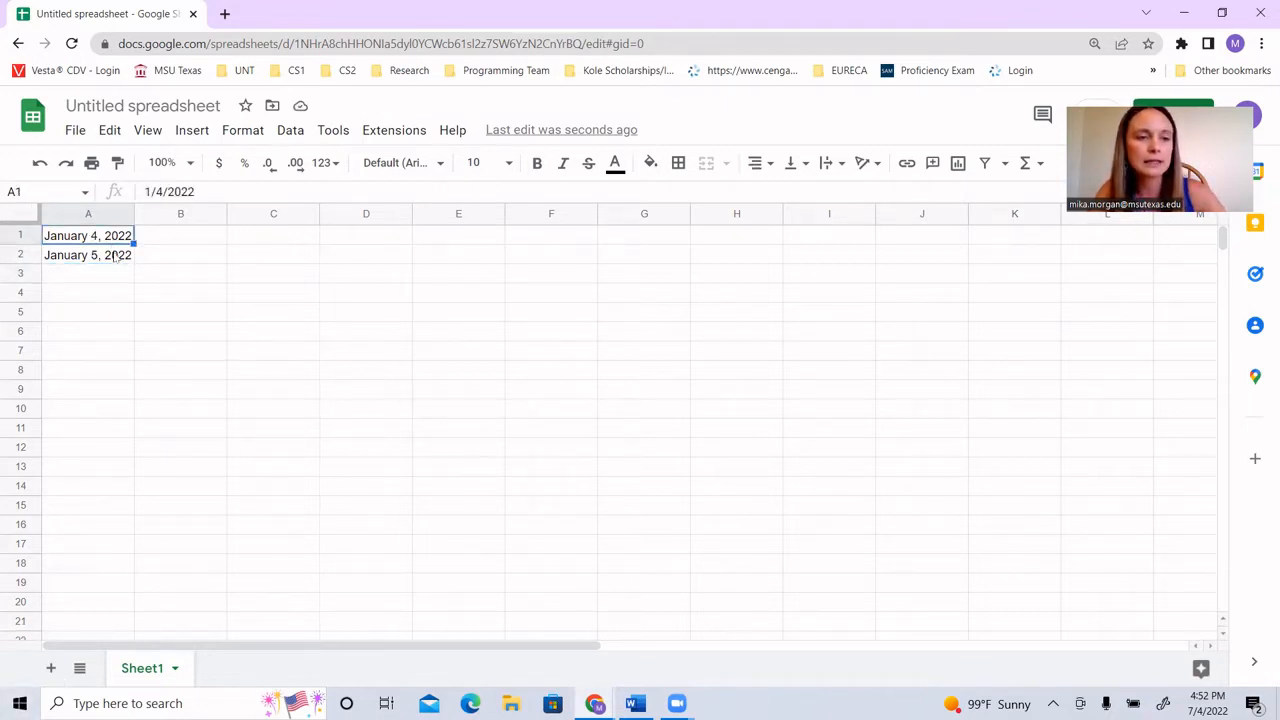
shift+click(115, 257)
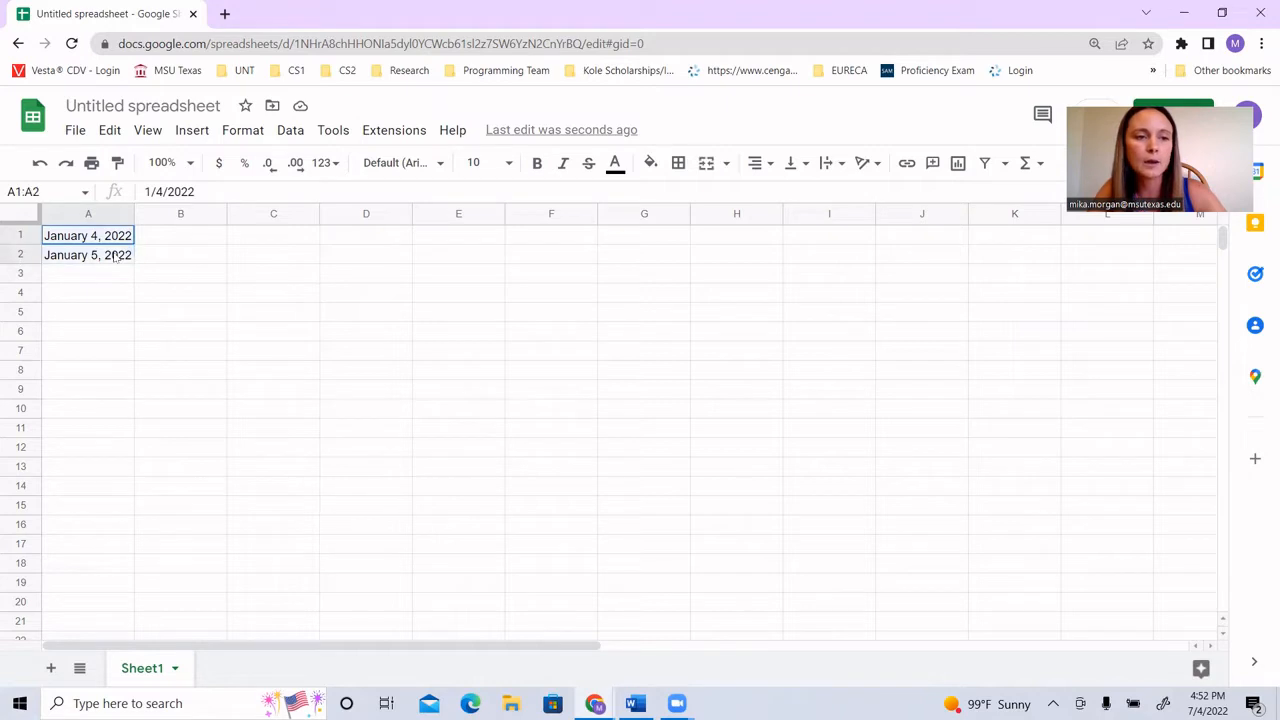
click(189, 284)
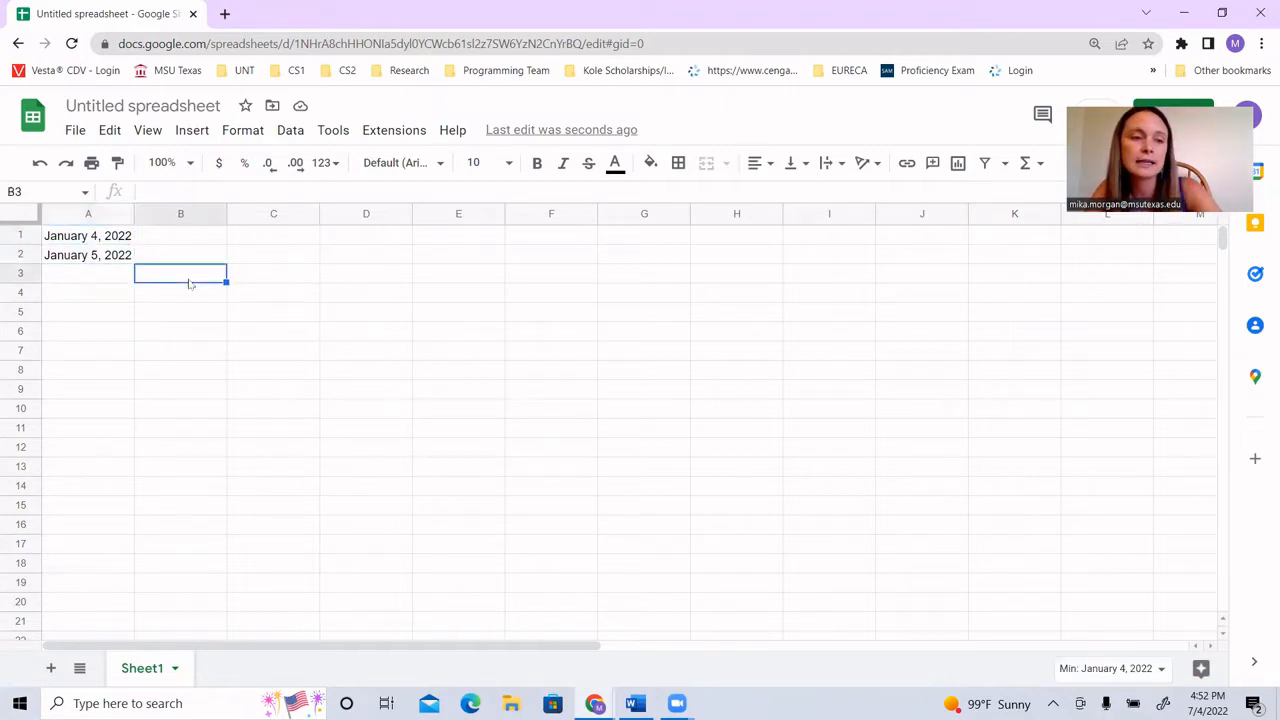
click(112, 240)
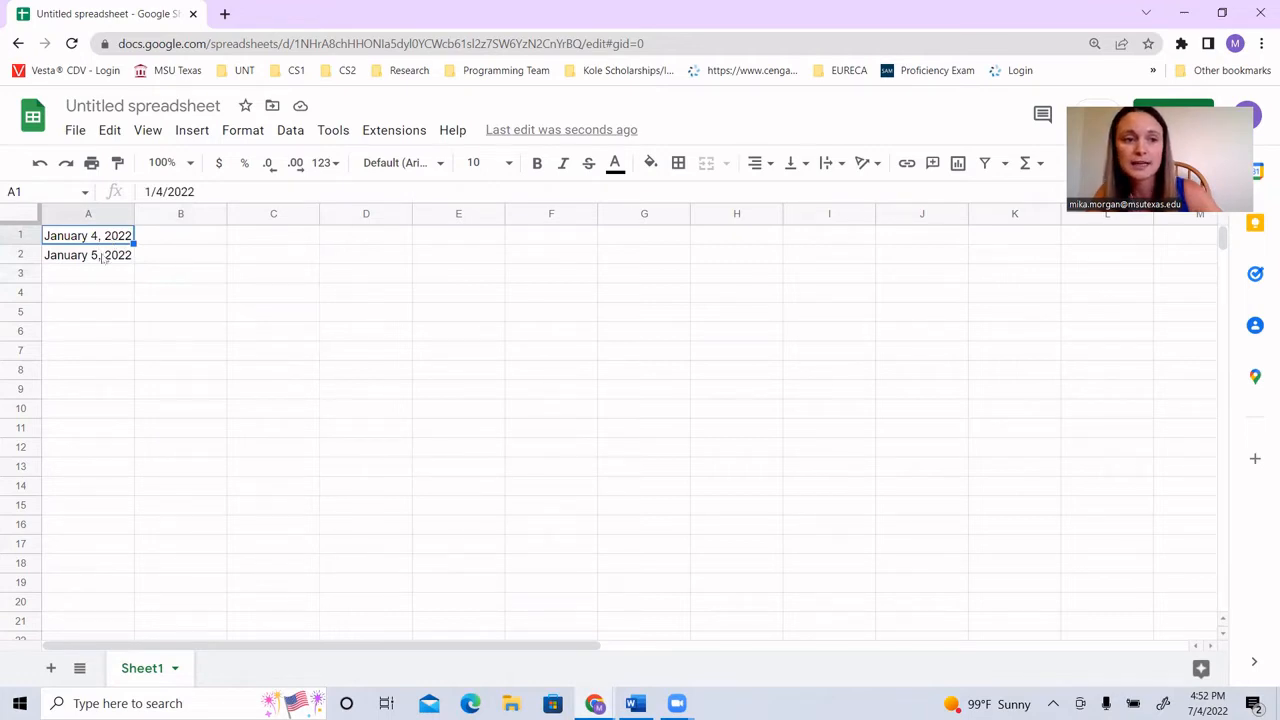
shift+click(106, 260)
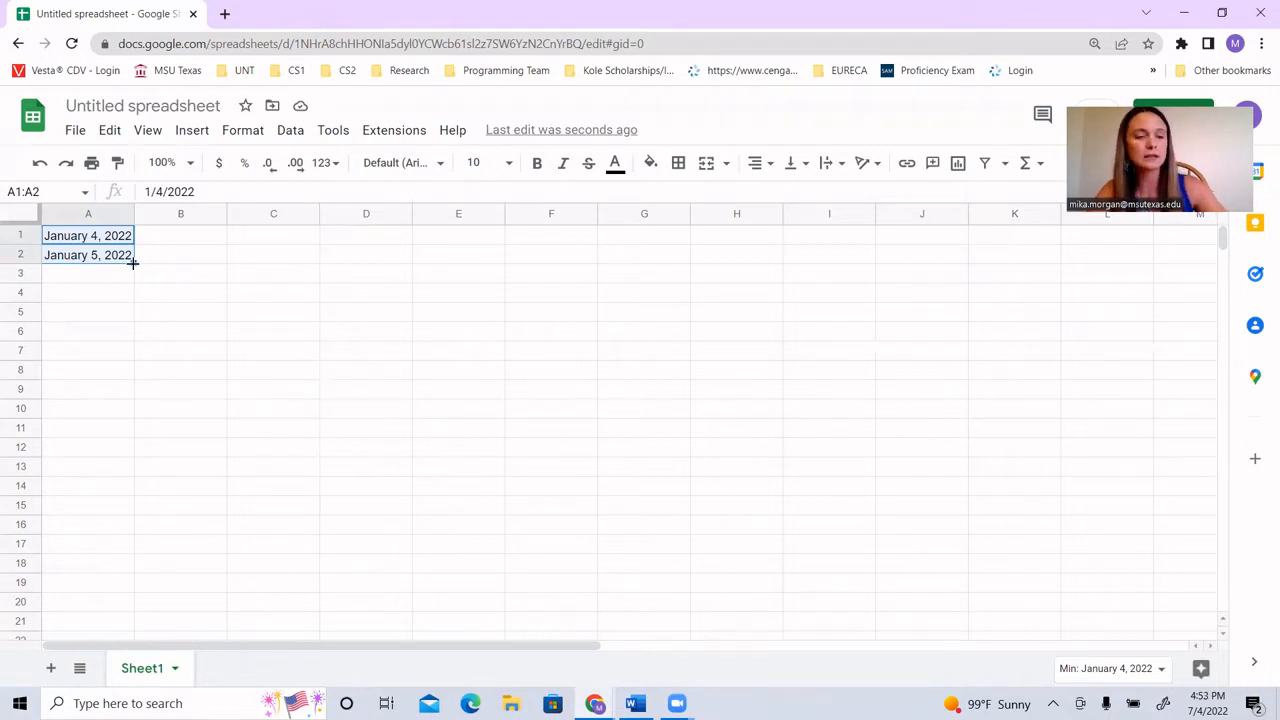
drag(133, 263, 133, 606)
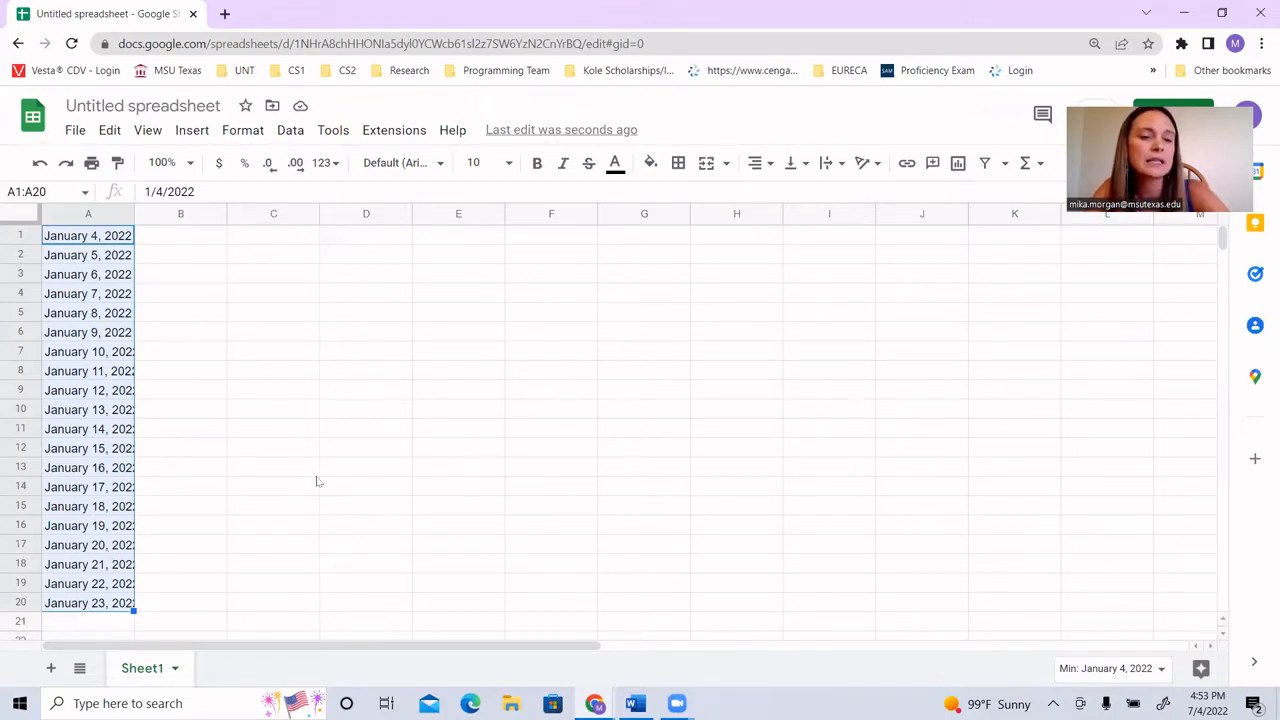
click(292, 240)
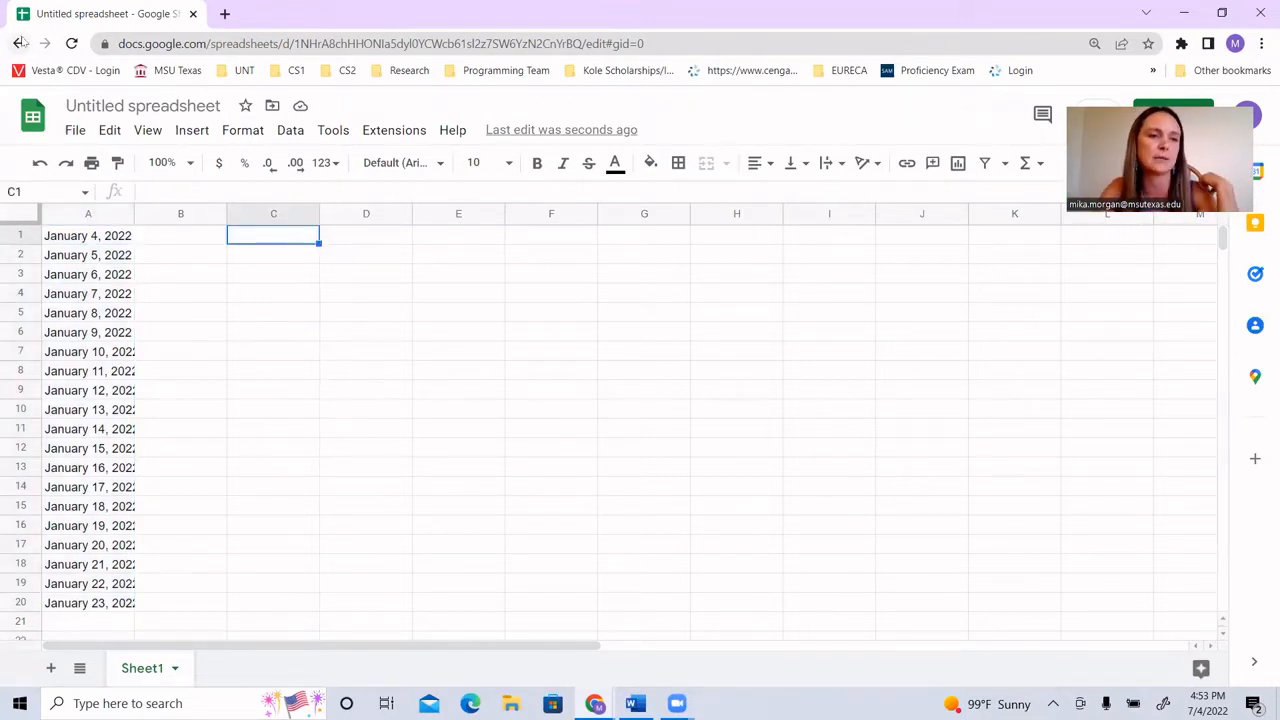
click(18, 43)
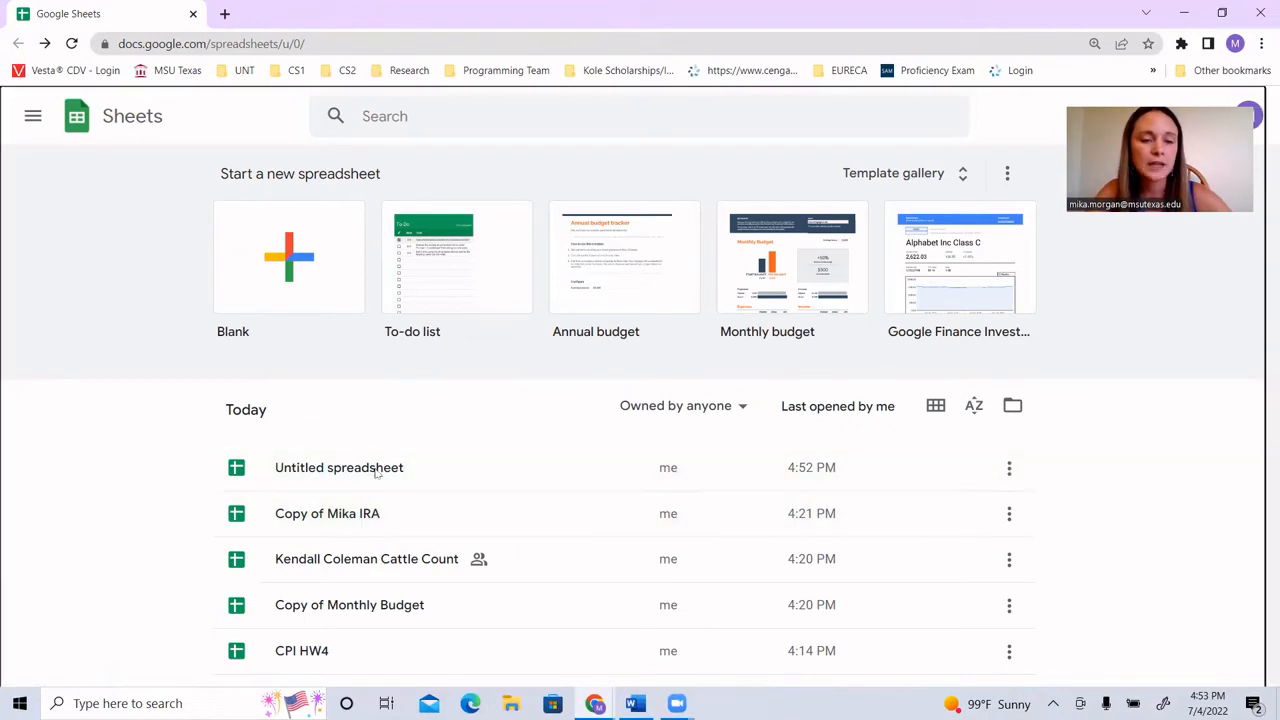
click(375, 470)
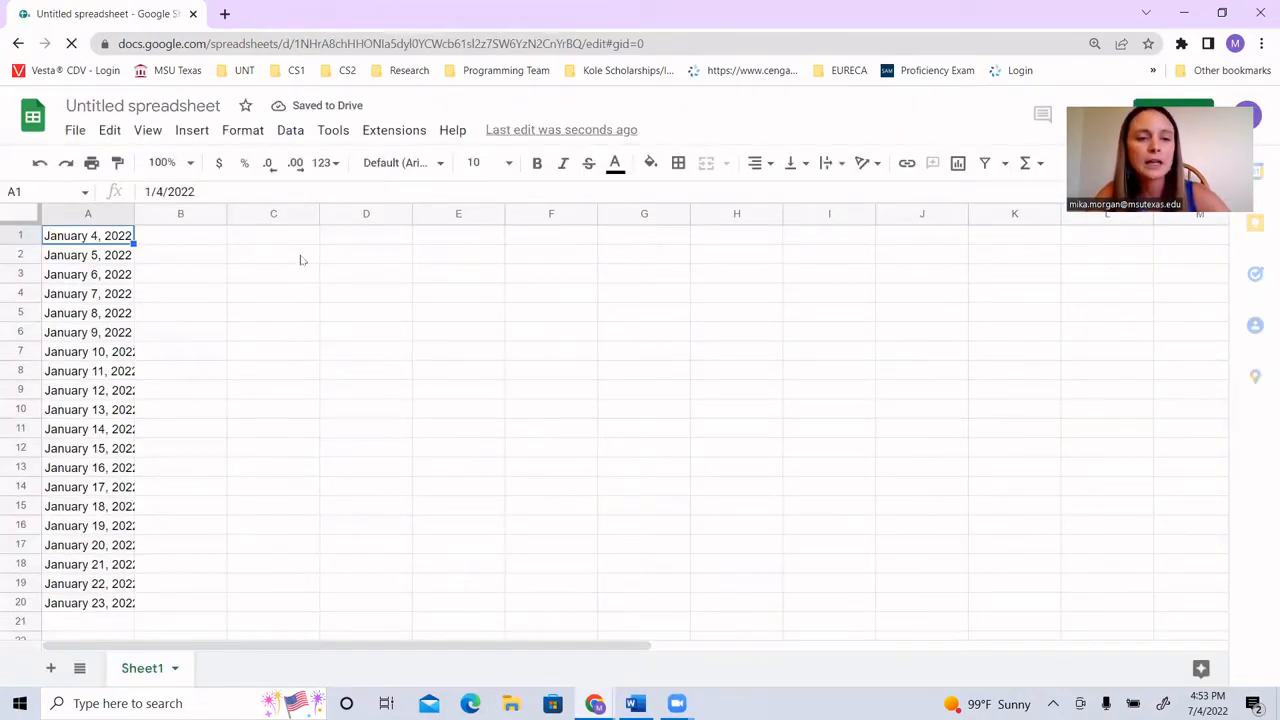
Step: Enter the number 1000 in cell C2
click(300, 259)
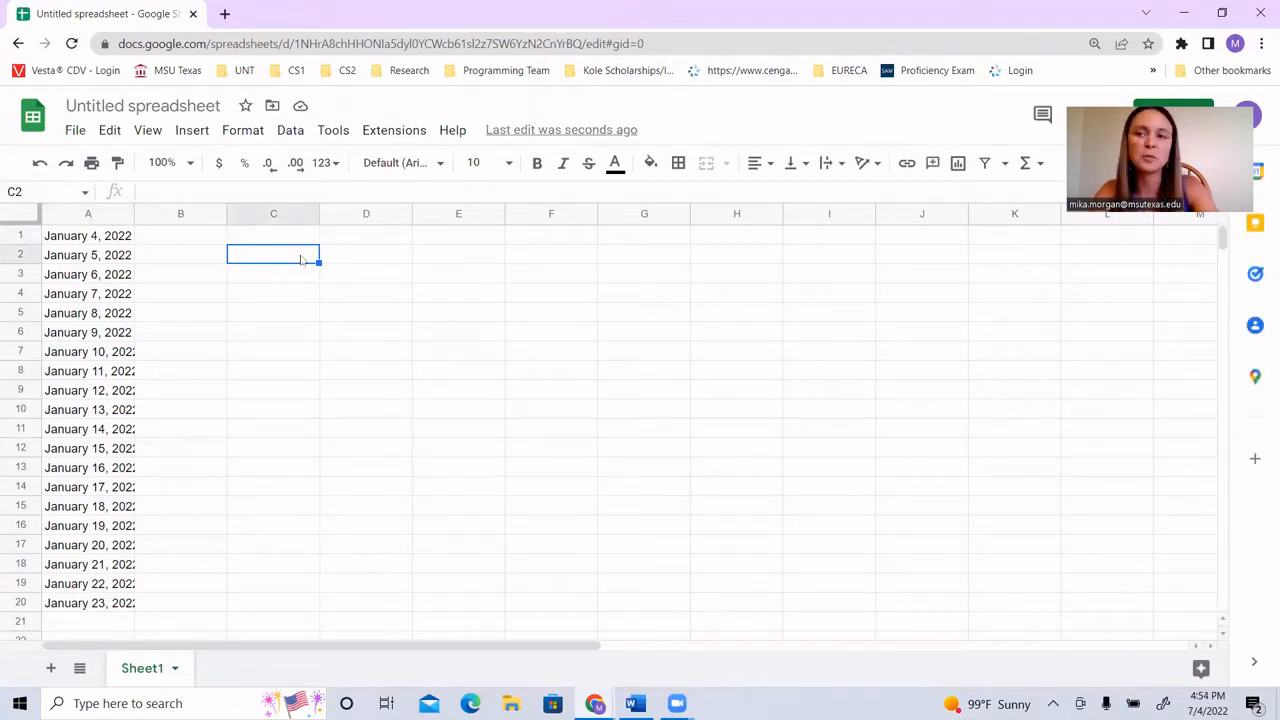
text(1000)
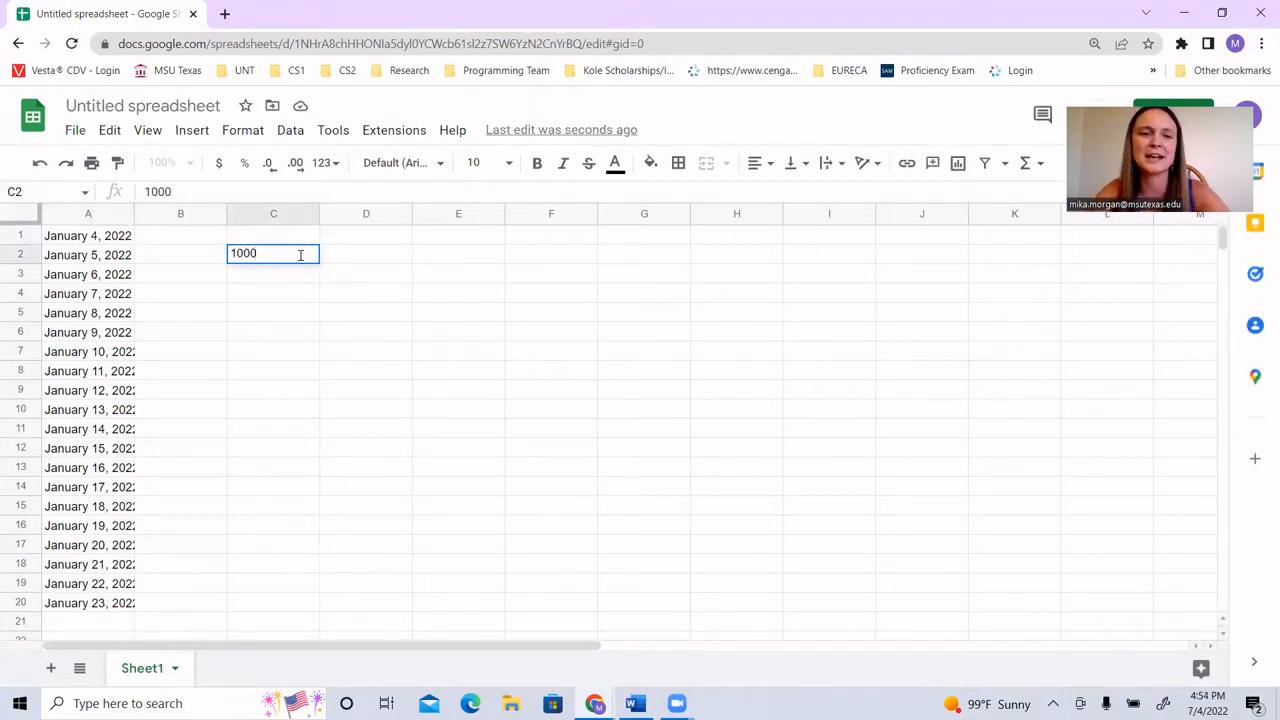
click(308, 276)
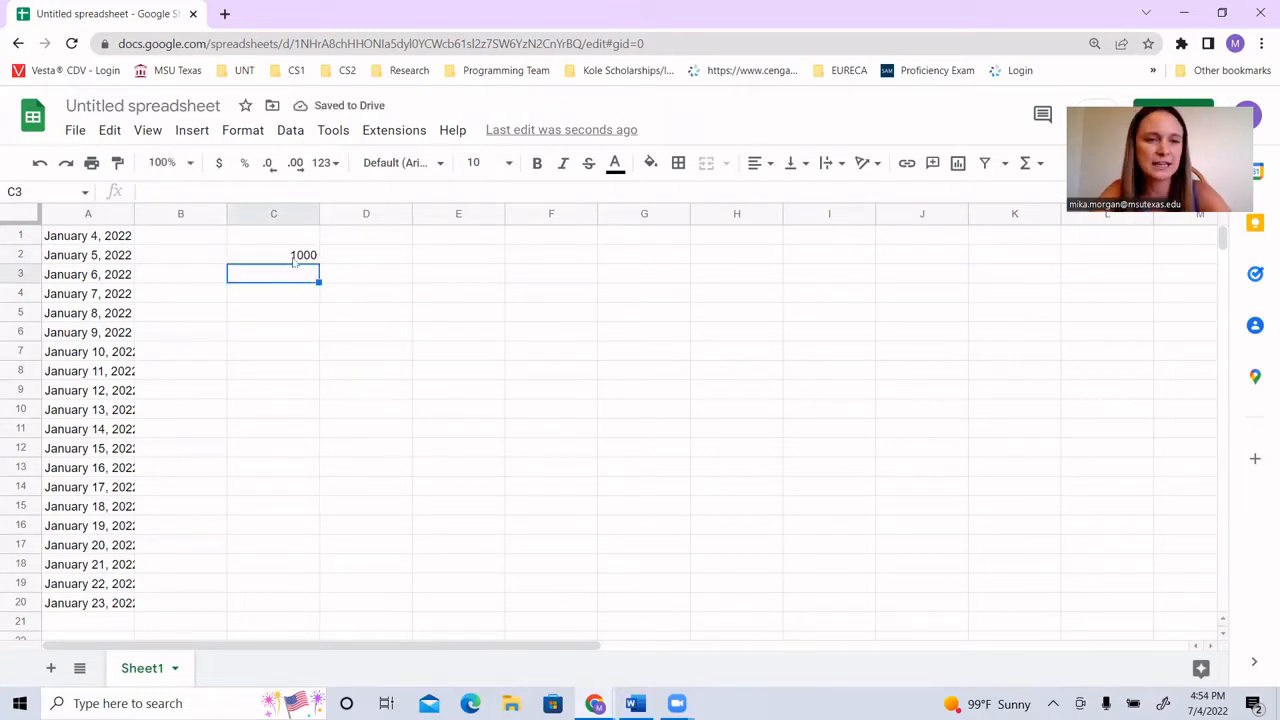
Step: Fill the 1000 from cell C2 across into D2 and clear the contents of C2
click(287, 259)
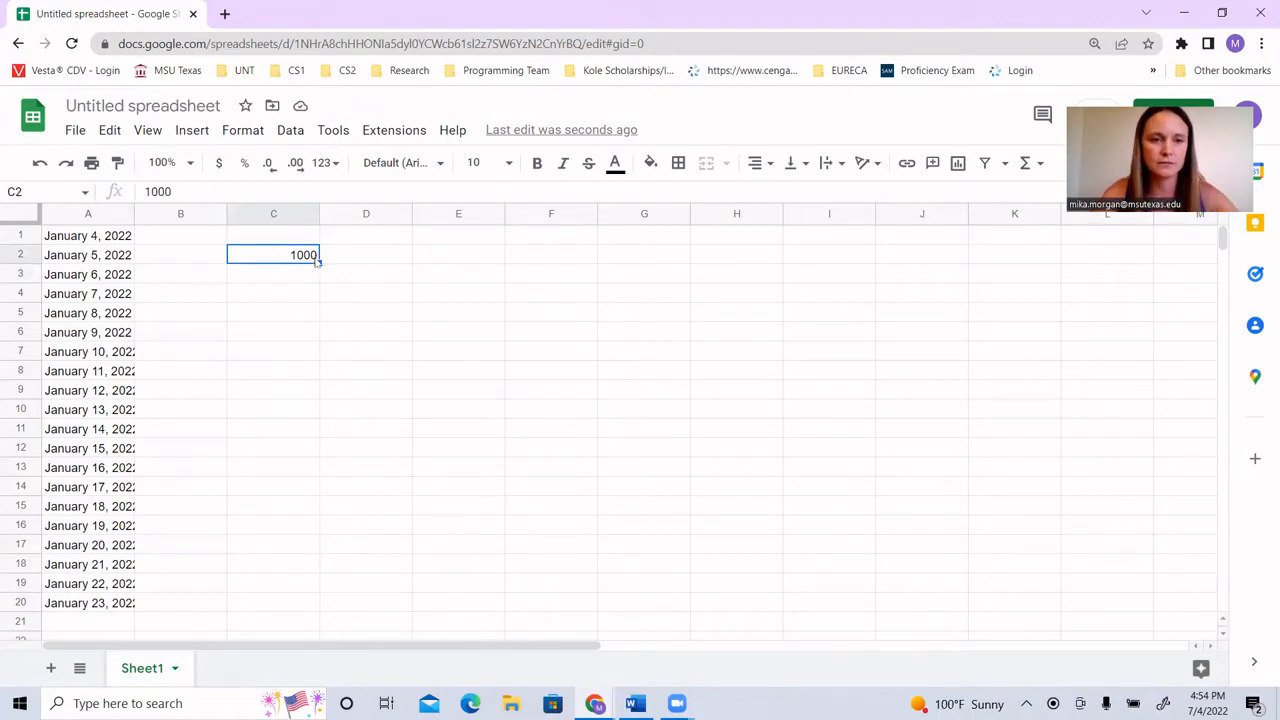
drag(316, 261, 356, 258)
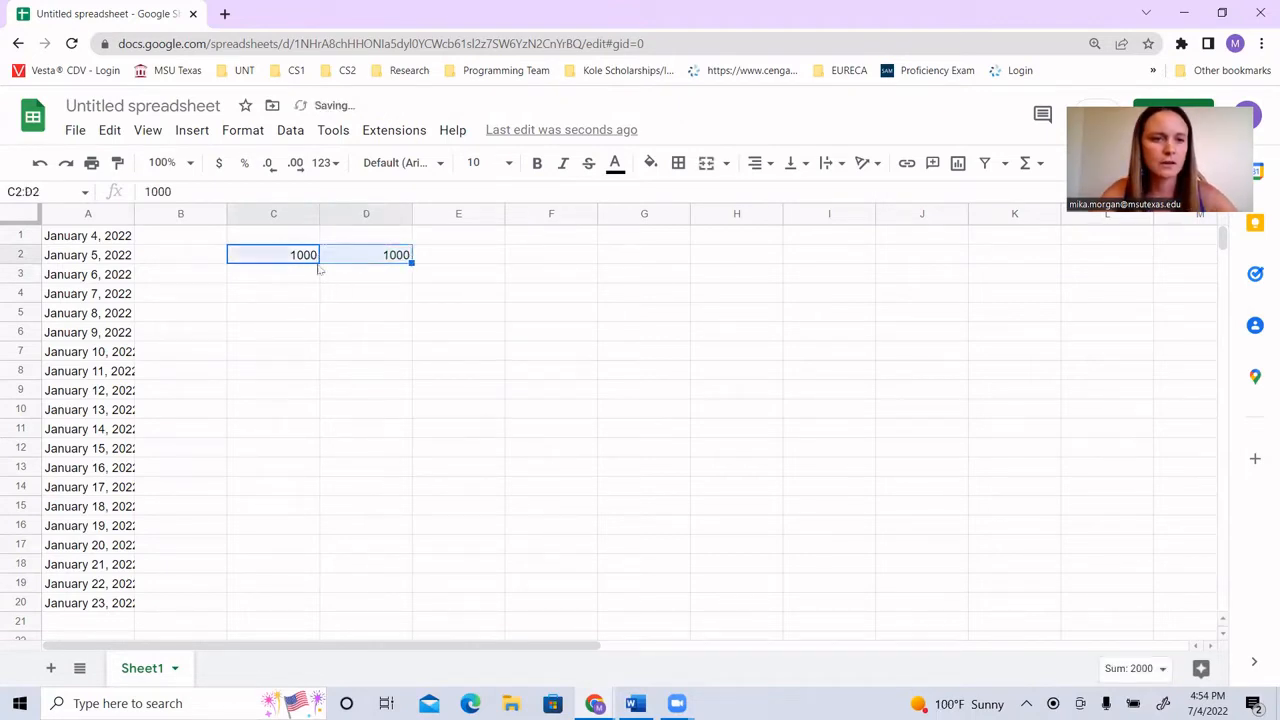
click(284, 256)
key(Delete)
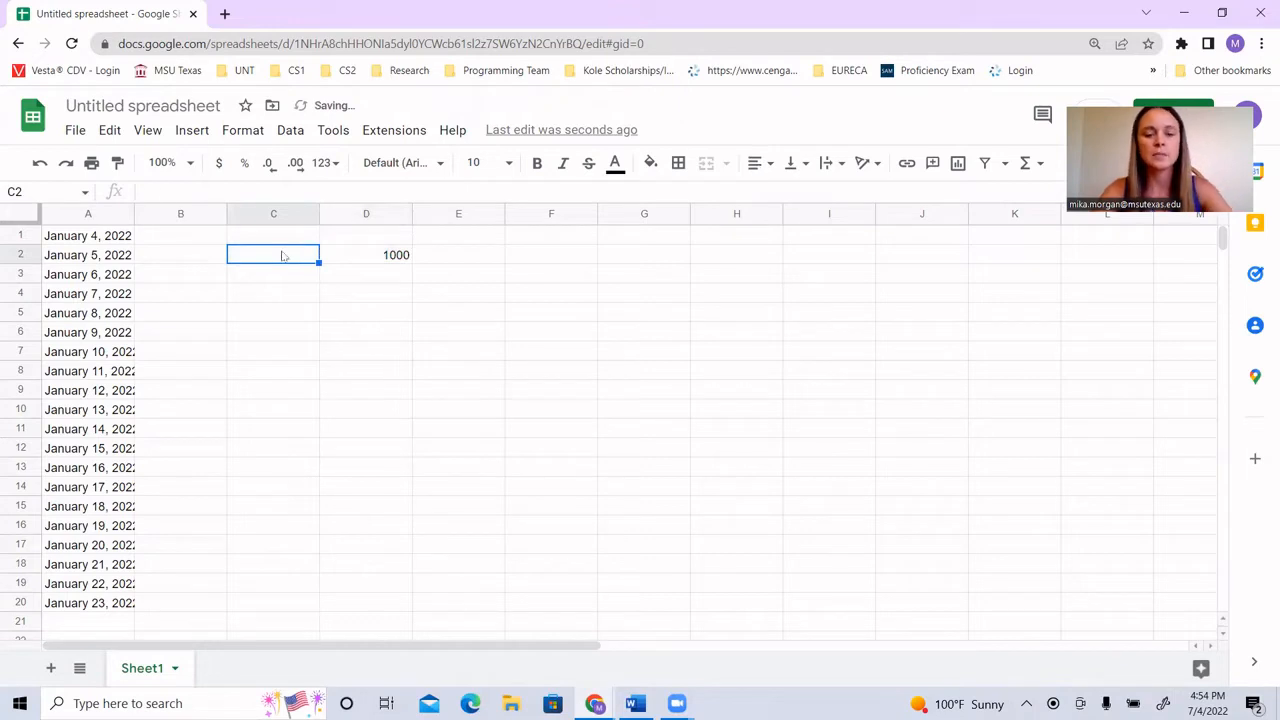
Step: Enter the years 2022 in cell C2 and 2023 in cell C3
text(2)
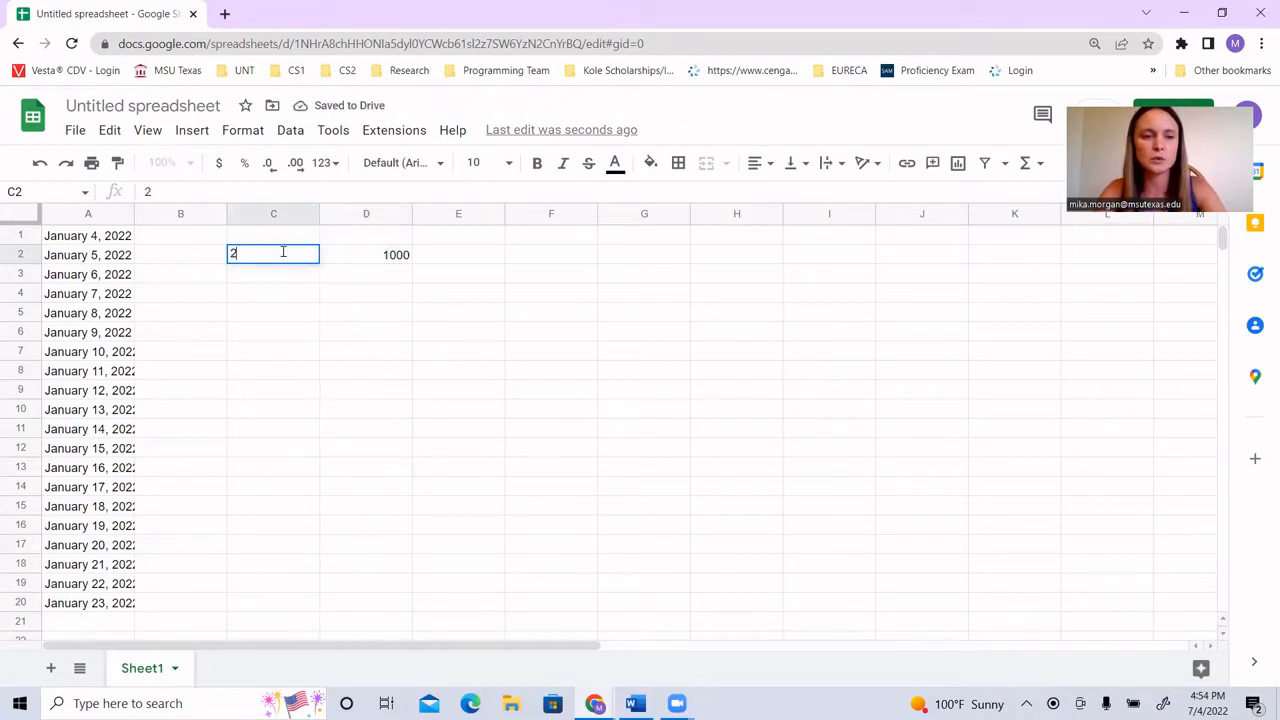
text(022)
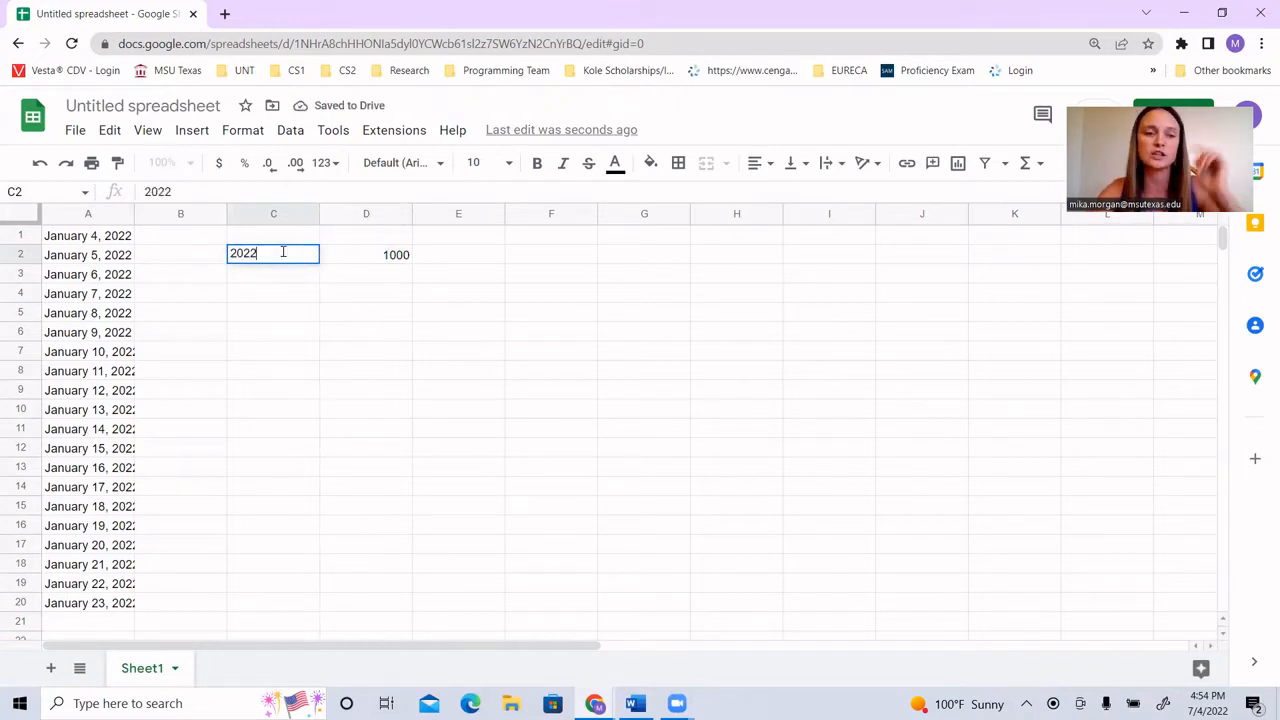
click(293, 280)
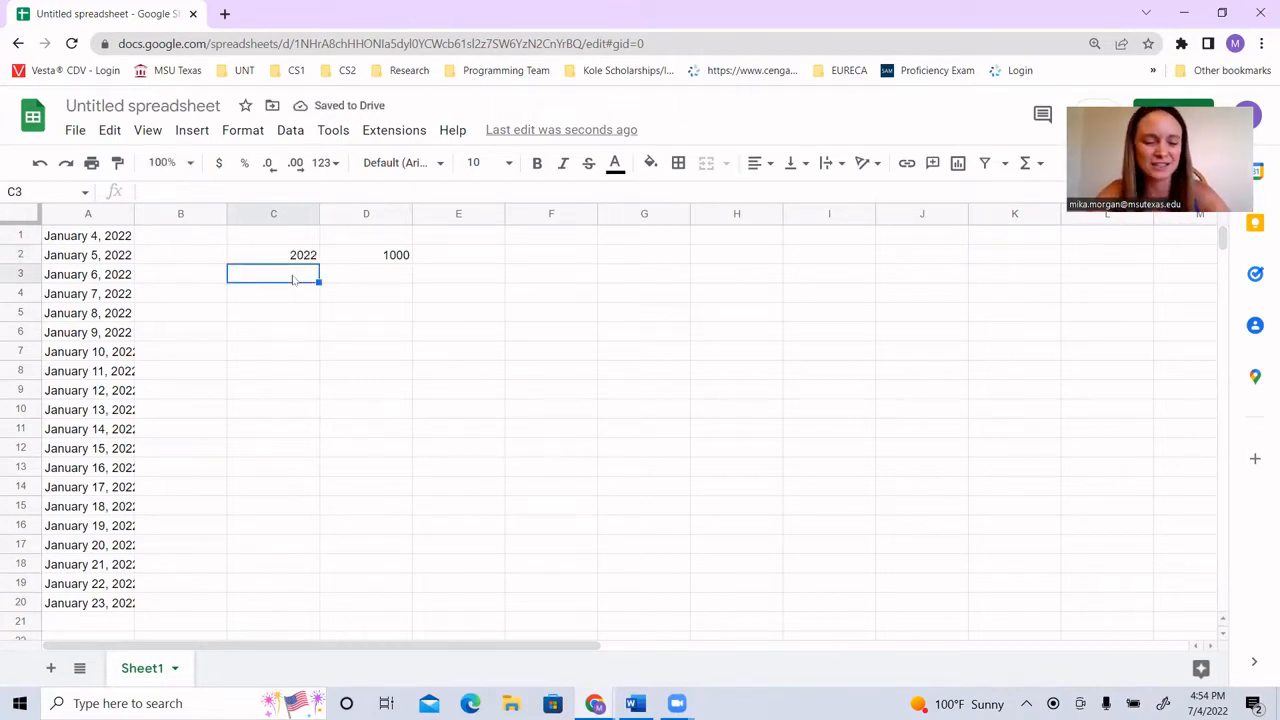
text(2023)
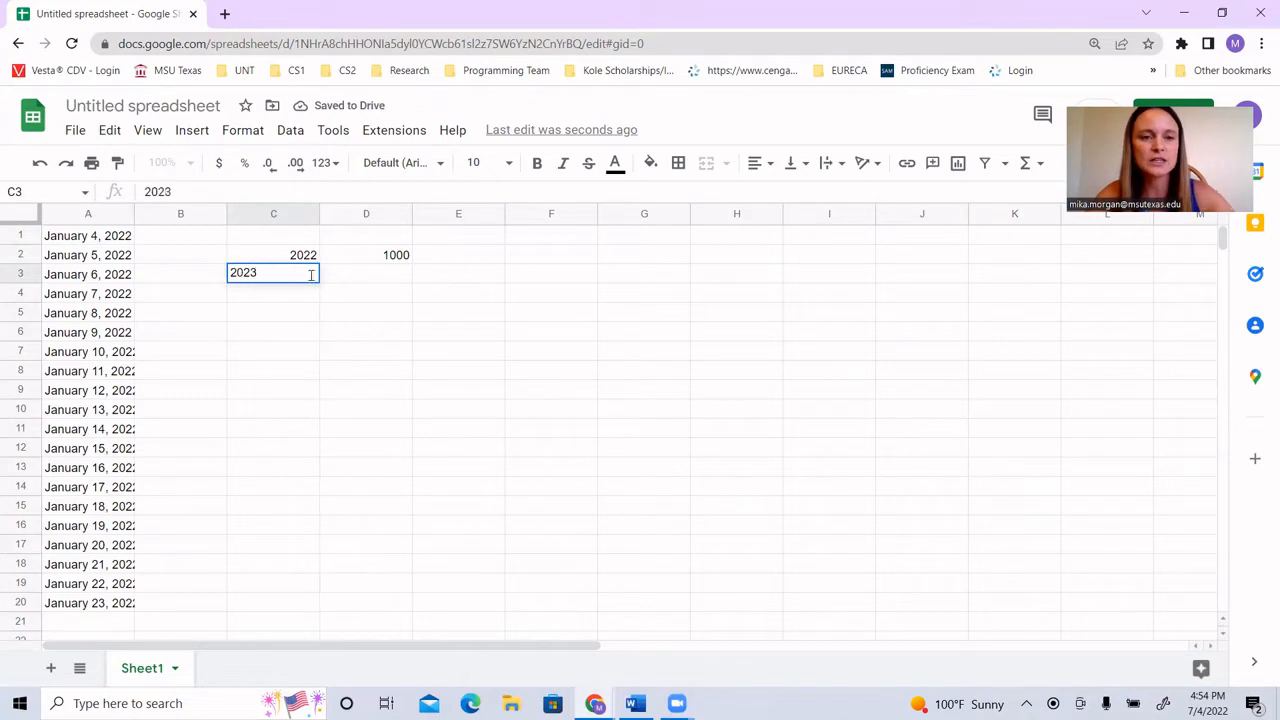
key(Tab)
Step: Select C2:C3 and extend the yearly series down to cell C20 with the fill handle
click(300, 257)
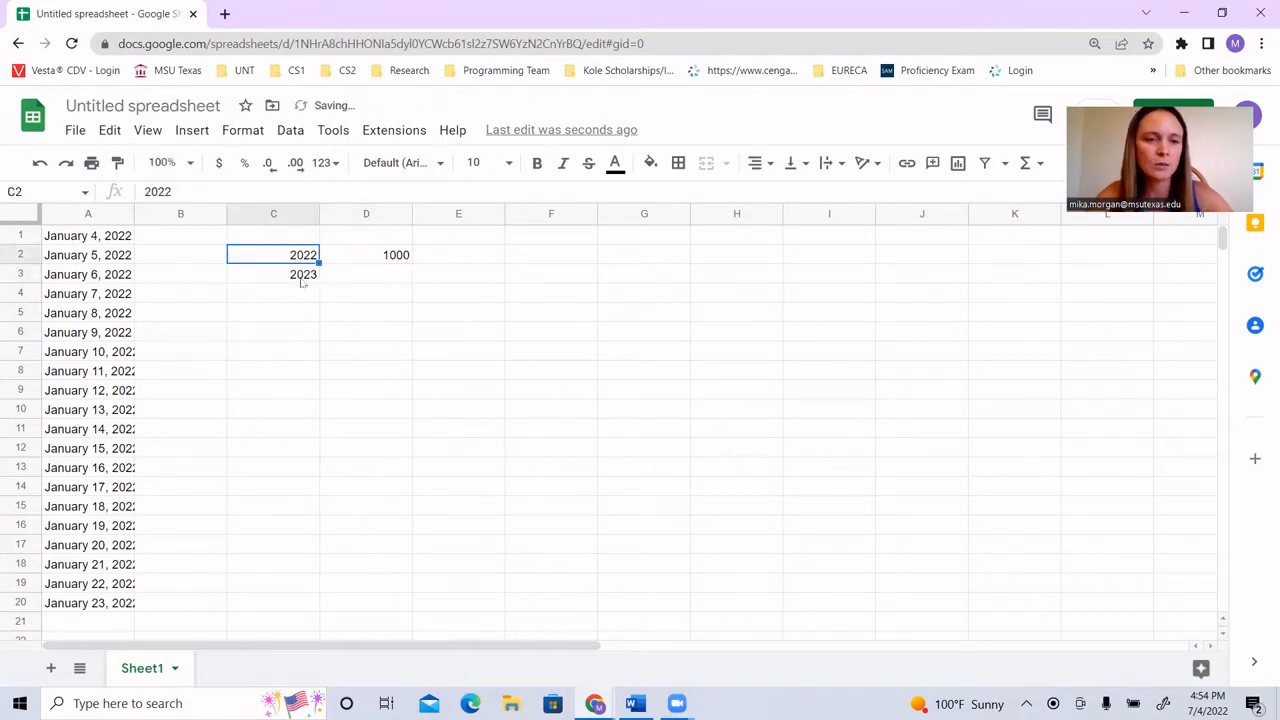
shift+click(302, 278)
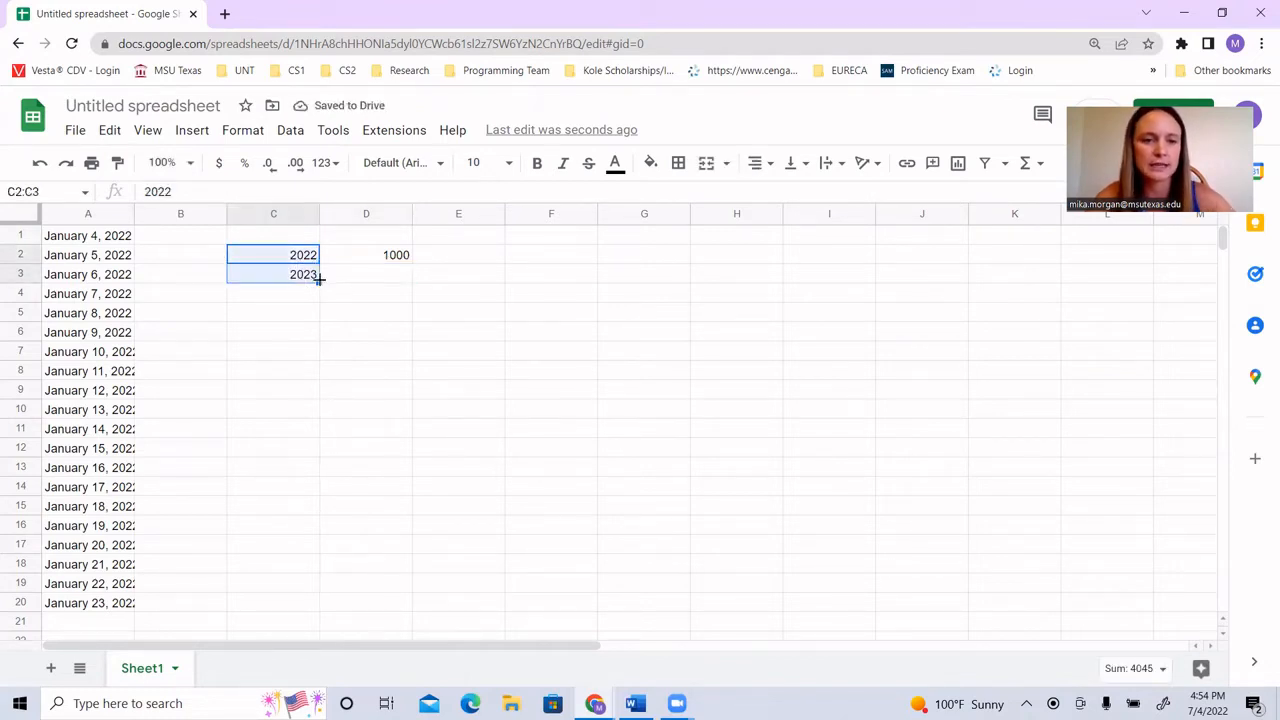
drag(319, 283, 323, 600)
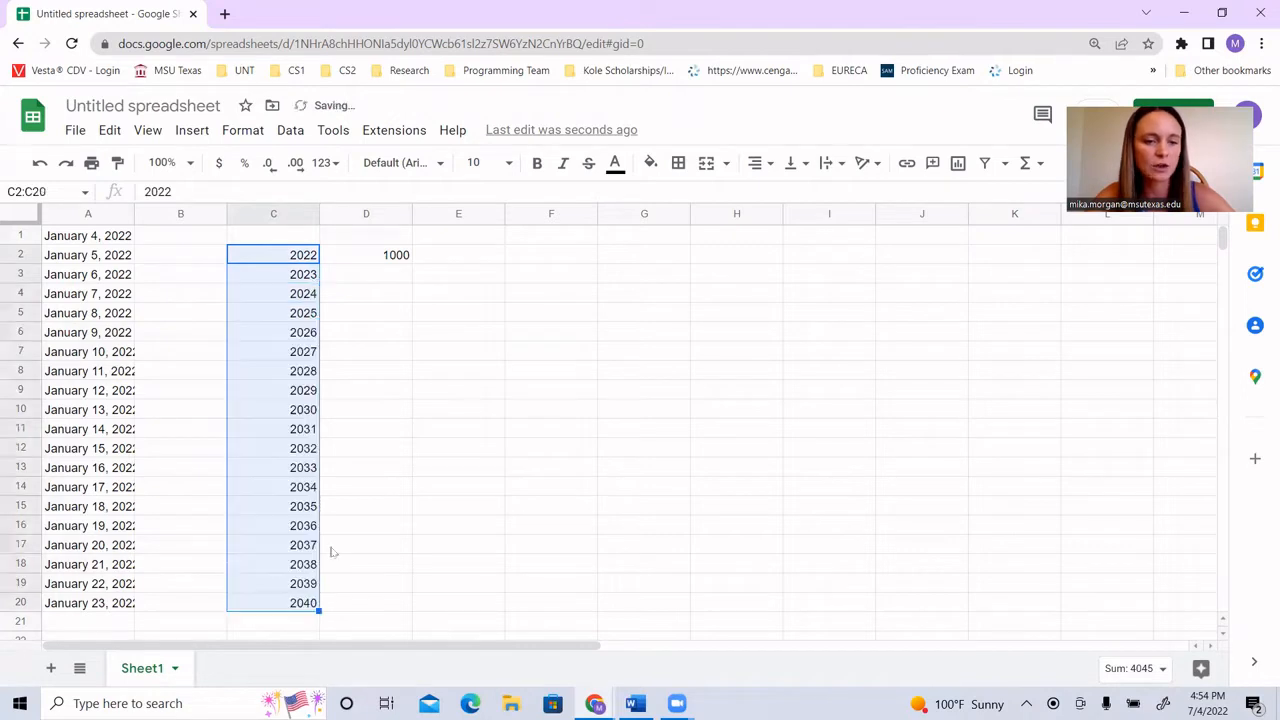
click(370, 495)
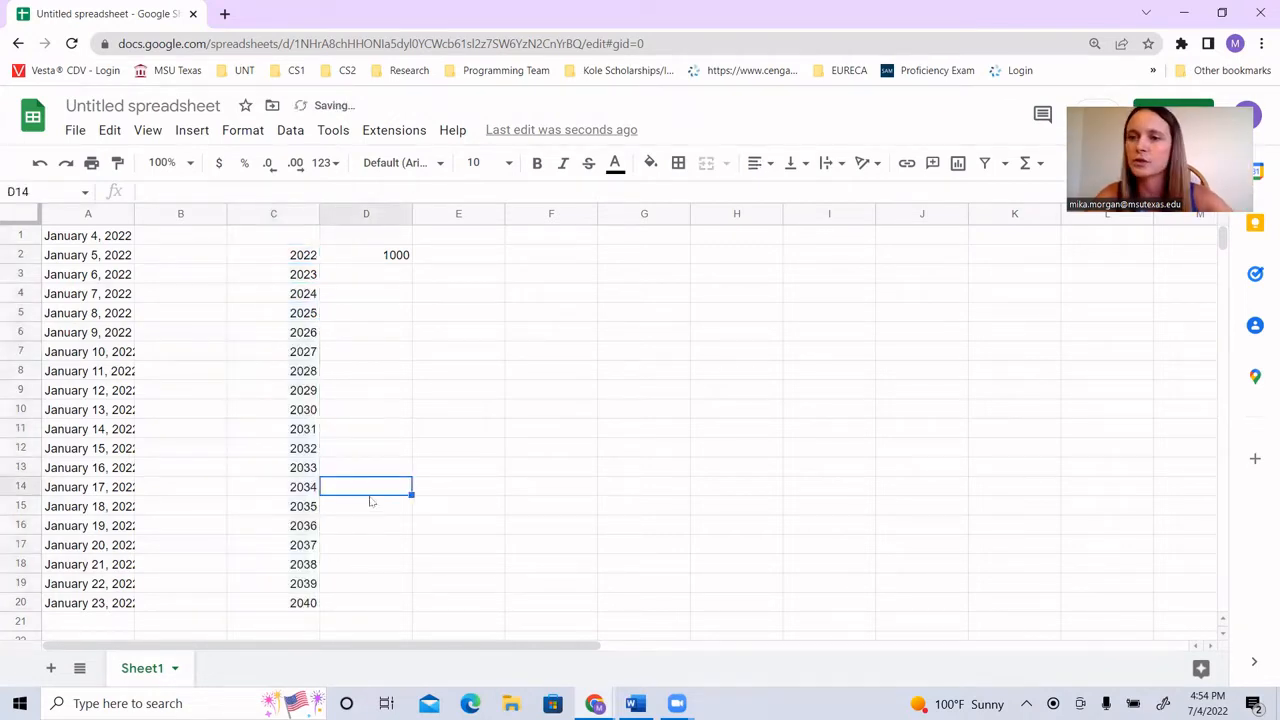
Step: Enter the formula =D2 * 1.1 in cell D3 to grow the amount above it by ten percent
click(401, 280)
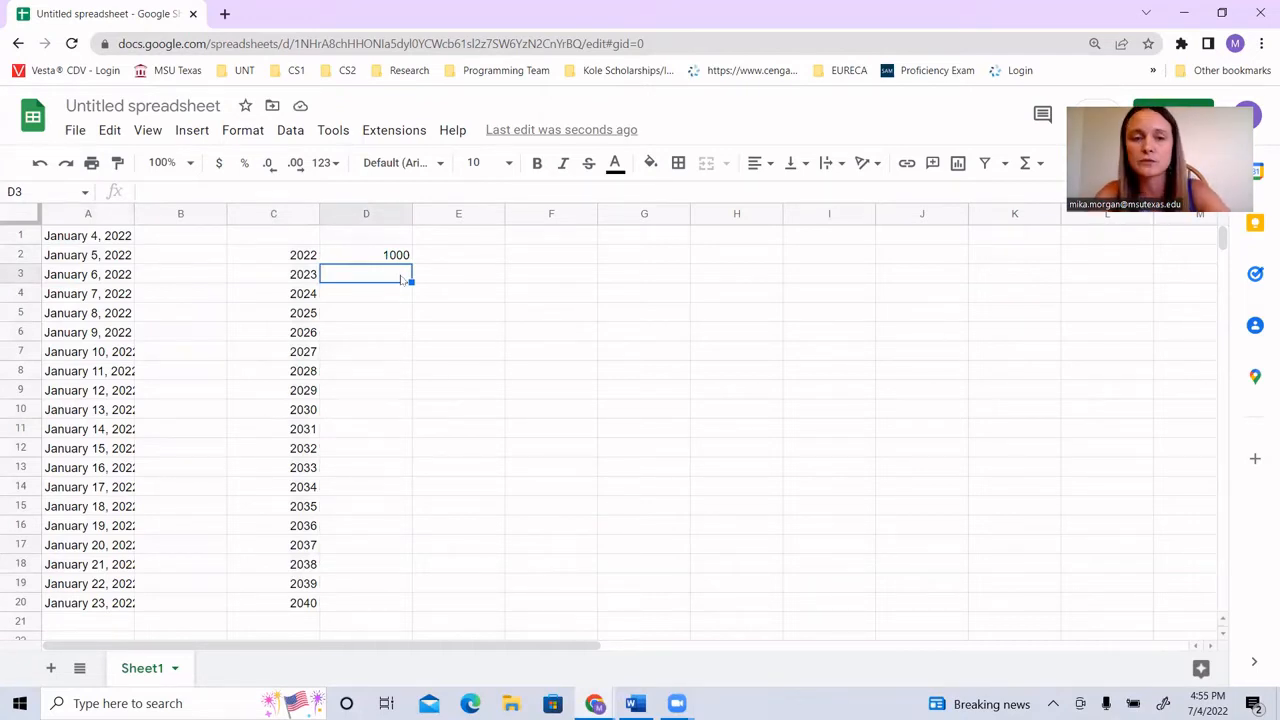
text(=)
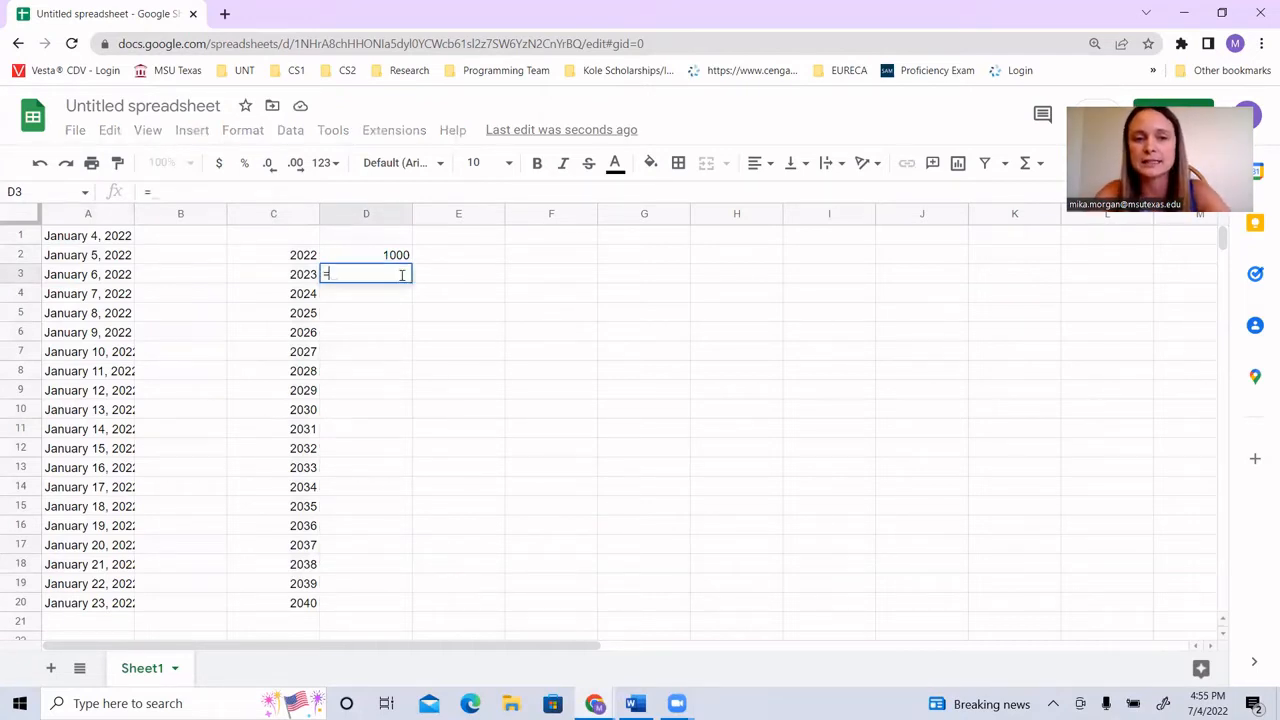
click(395, 257)
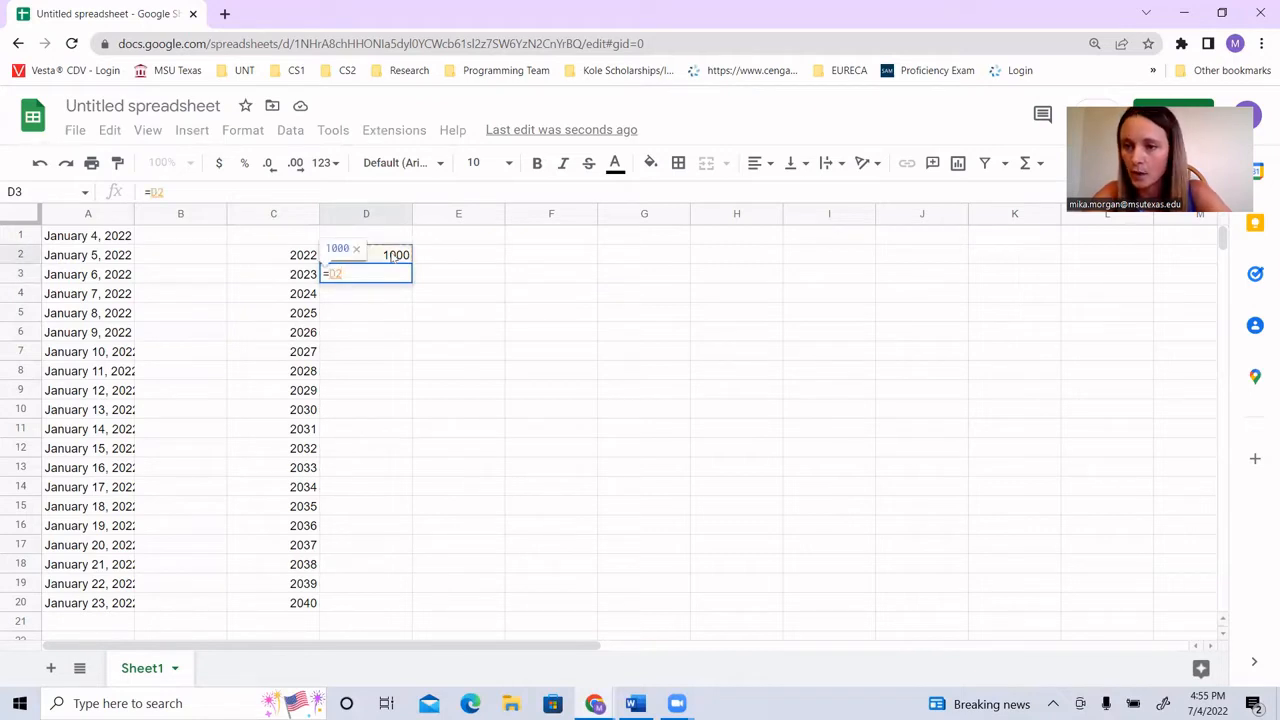
text(* )
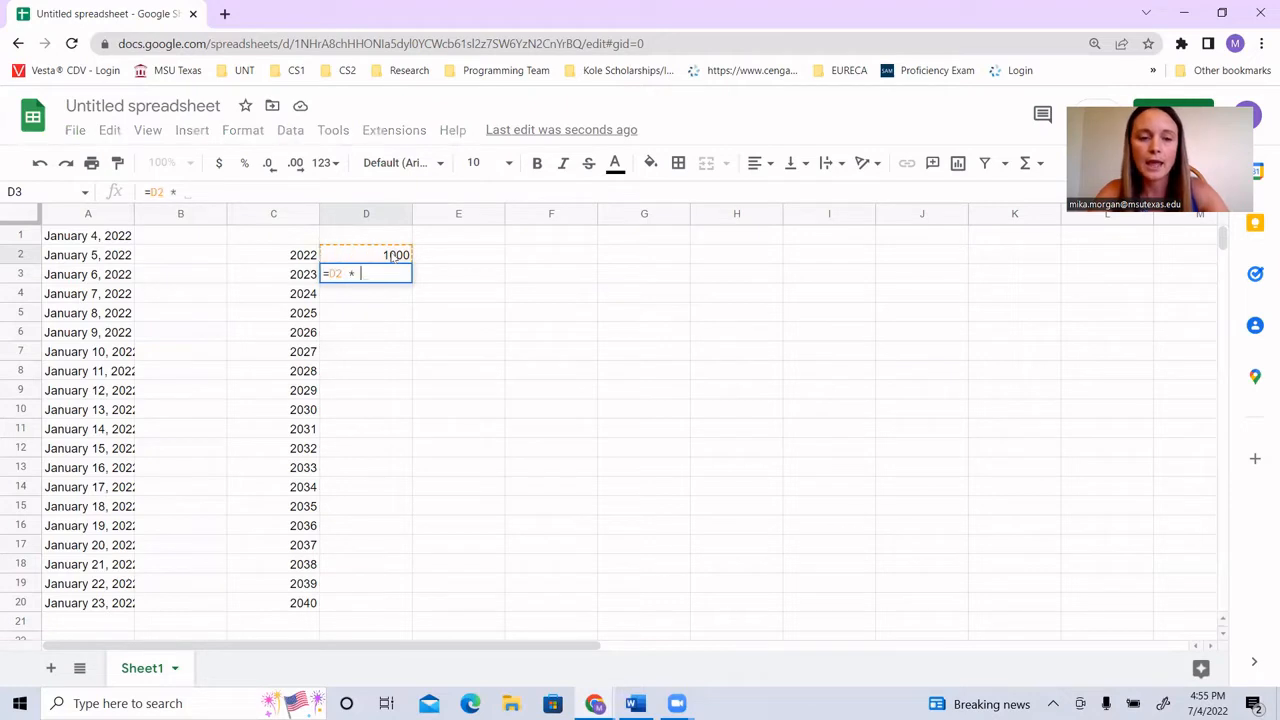
text(1.1)
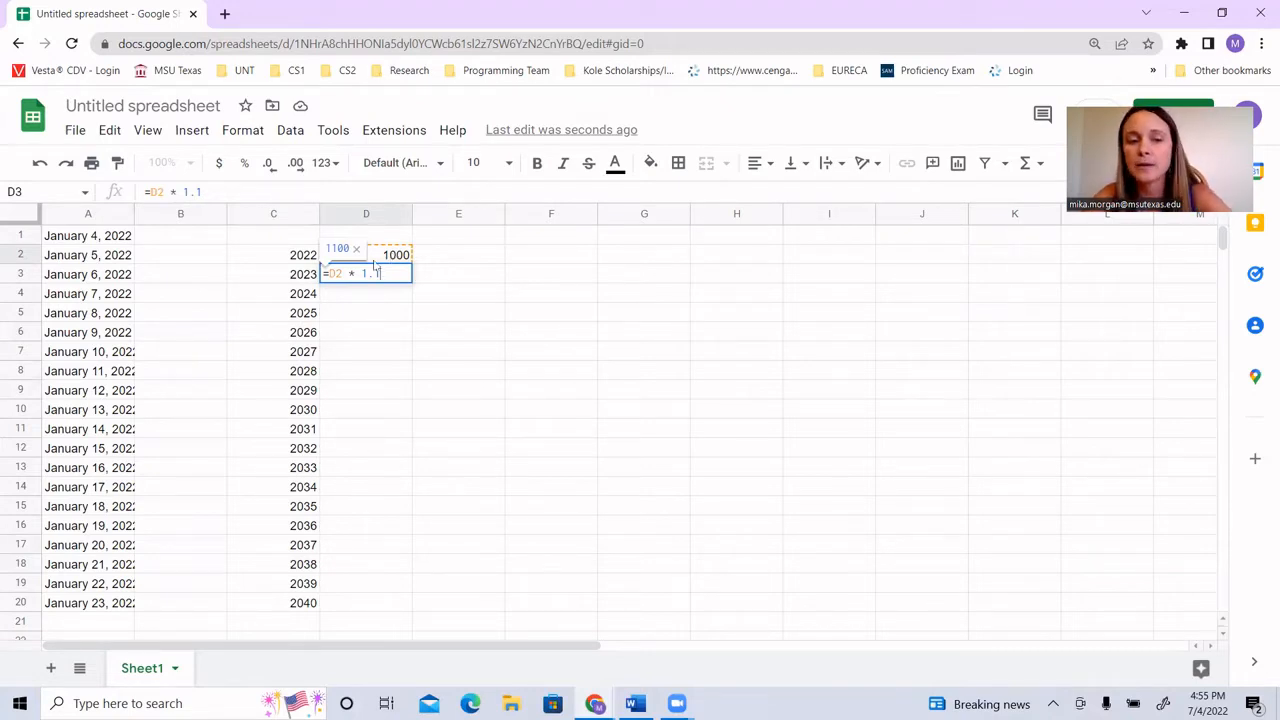
drag(357, 277, 372, 275)
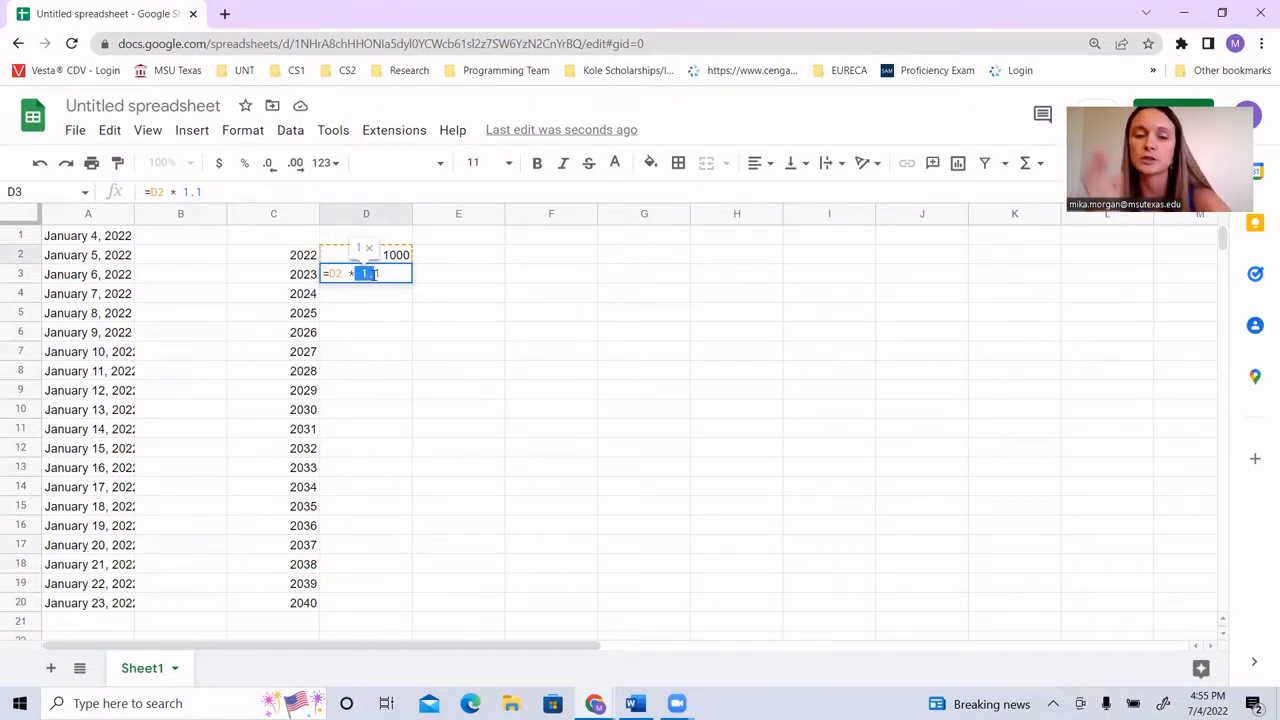
click(385, 275)
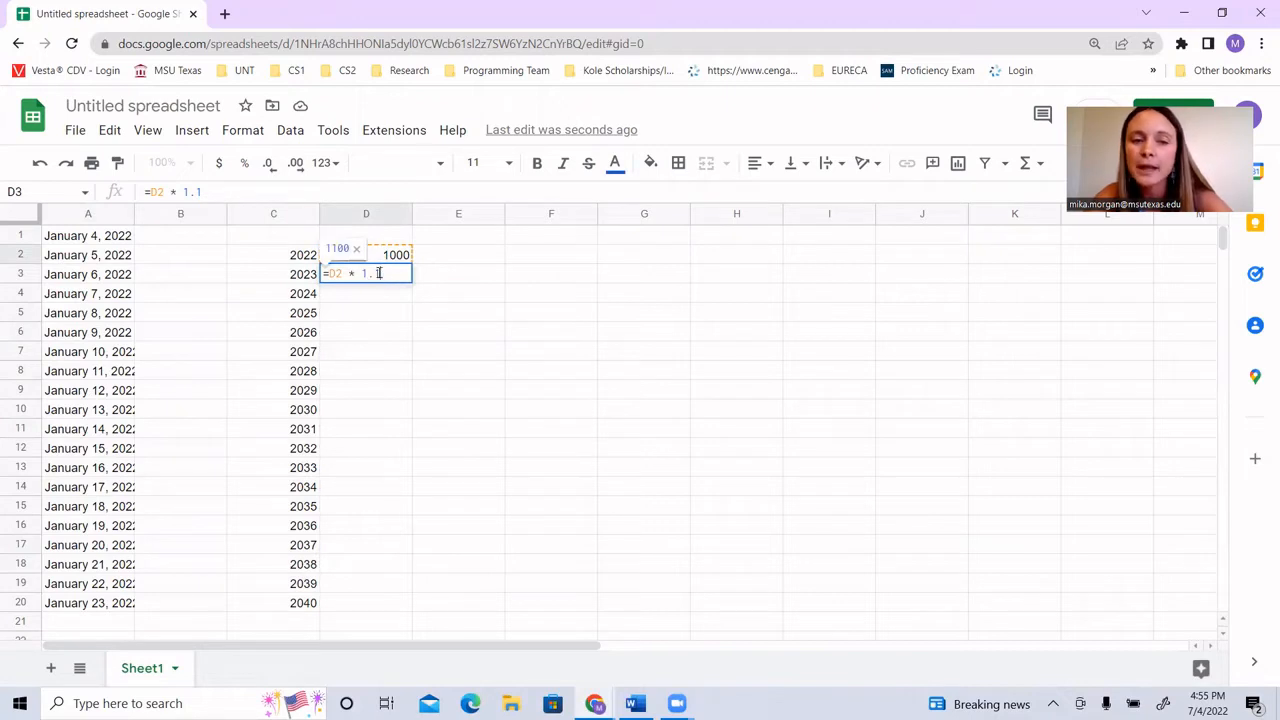
drag(381, 275, 369, 273)
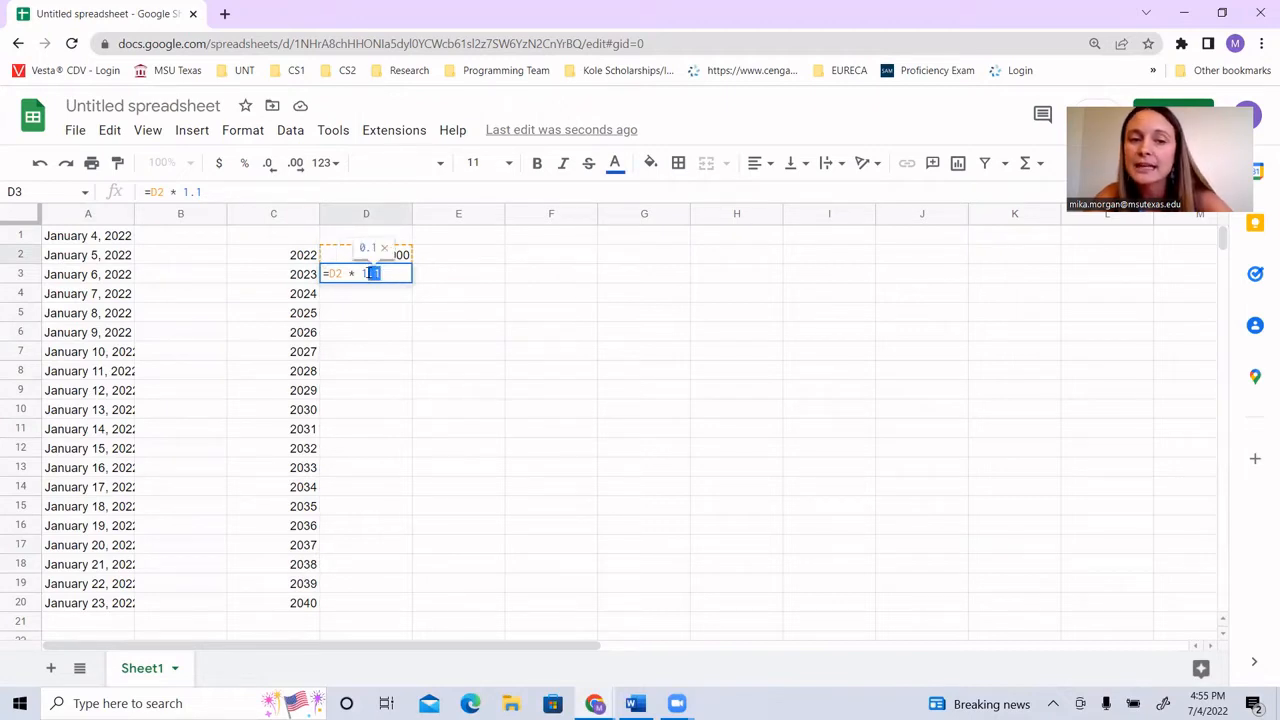
click(398, 273)
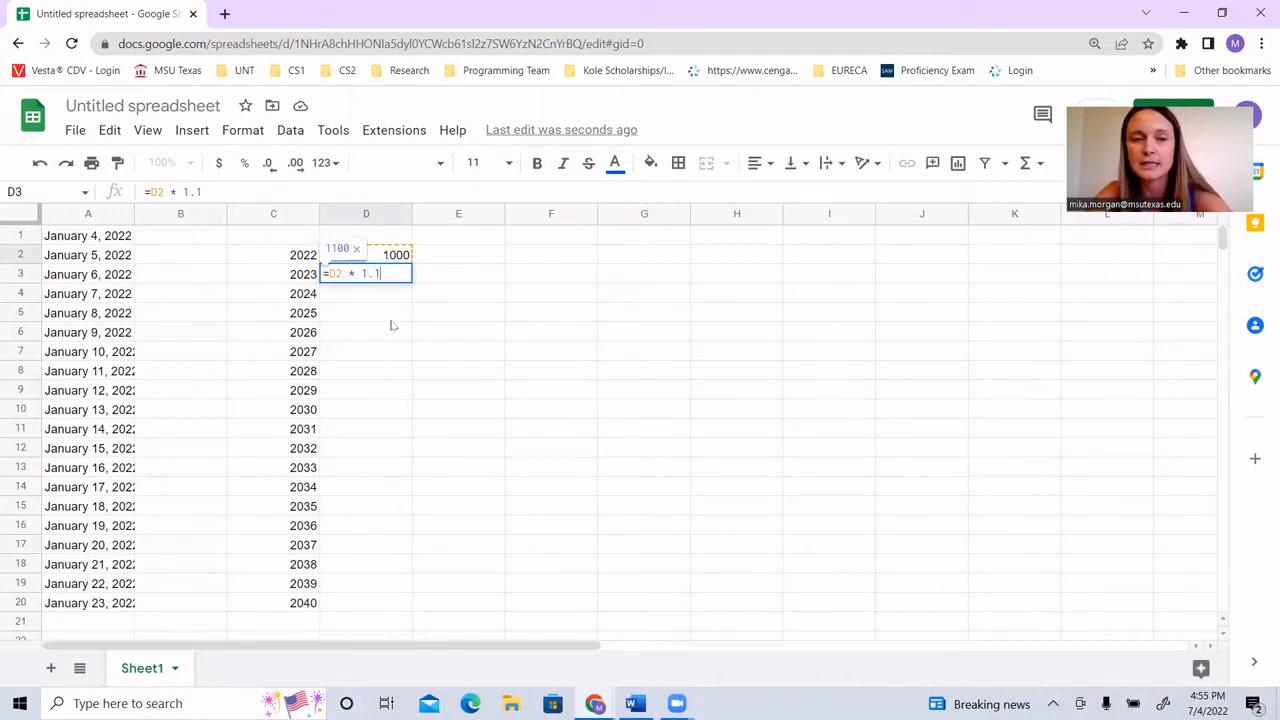
key(Return)
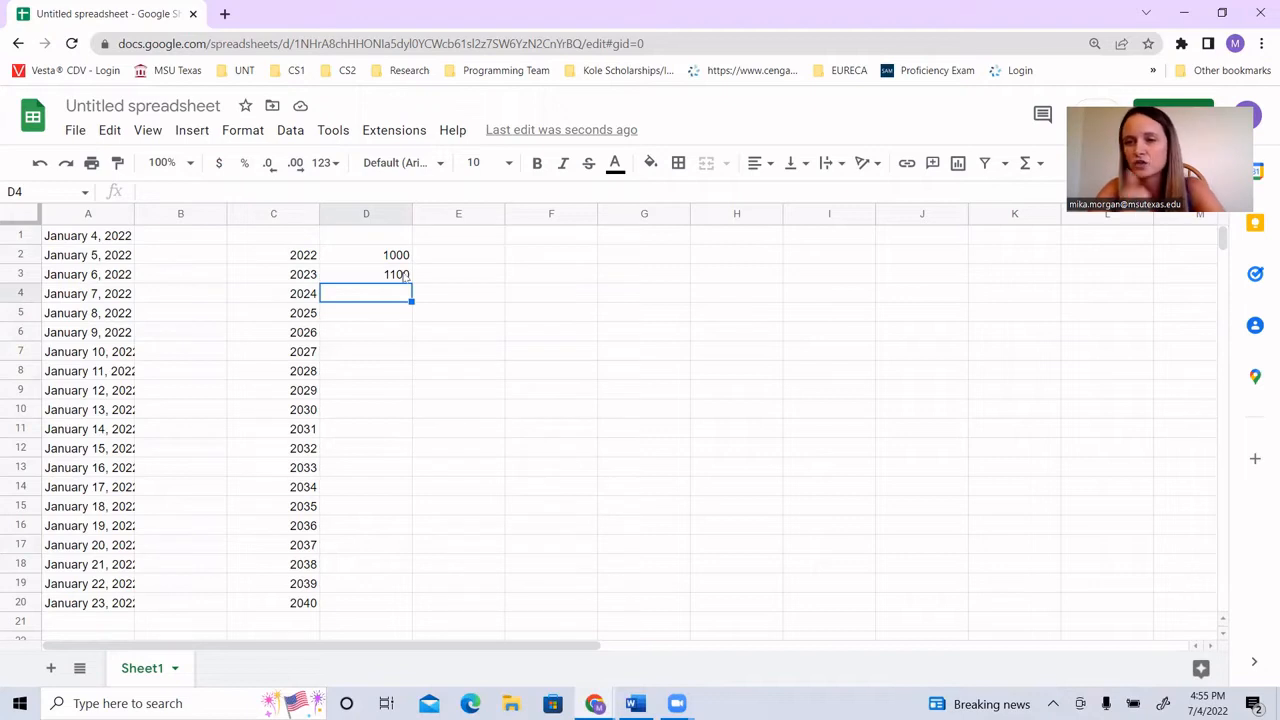
Step: Fill the formula from cell D3 down to cell D20 with the fill handle
click(404, 277)
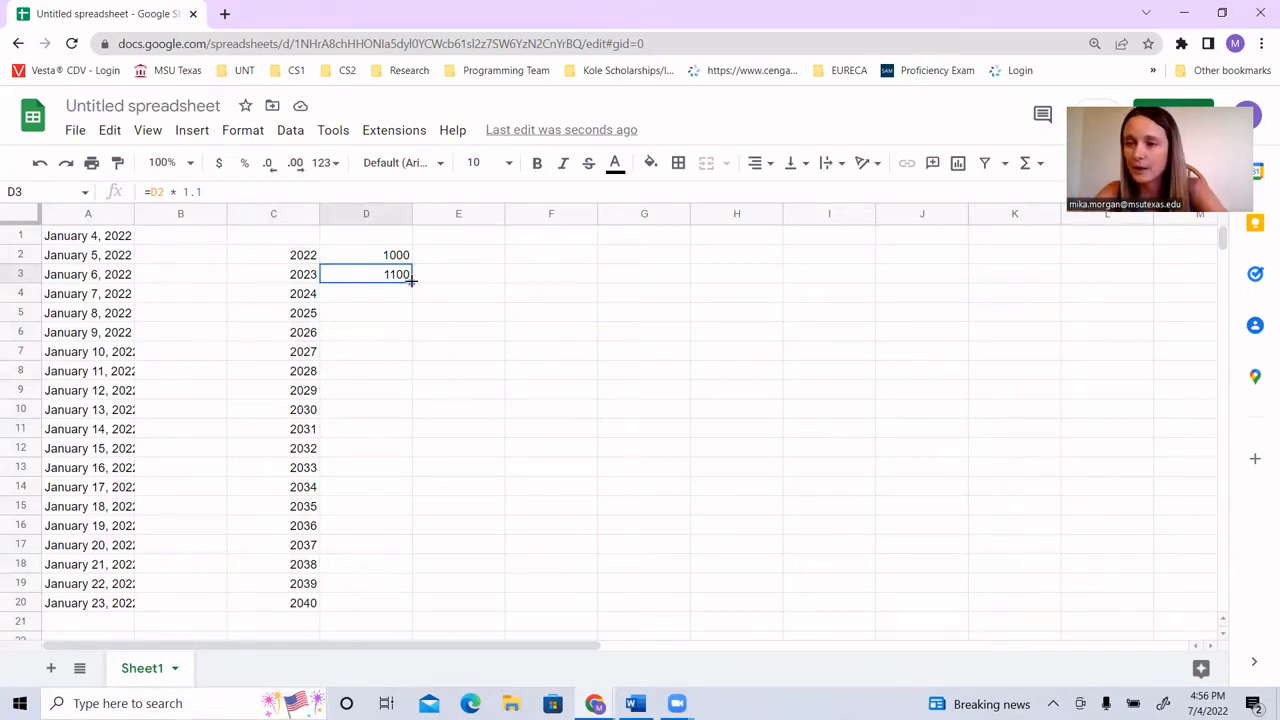
drag(411, 281, 396, 603)
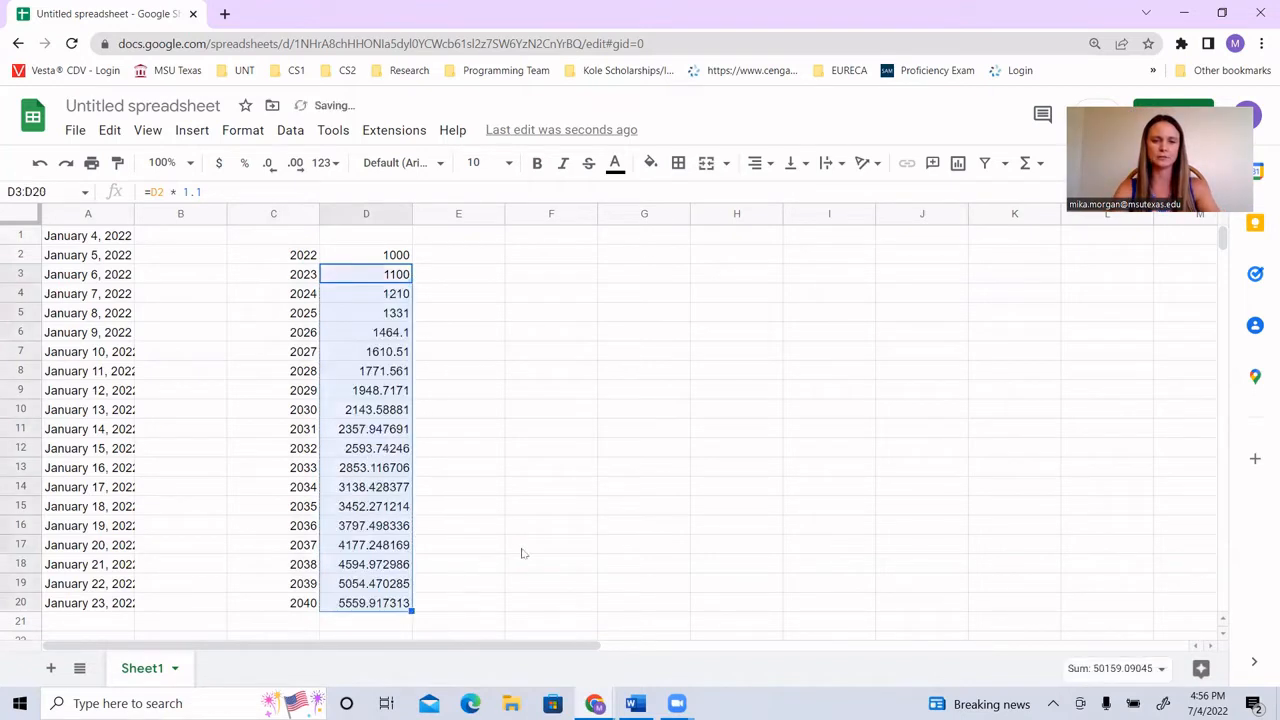
click(531, 551)
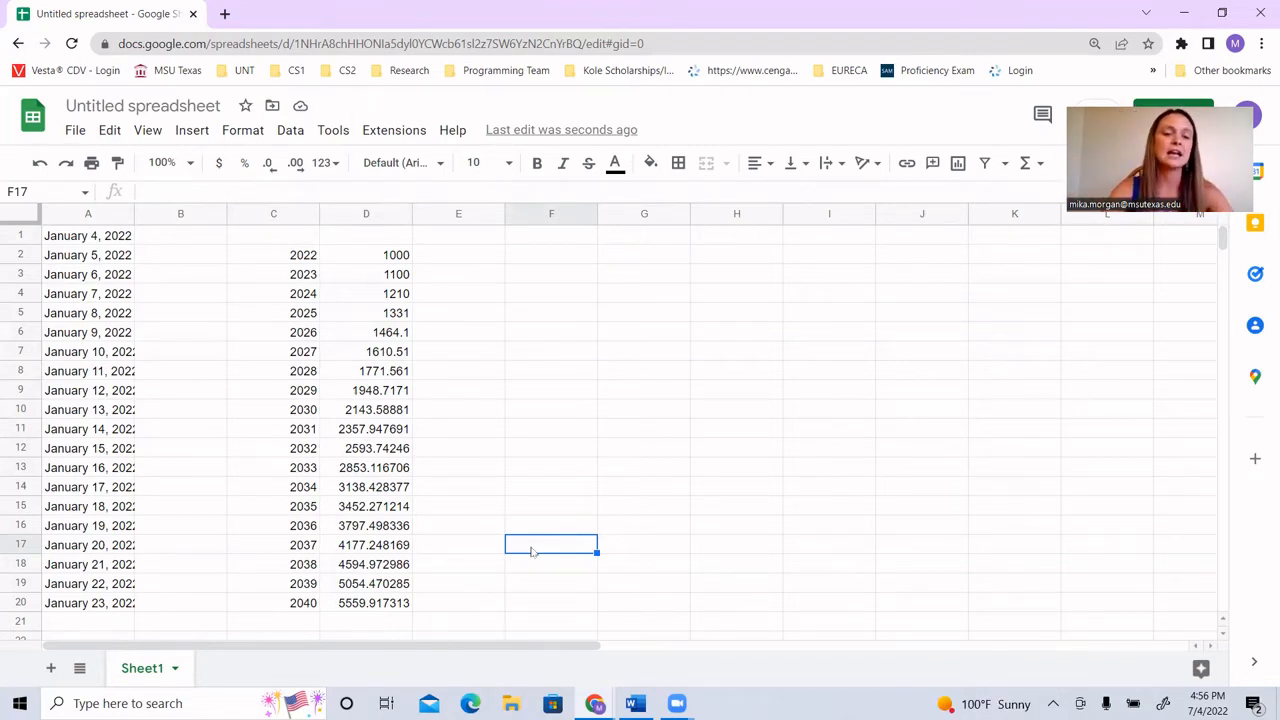
Step: Format the amounts in D2:D20 as currency
drag(363, 262, 378, 604)
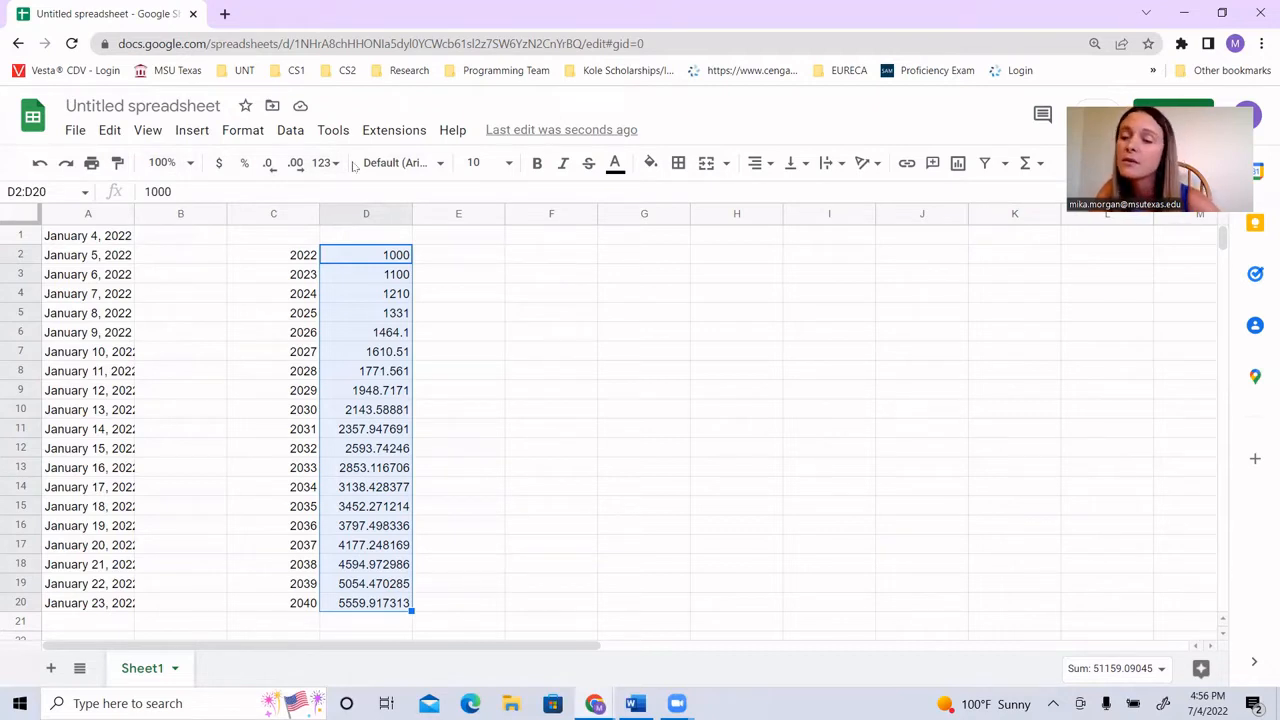
click(219, 165)
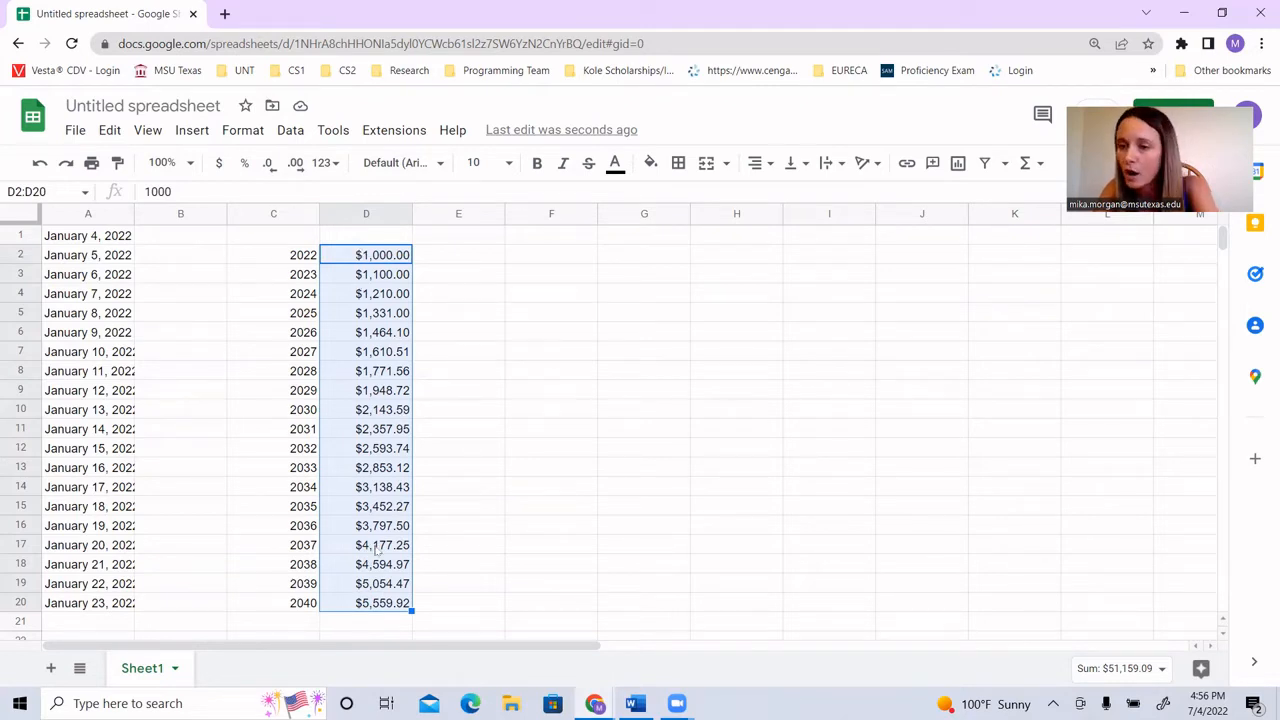
click(497, 586)
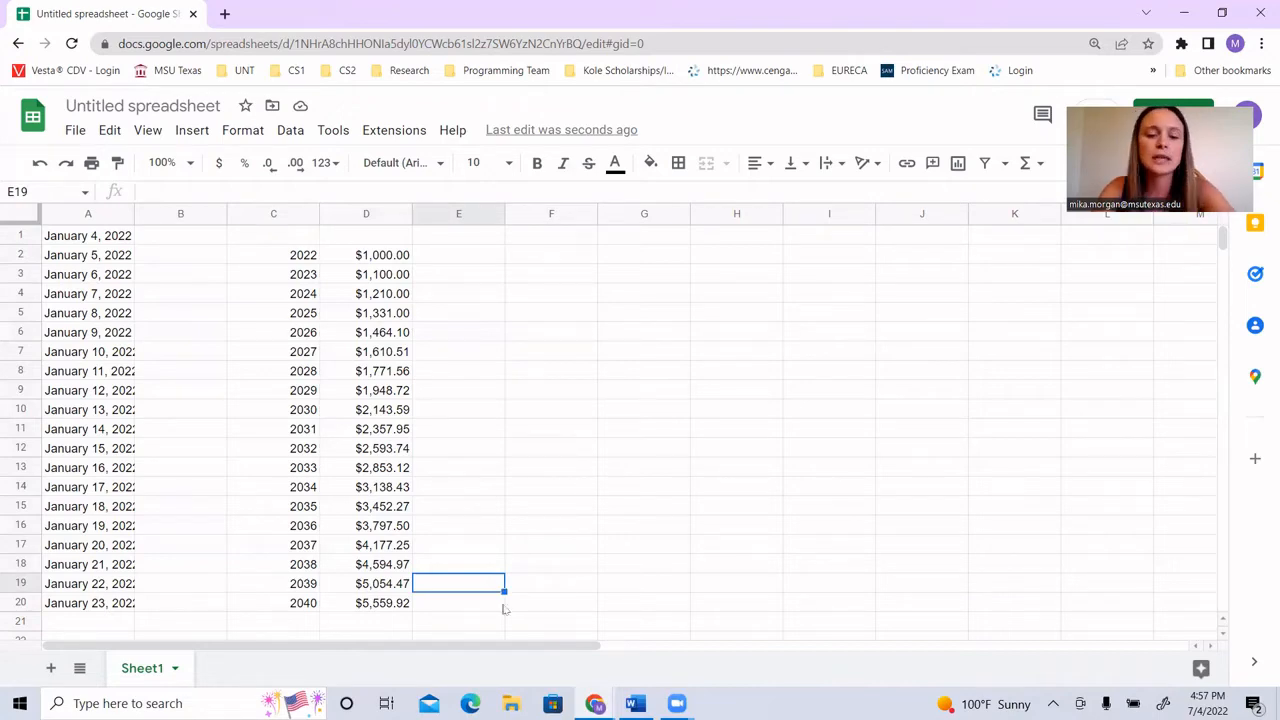
Step: Switch to the CMPS 1023 Exam 1 Review page and highlight the term Show Formulas (Ctrl ~)
click(594, 703)
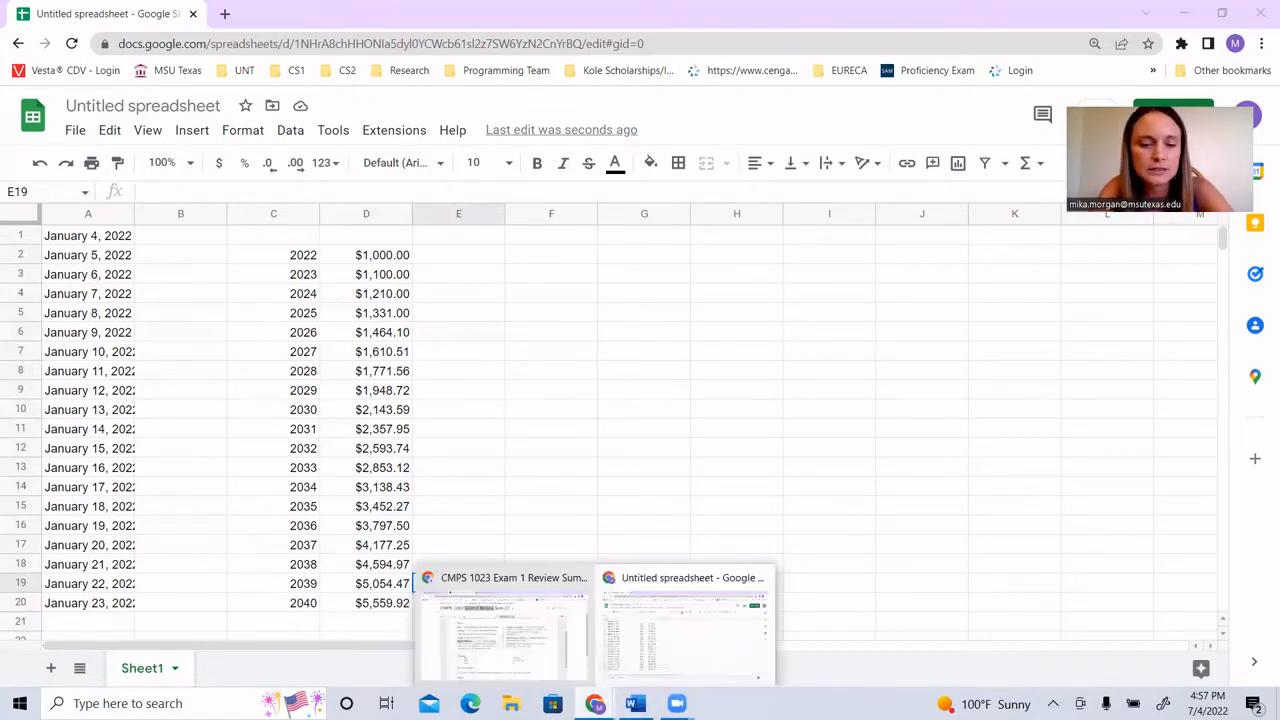
click(515, 650)
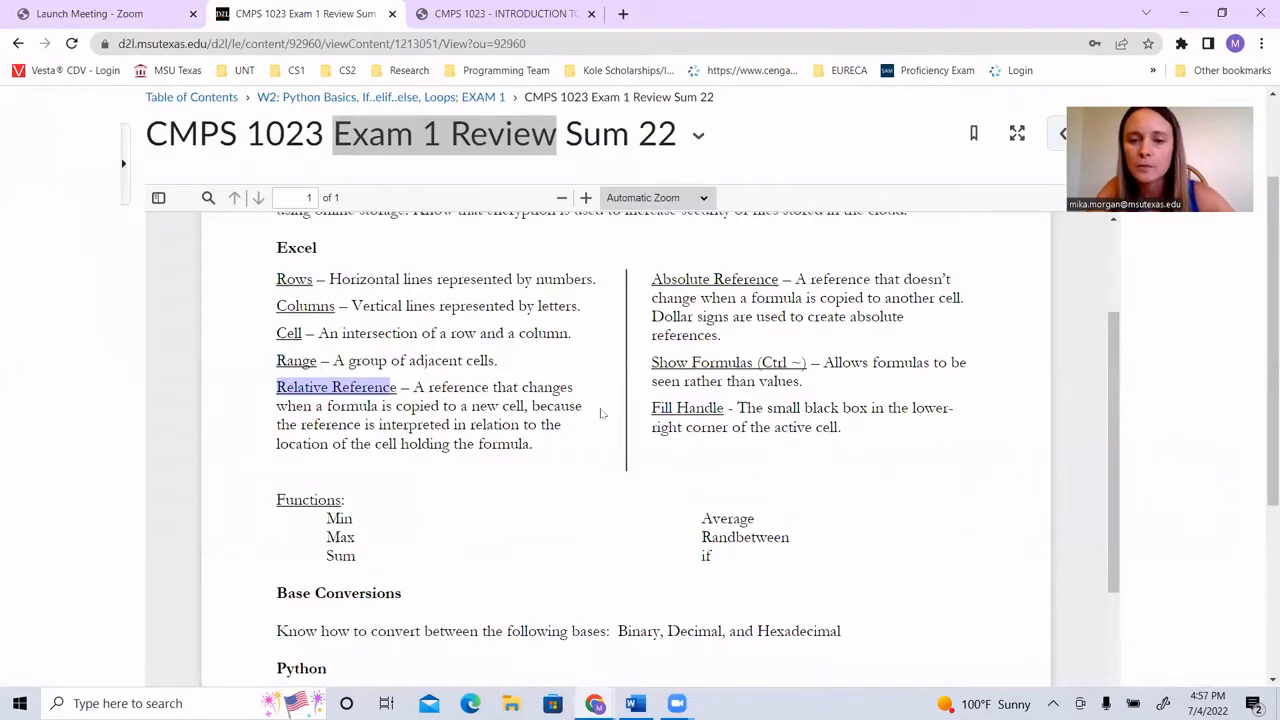
drag(651, 362, 810, 363)
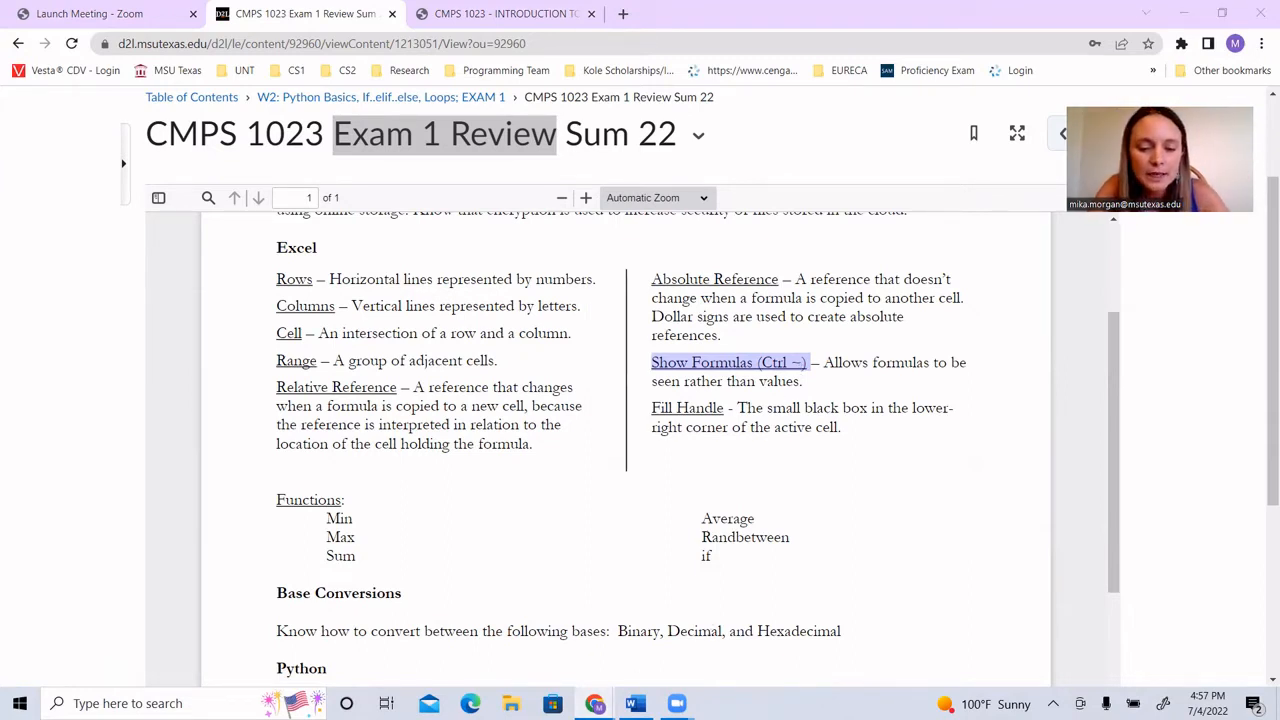
Step: Switch back to the Google Sheets spreadsheet and display formulas instead of values
mouse_move(612, 698)
click(666, 621)
click(708, 500)
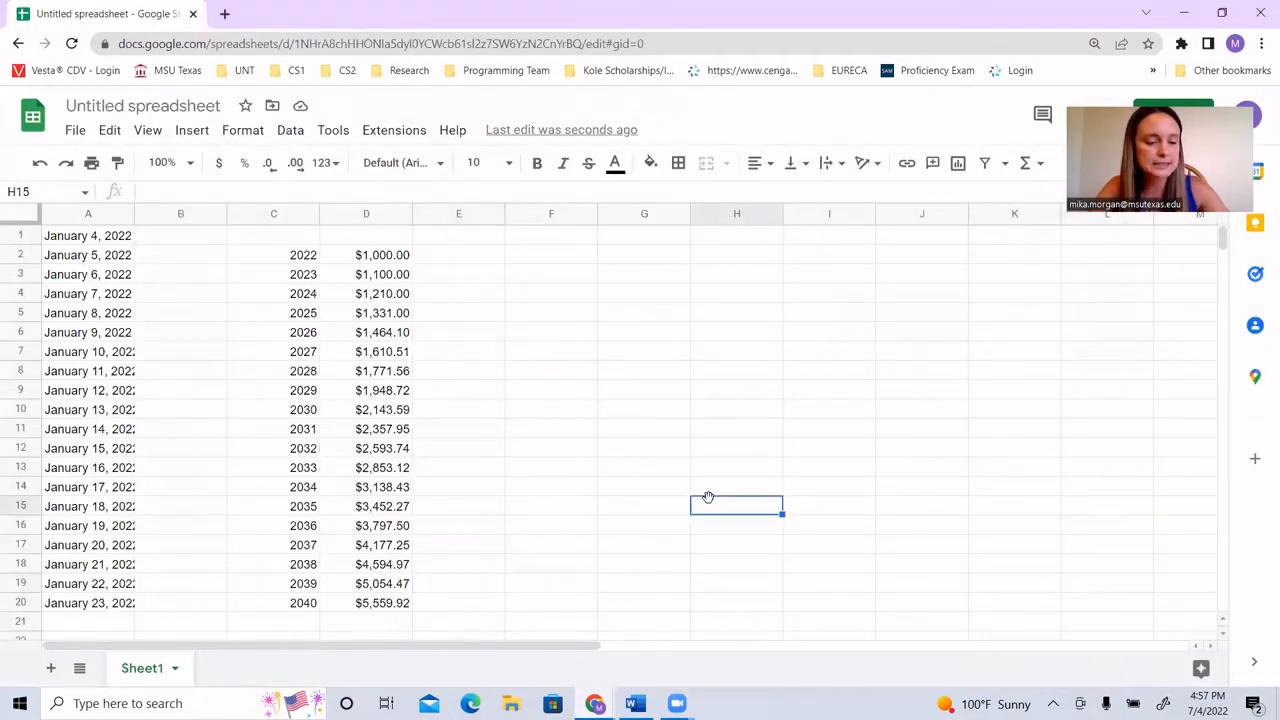
key(ctrl+grave)
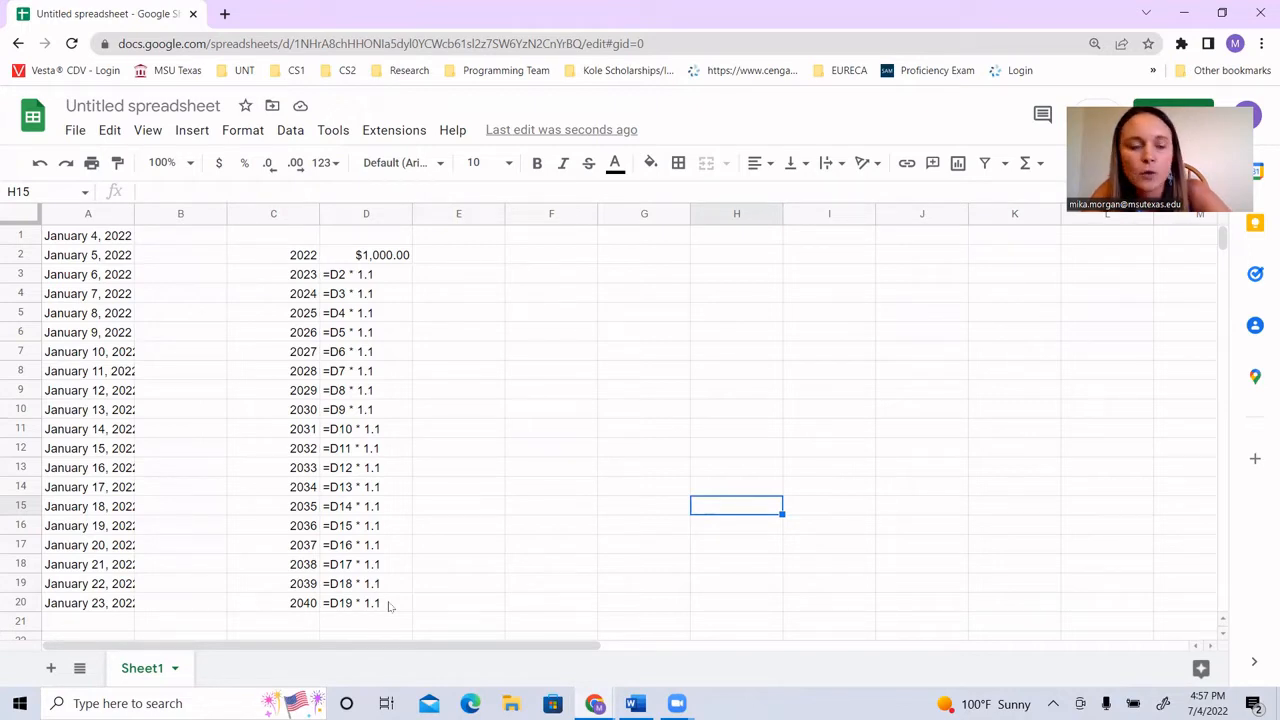
Step: Examine the contents of cells D2, D3 and D4 for relative references, and switch the sheet back to showing values
click(345, 256)
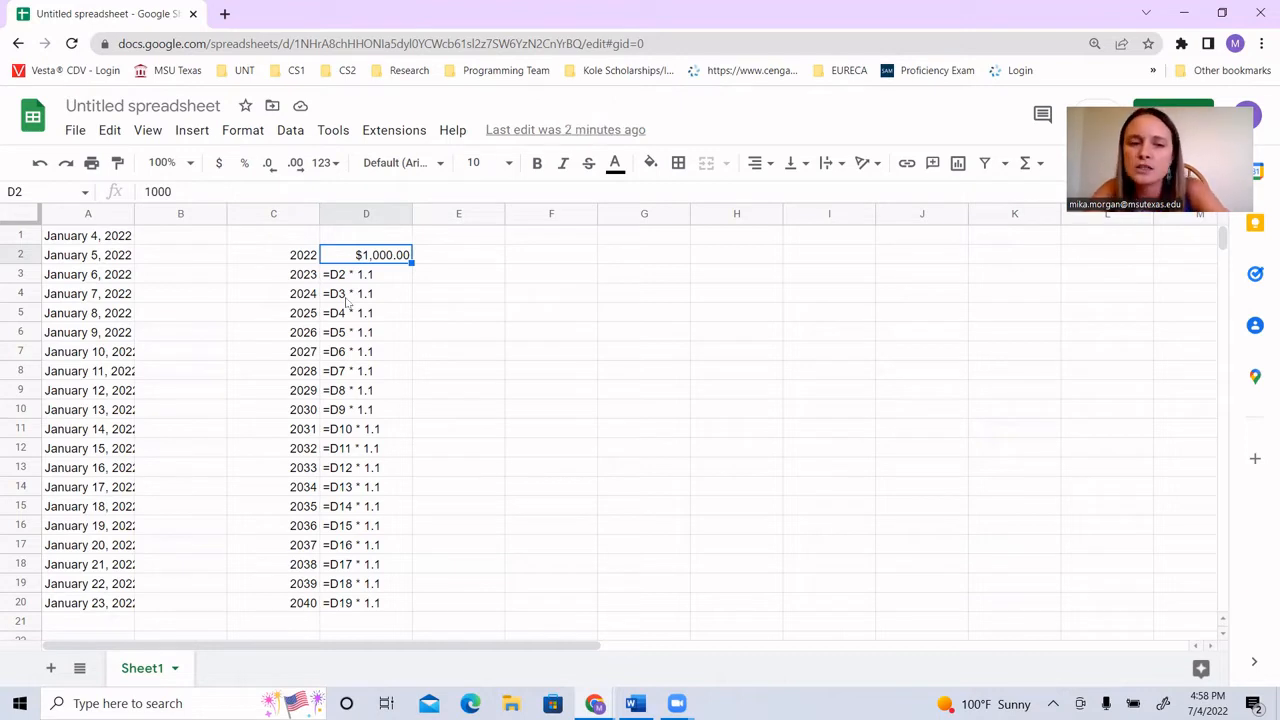
click(347, 295)
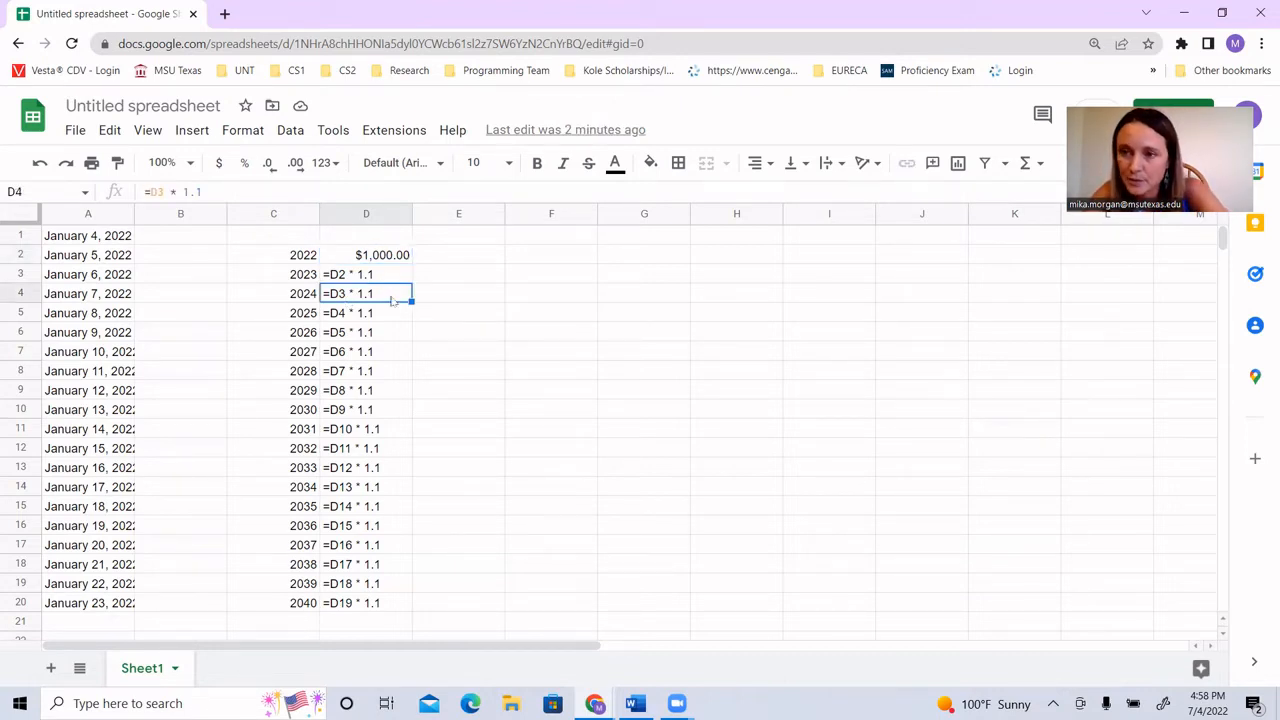
click(389, 280)
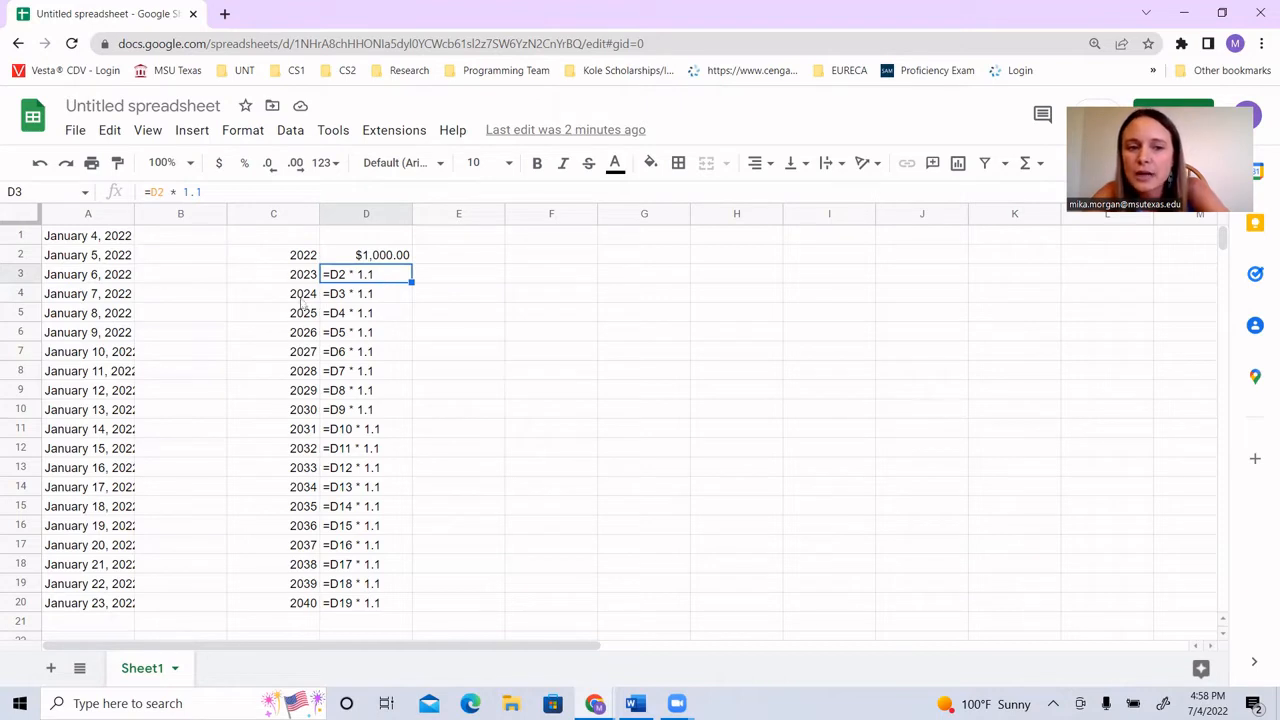
click(358, 300)
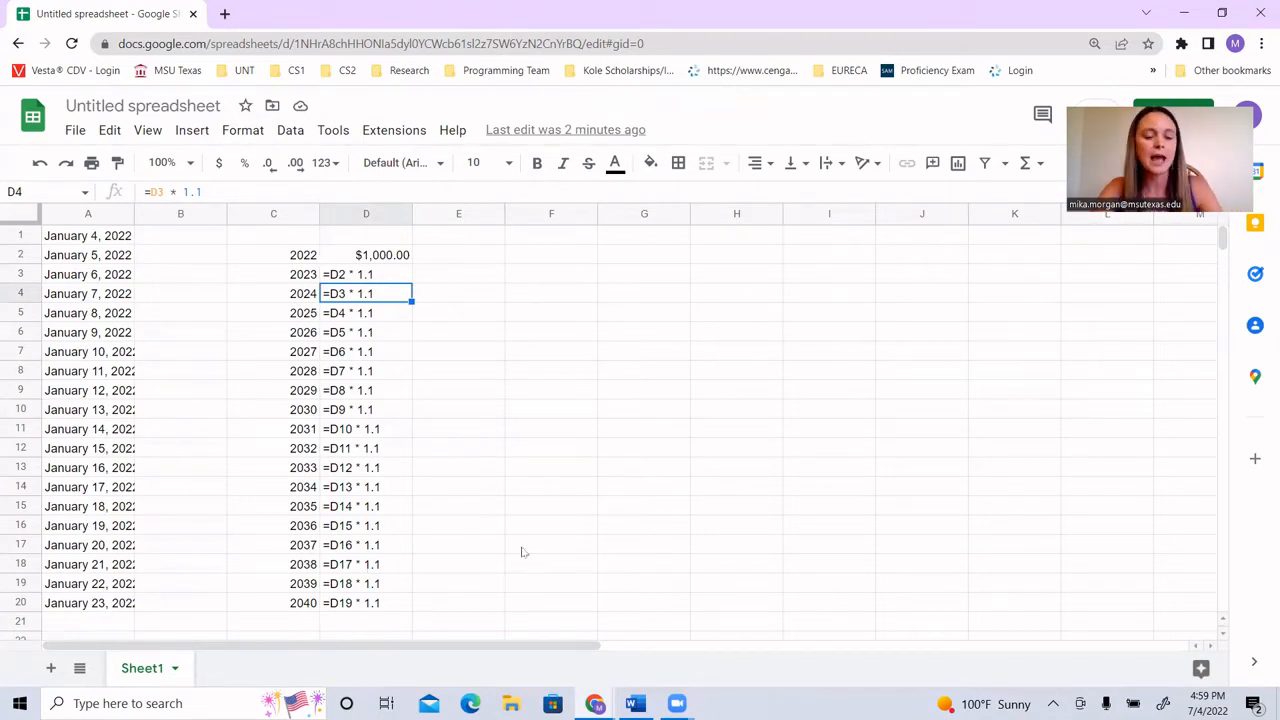
key(ctrl+grave)
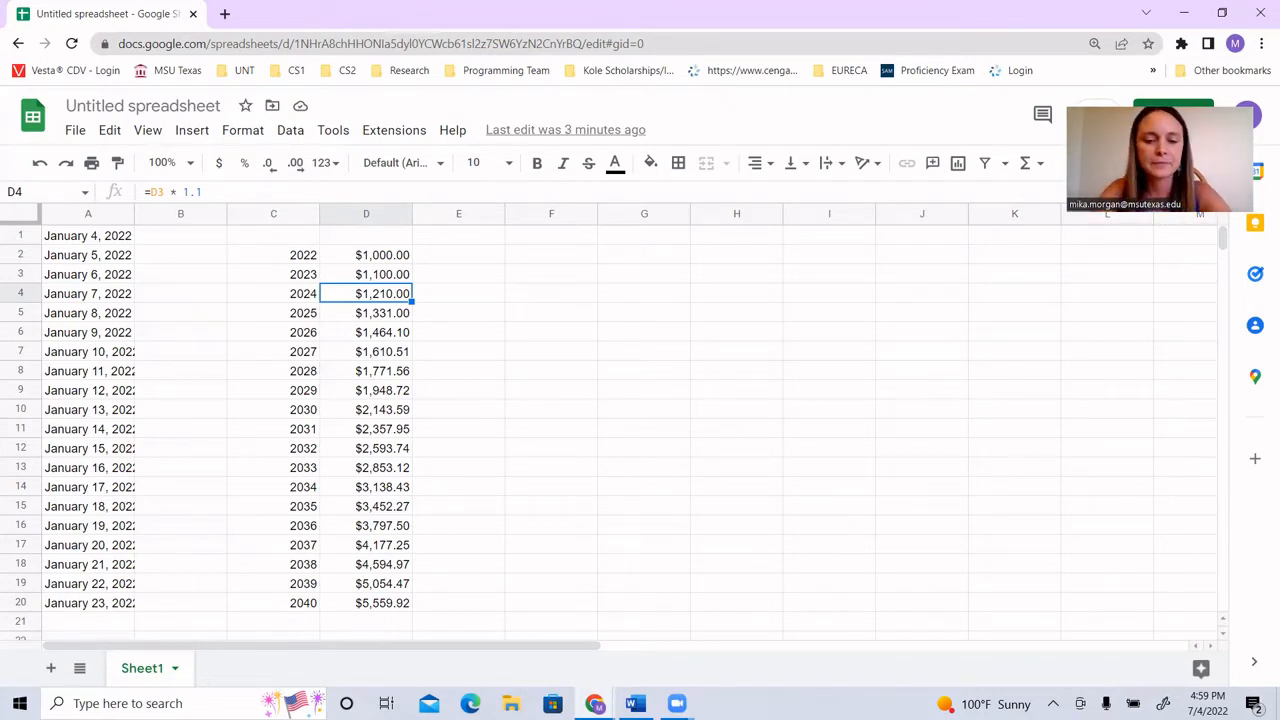
Step: Switch to the CMPS 1023 Exam 1 Review page and highlight the term Absolute Reference
mouse_move(594, 702)
click(501, 628)
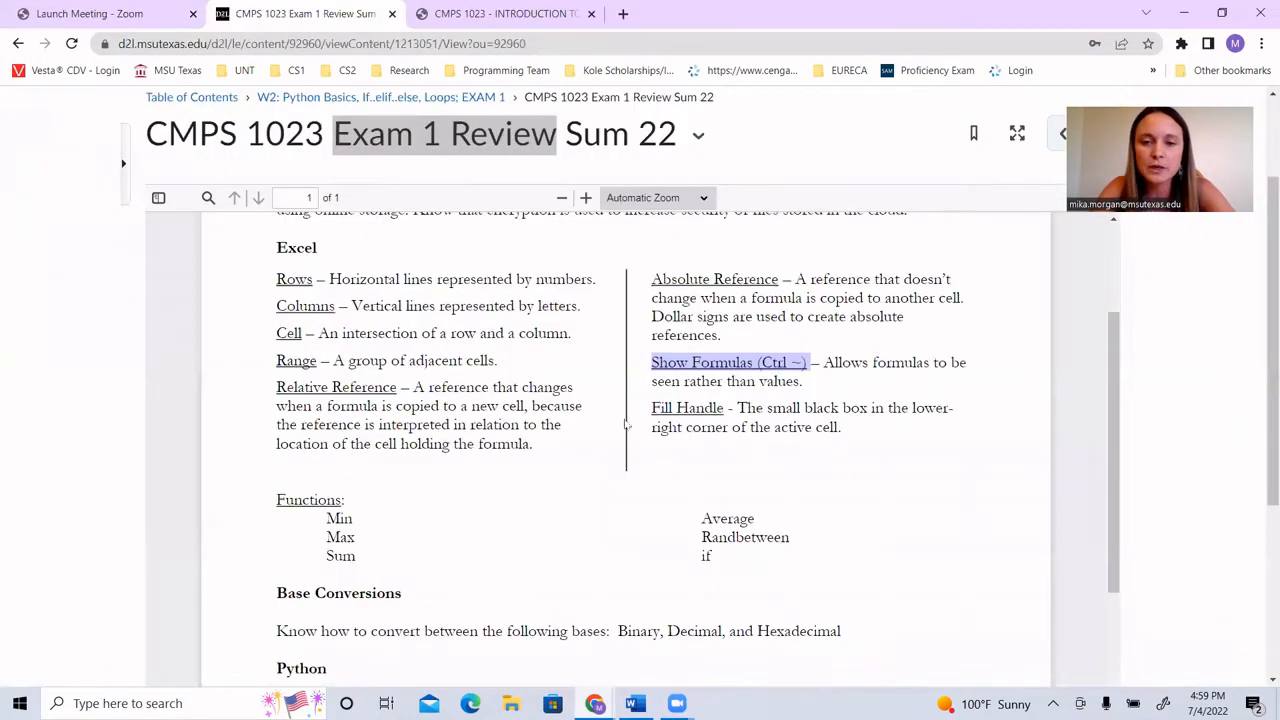
drag(653, 279, 780, 281)
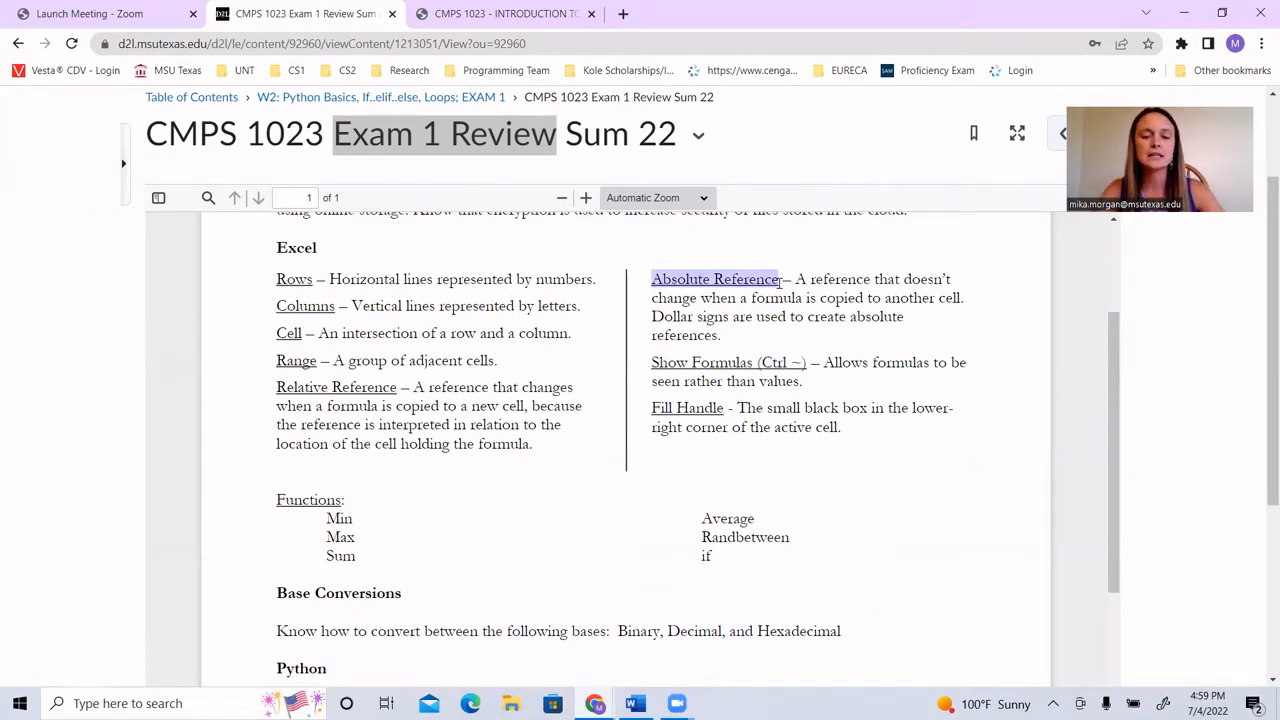
Step: Switch back to the untitled Google Sheets spreadsheet and select the empty cell G13
click(634, 703)
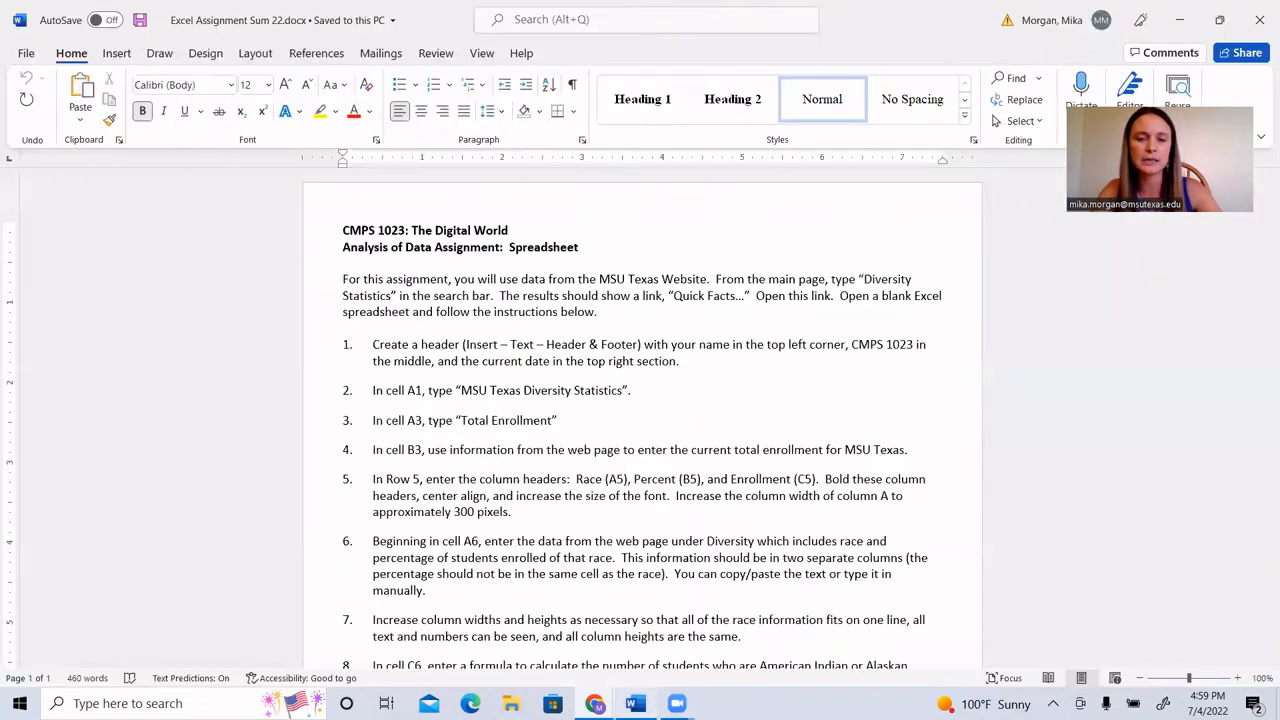
click(594, 703)
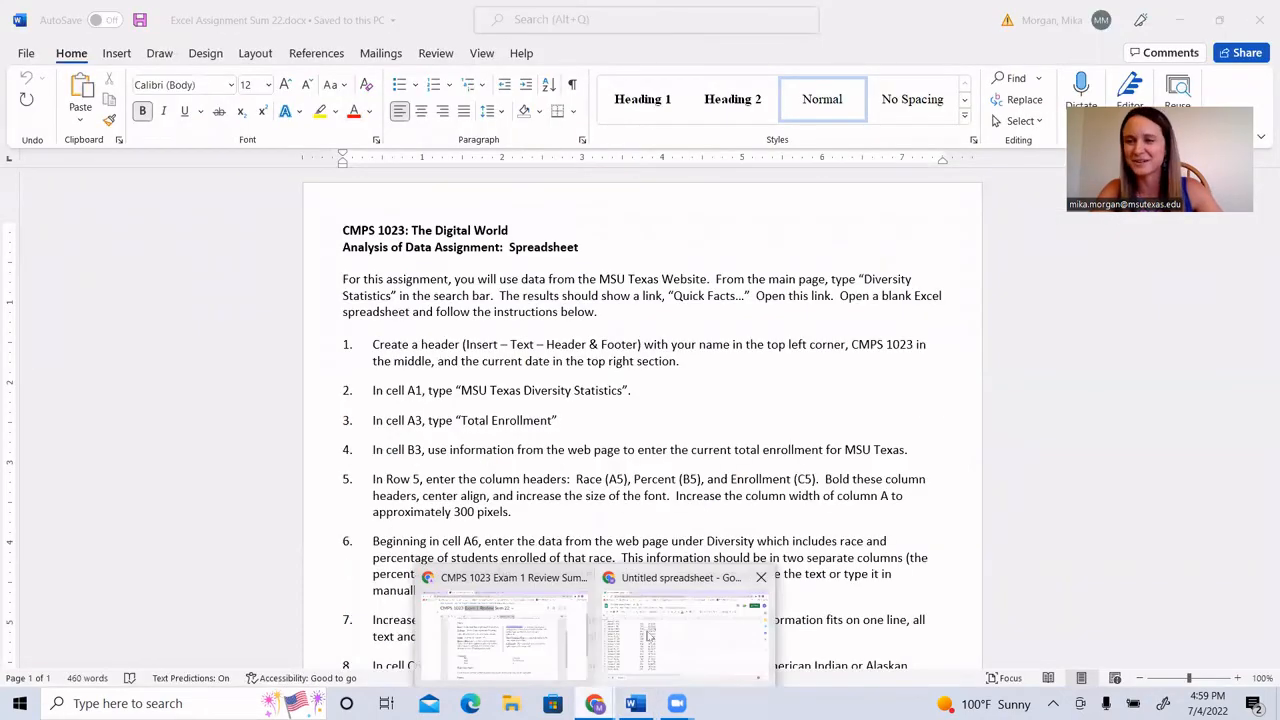
click(648, 636)
click(681, 476)
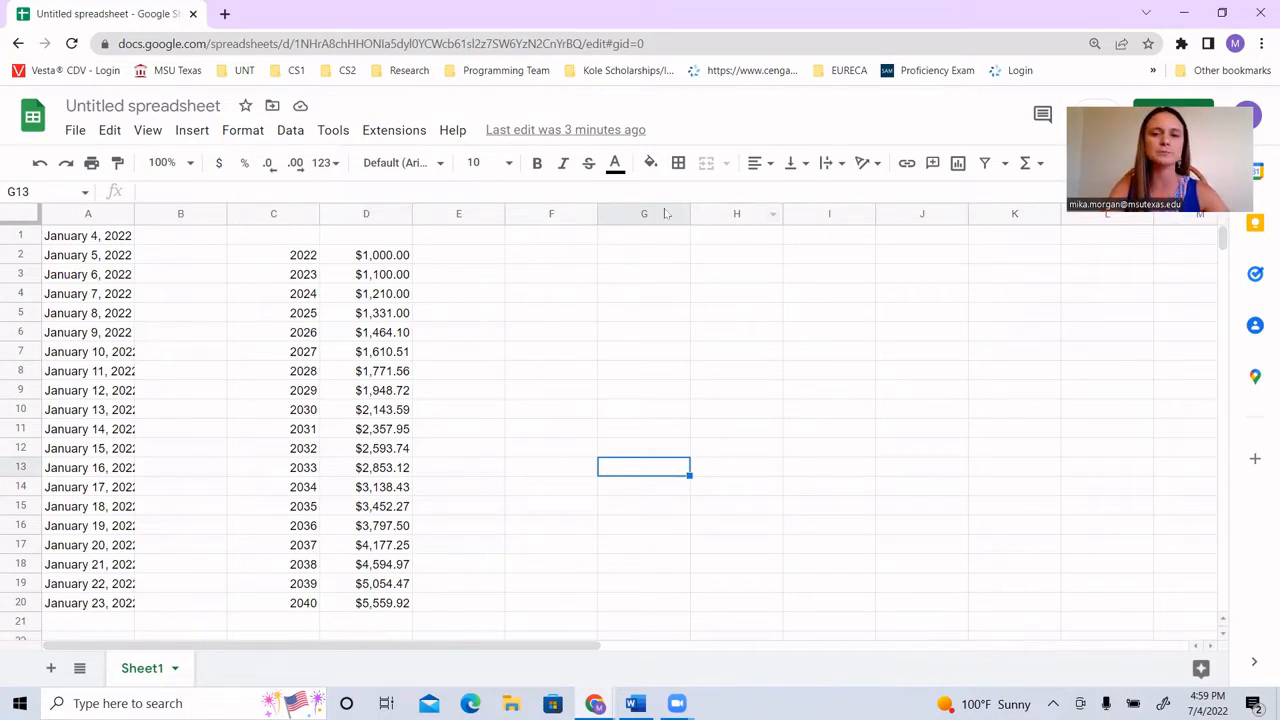
Step: Enter 3.12, 14, 82, 1.1, 52.13, 1.56 and 42.1 down column G in cells G2 to G8
click(663, 259)
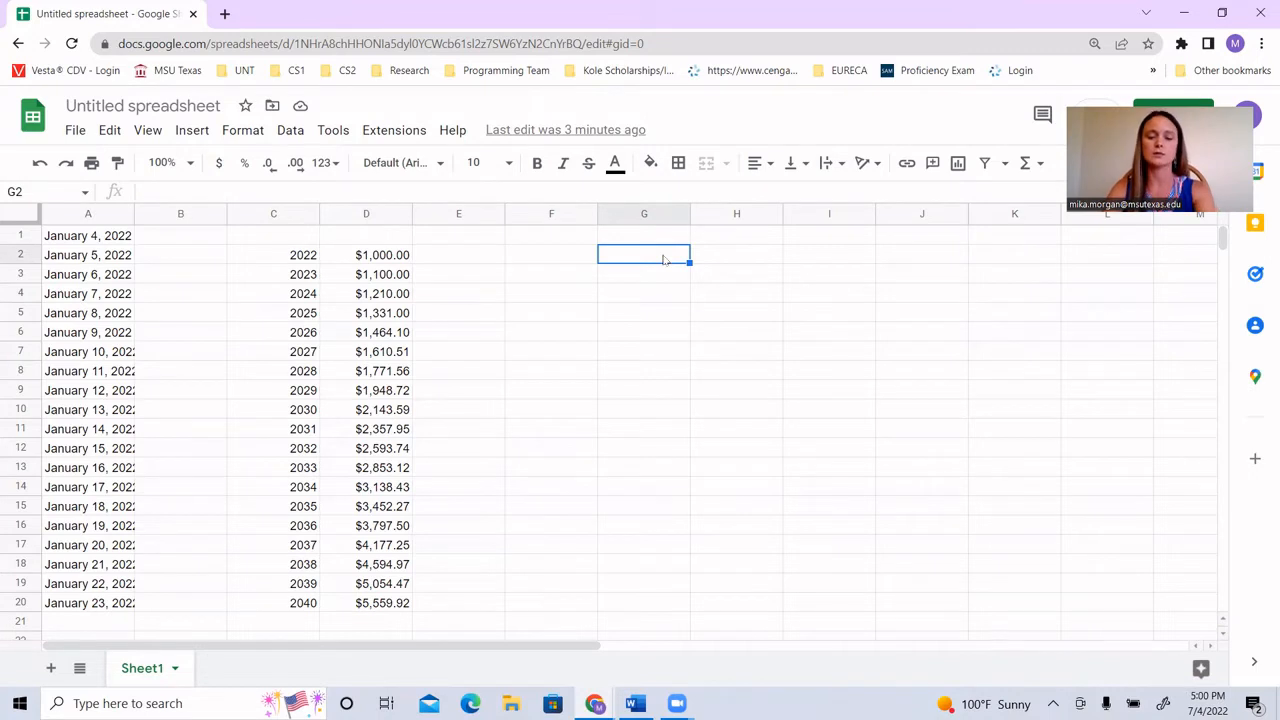
text(3.12)
key(Return)
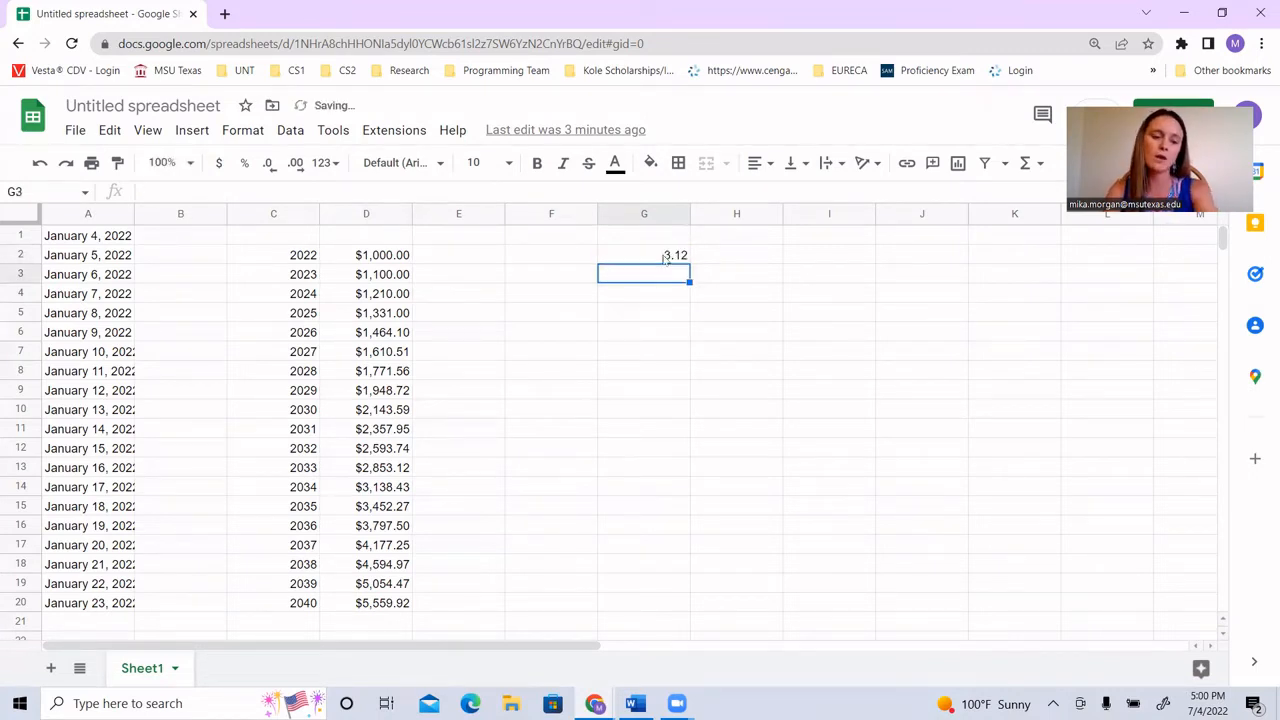
text(14)
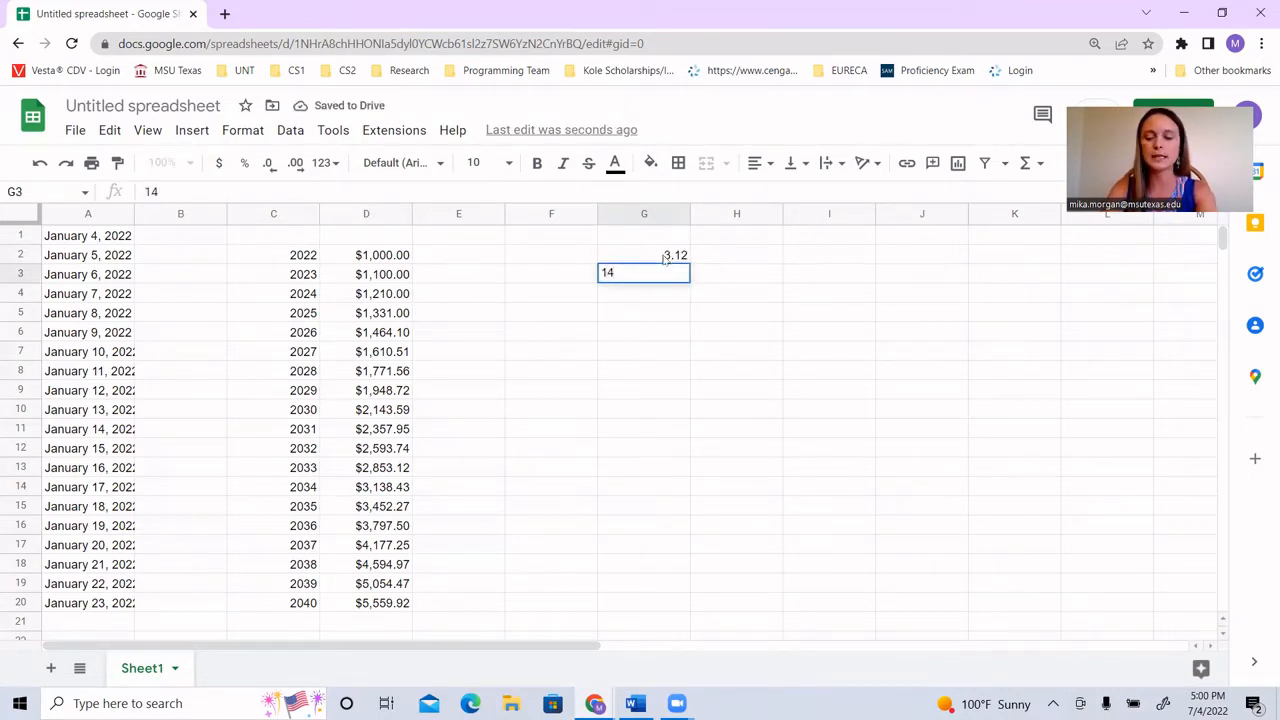
key(Return)
text(8)
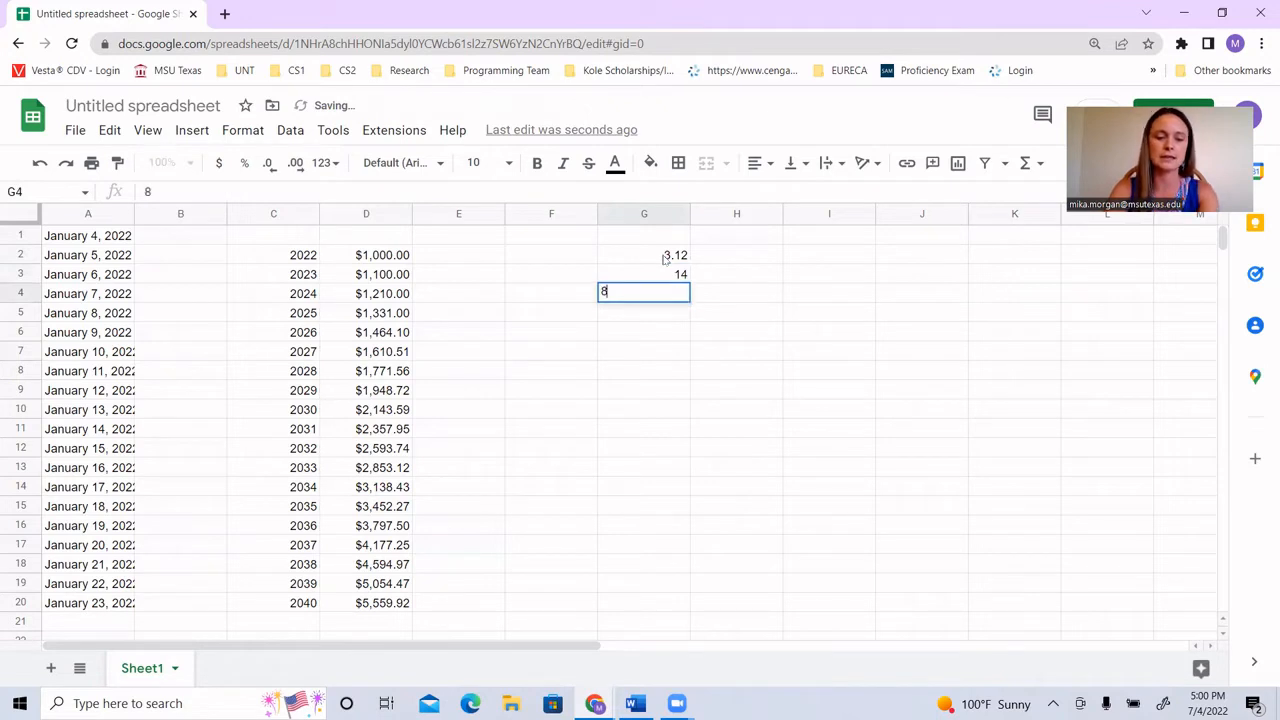
text(2)
key(Return)
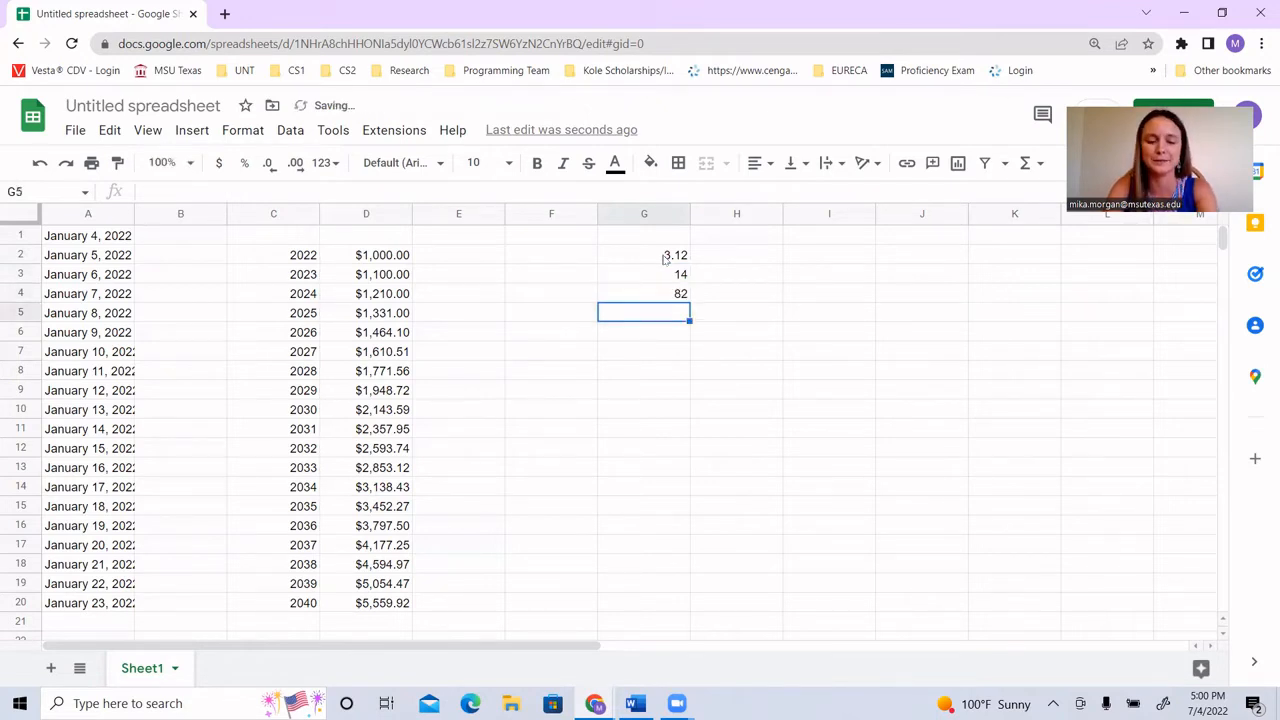
text(1.1)
key(Return)
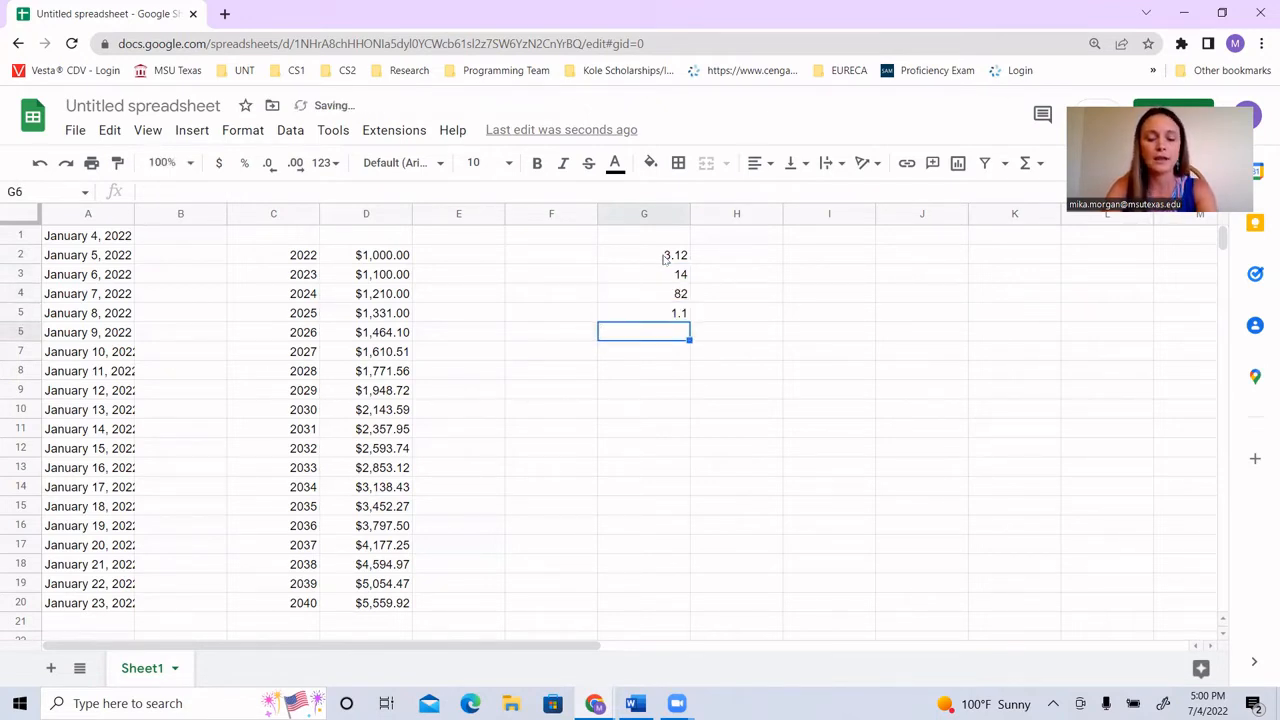
text(52.13)
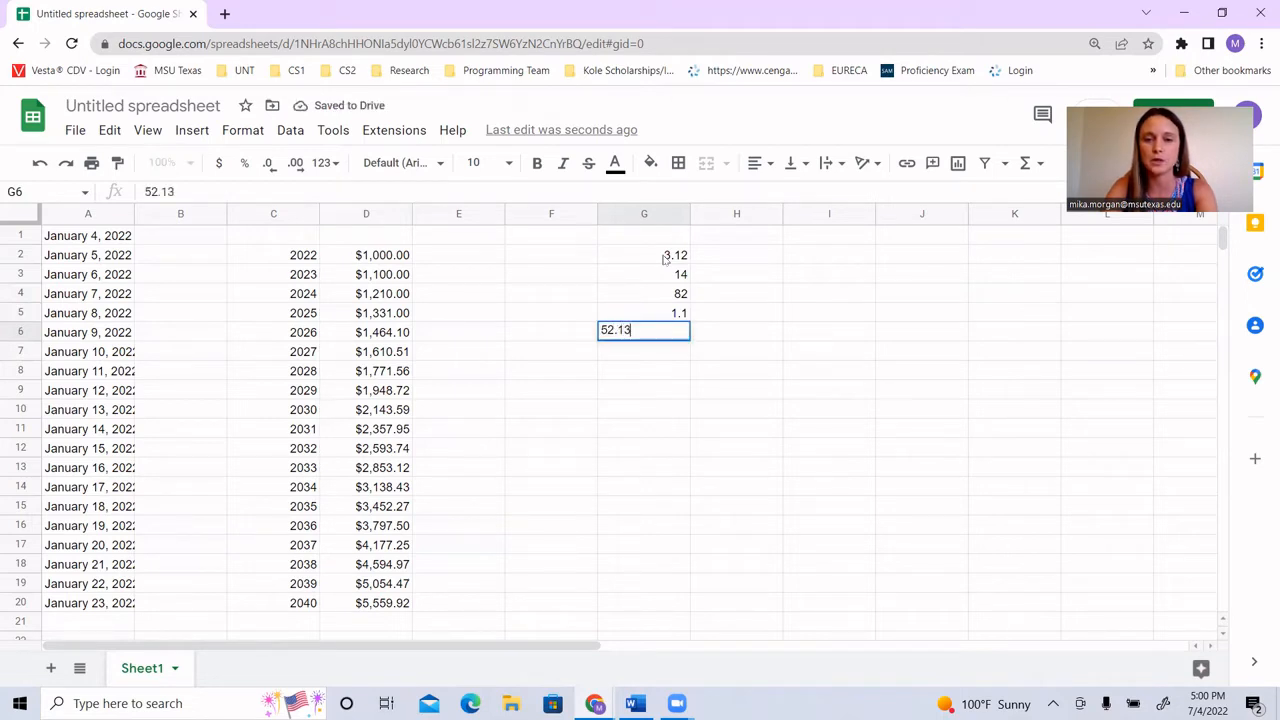
key(Return)
text(1)
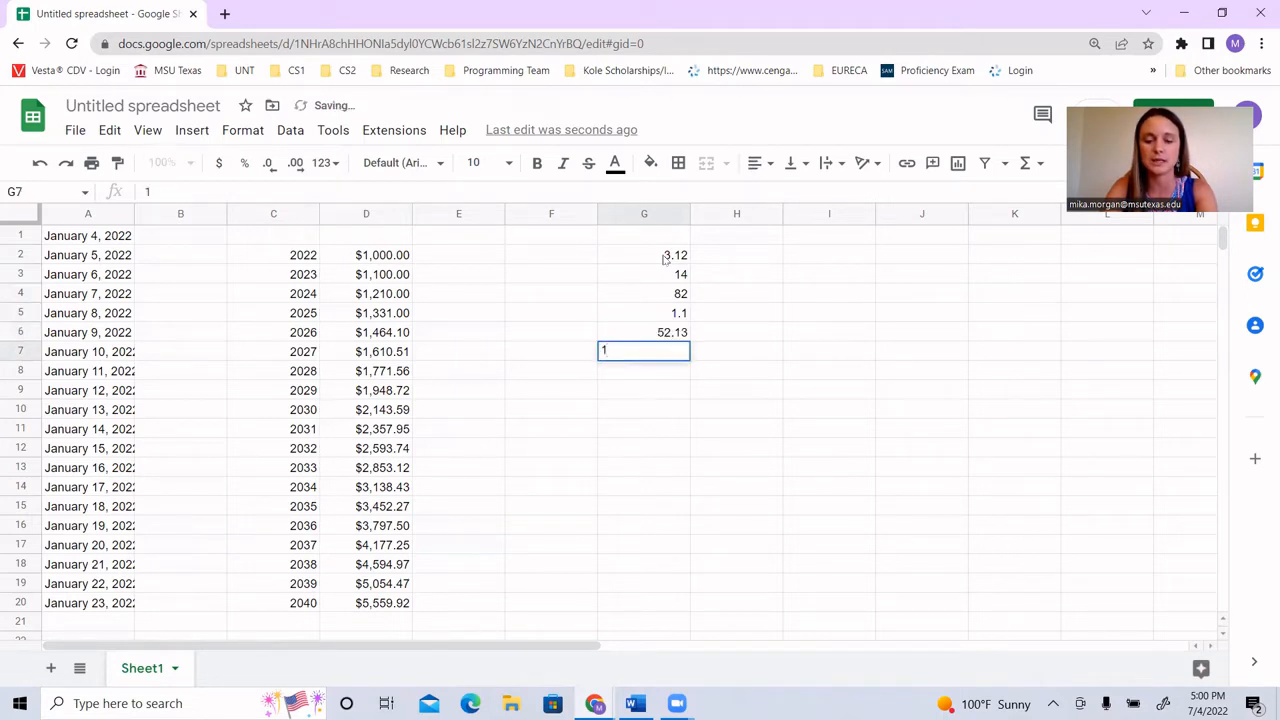
text(.56)
key(Return)
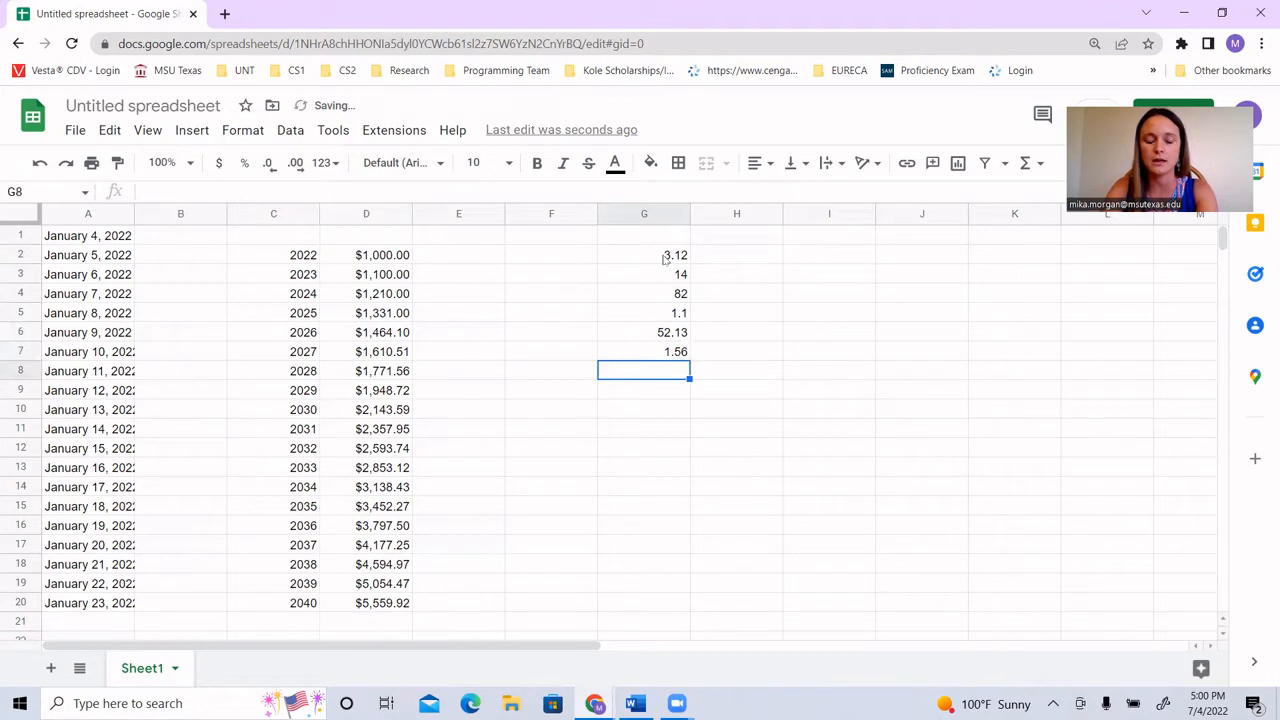
text(42.1)
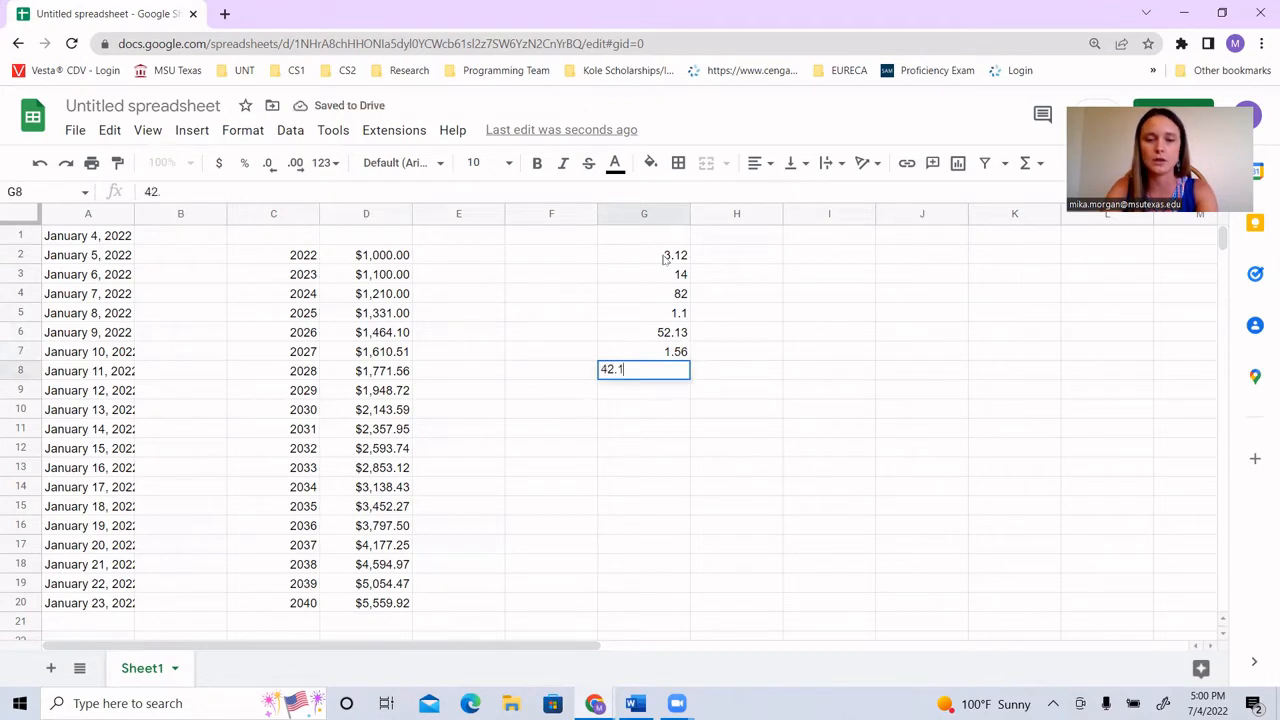
key(Return)
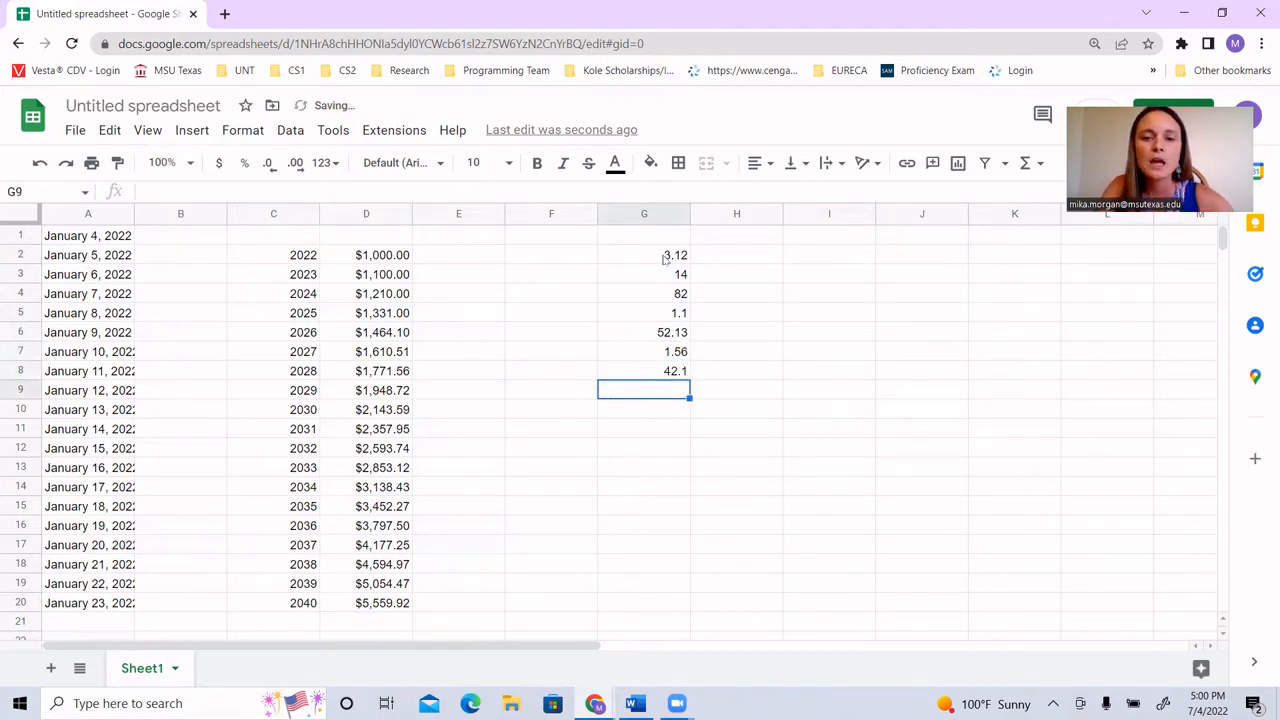
Step: Format the numbers in cells G2 to G8 as currency
drag(665, 258, 663, 370)
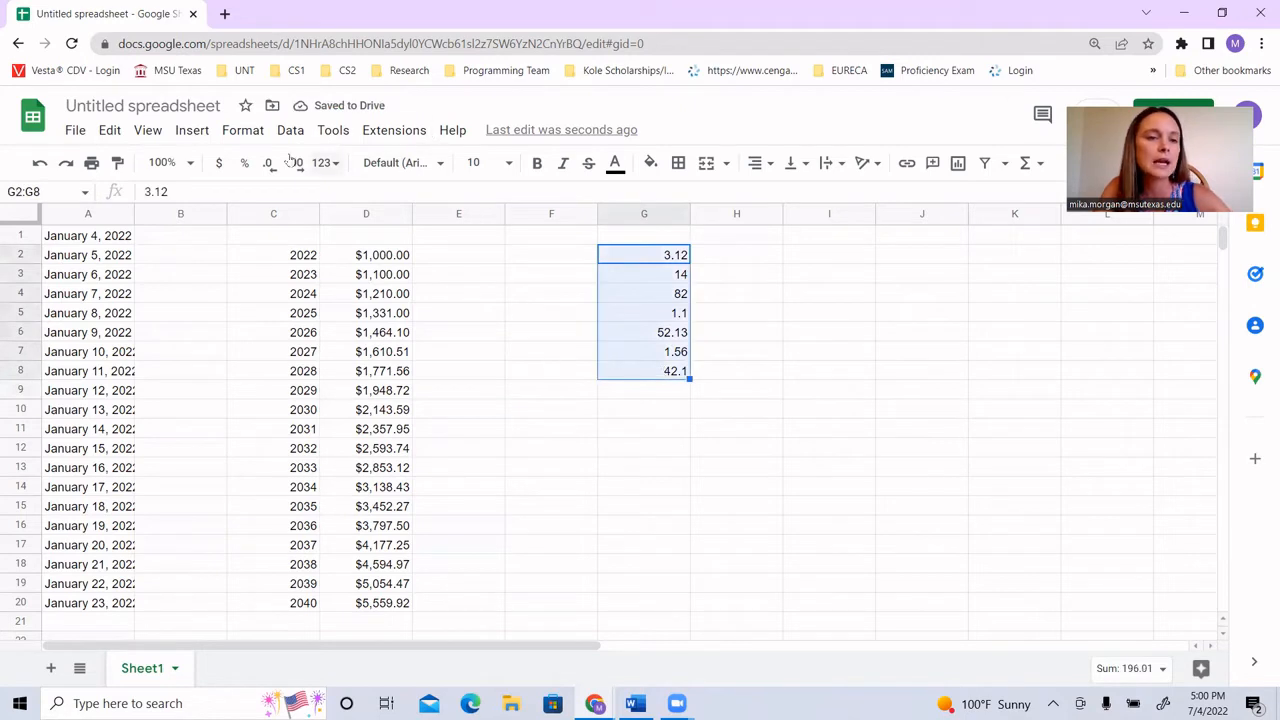
click(219, 162)
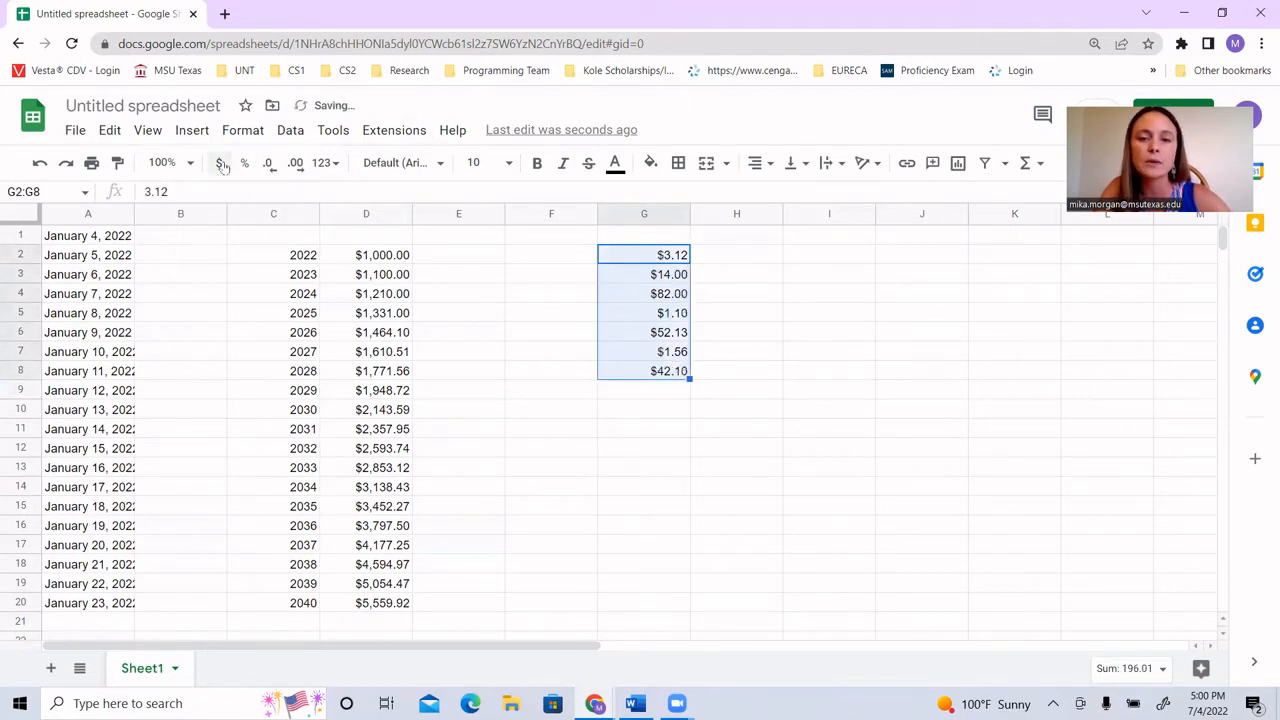
click(780, 364)
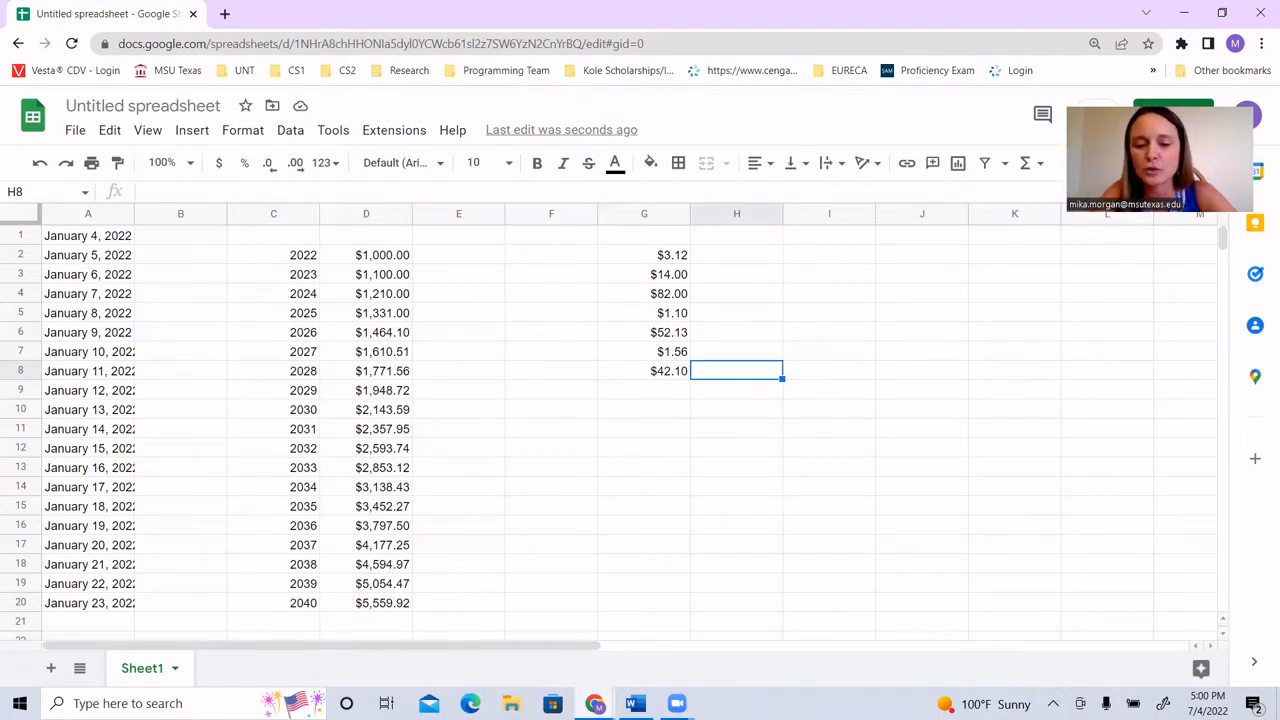
Step: Check the Absolute Reference definition on the CMPS 1023 Exam 1 Review page and return to the Google Sheets spreadsheet
mouse_move(594, 703)
click(500, 625)
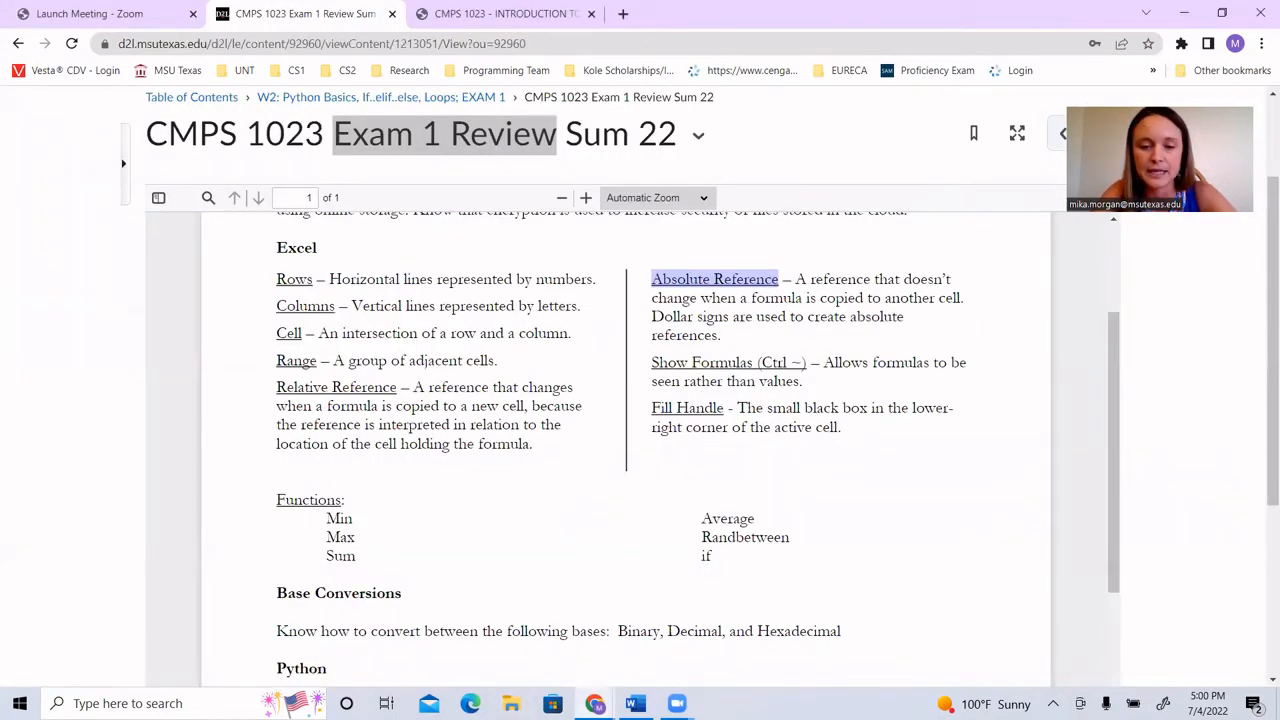
mouse_move(594, 703)
click(674, 660)
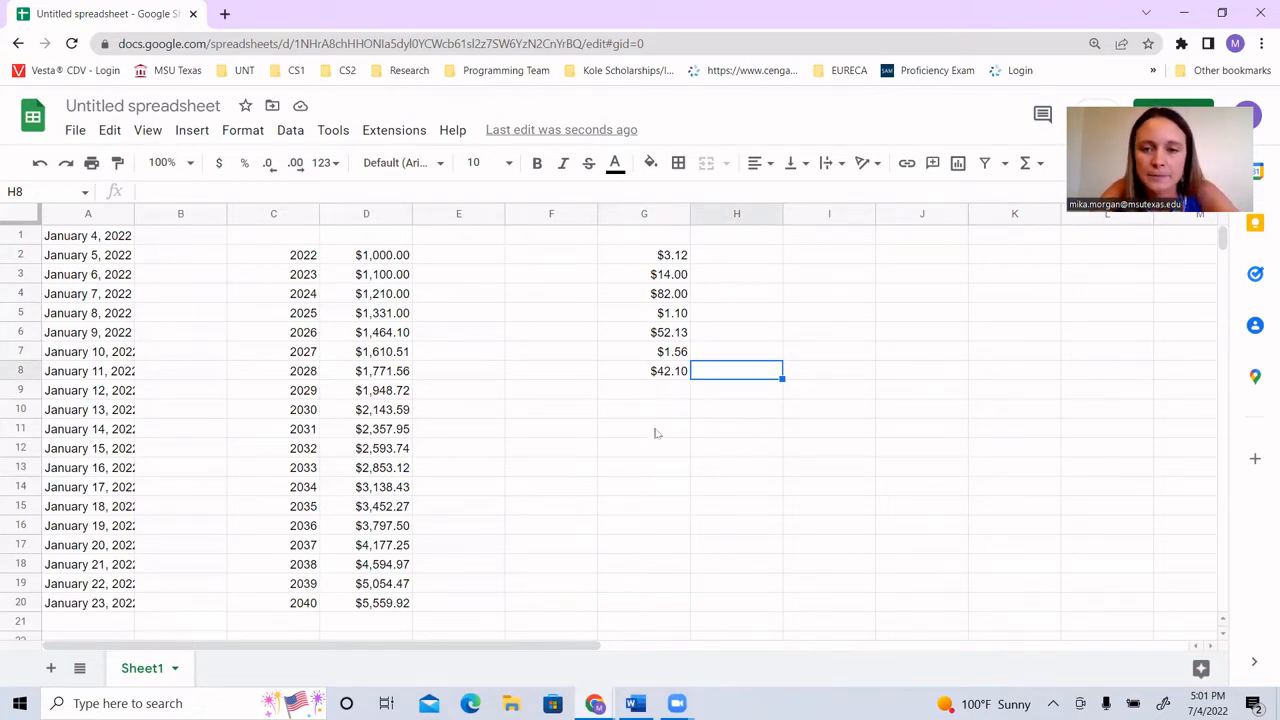
Step: Label cell K2 "Tax Rate:" and enter the rate 0.0825 beside it in L2
click(1022, 257)
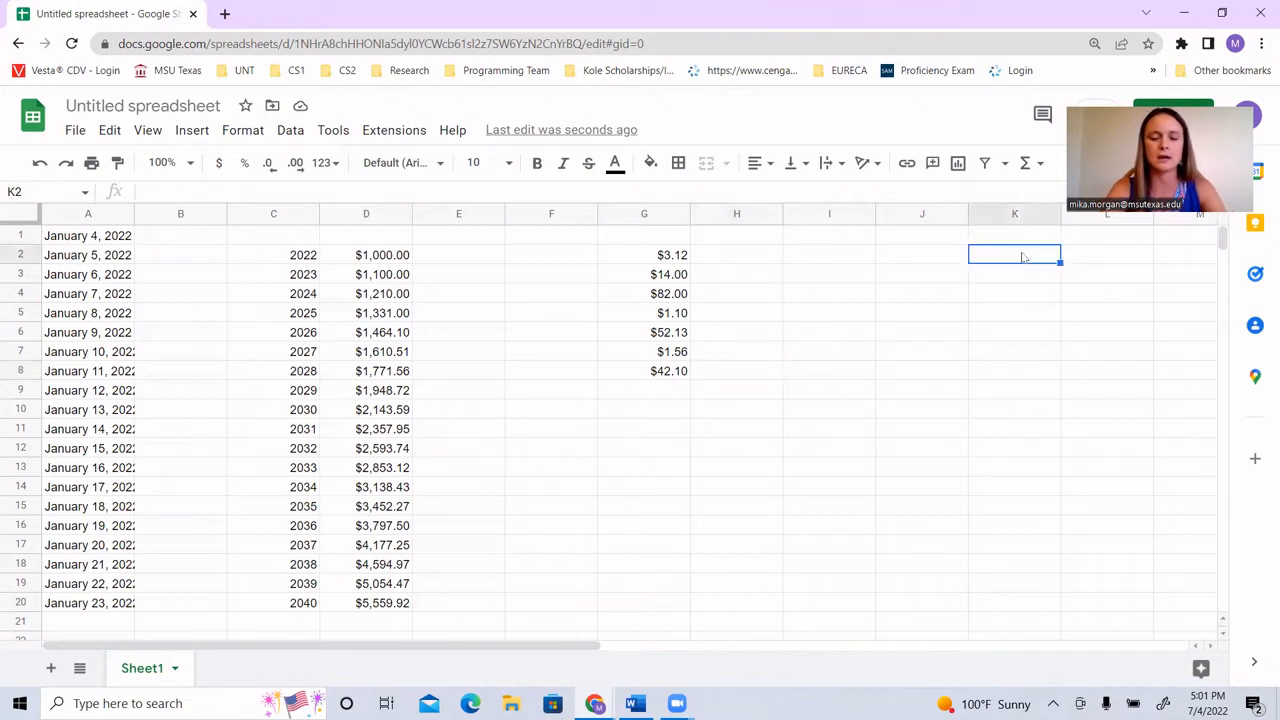
text(Tax Rat)
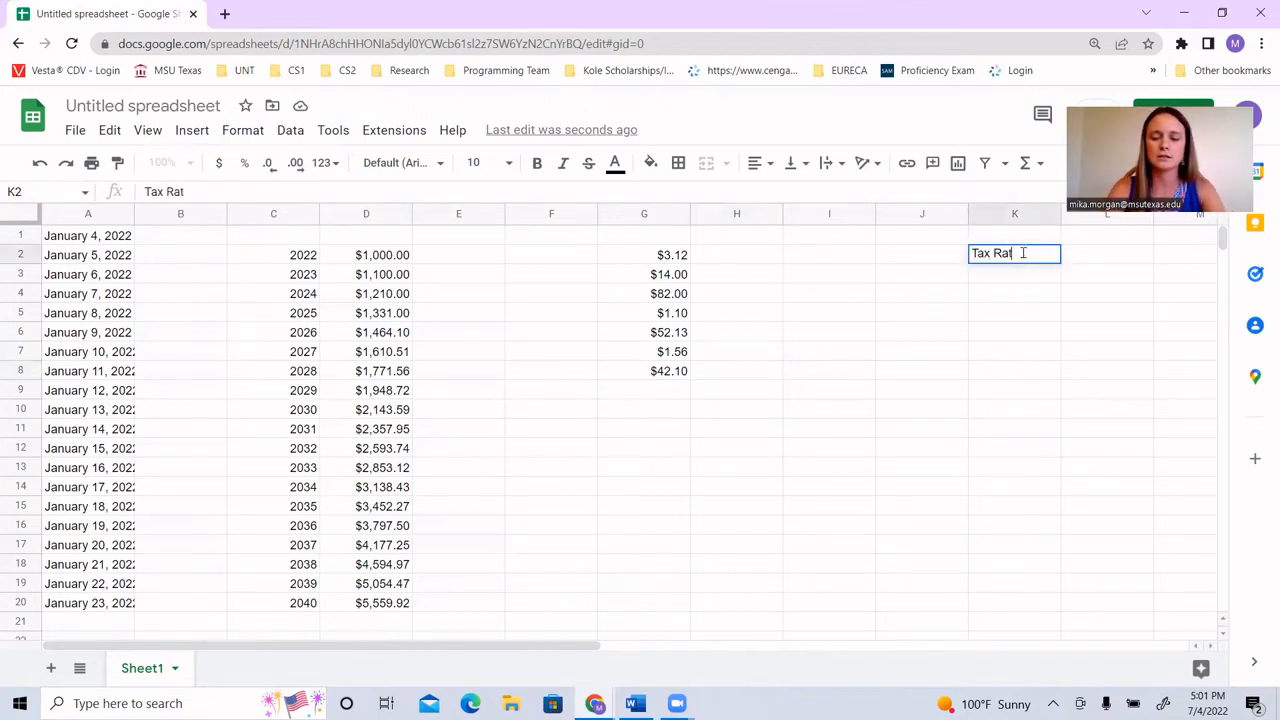
text(e:)
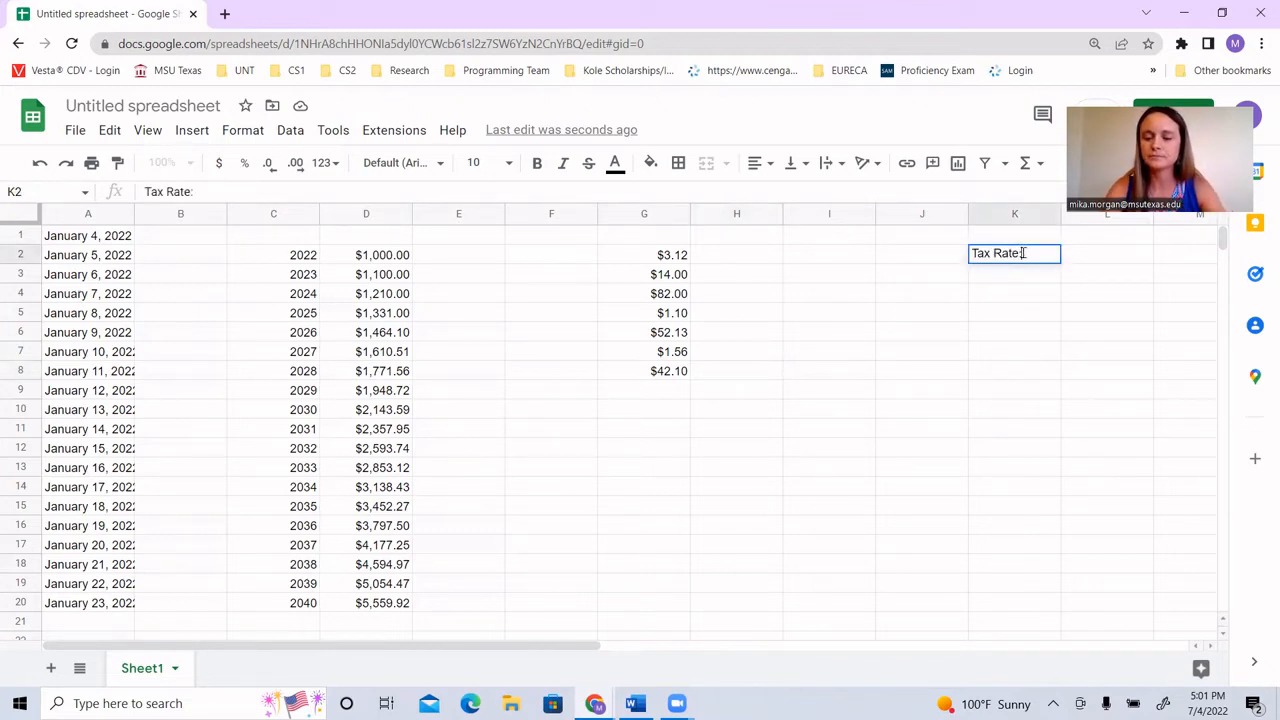
key(Tab)
text(0.)
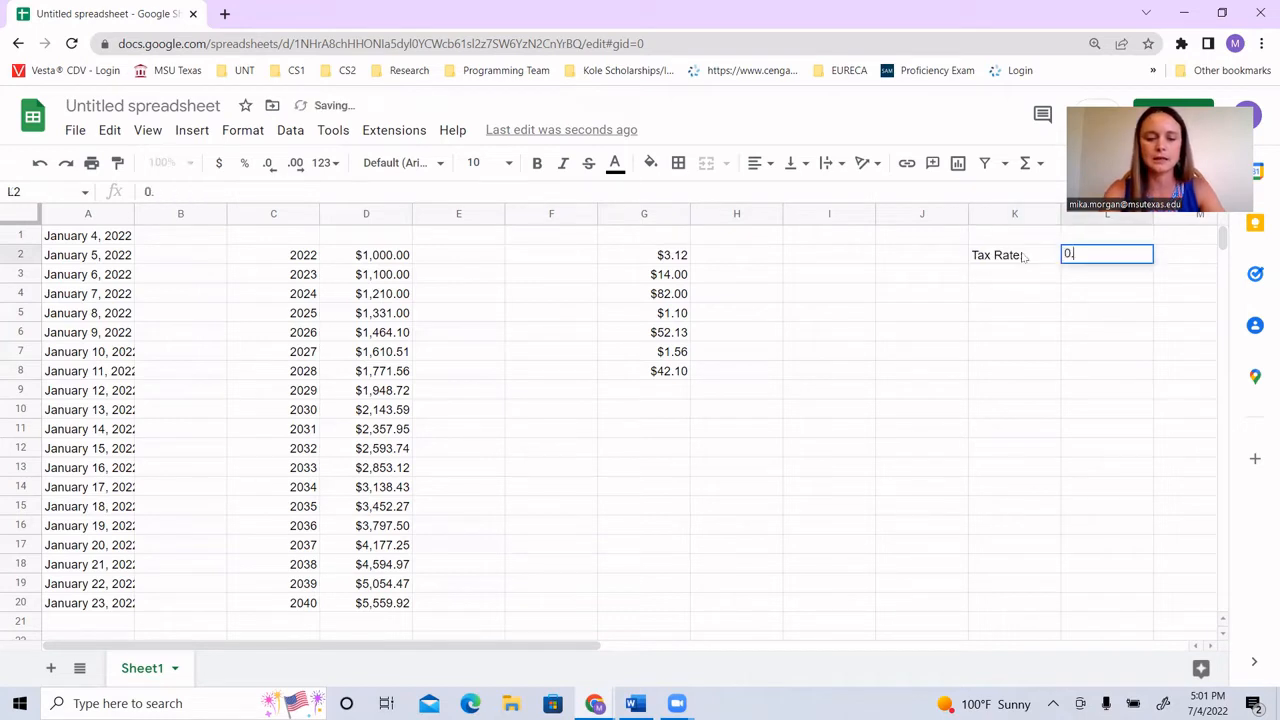
text(08)
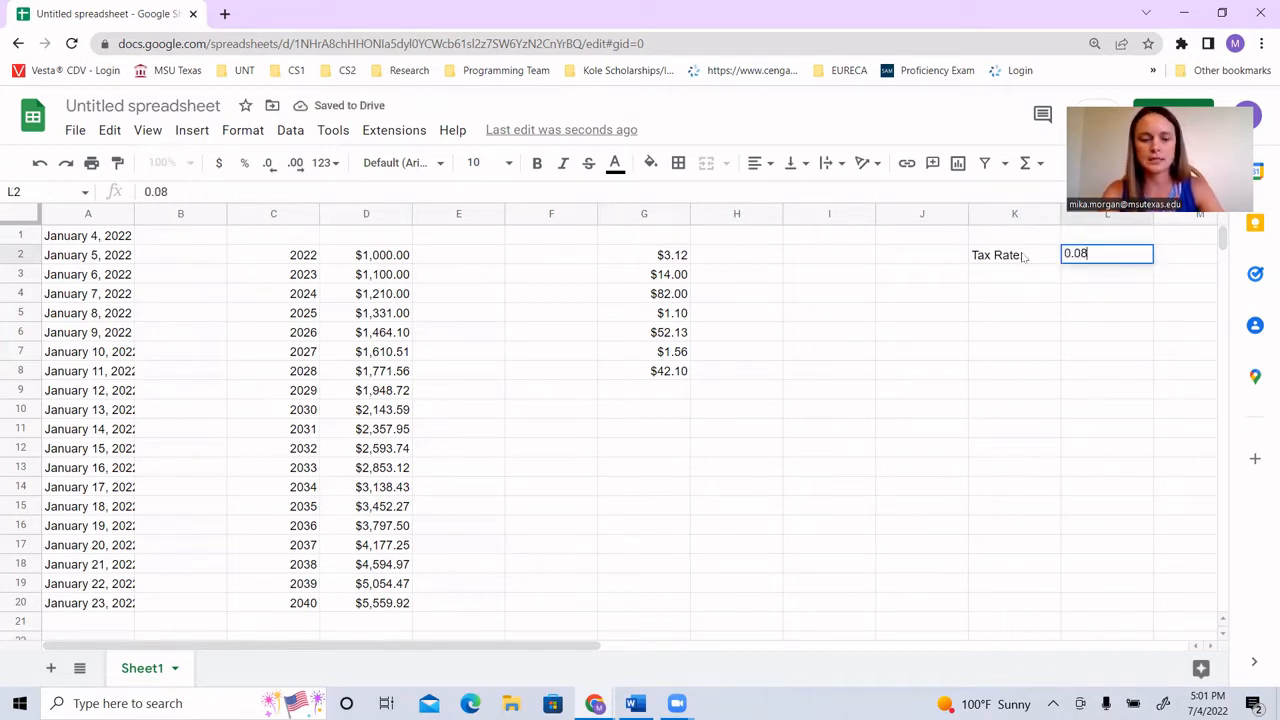
text(25)
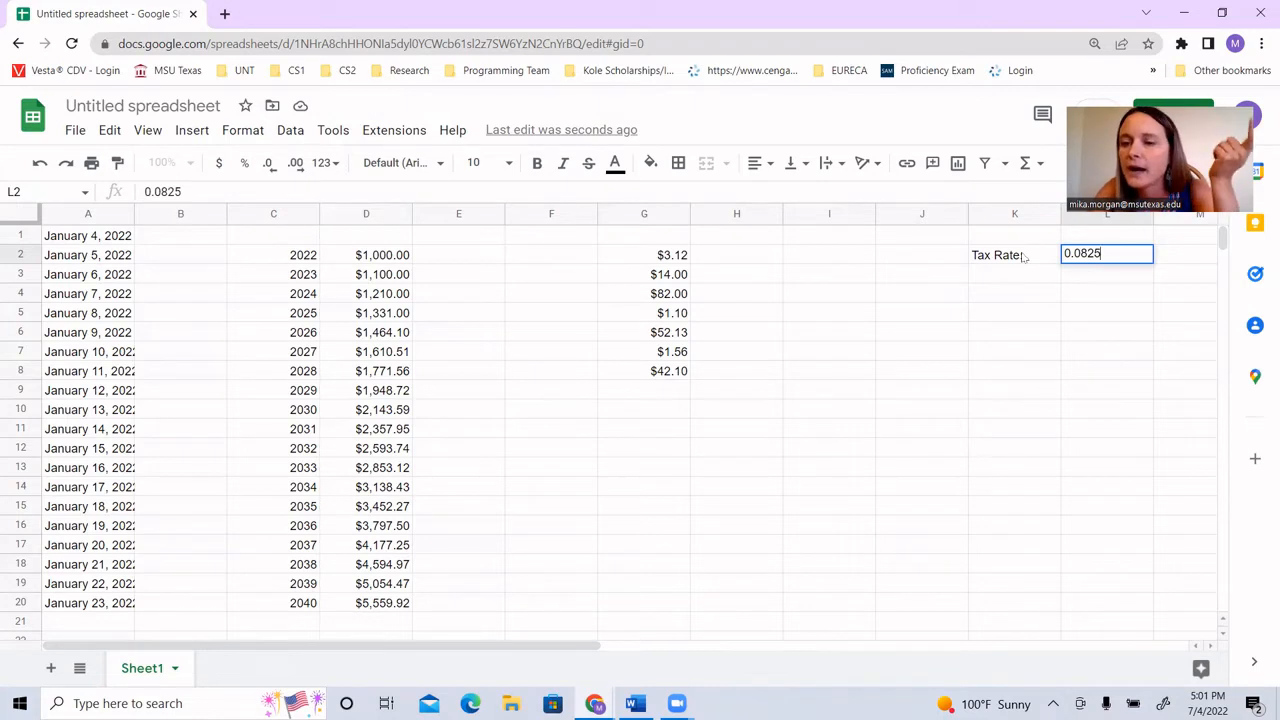
key(Return)
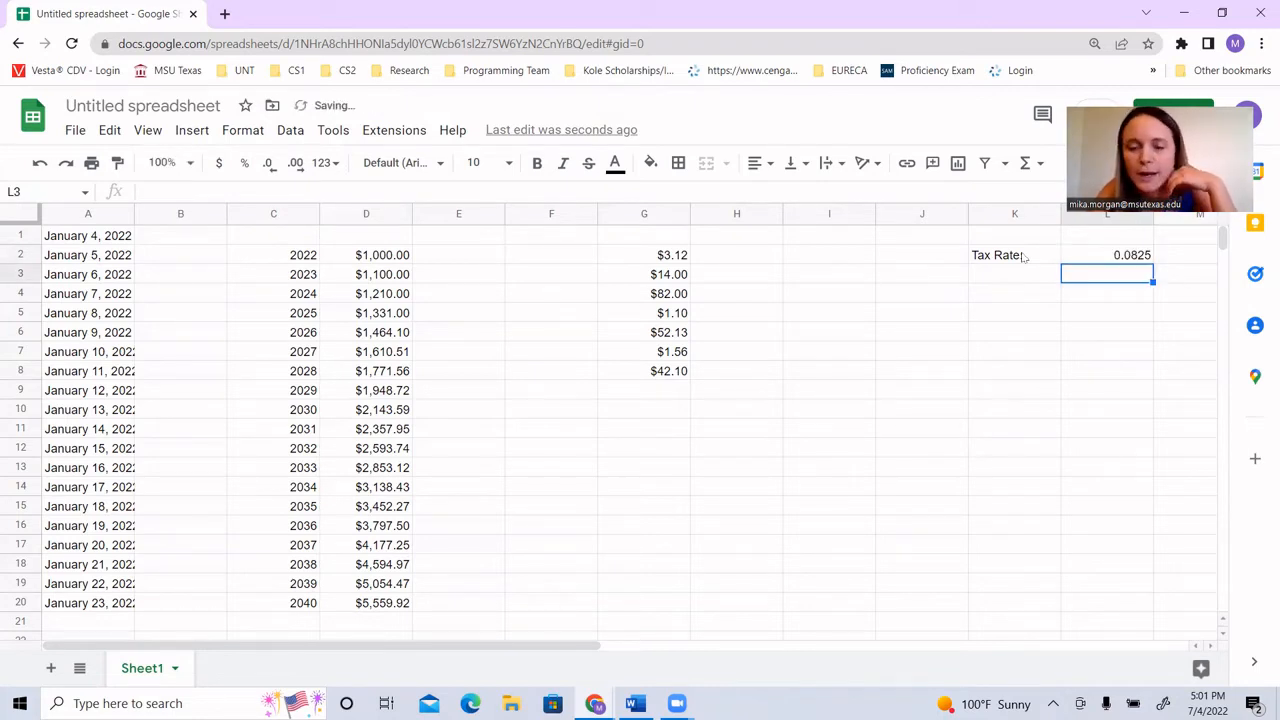
Step: Enter the formula =G2*L1 in cell H2 and accept the suggested autofill for H3 to H8
click(741, 258)
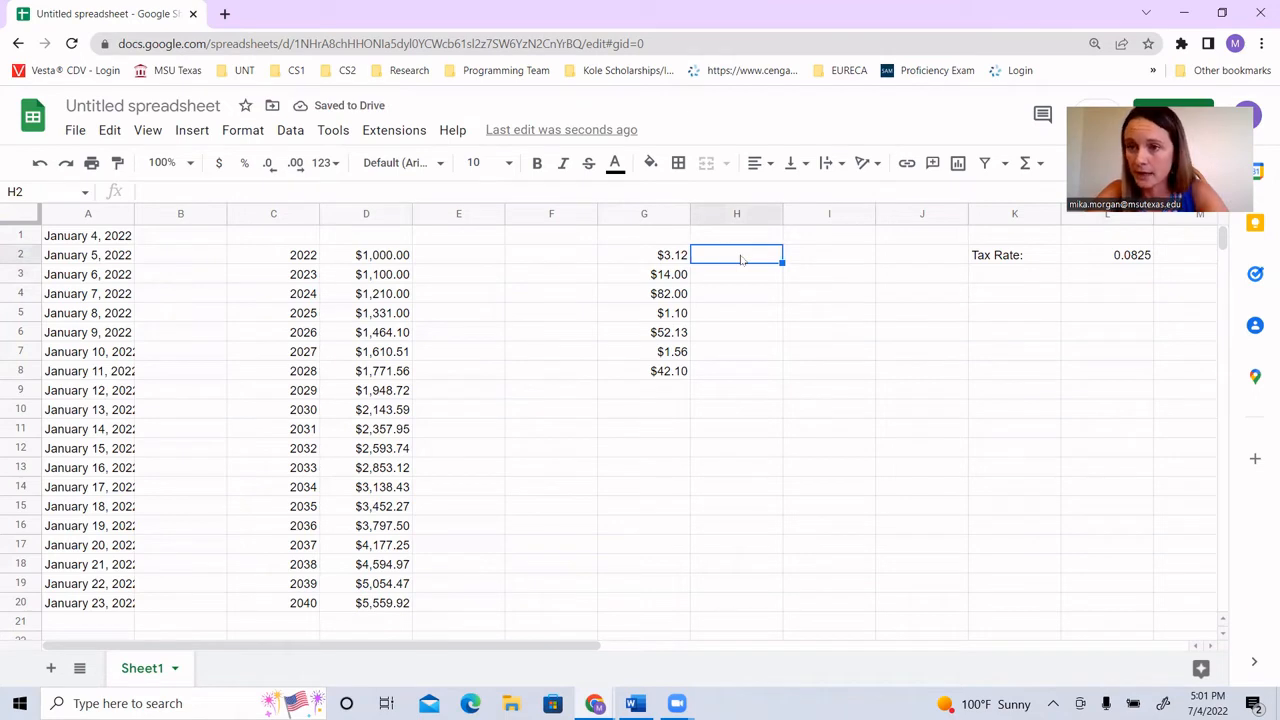
text(=)
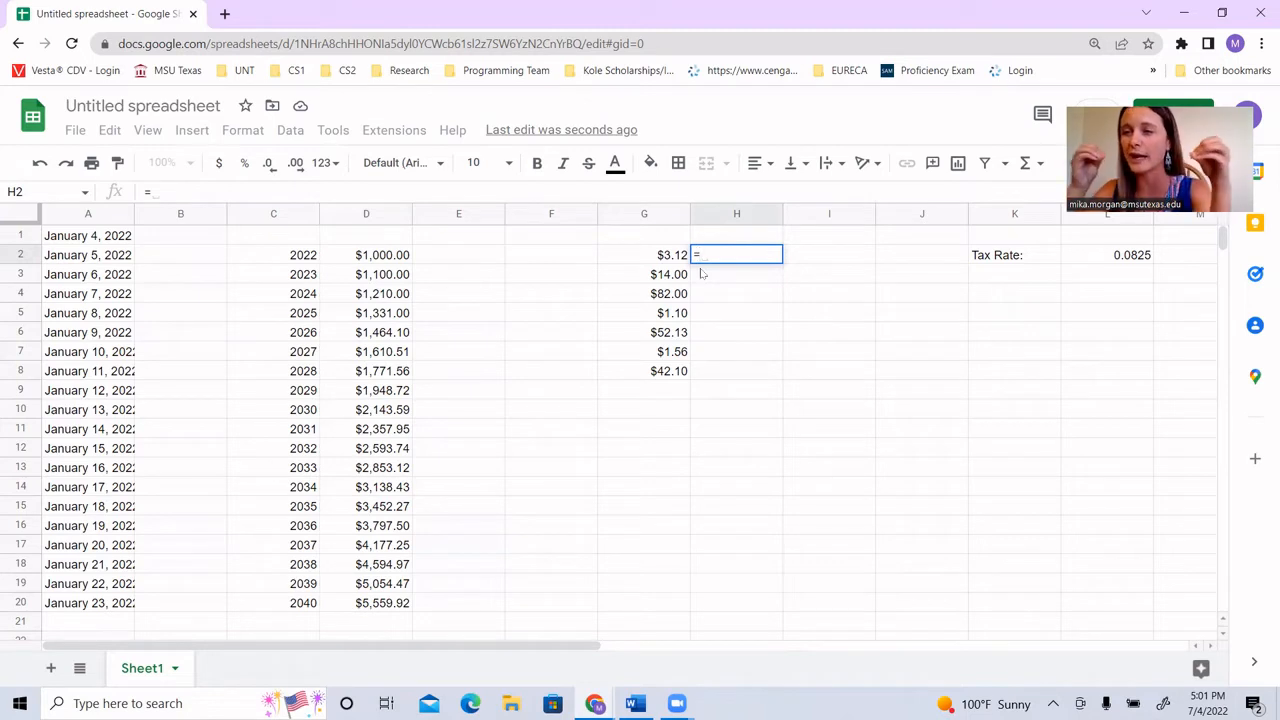
click(670, 259)
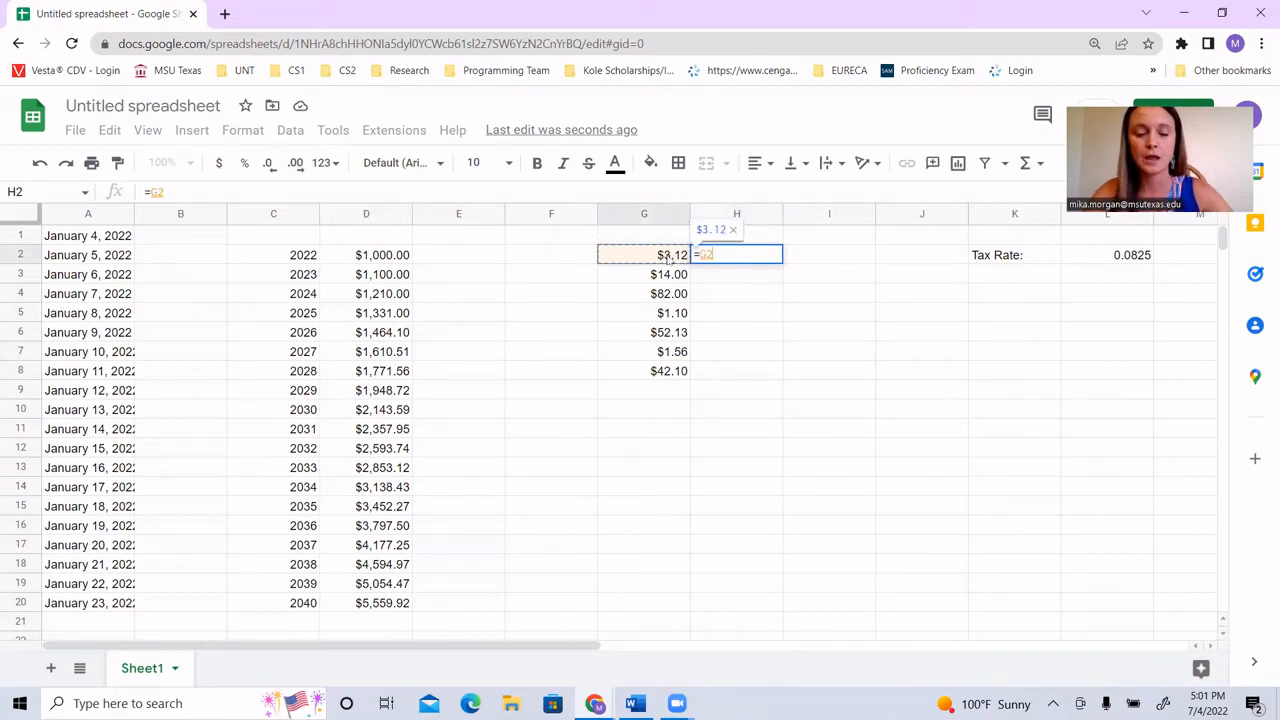
text(*)
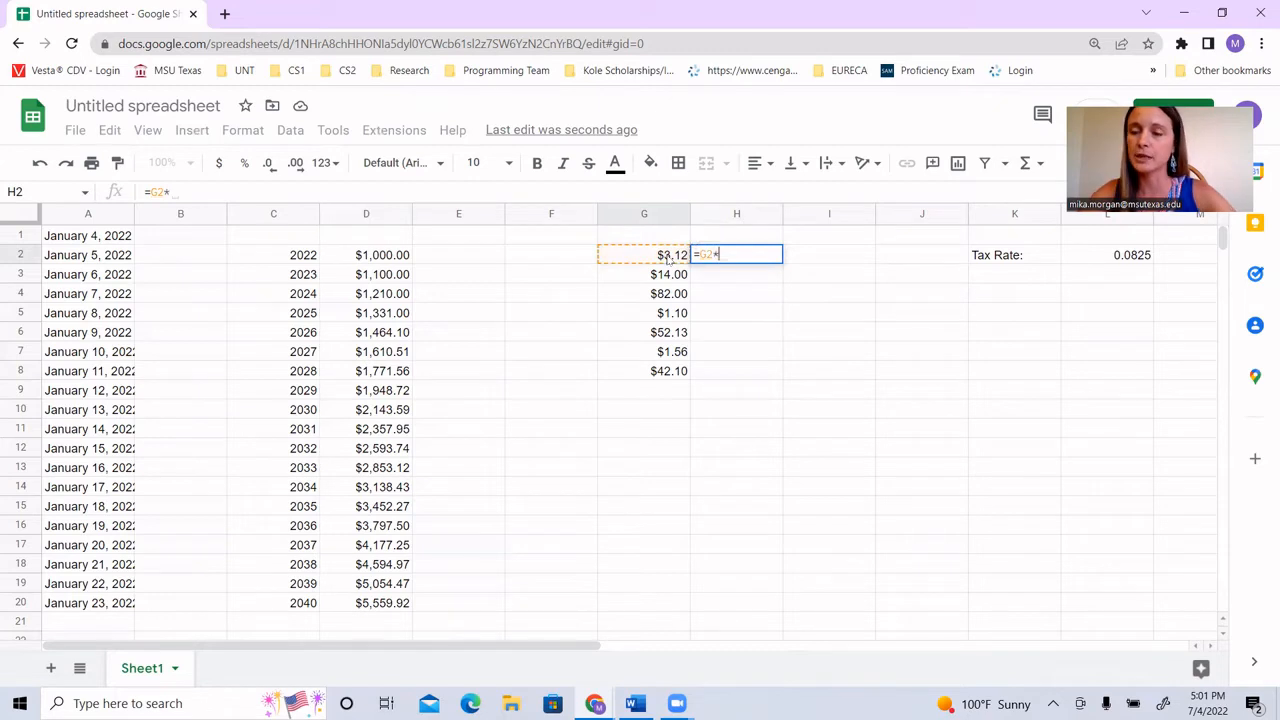
click(1123, 244)
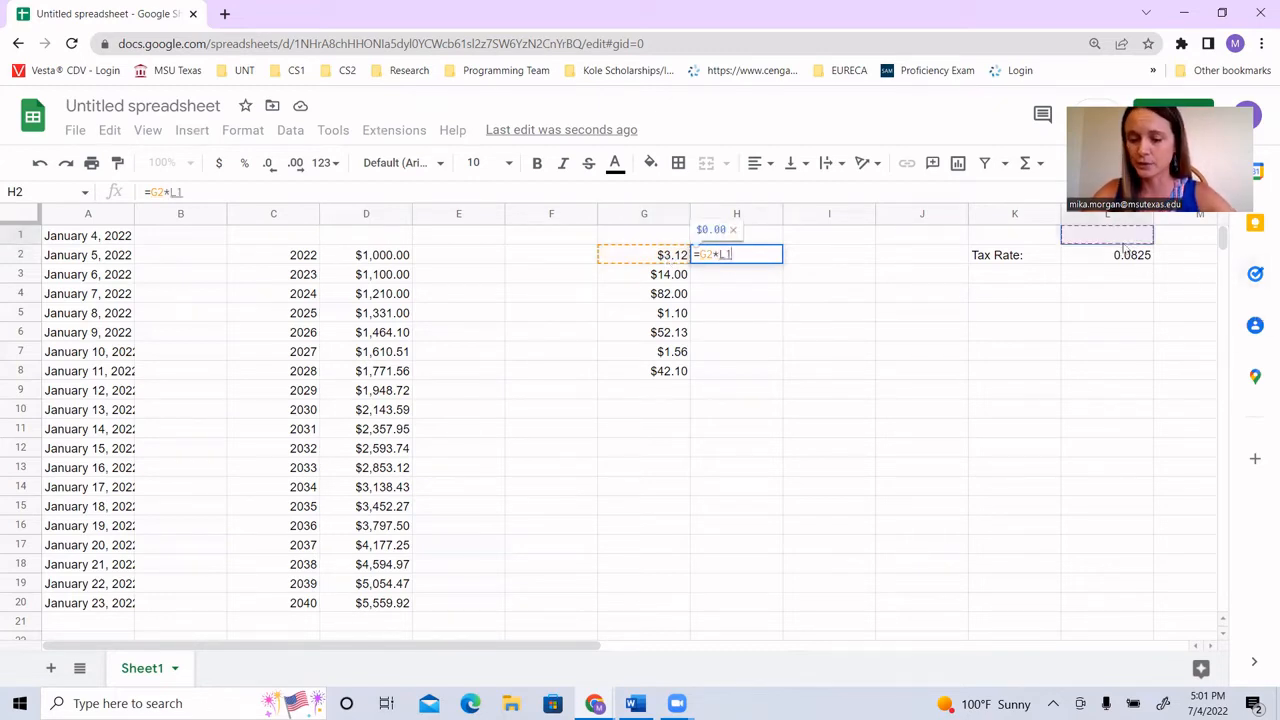
key(Return)
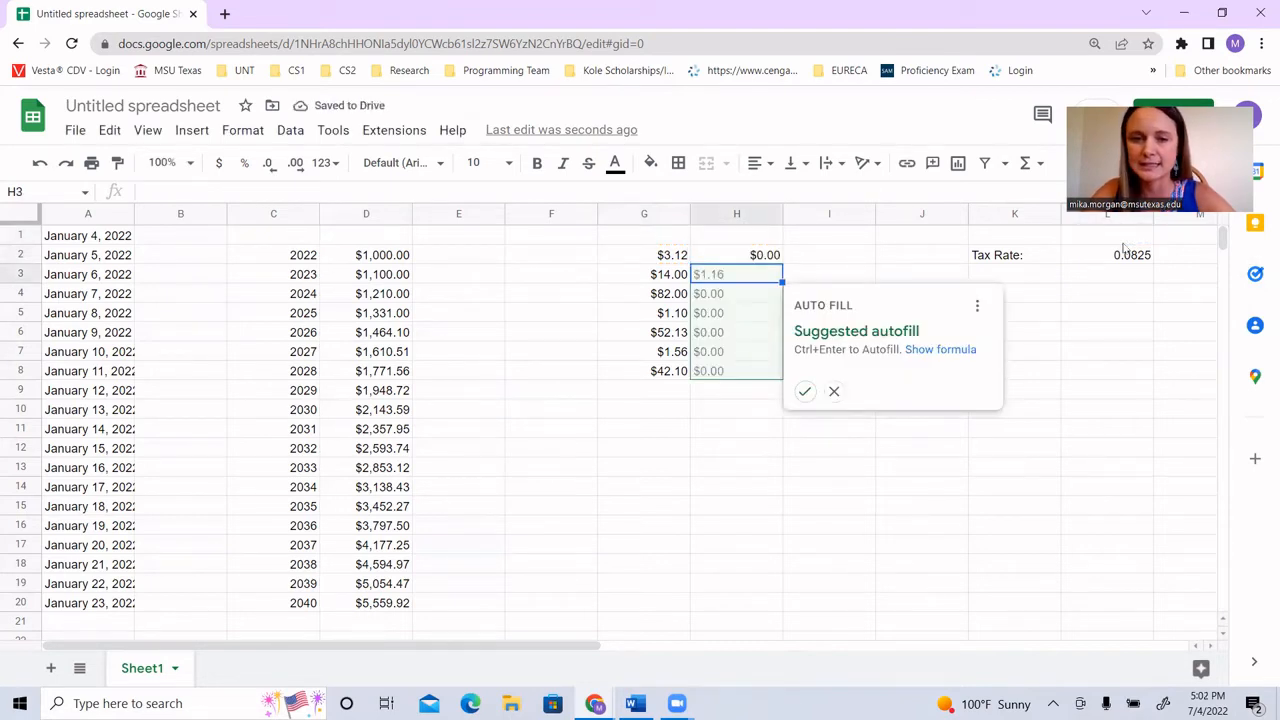
click(806, 392)
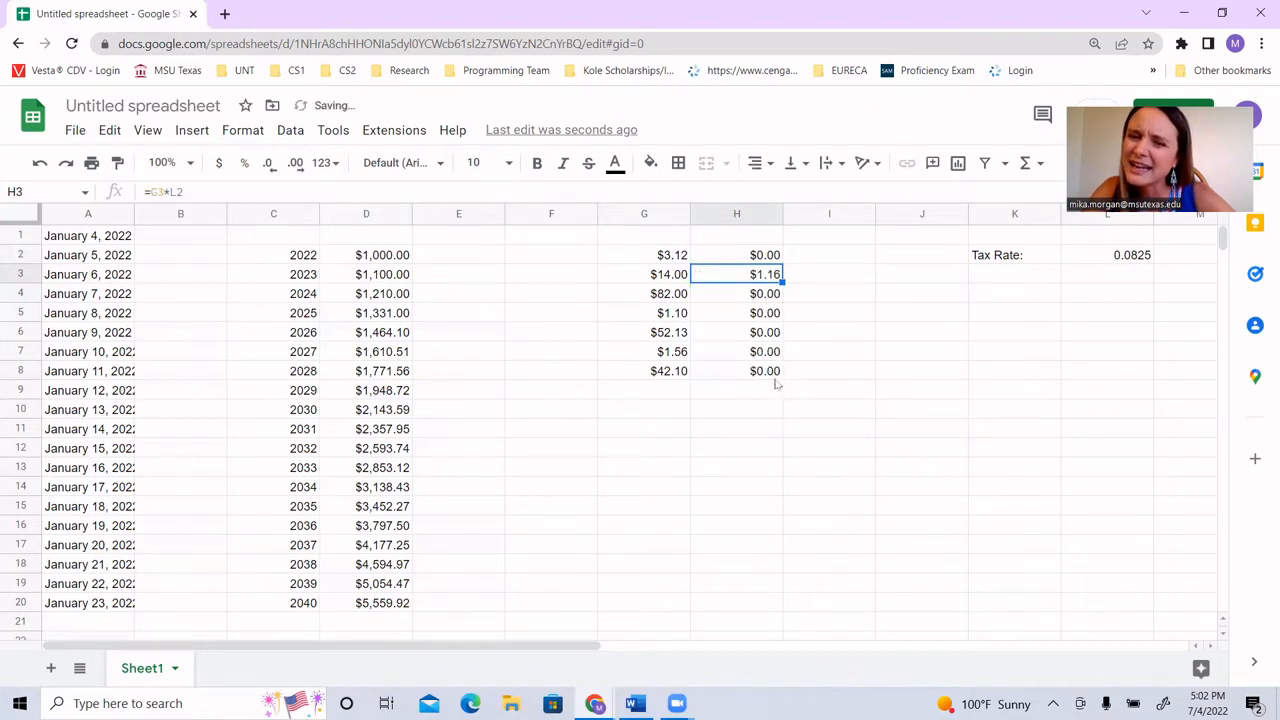
Step: Examine the formulas in cells H8, H7, H6 and H5 for how their column L references shift
click(763, 373)
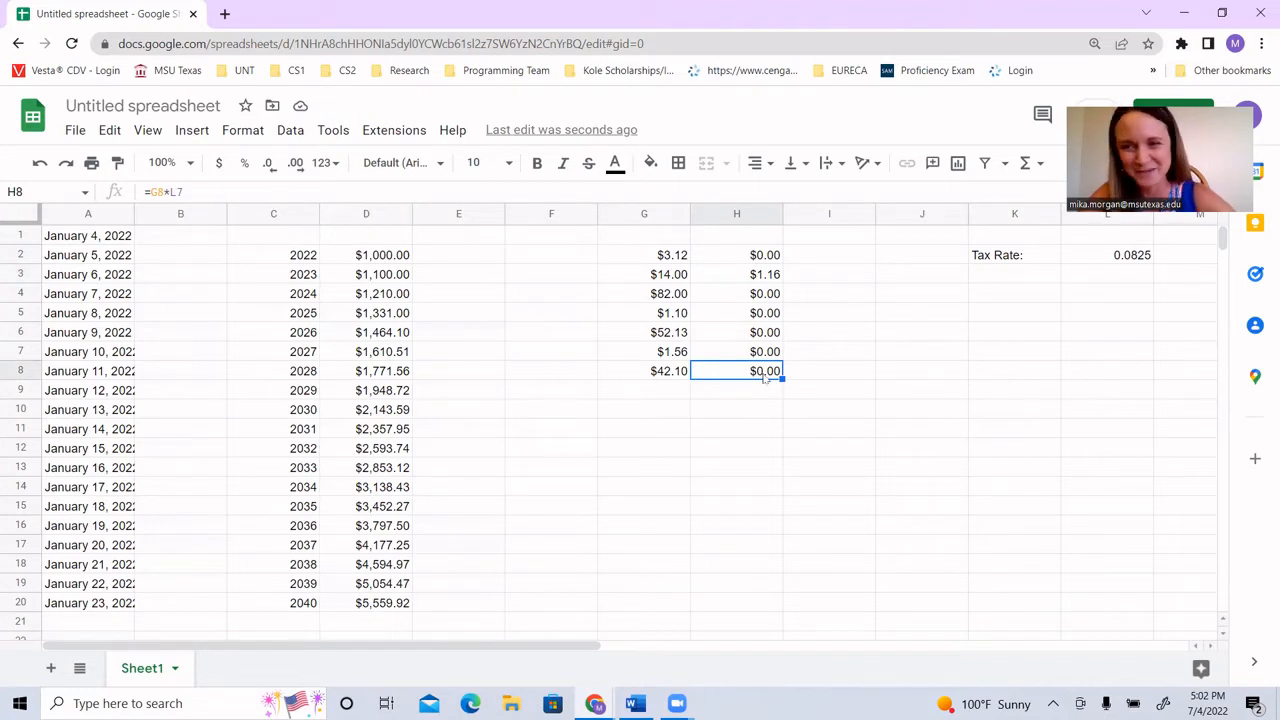
click(758, 356)
click(759, 337)
click(760, 318)
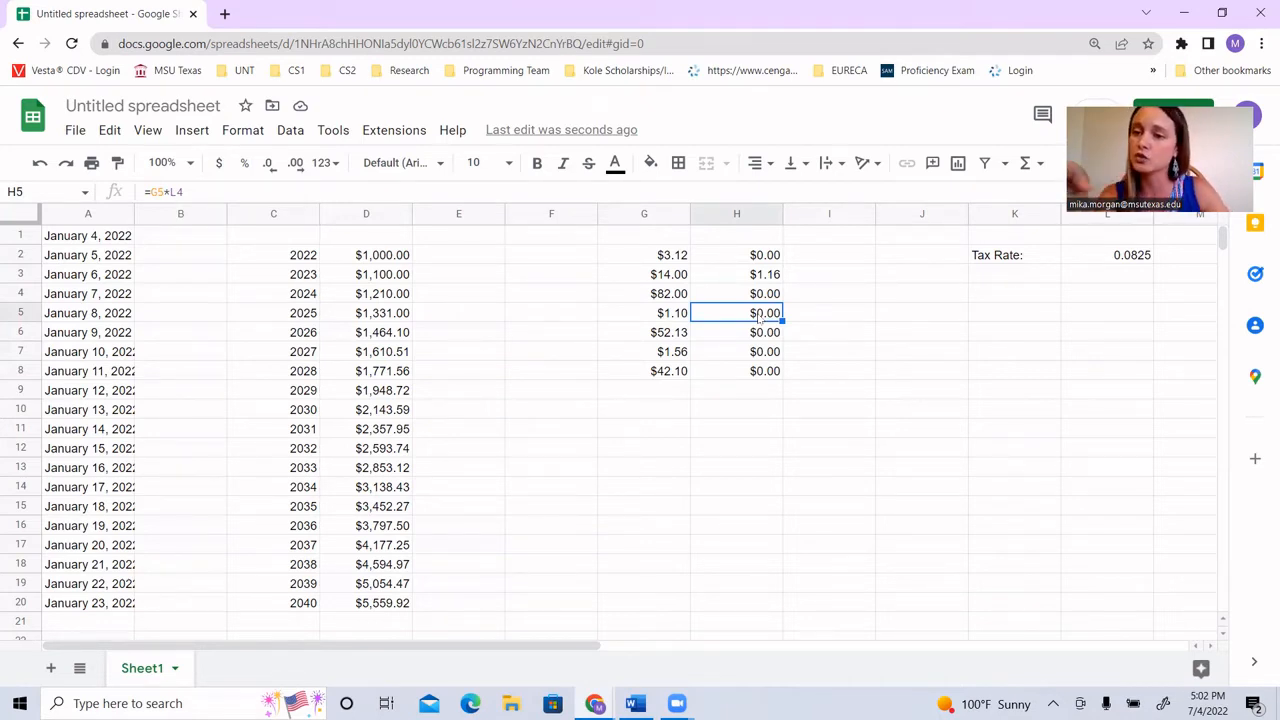
Step: Show all formulas to examine the tax formulas in column H, return to values, and compare H8 with the tax rate cell L2
key(ctrl+grave)
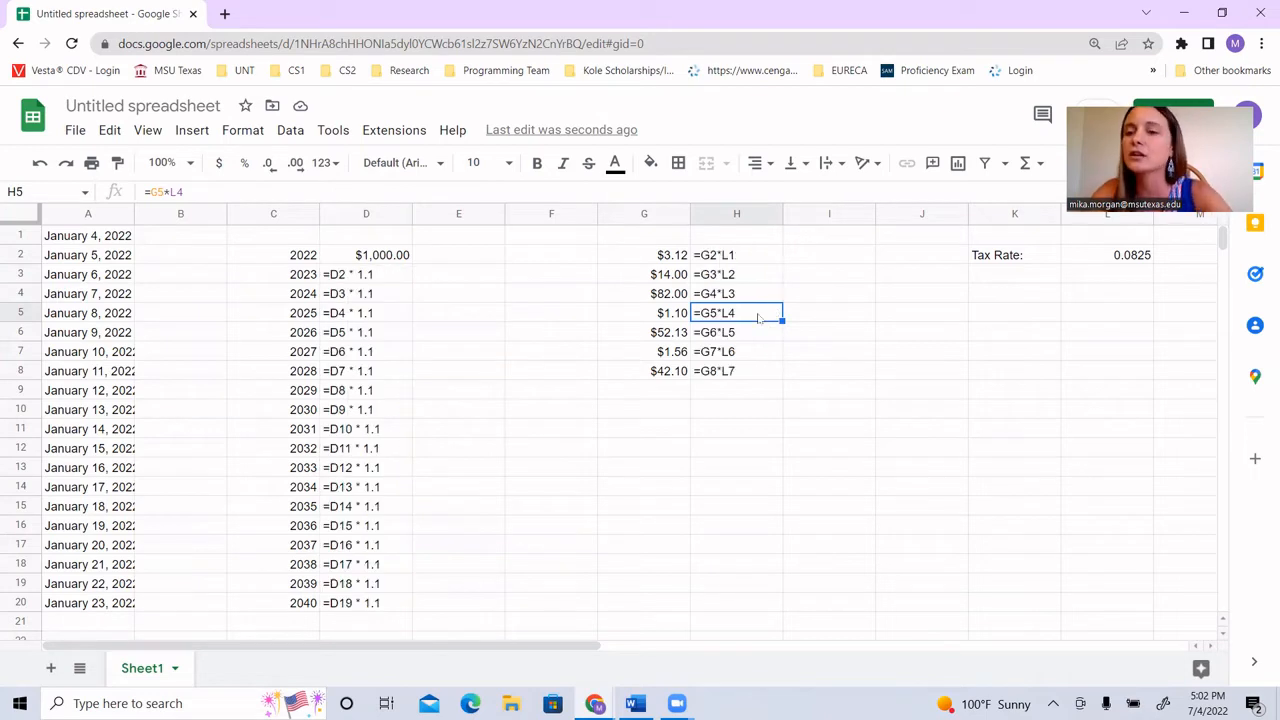
click(735, 264)
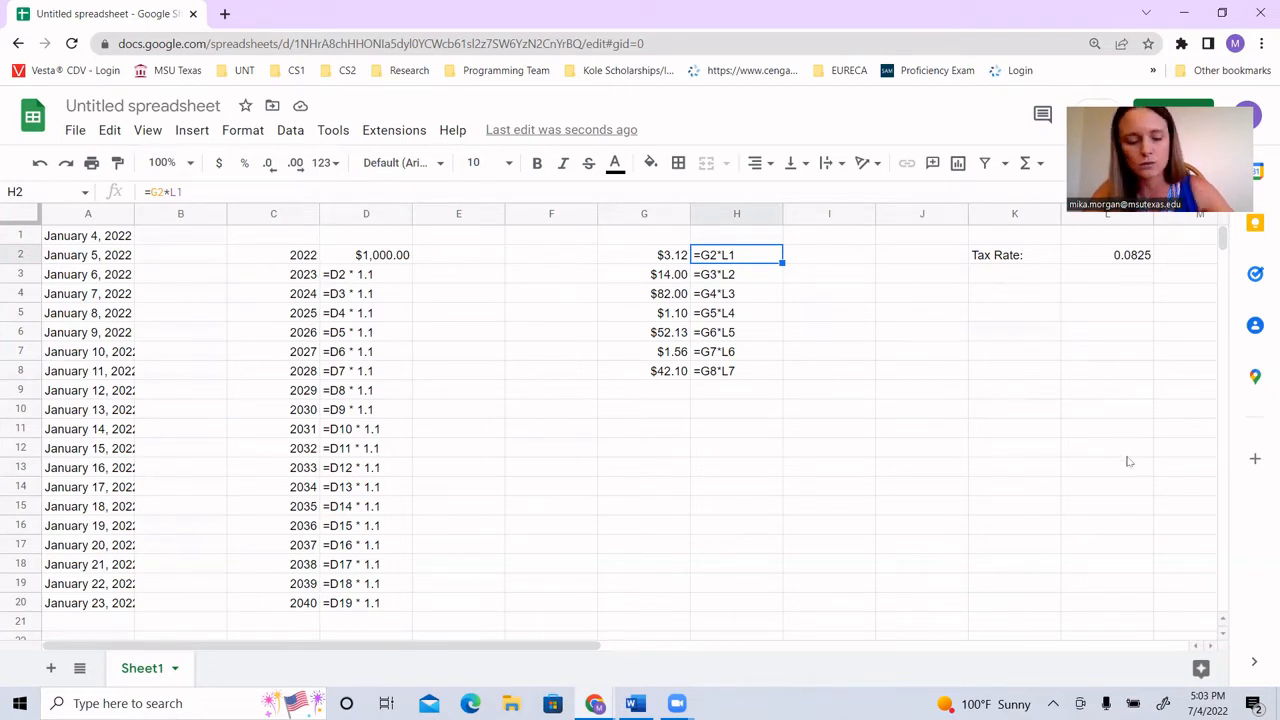
key(ctrl+grave)
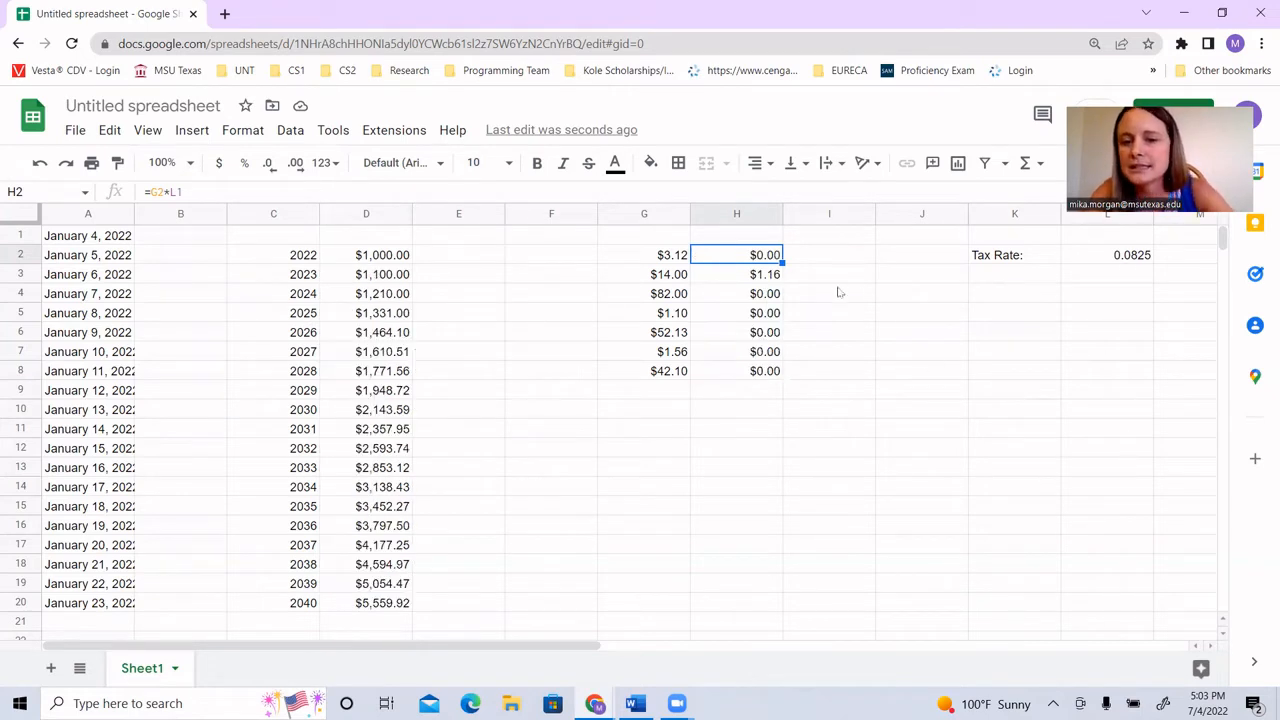
click(737, 375)
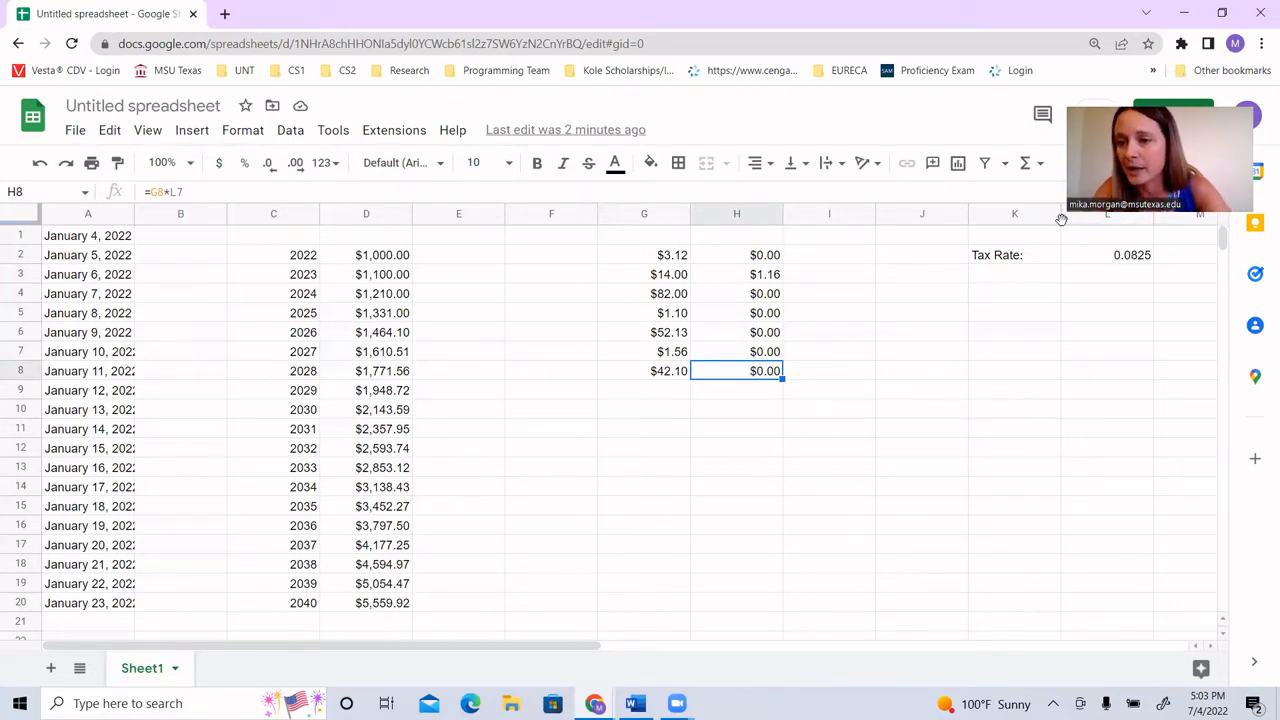
click(1108, 262)
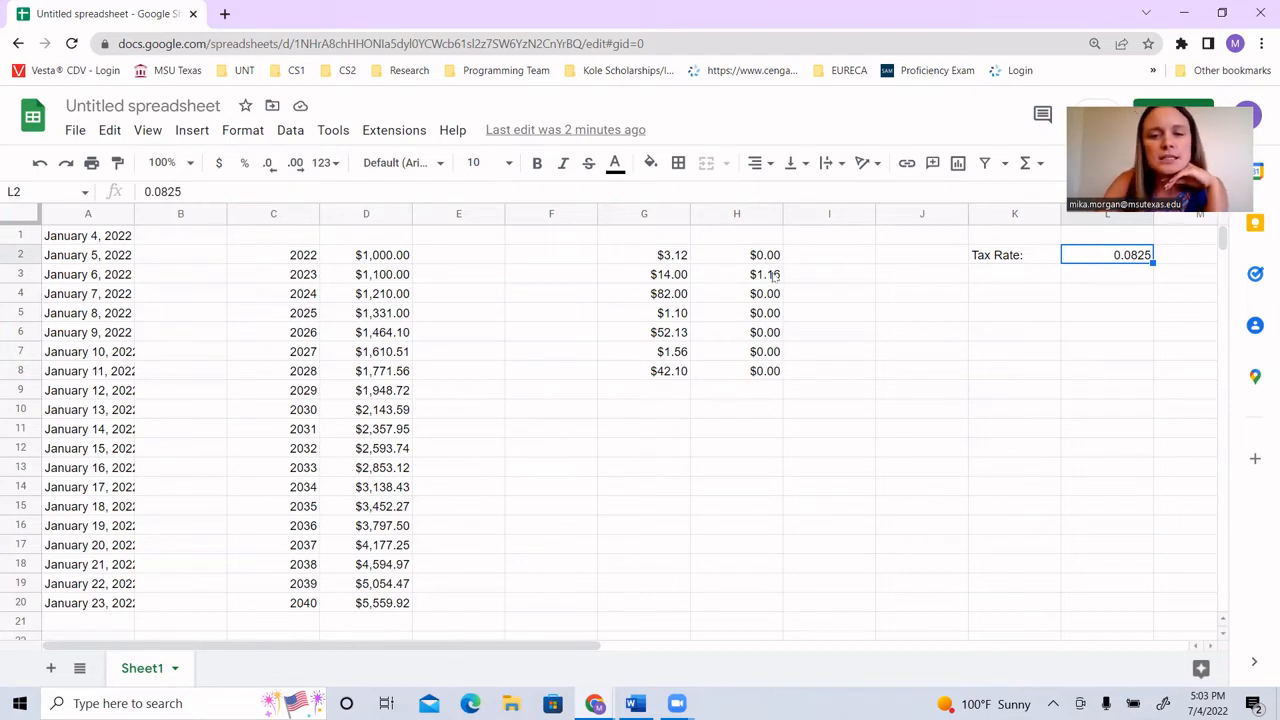
Step: Change the formula in cell H2 to =G2*$L$2 so it uses an absolute reference to the tax rate
click(740, 257)
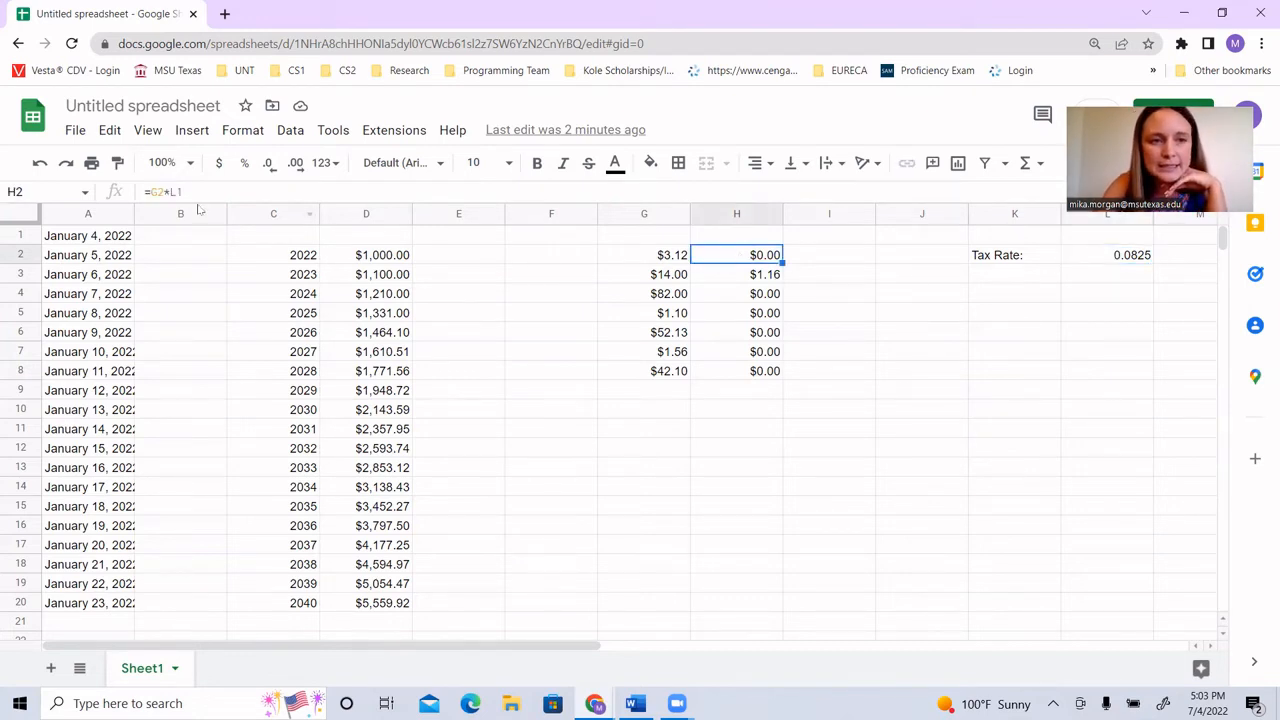
click(170, 191)
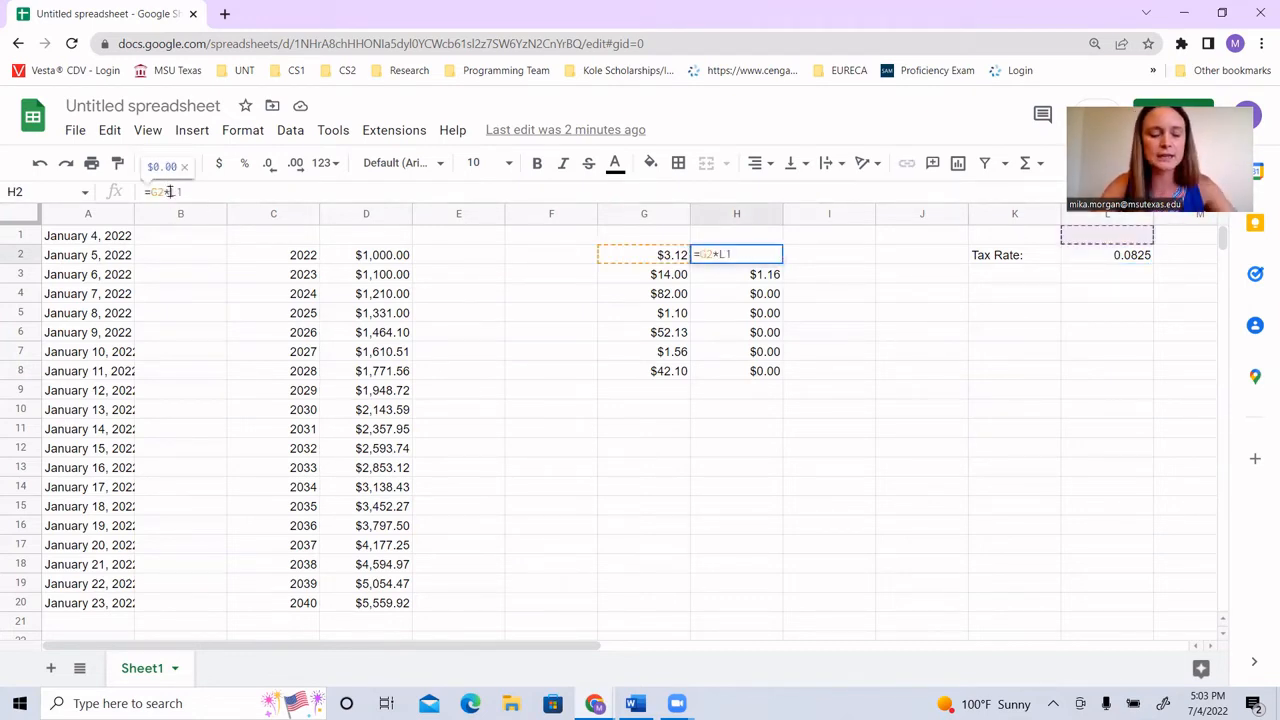
text($)
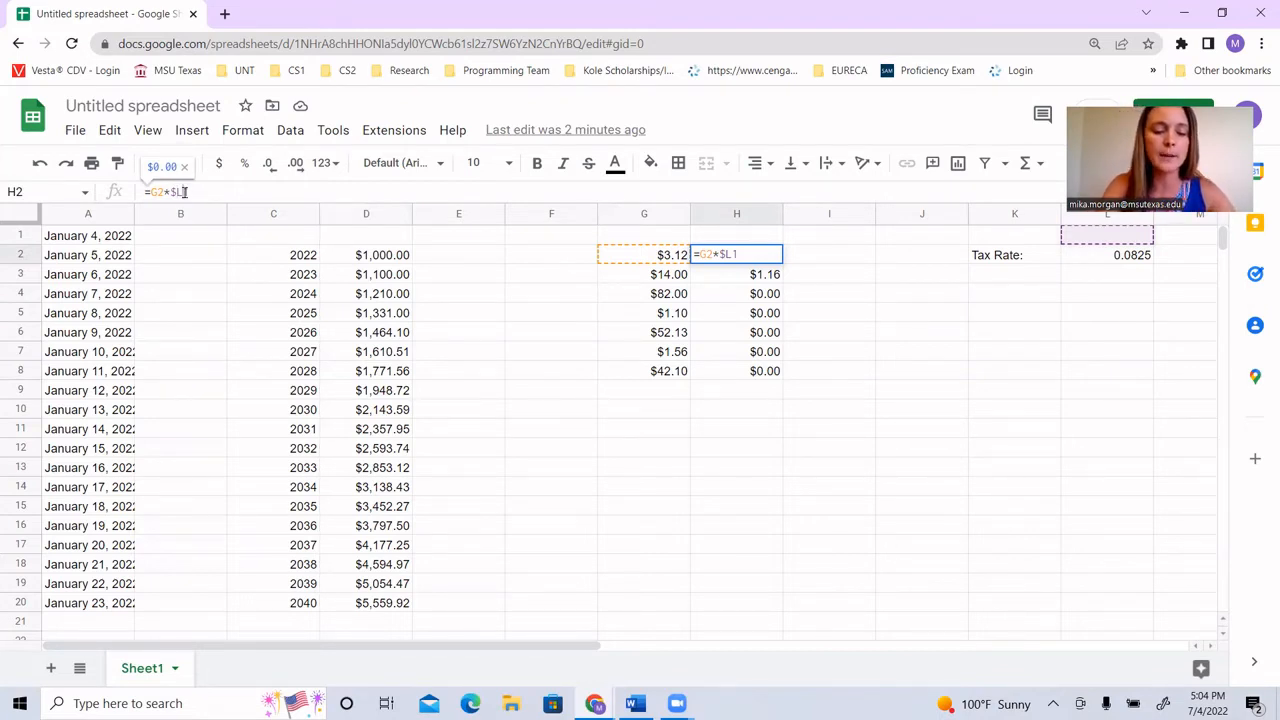
text($)
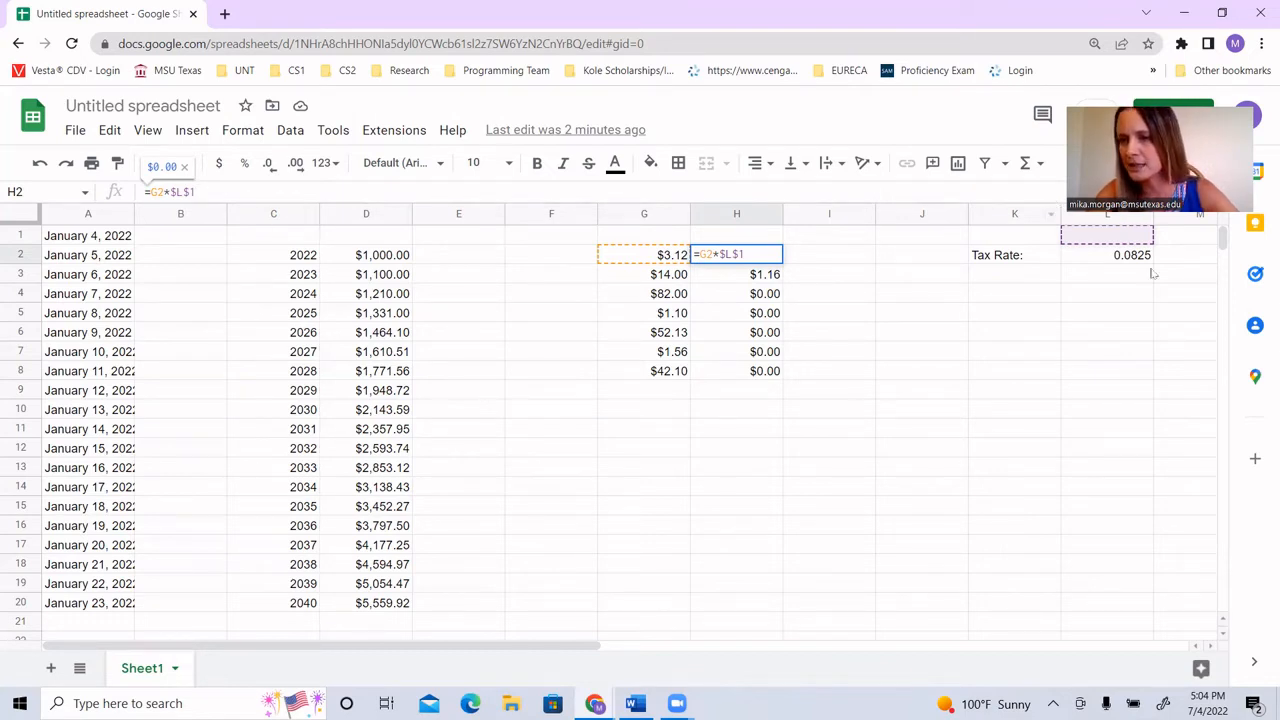
key(BackSpace)
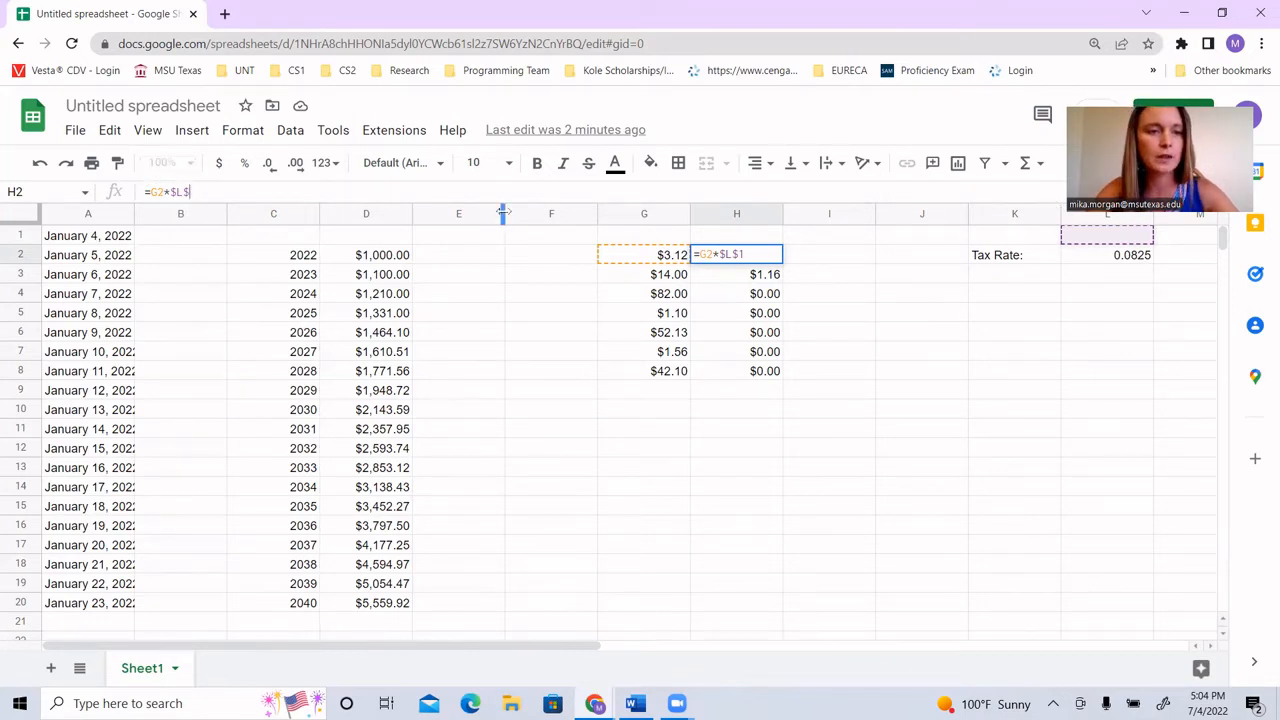
text(2)
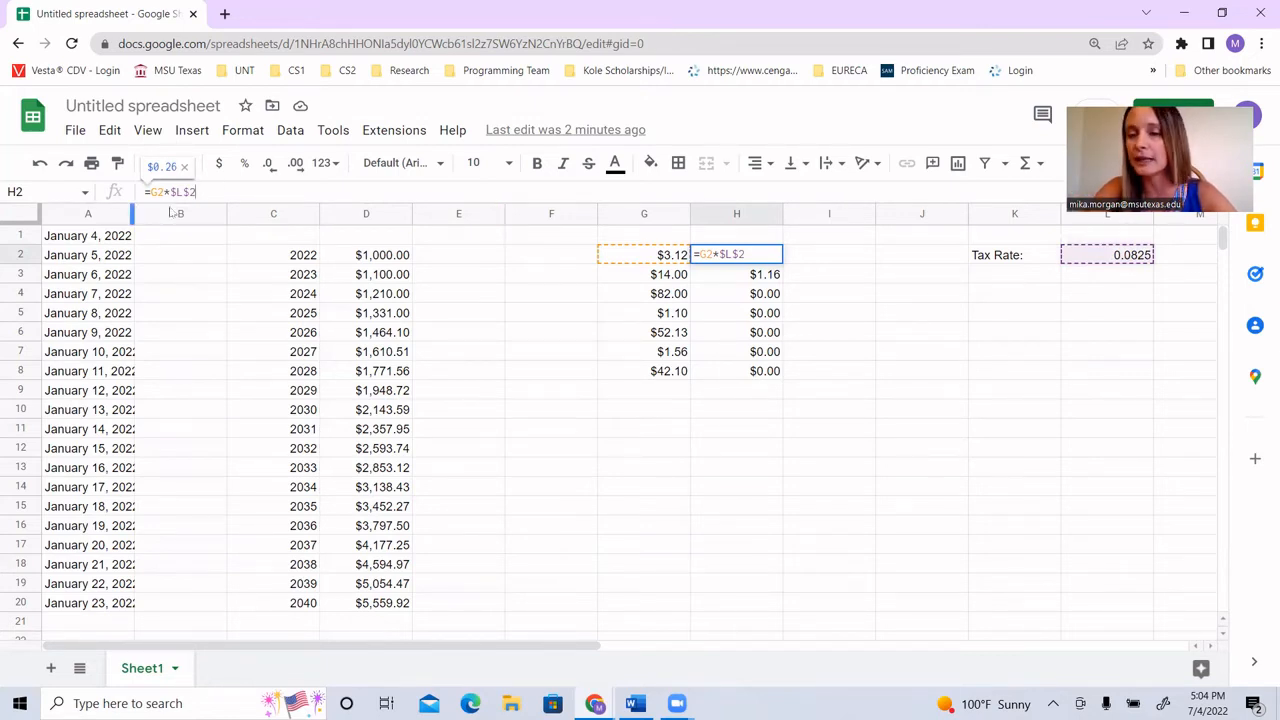
key(Return)
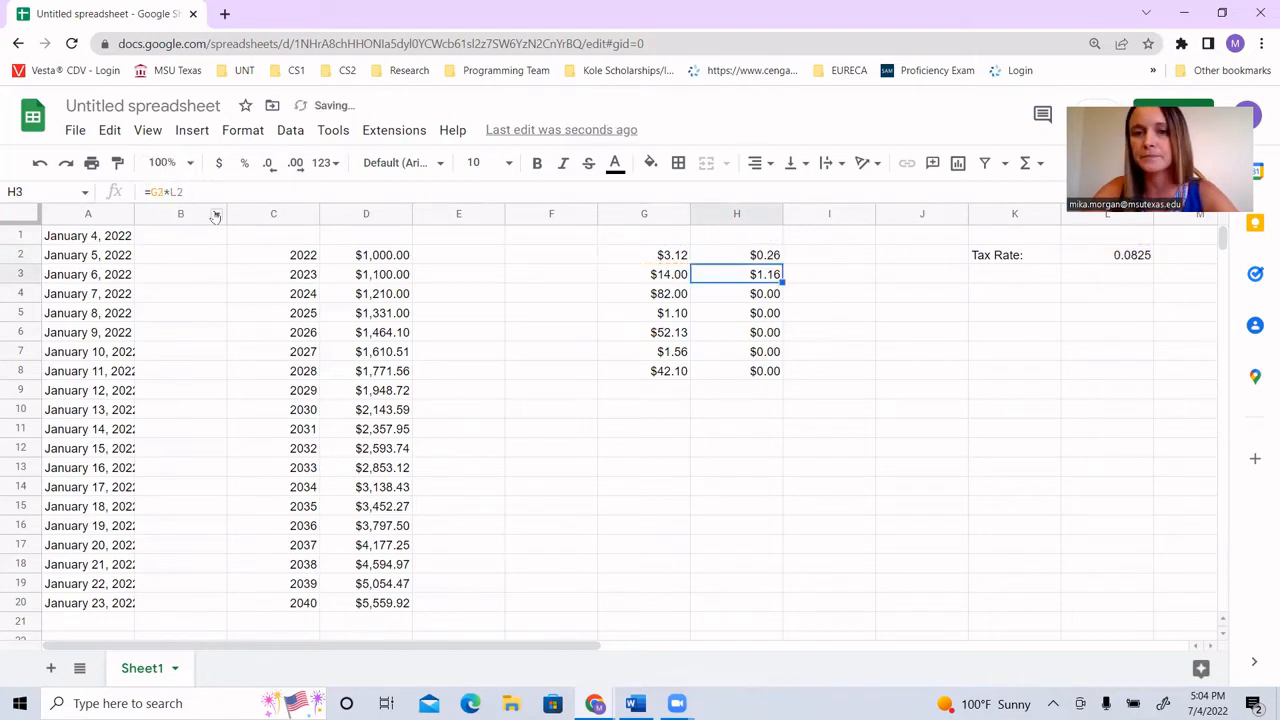
Step: Fill the formula from cell H2 down through H8
click(733, 258)
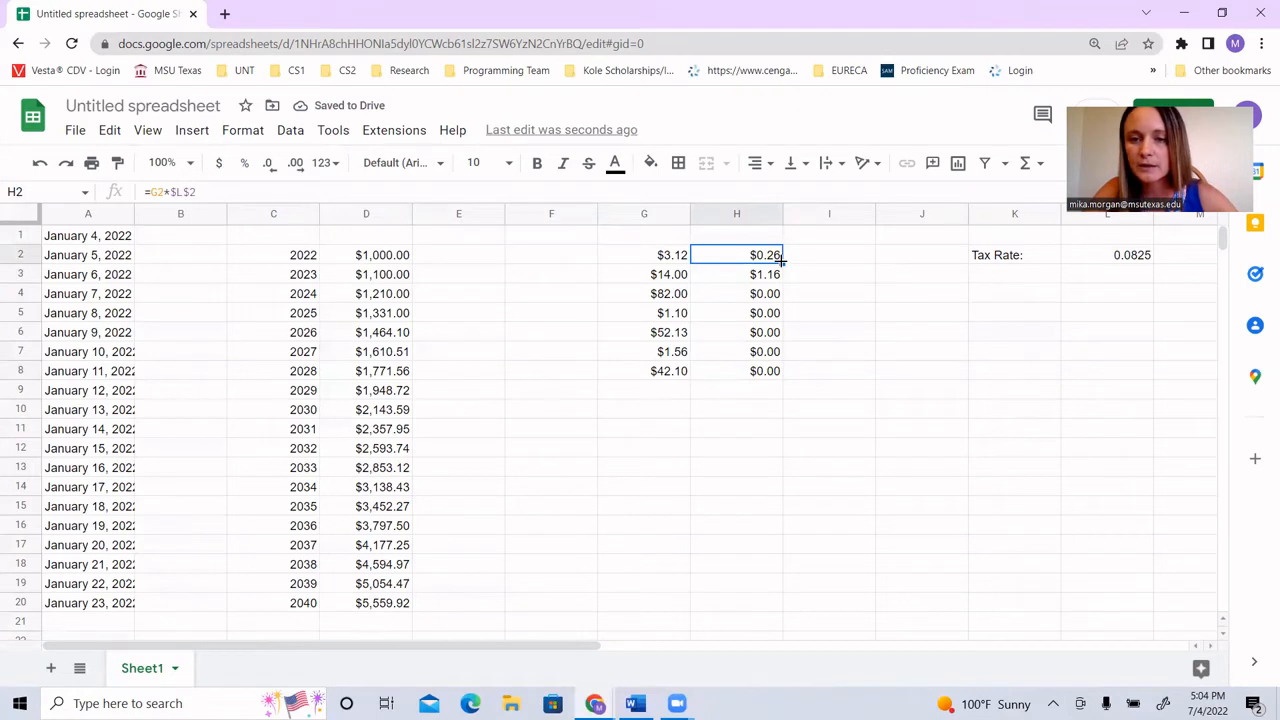
drag(781, 259, 779, 373)
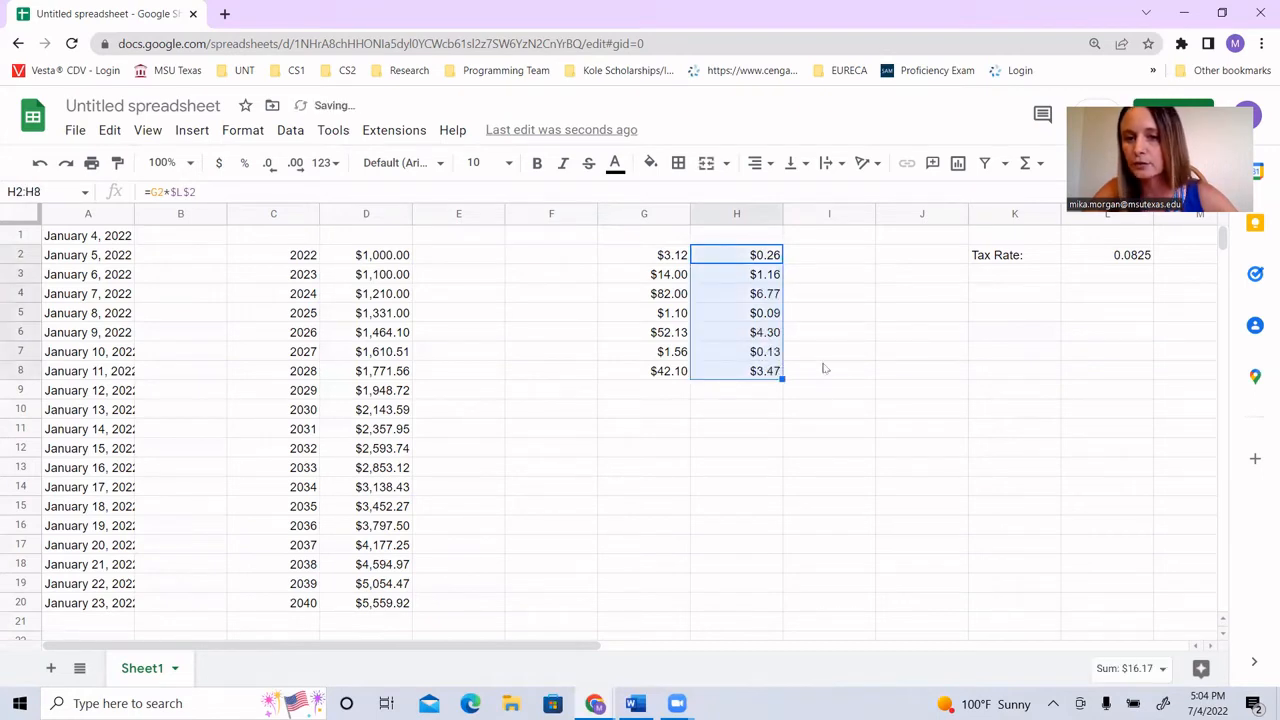
click(824, 369)
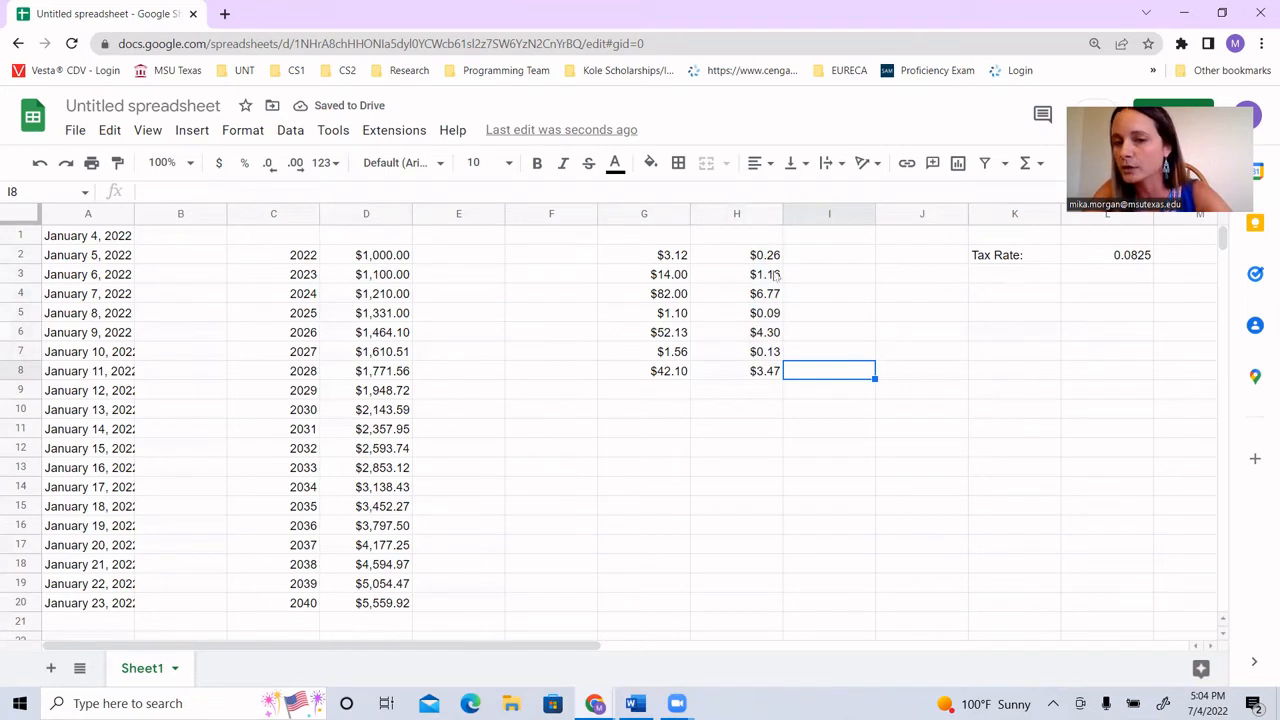
Step: Examine the formula in H8, show all formulas to compare the references in column H, and return to the value view
click(744, 376)
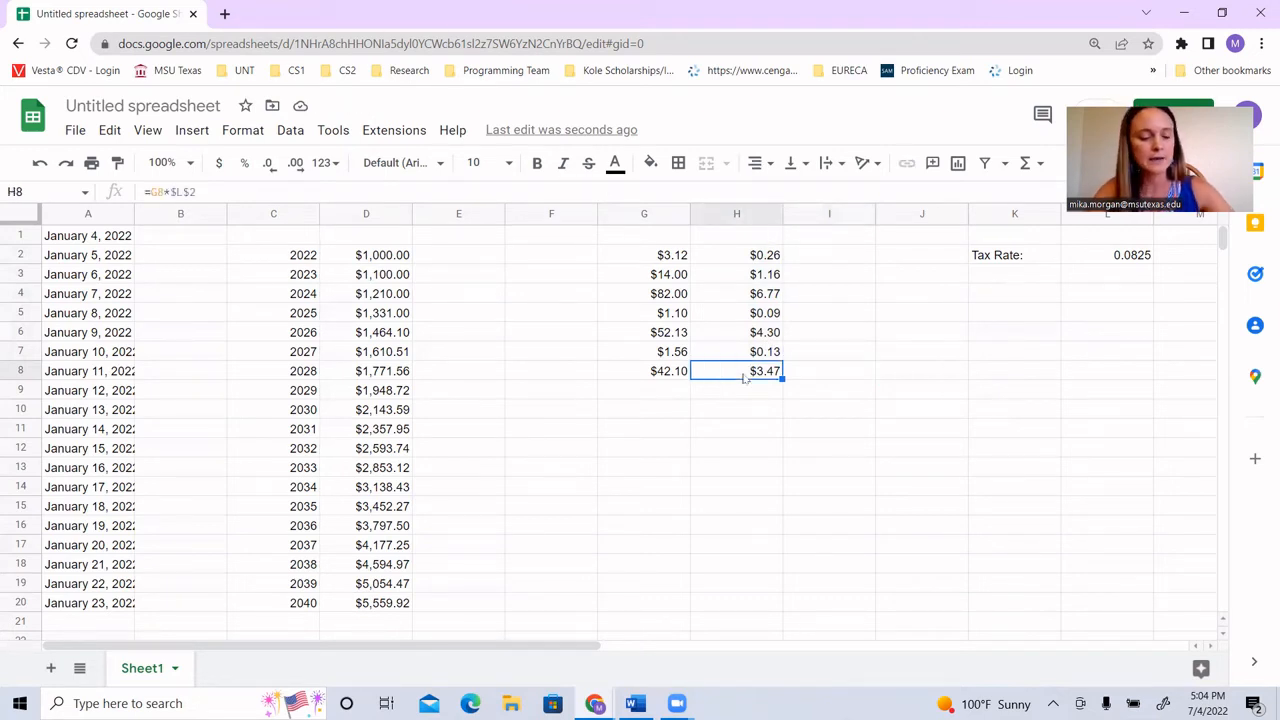
key(ctrl+grave)
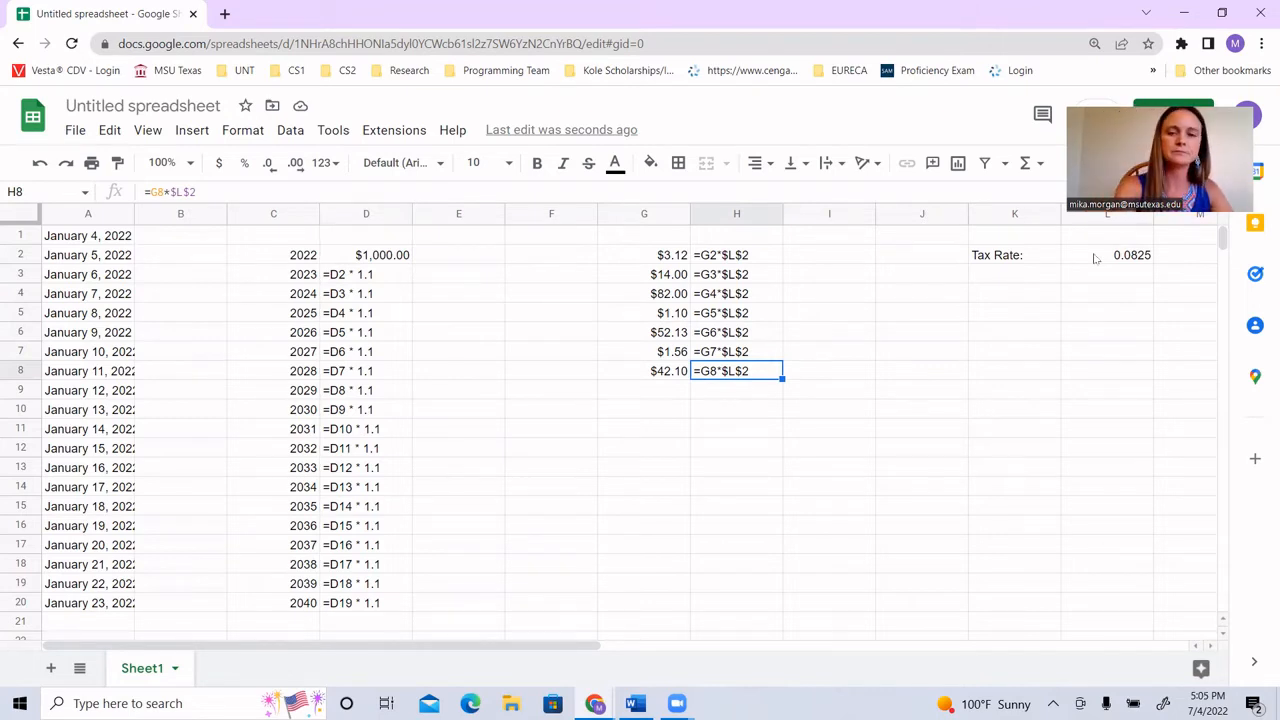
key(ctrl+grave)
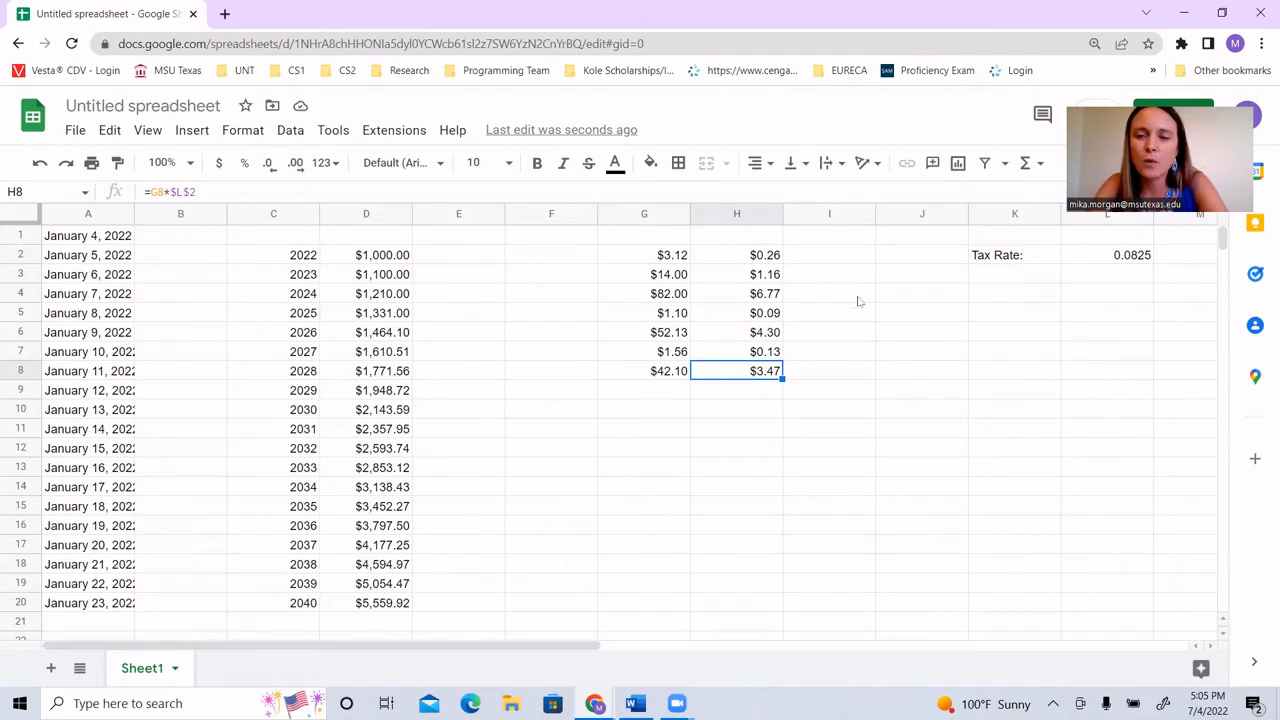
Step: Enter the formula =G2+H2 in cell I2 and accept the suggested autofill for I3 to I8
click(843, 261)
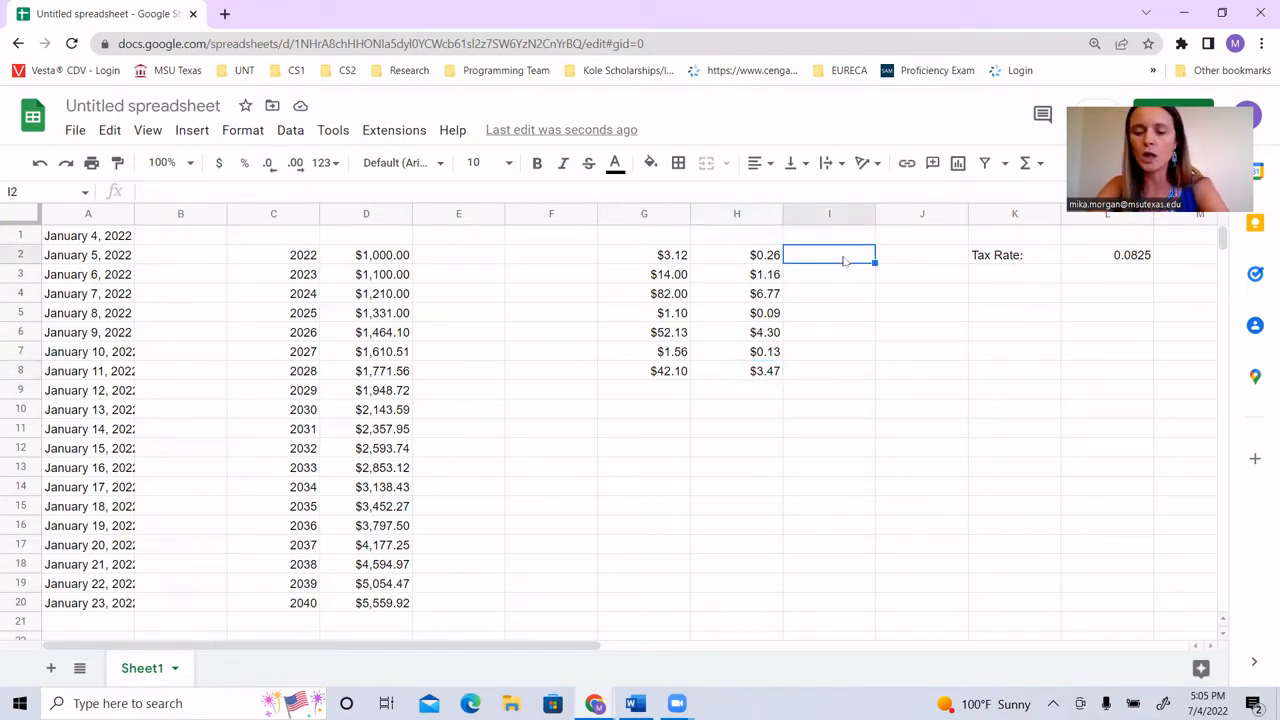
text(=)
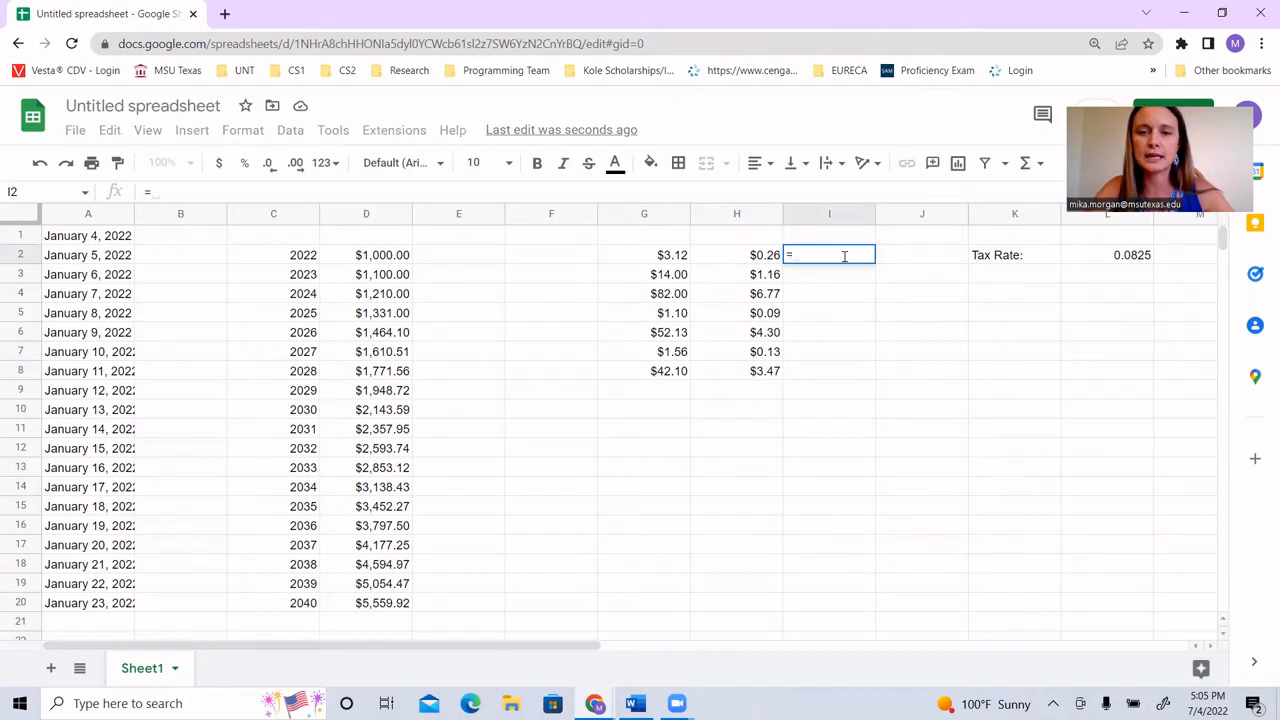
click(672, 256)
text(+)
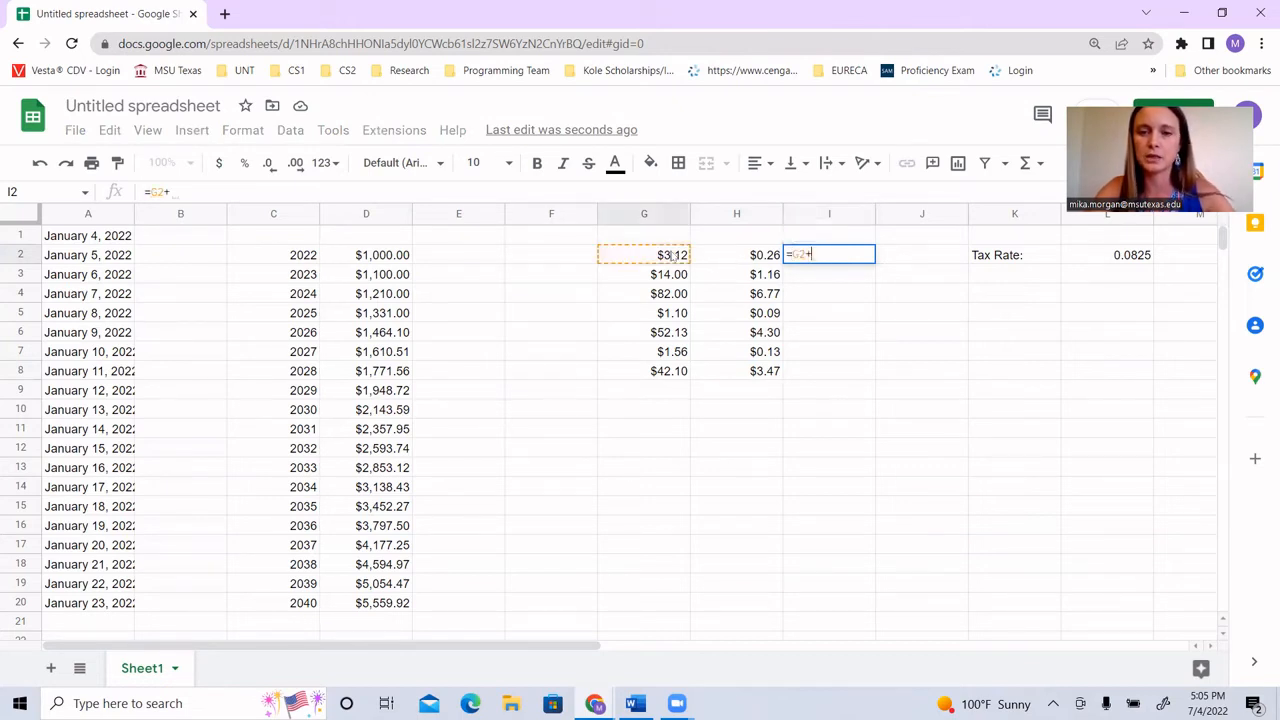
click(730, 259)
key(Return)
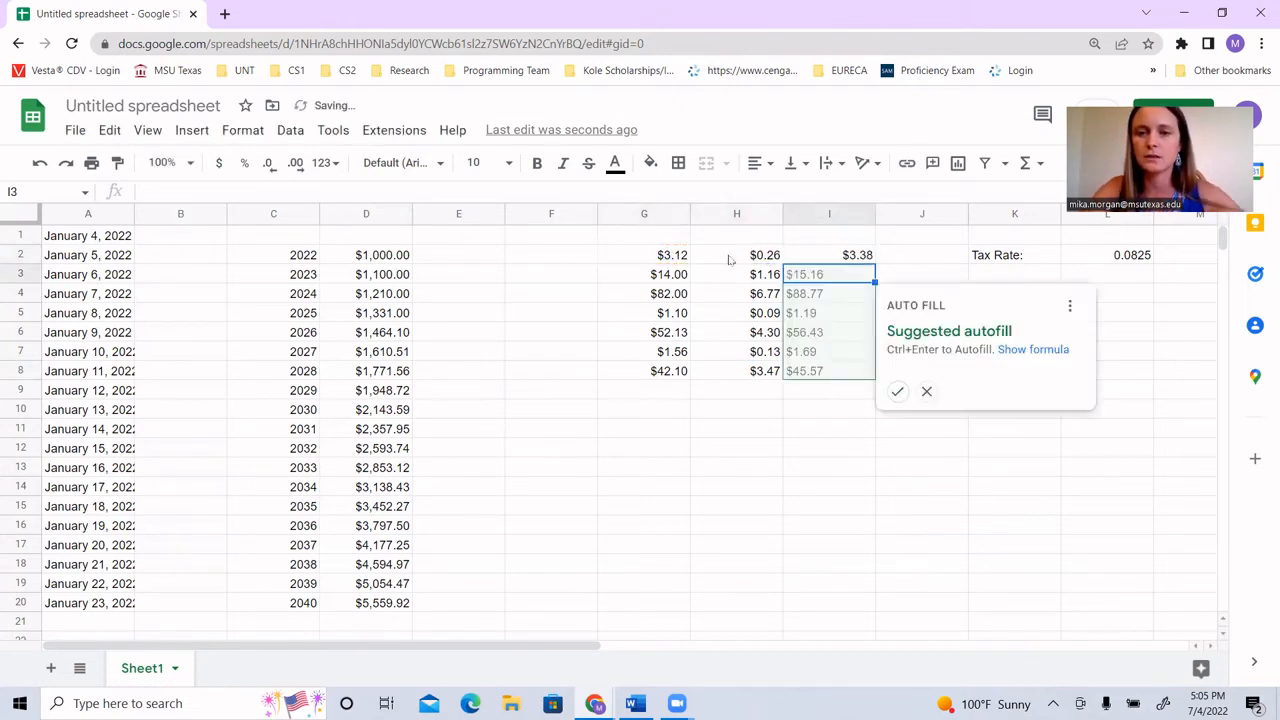
click(897, 391)
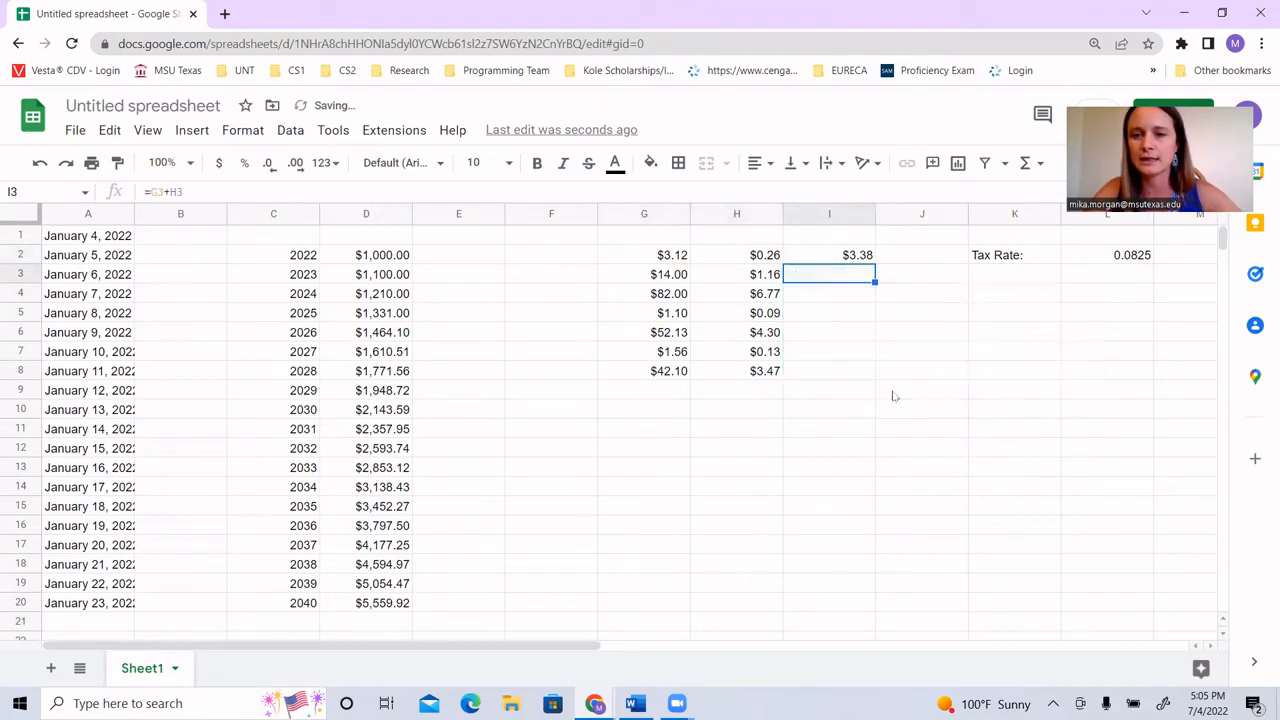
click(846, 396)
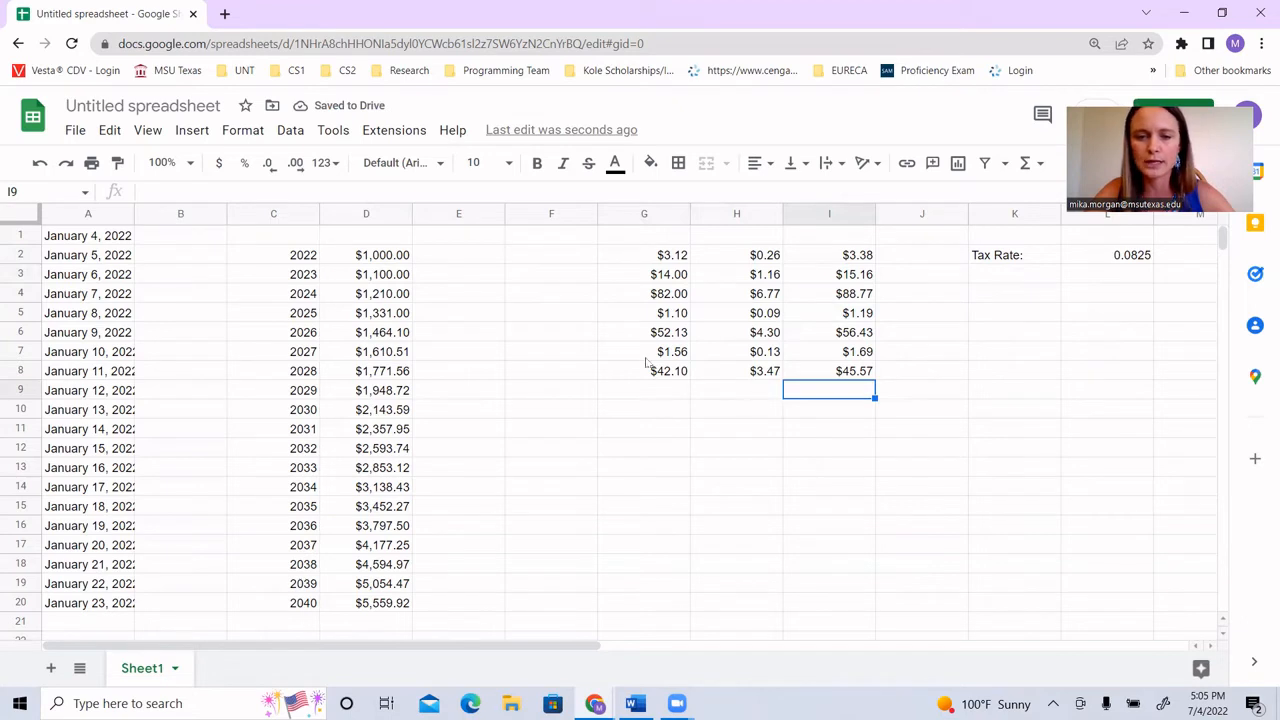
Step: Add a bottom border to cells G8 to I8
drag(655, 375, 860, 376)
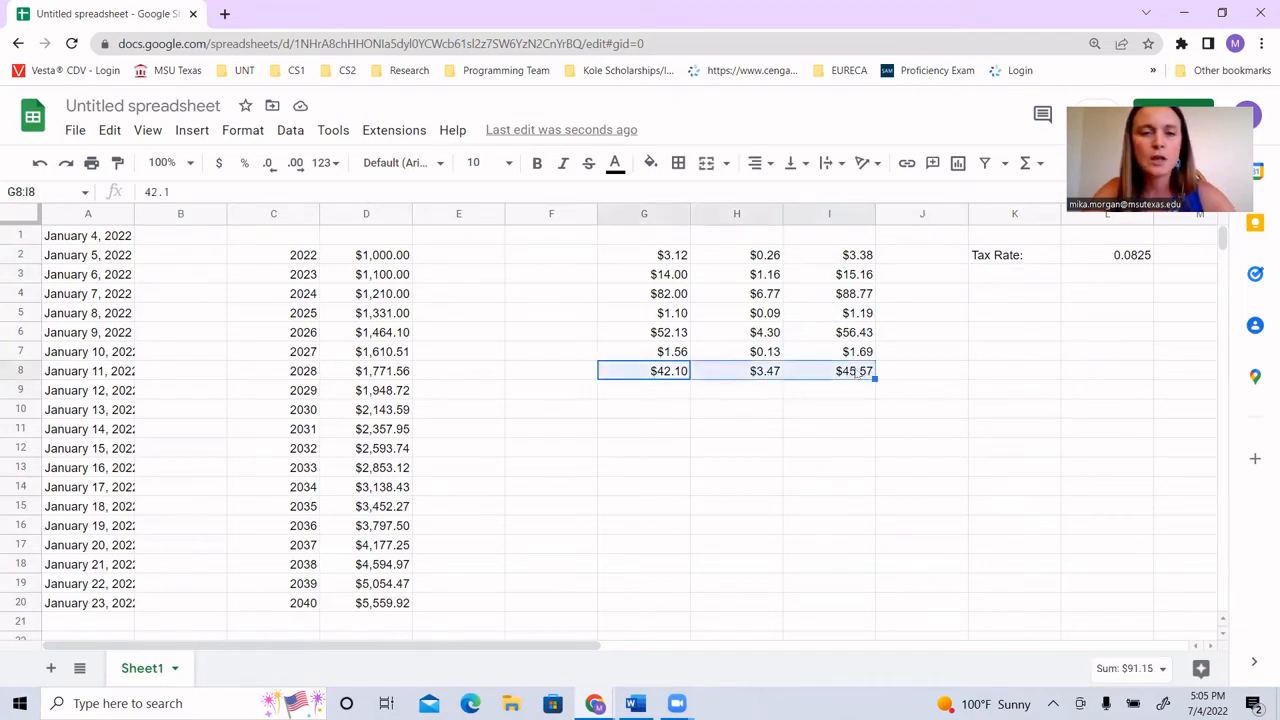
click(678, 164)
click(757, 228)
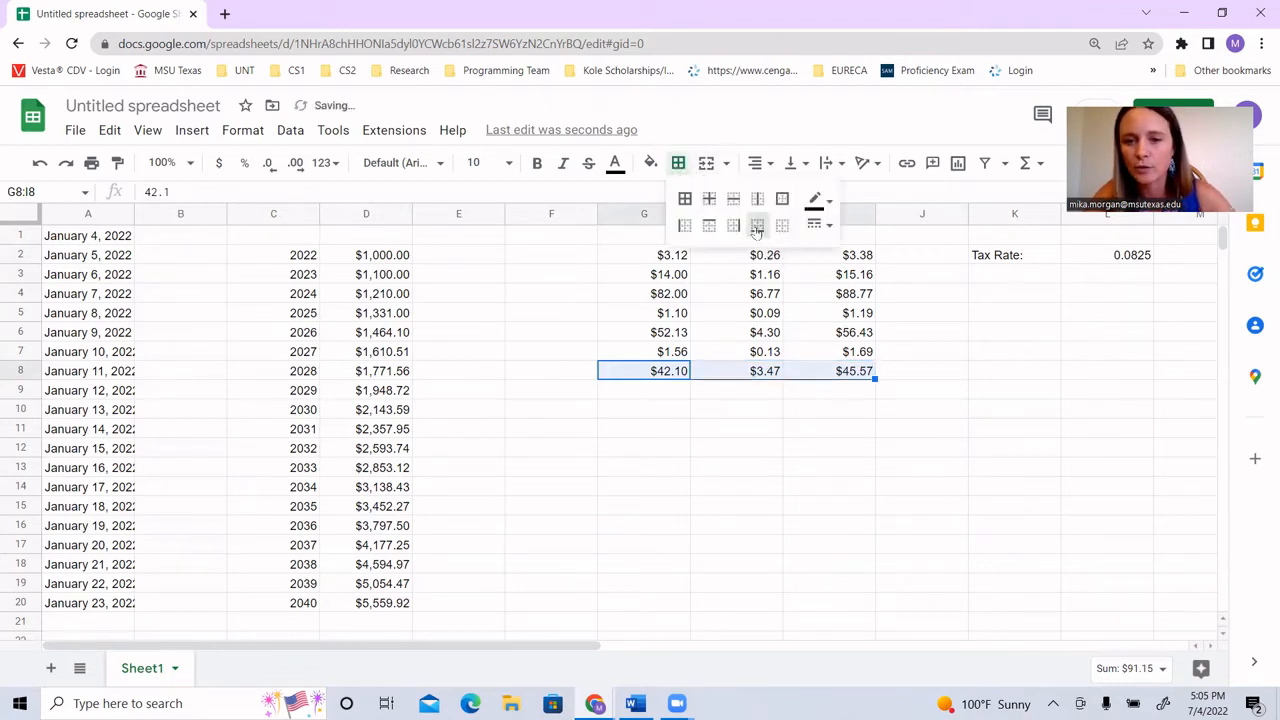
Step: Label cell H9 "Total:" and enter the formula =SUM(I2:I8) beside it in I9
click(736, 398)
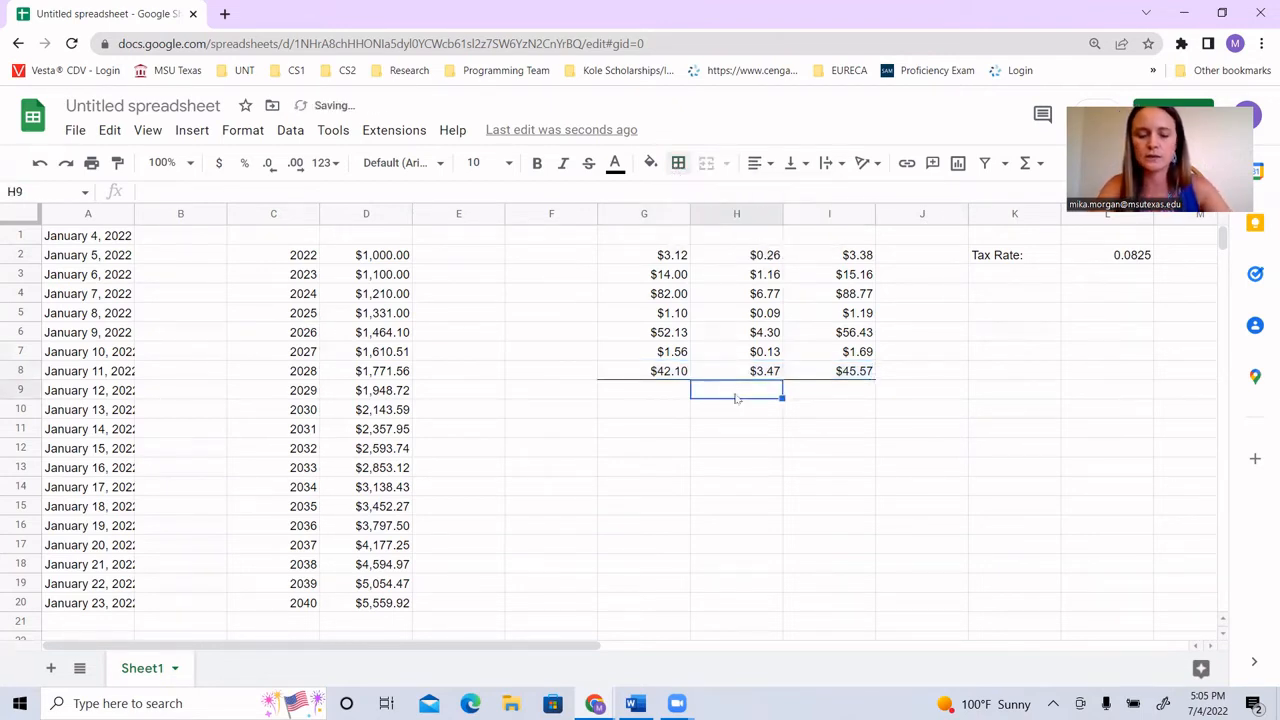
text(Total:)
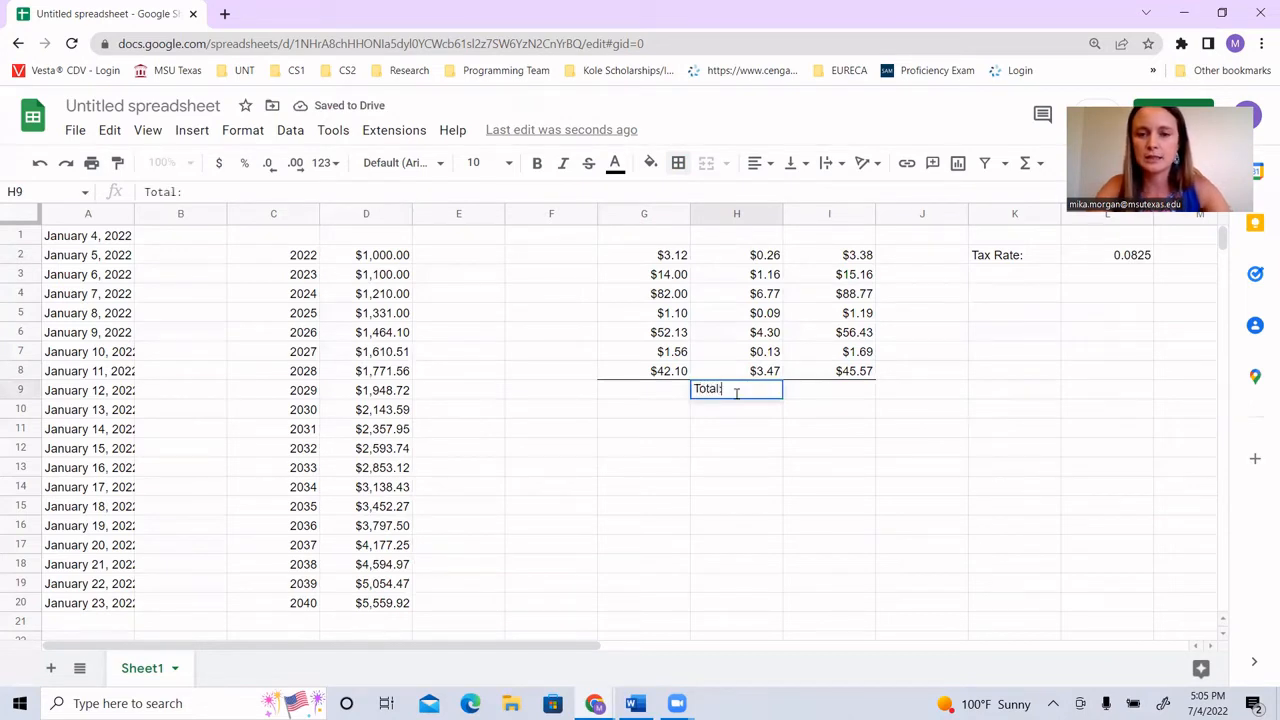
key(Tab)
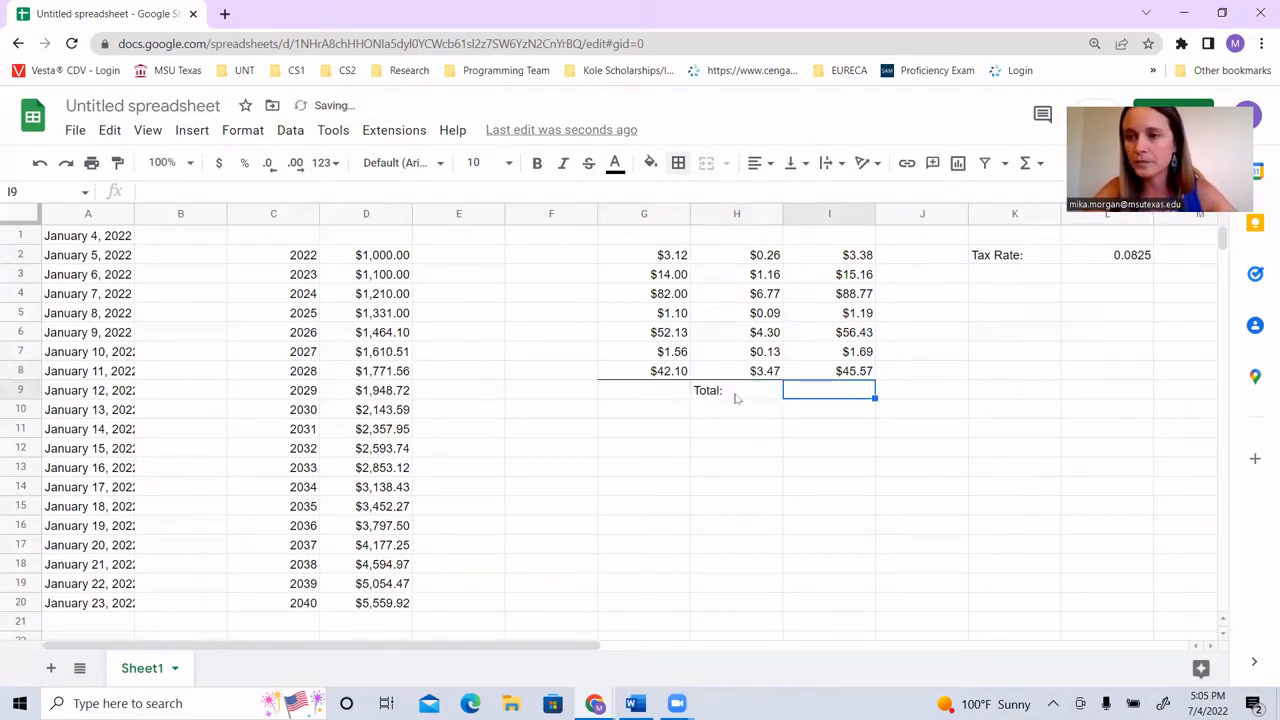
text(=)
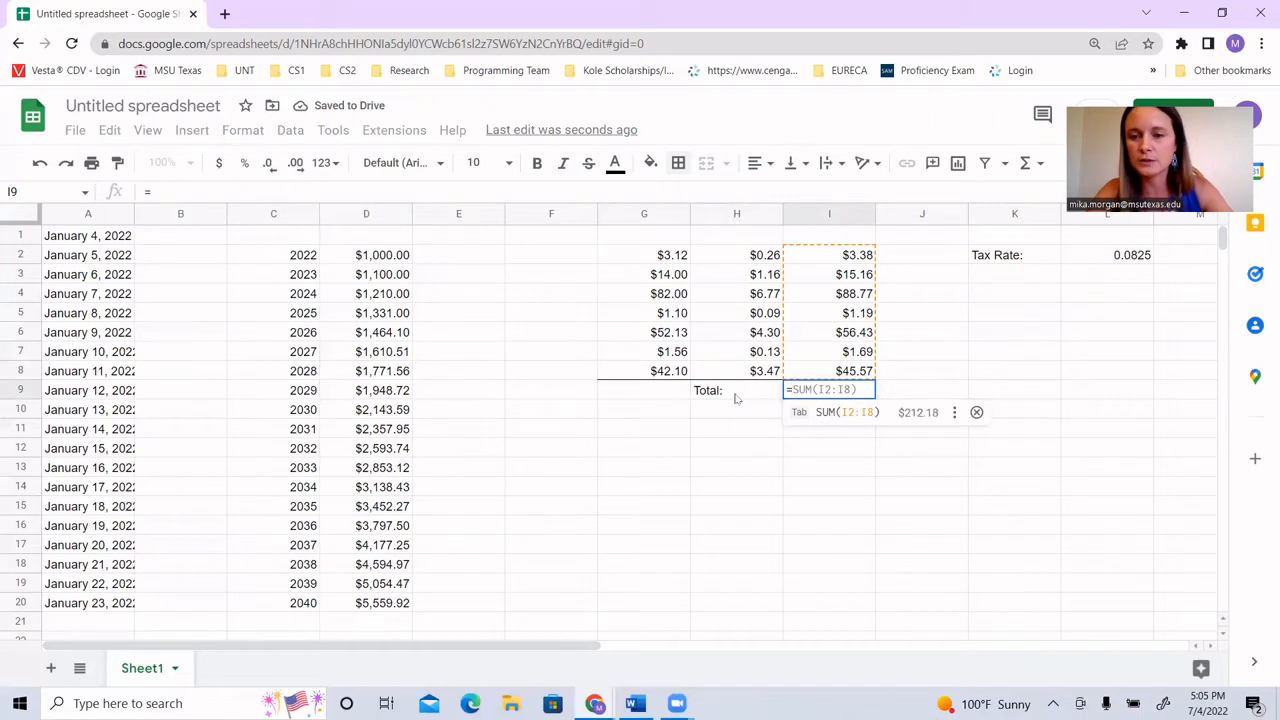
text(SUM)
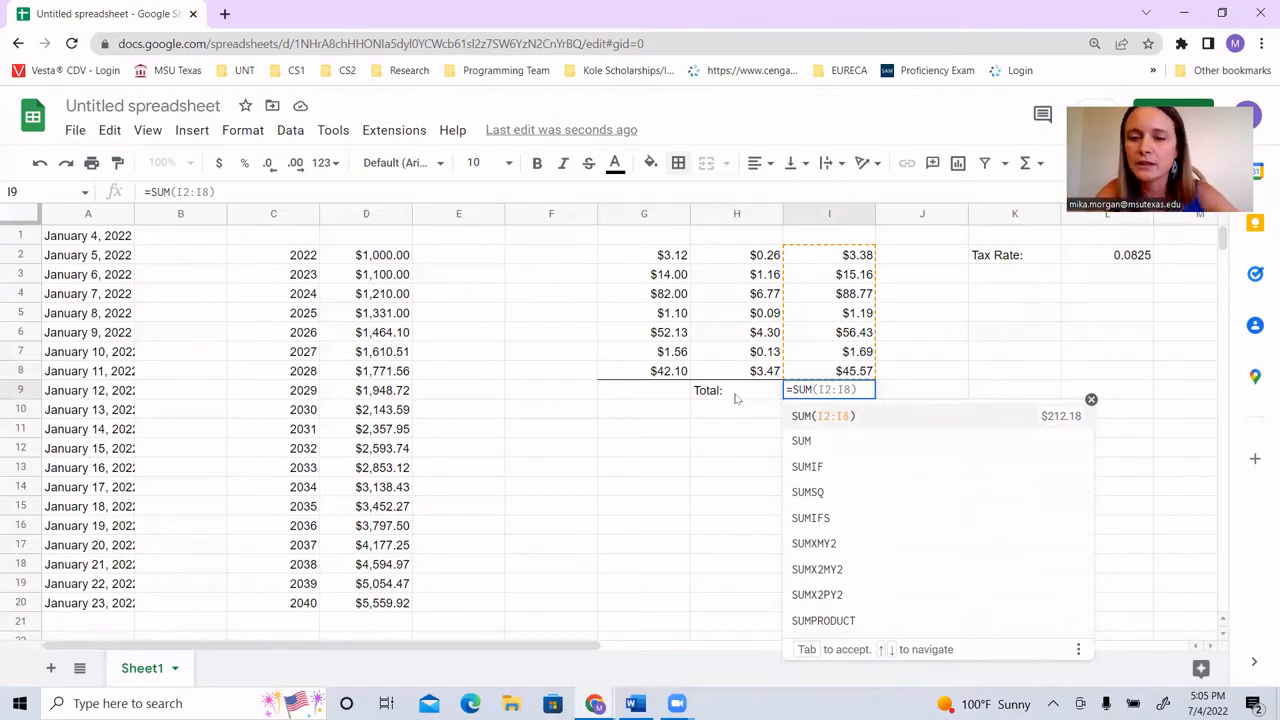
click(831, 424)
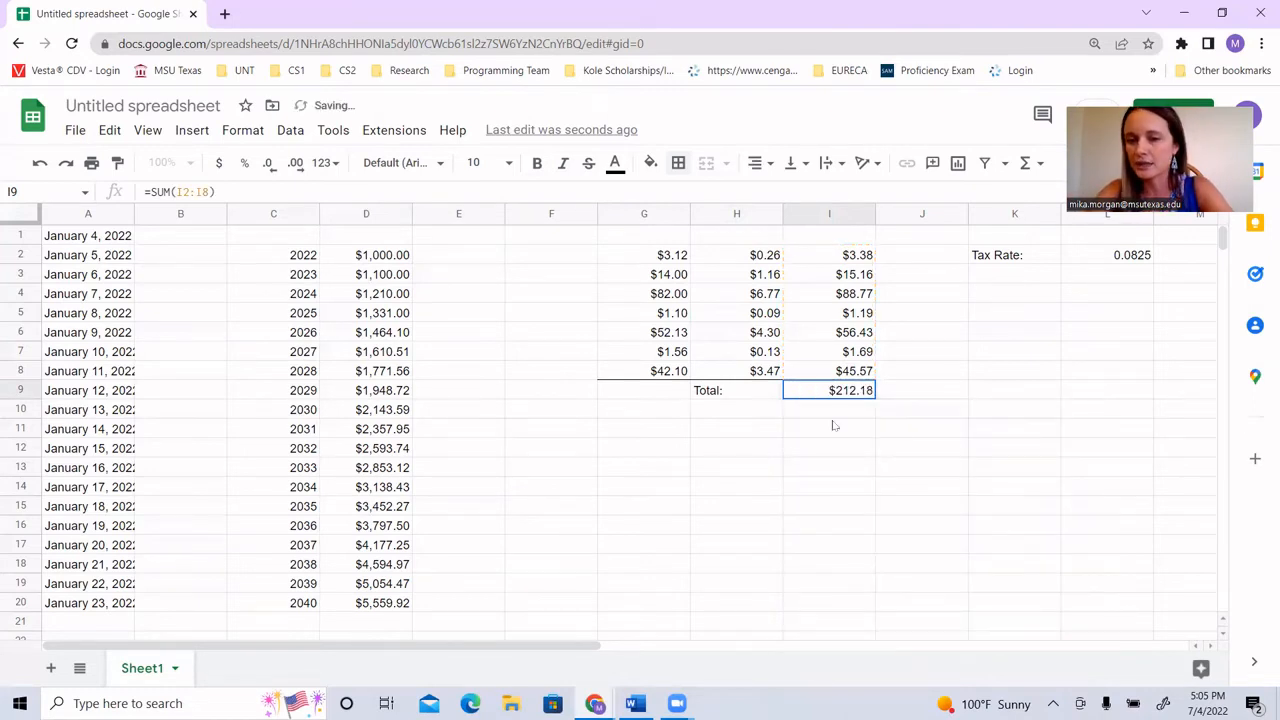
click(826, 397)
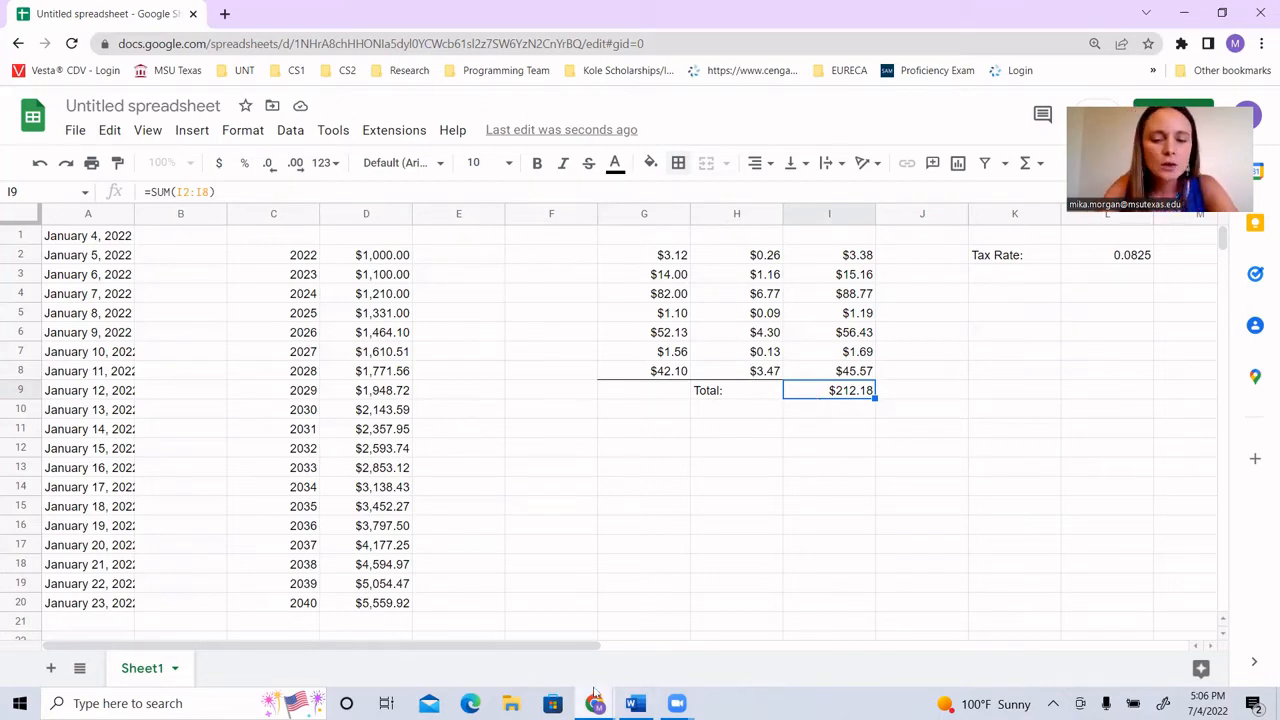
Step: Switch to the CMPS 1023 Exam 1 Review page and check the Show Formulas and Fill Handle definitions
mouse_move(597, 692)
click(494, 631)
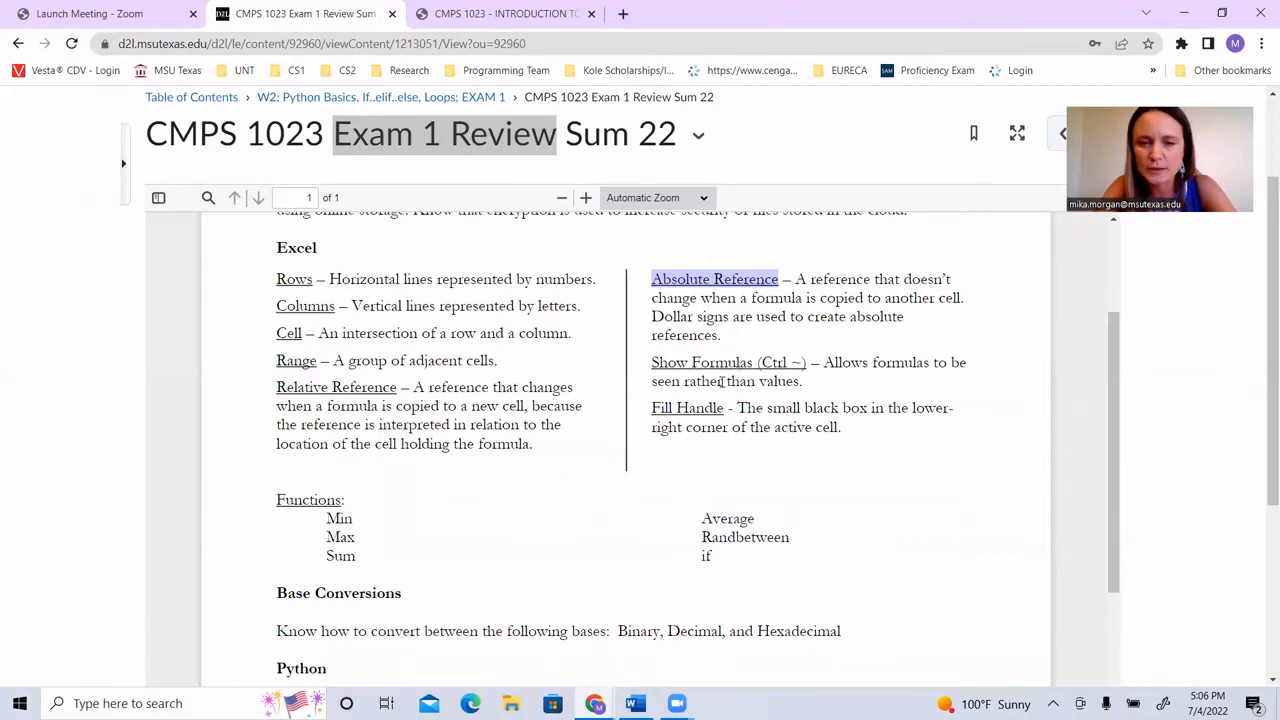
click(724, 418)
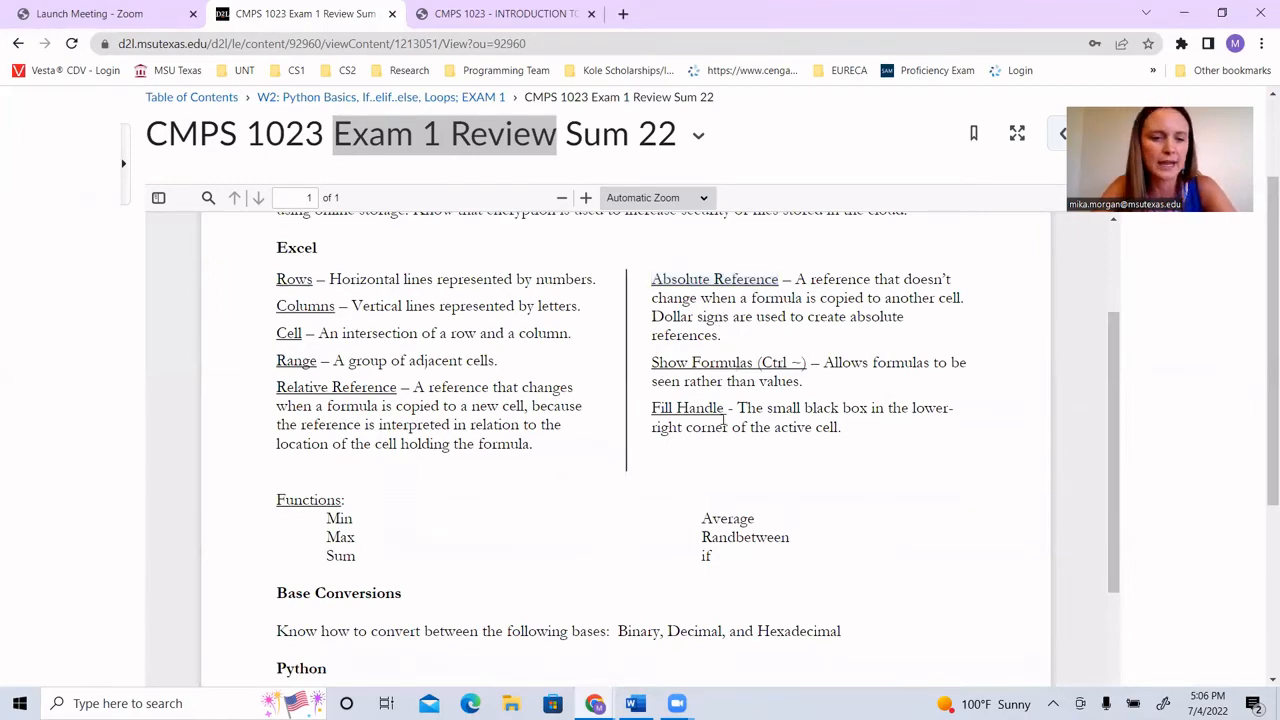
Step: Highlight Sum in the Functions list of the exam review and switch back to the Google Sheets spreadsheet
scroll(724, 418, down, 2)
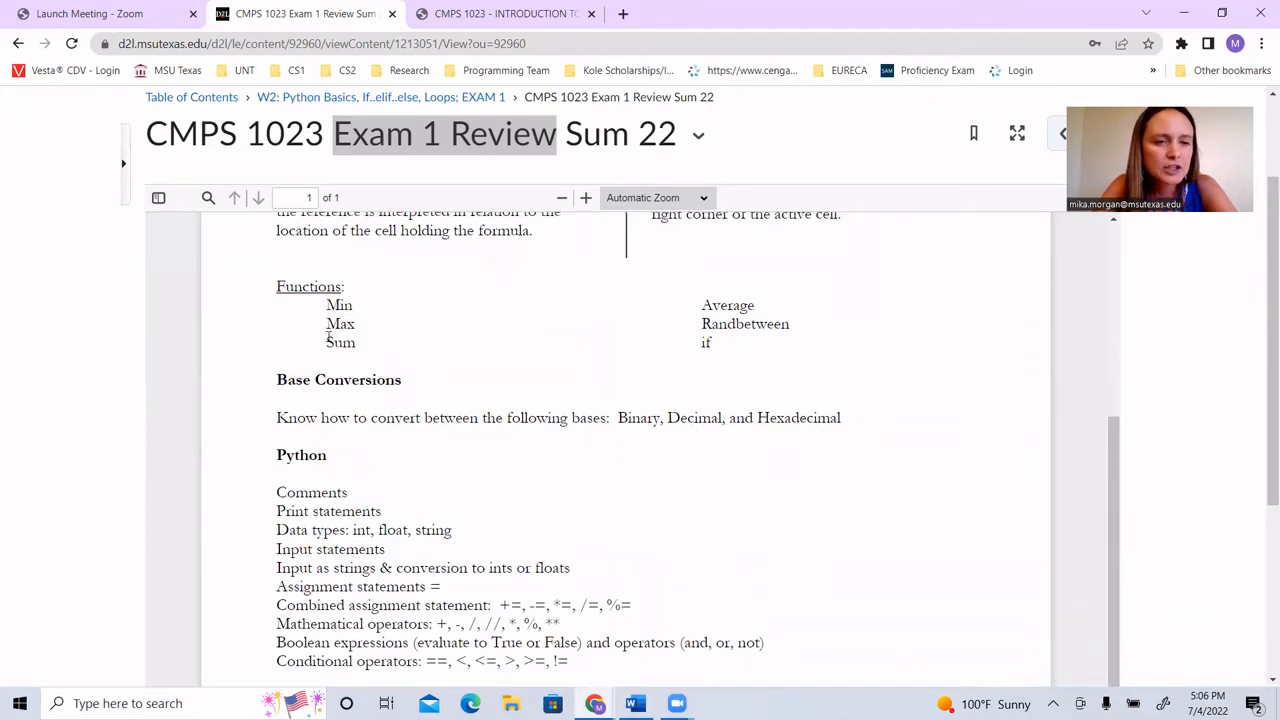
drag(326, 342, 357, 343)
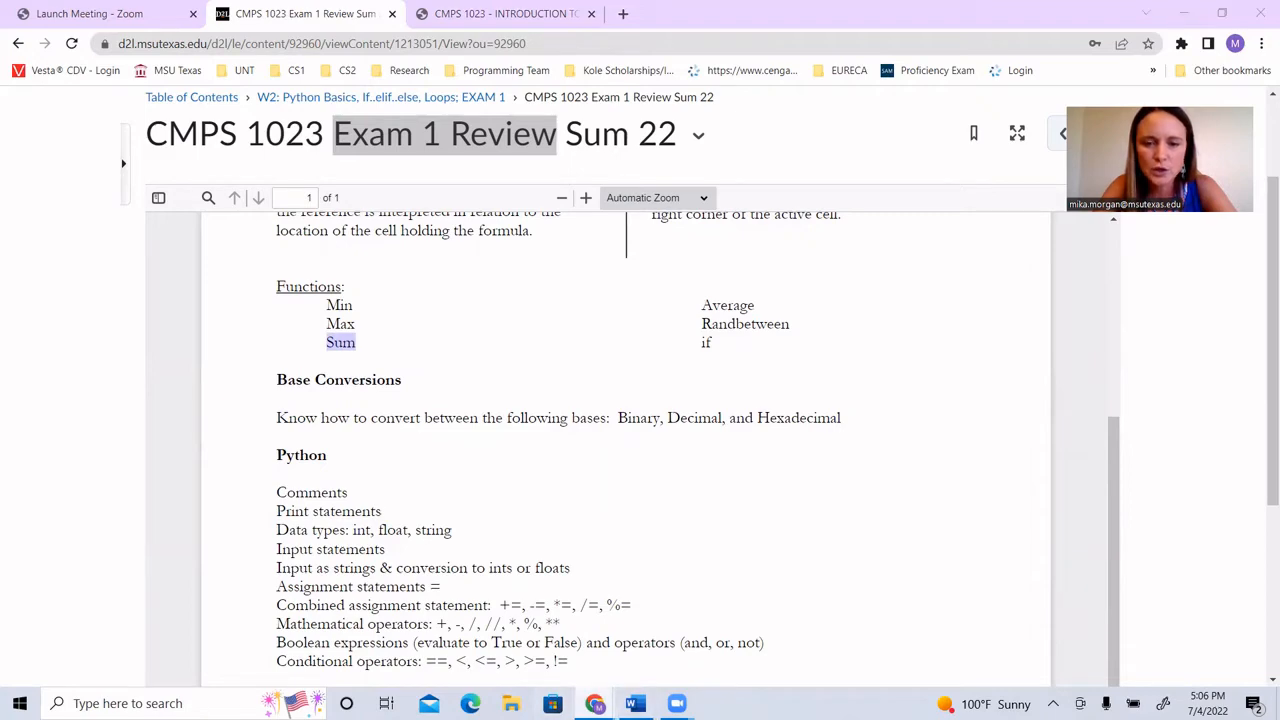
mouse_move(595, 703)
click(684, 651)
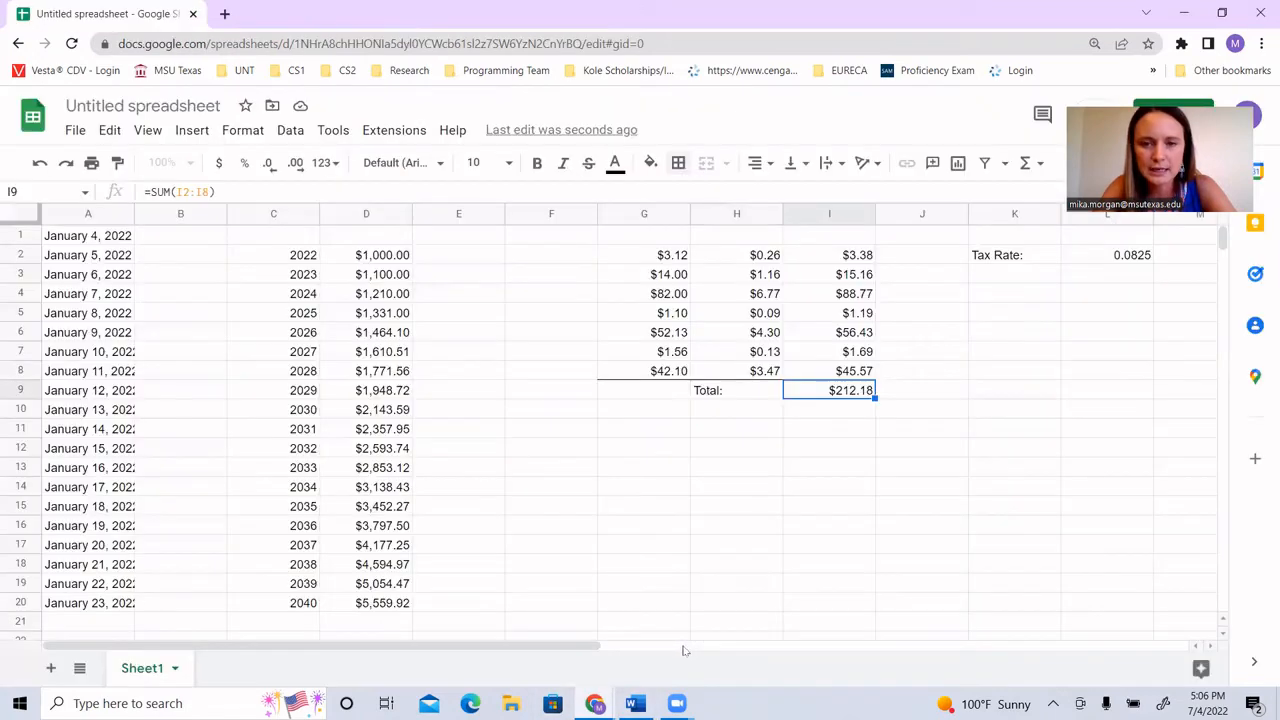
Step: Enter the labels "Min:" in cell H10 and "Max:" in cell H11, below the Total label
click(746, 412)
text(Min)
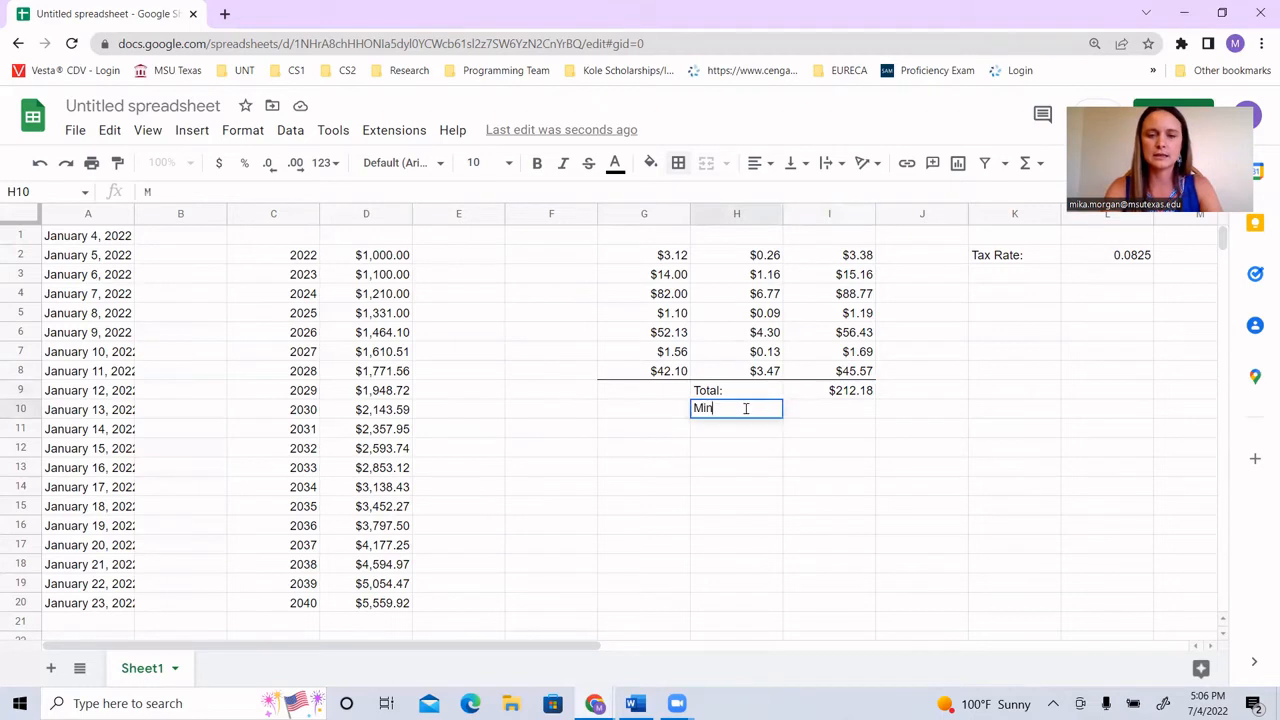
text(:)
key(Return)
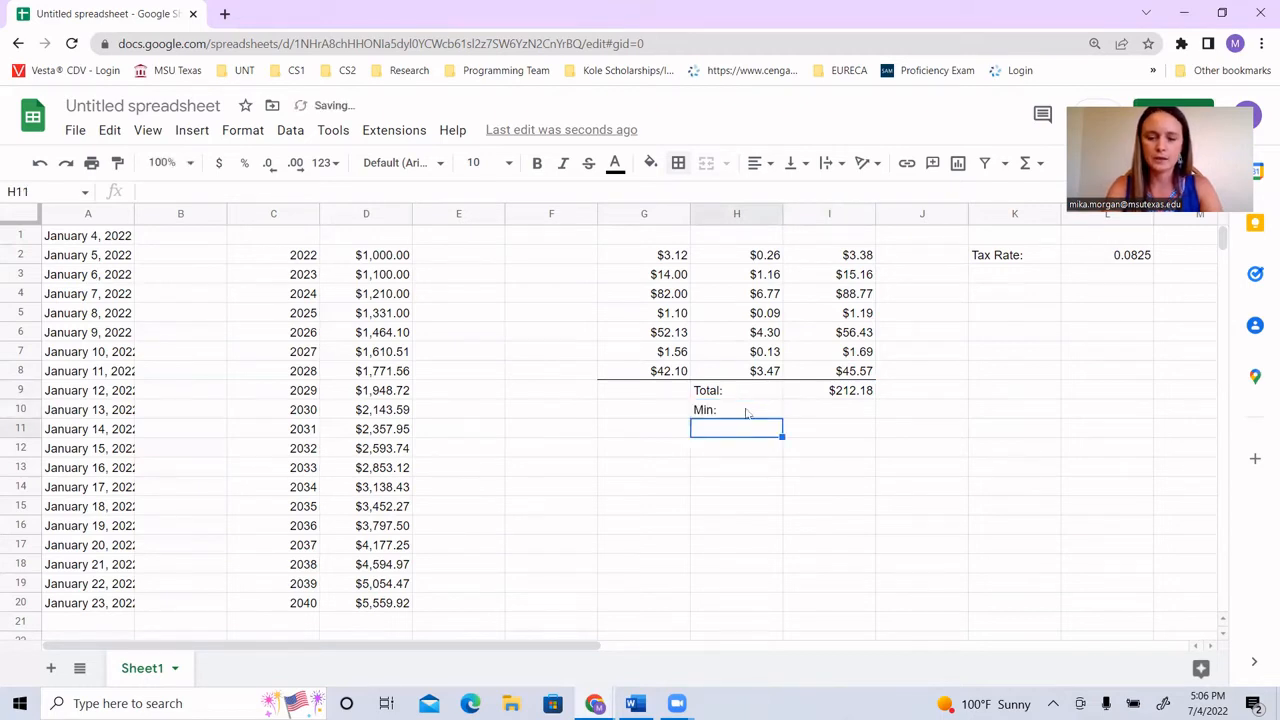
text(Max:)
key(Return)
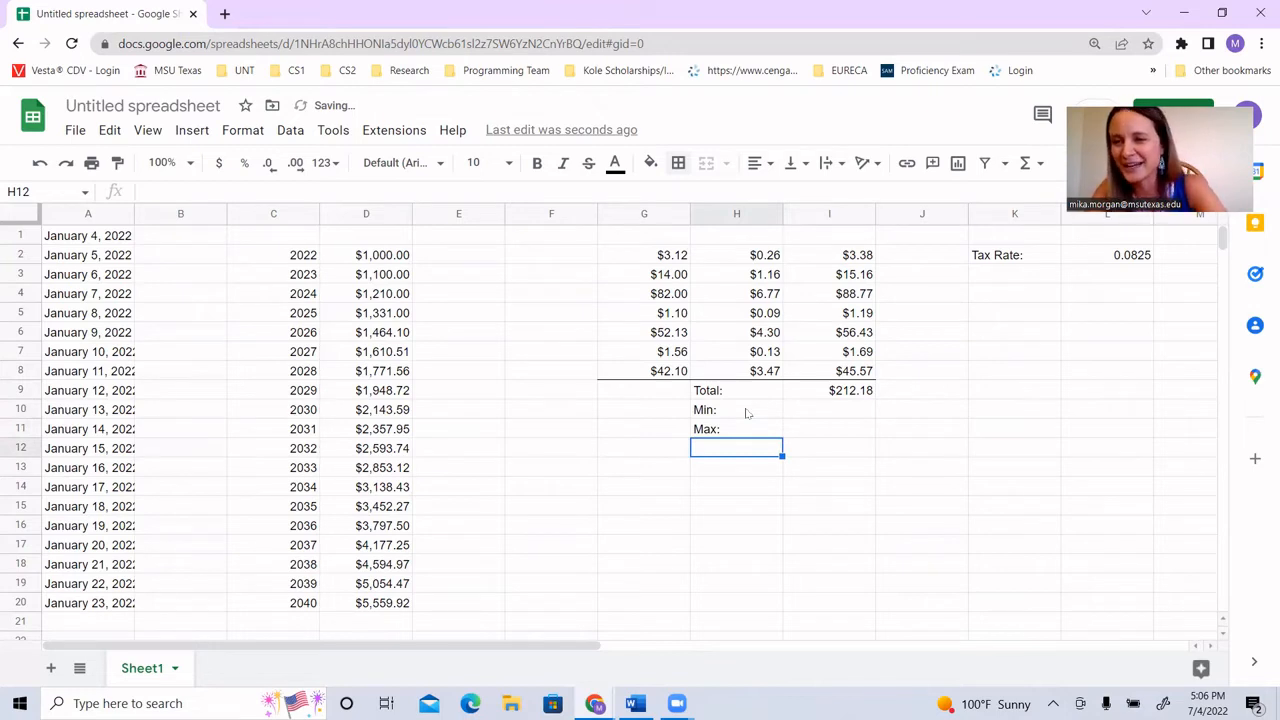
Step: Enter the formula =MIN(I2:I8) in cell I10 beside the Min label
click(813, 418)
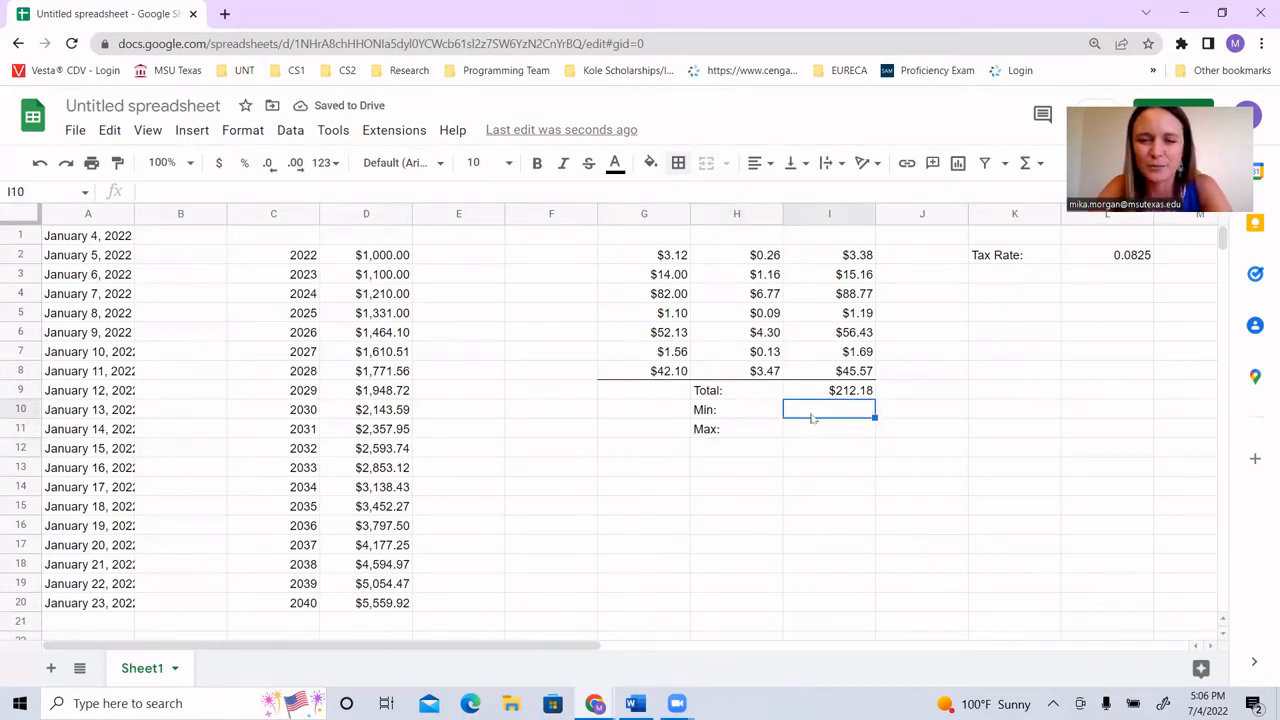
text(=MI)
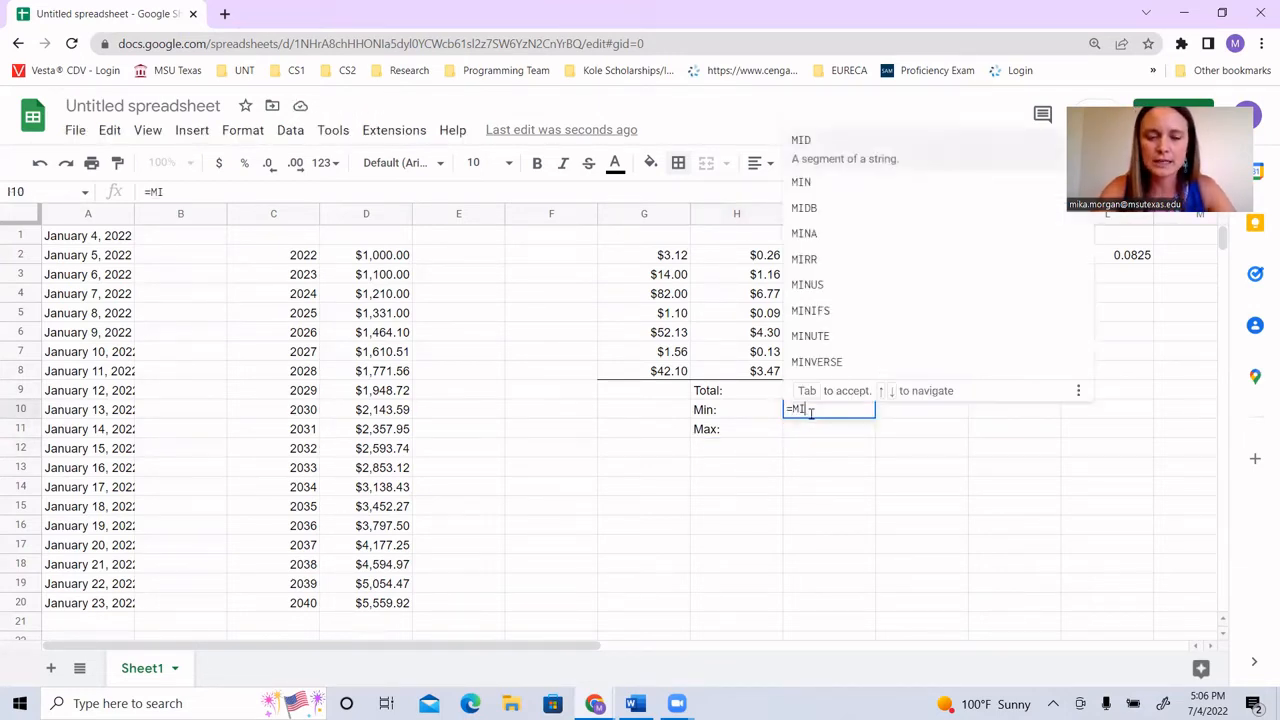
text(N()
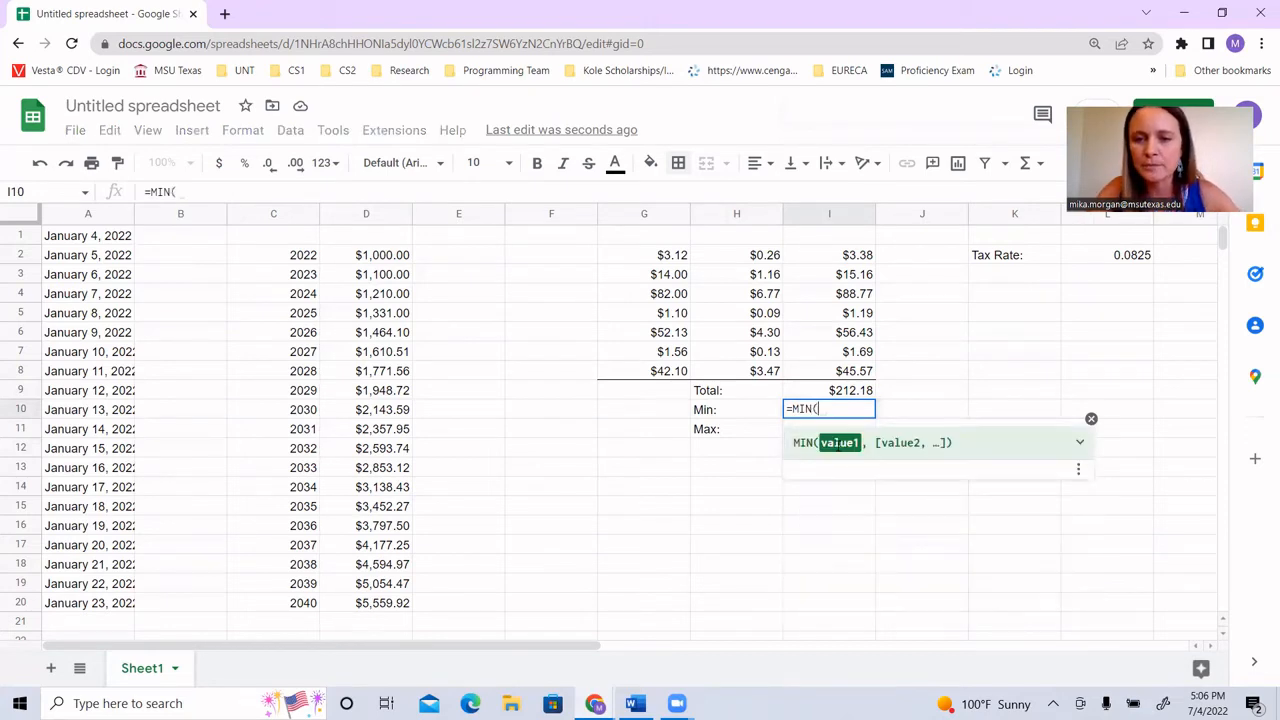
click(835, 255)
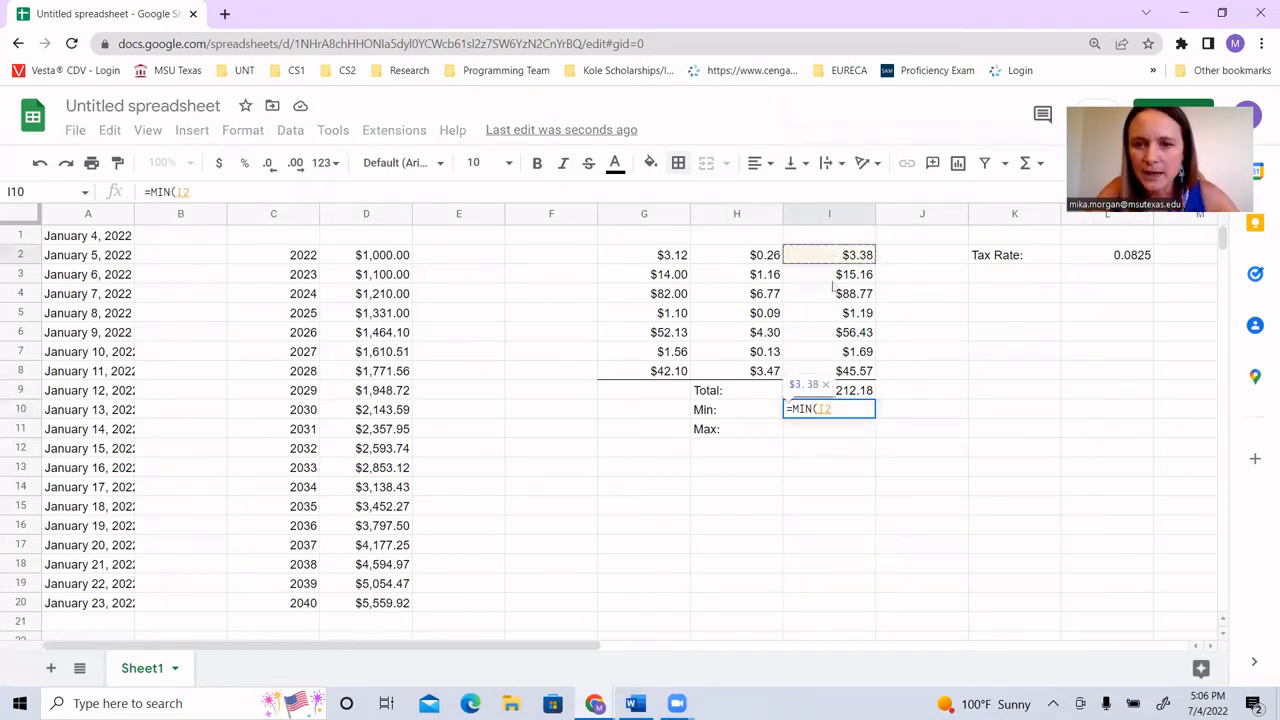
shift+click(845, 375)
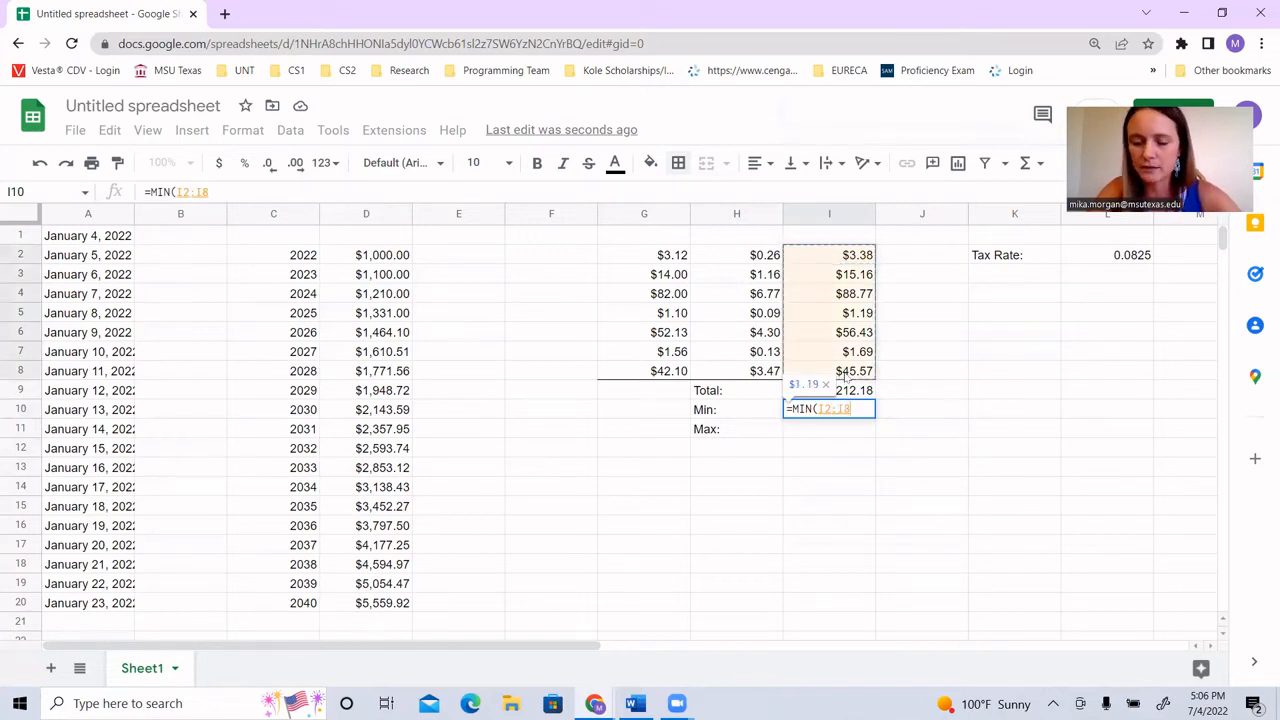
text())
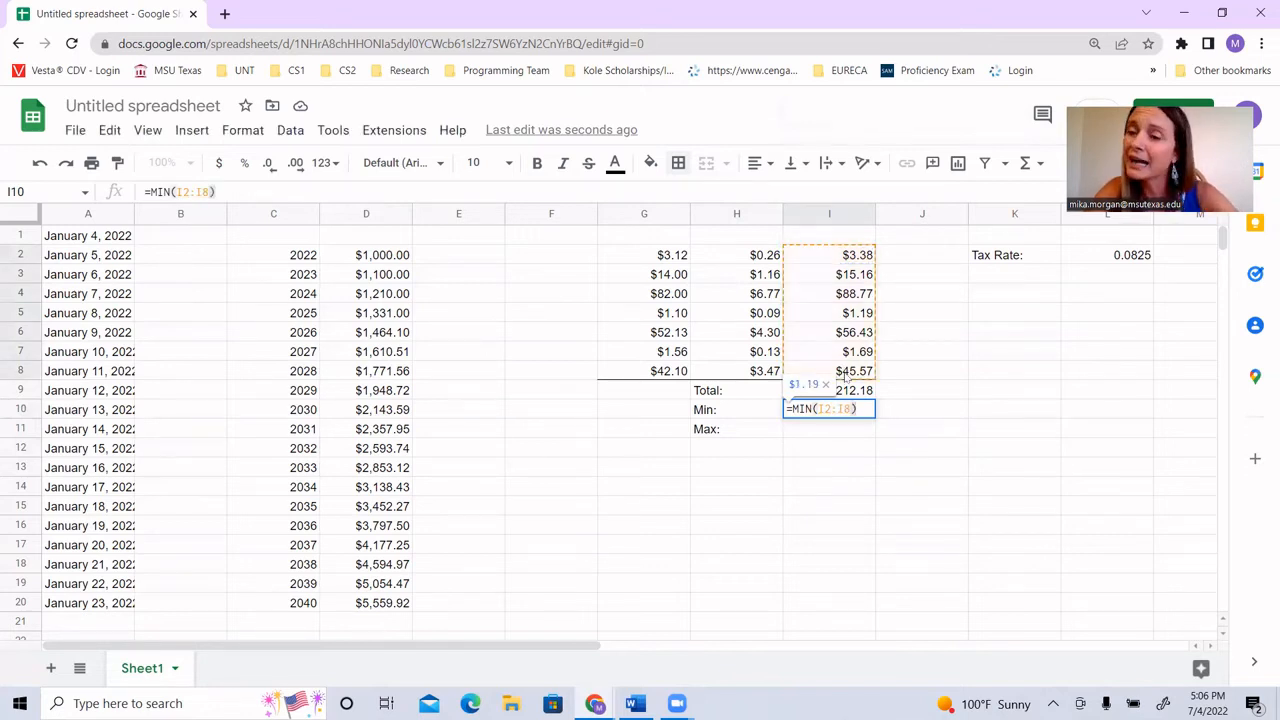
key(Return)
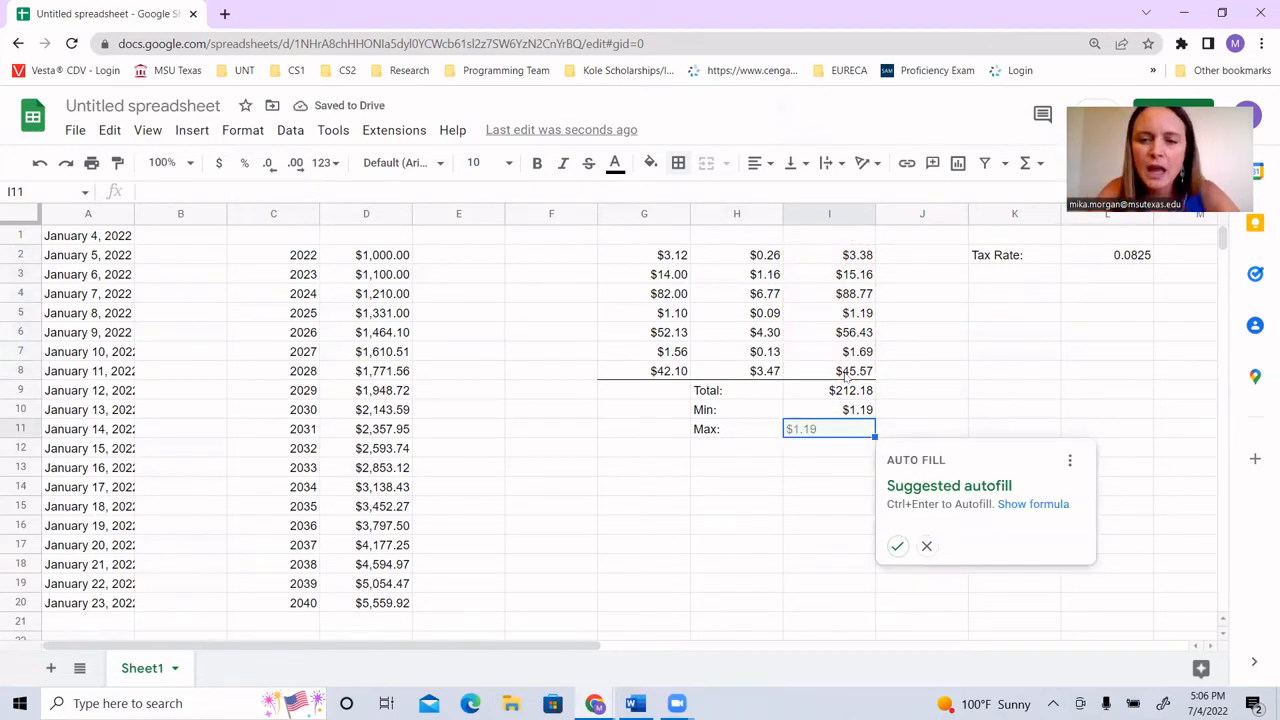
Step: Enter the formula =MAX(I2:I8) in cell I11 beside the Max label, ignoring the suggested autofill
click(833, 431)
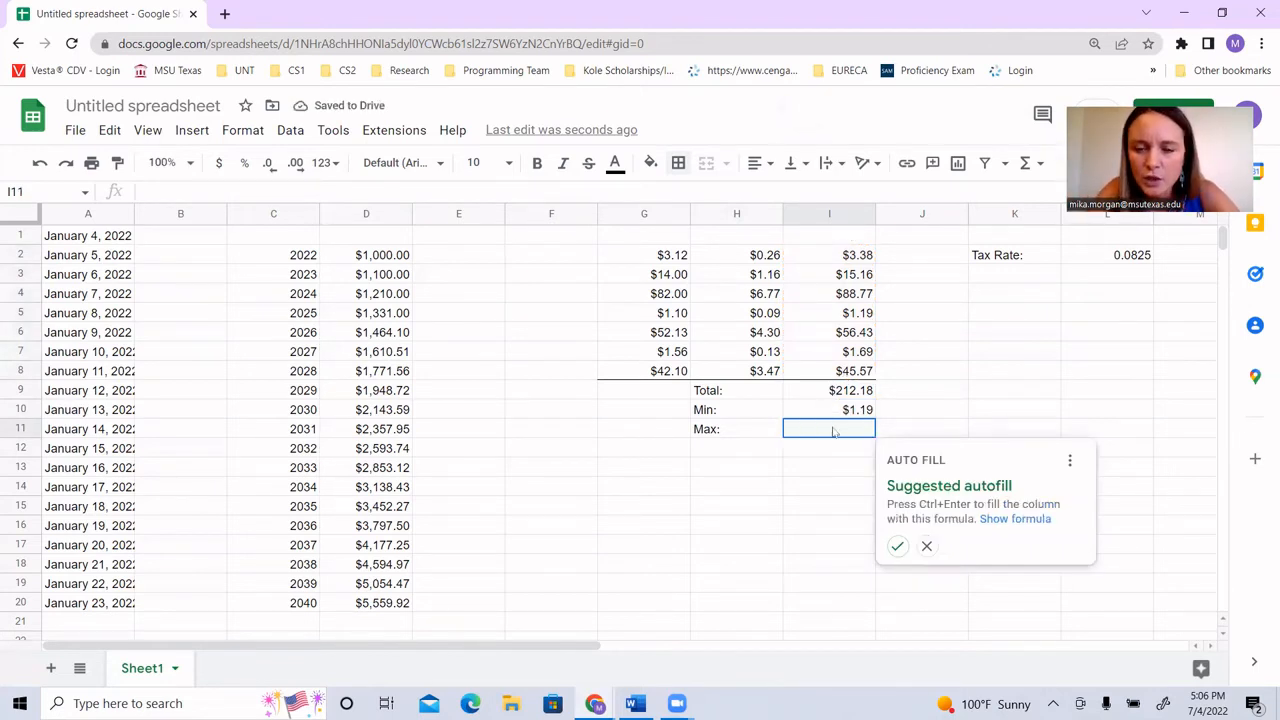
text(=)
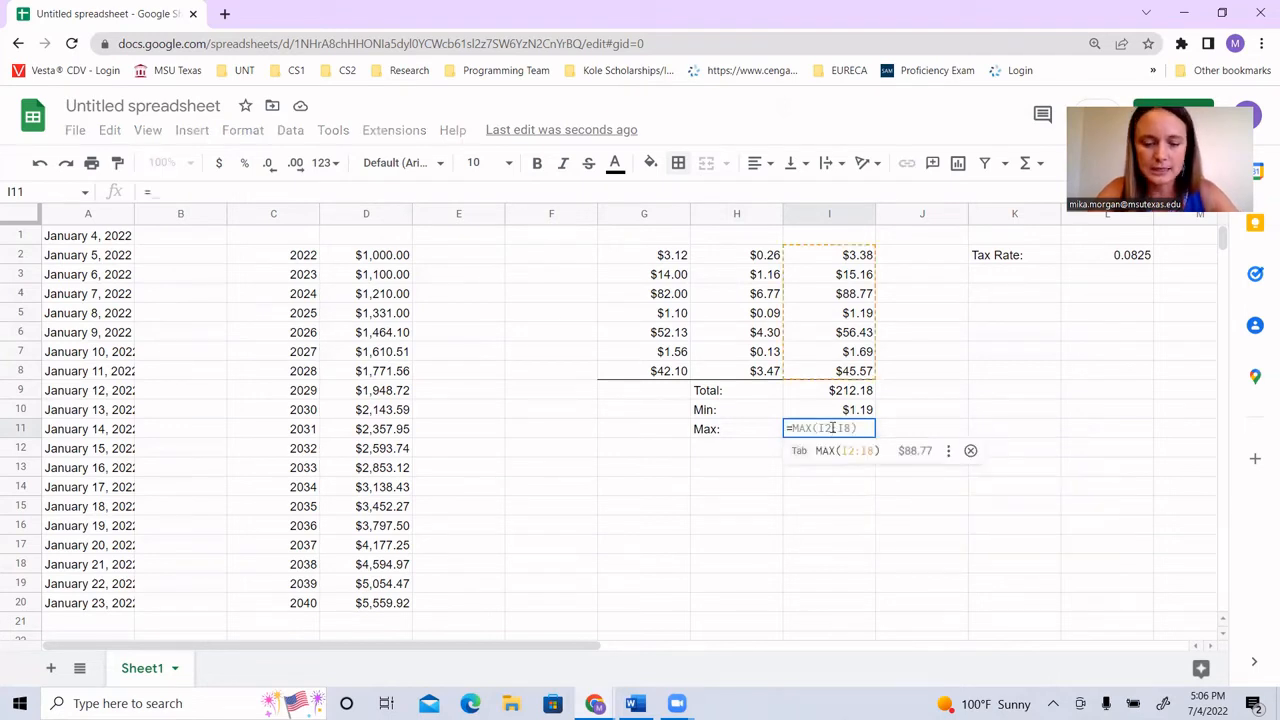
text(MAX(I2:I8)
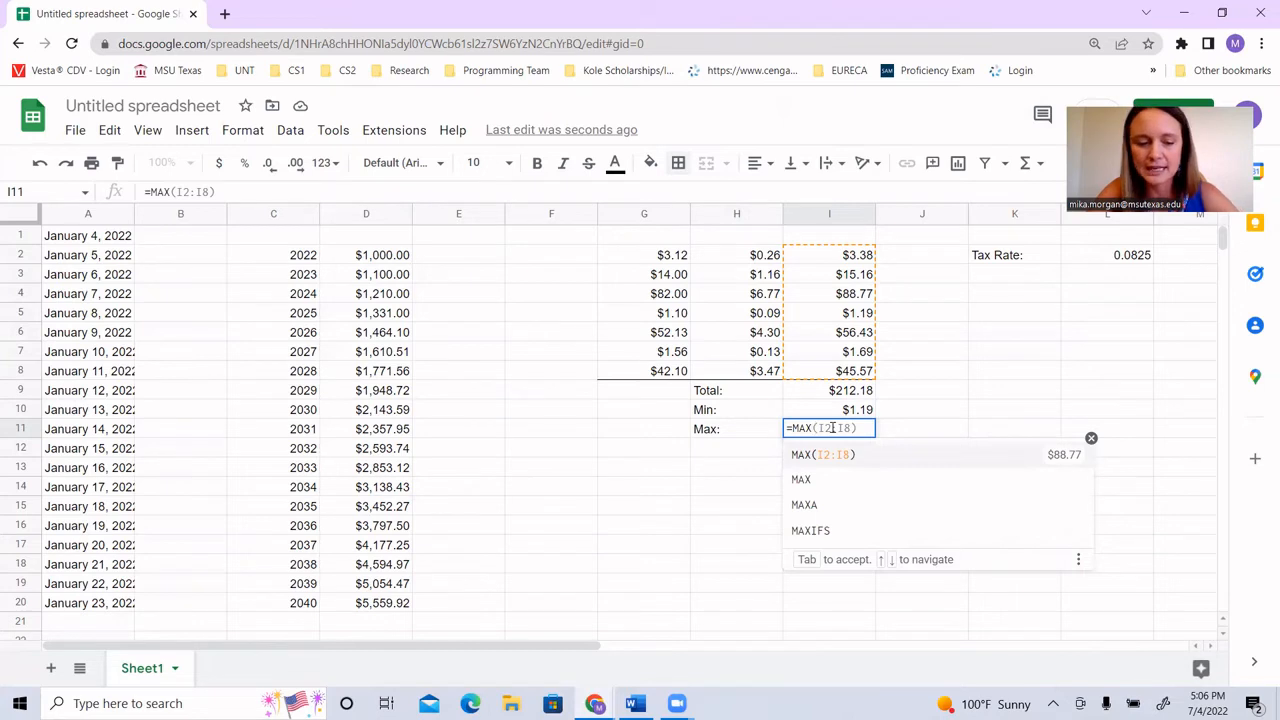
key(Tab)
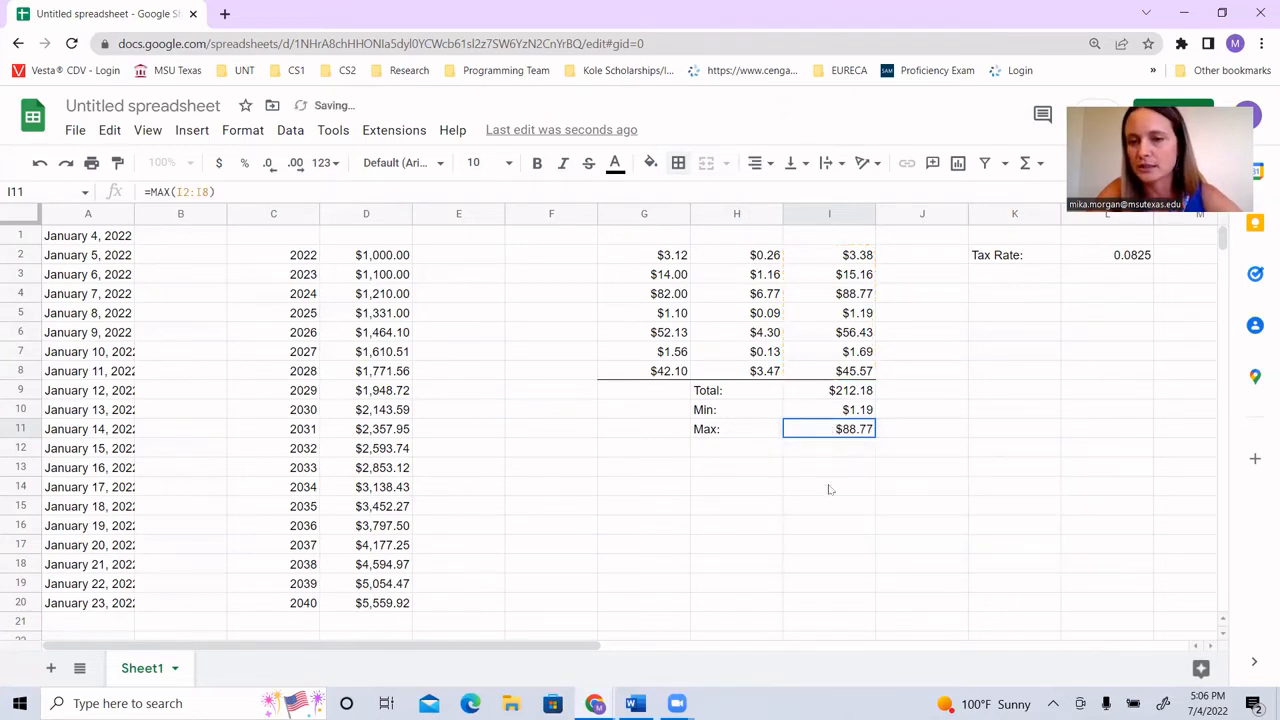
click(830, 507)
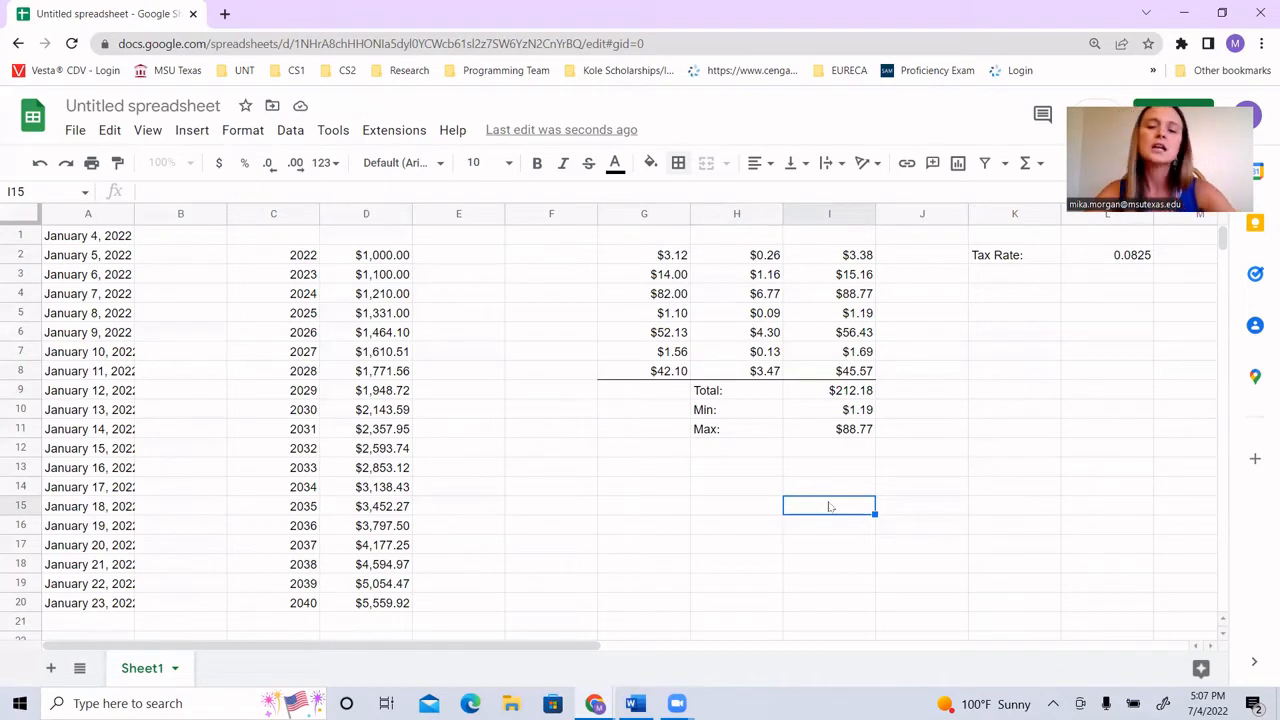
Step: Compare the Min and Max results in I10 and I11 with their matching amounts in cells I5 and I4
click(836, 412)
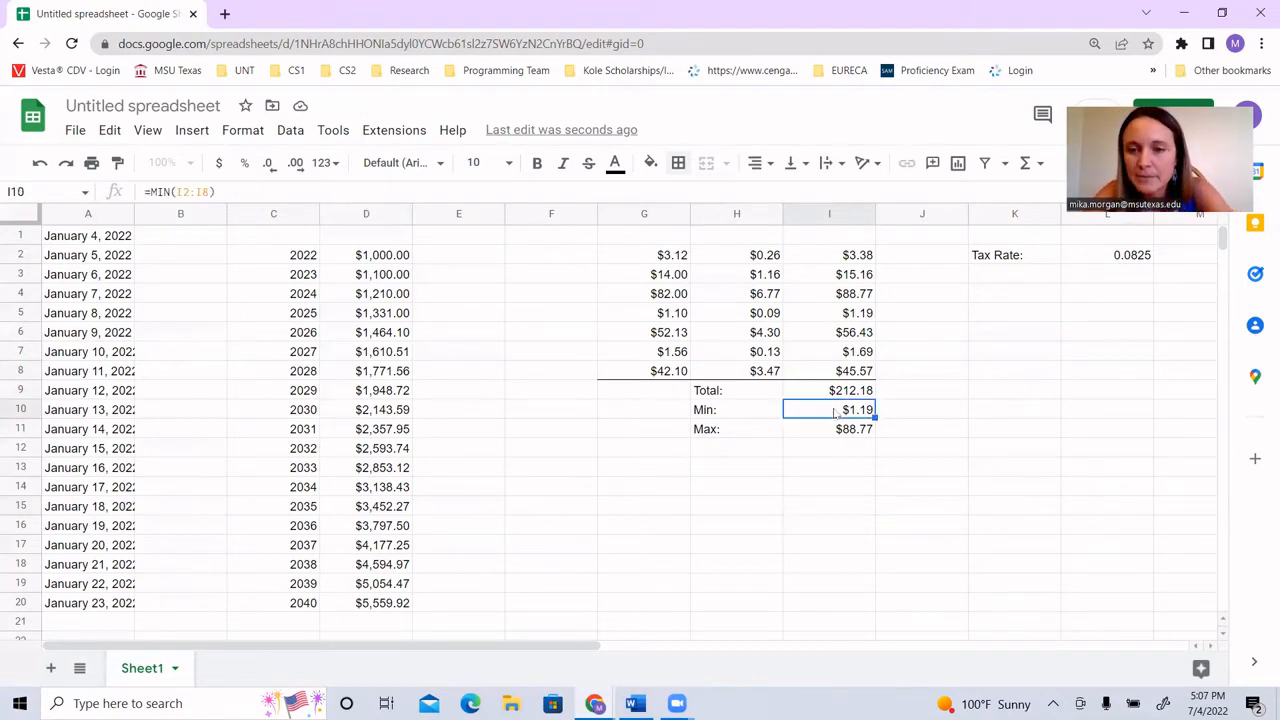
click(829, 316)
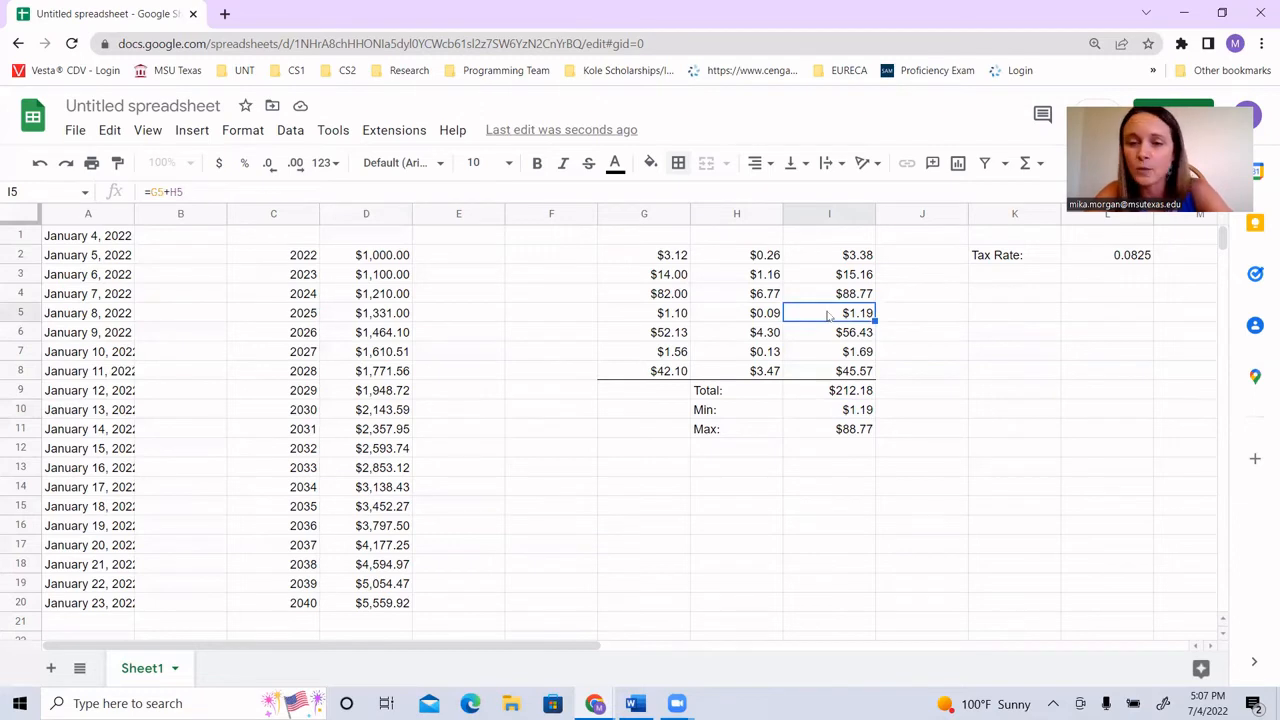
click(831, 424)
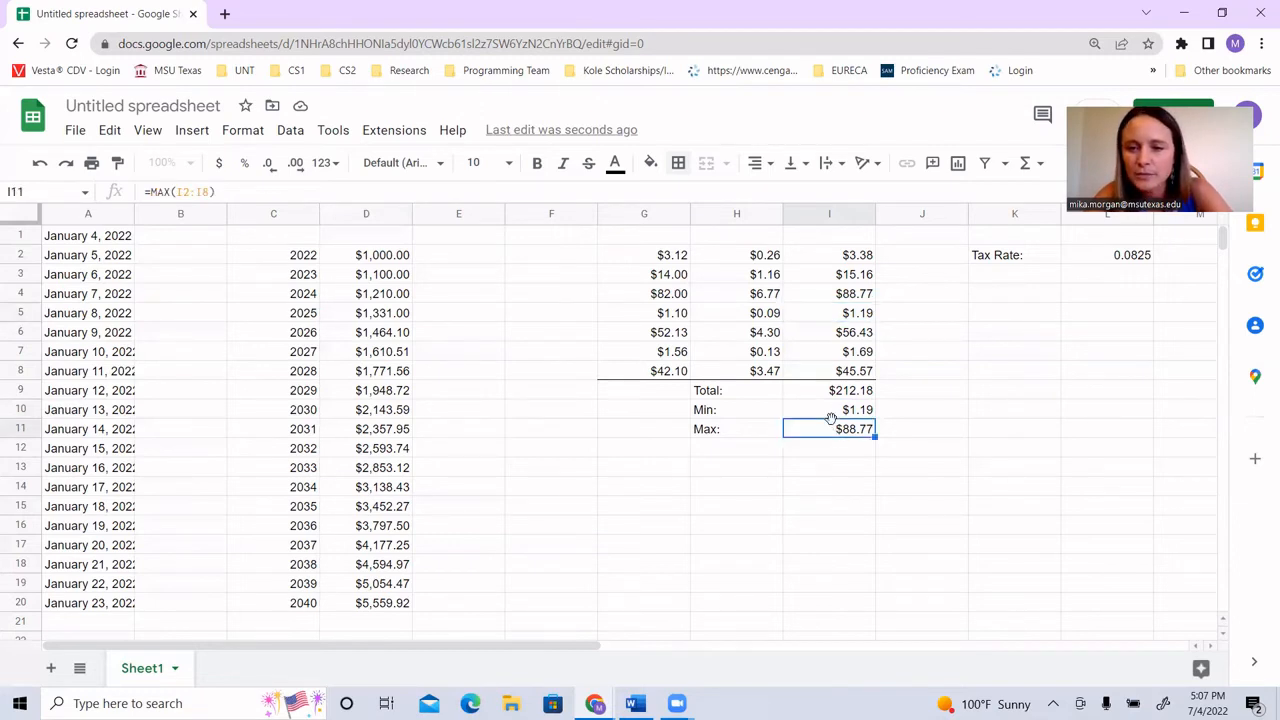
click(839, 297)
click(812, 434)
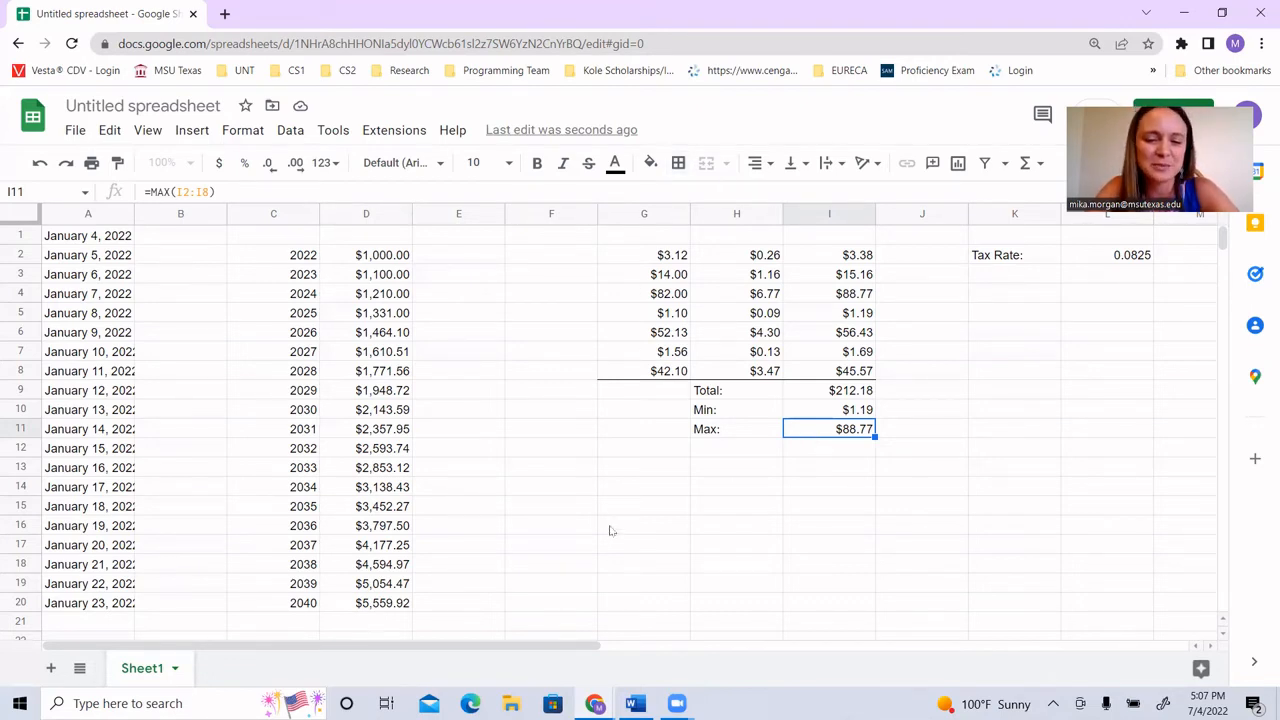
Step: Switch to the exam review page, highlight Average in the Functions list, and return to the spreadsheet
mouse_move(594, 703)
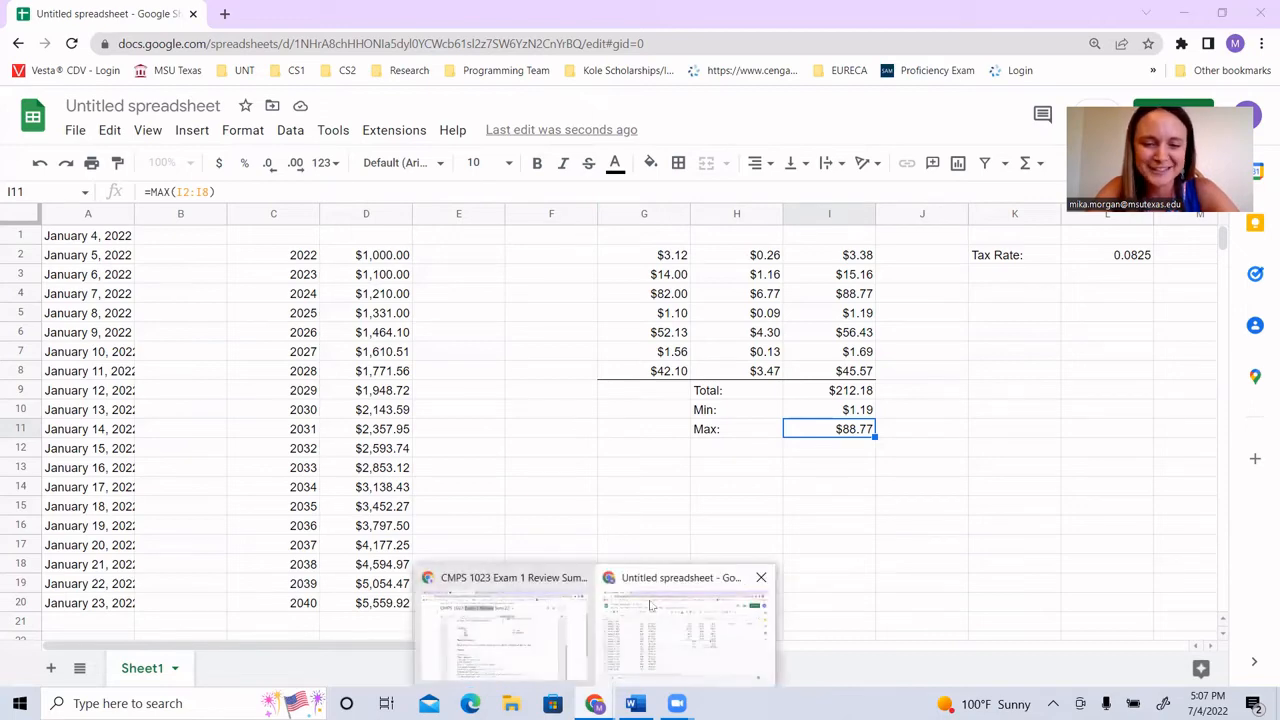
click(549, 631)
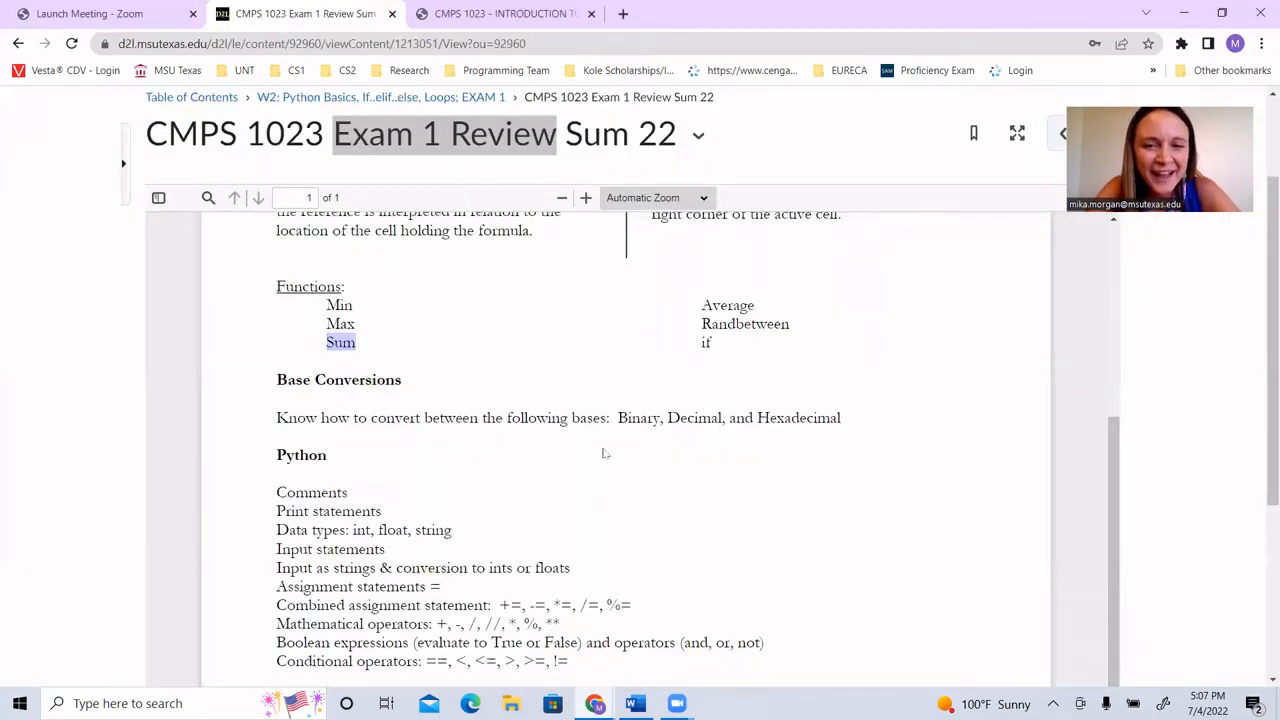
drag(700, 305, 758, 305)
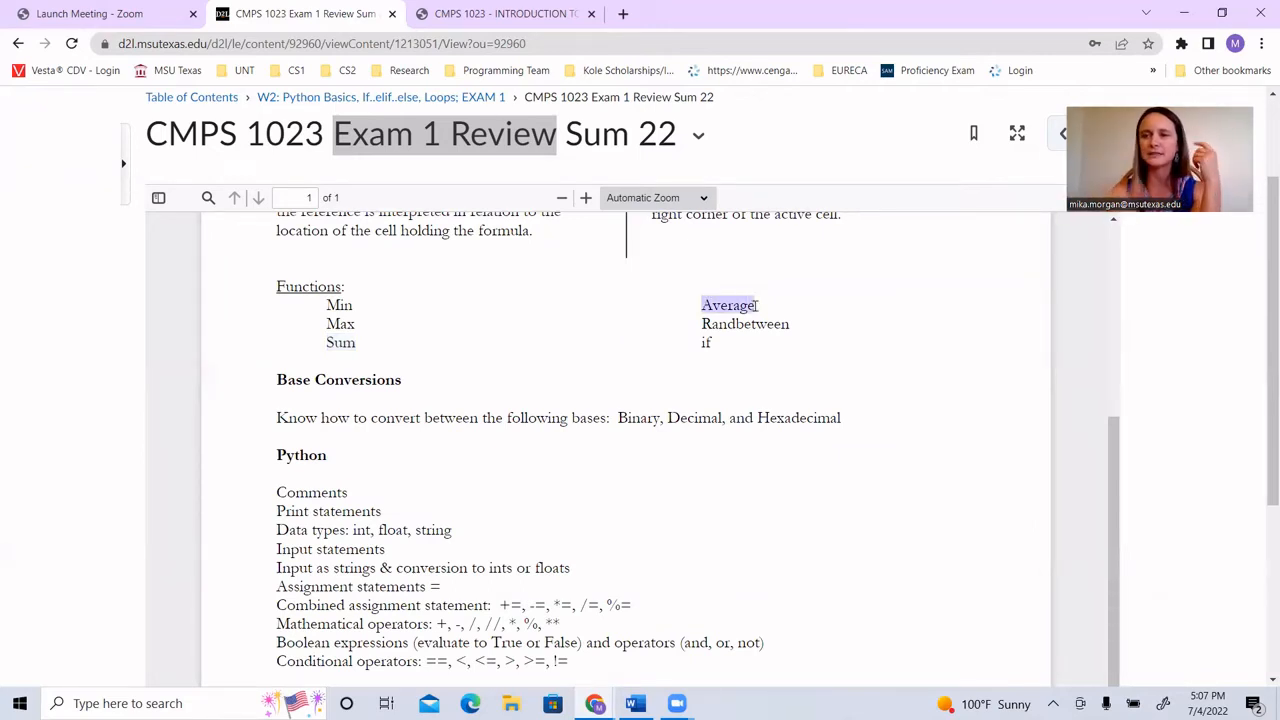
mouse_move(595, 700)
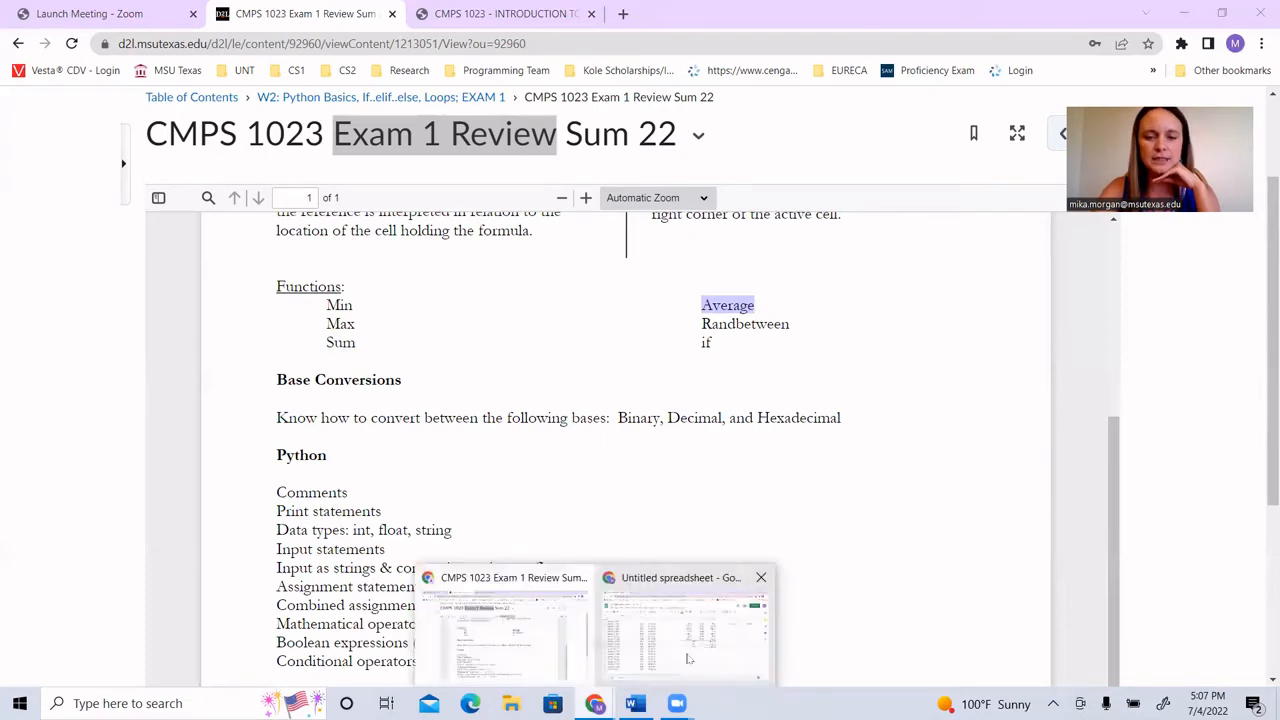
click(687, 658)
Step: Label cell H12 "Average:" and enter the suggested formula =AVERAGE(I2:I8) beside it in I12
click(754, 452)
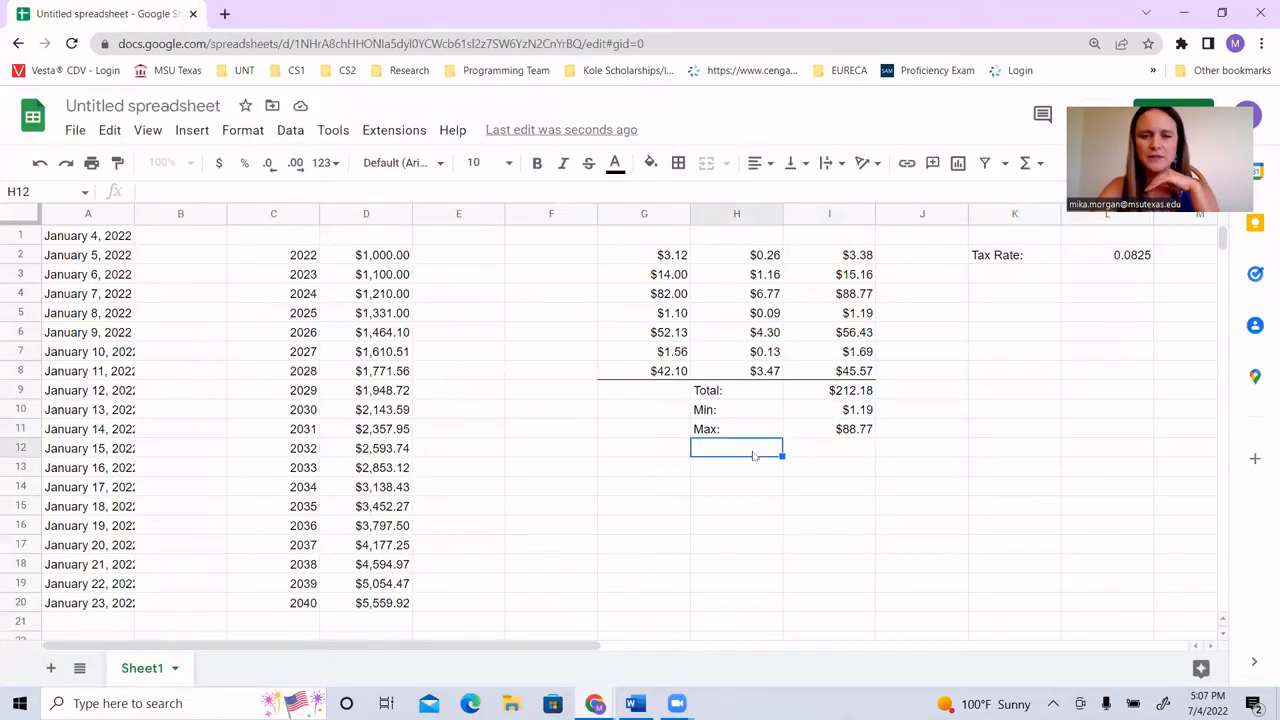
text(Ave)
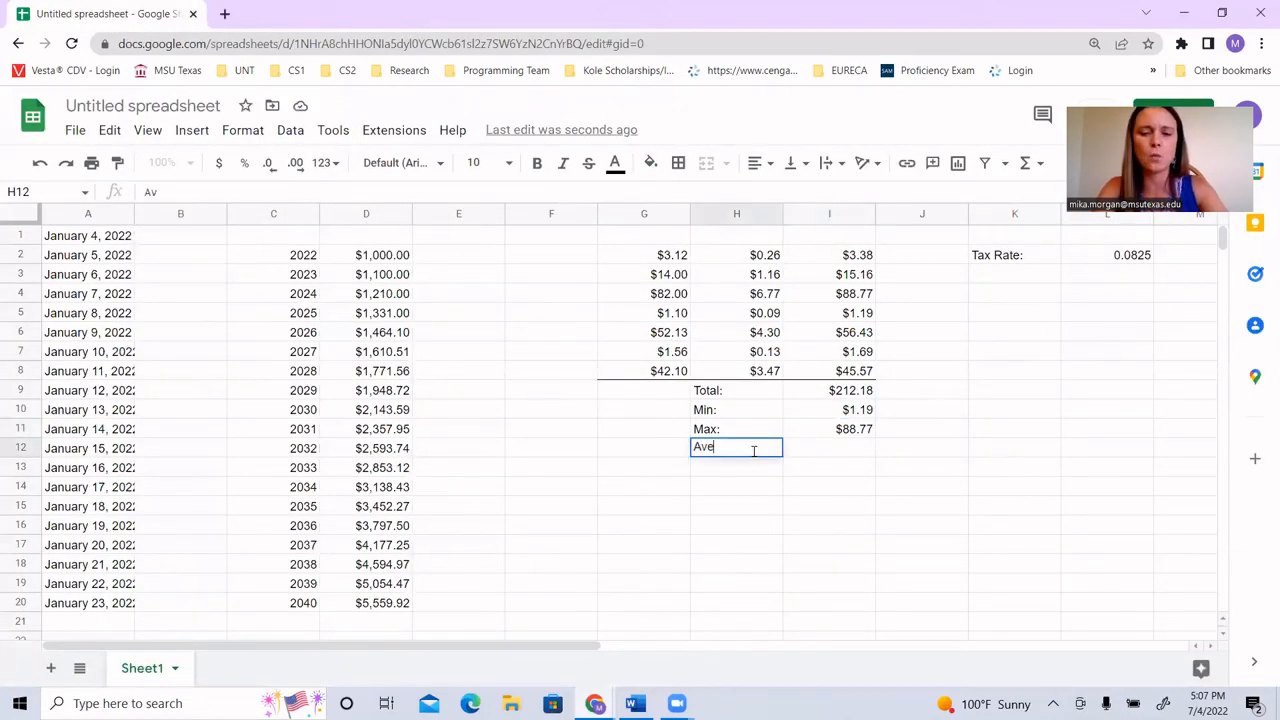
text(rage:)
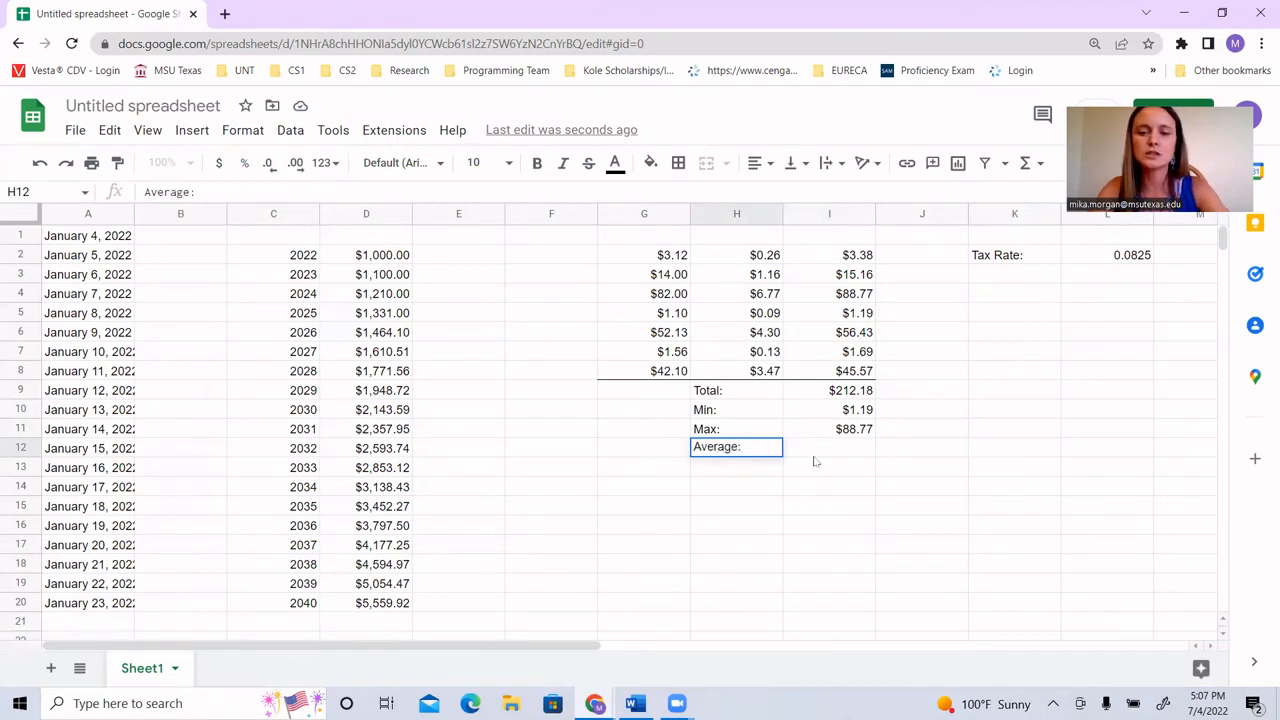
click(818, 454)
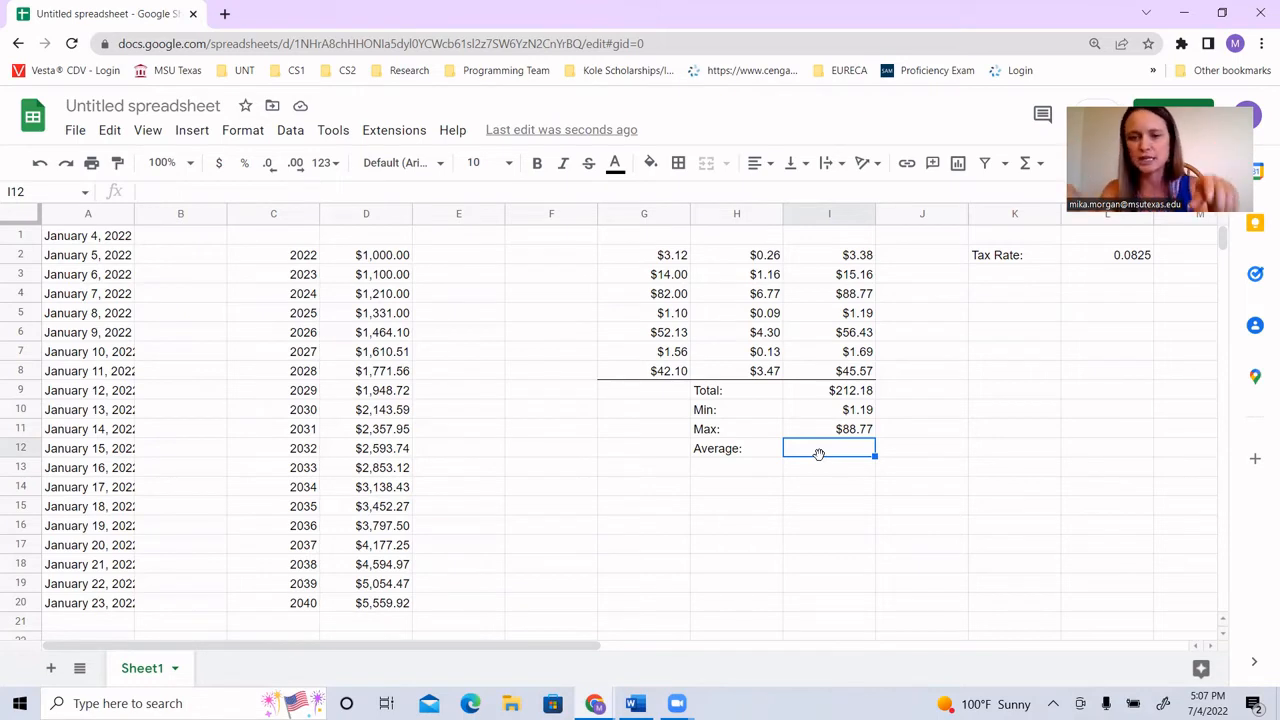
text(=)
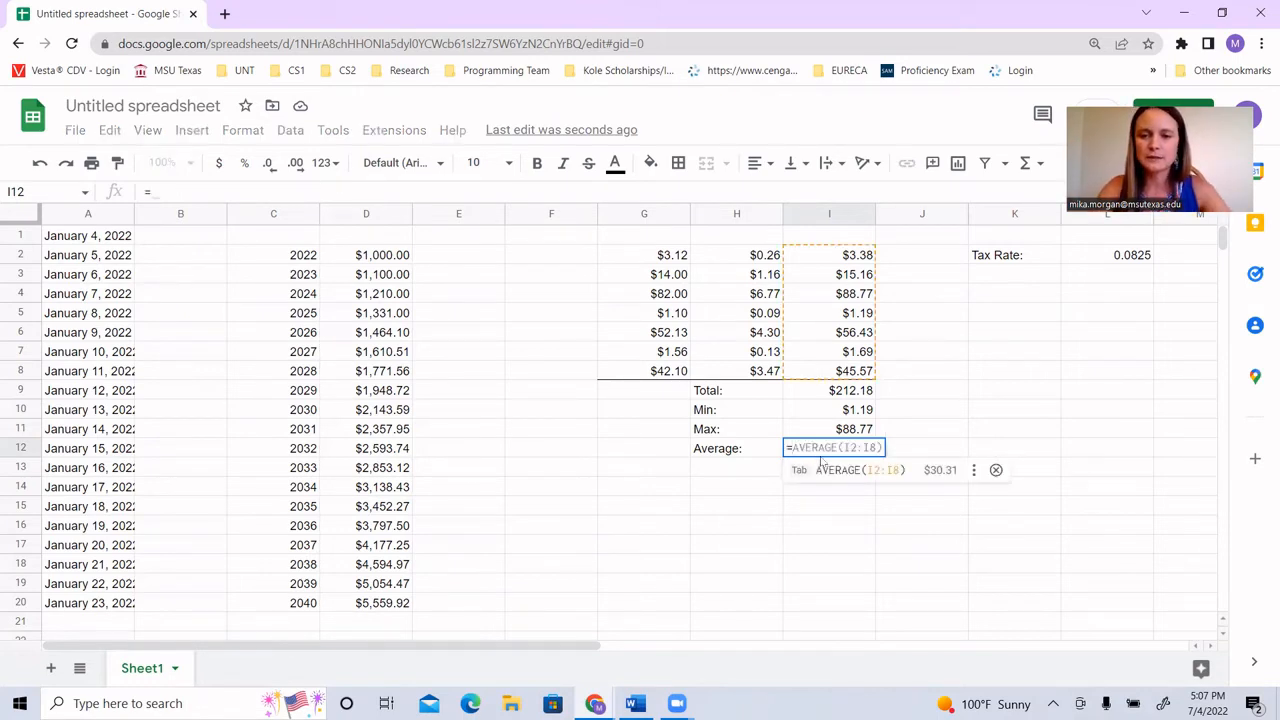
key(Tab)
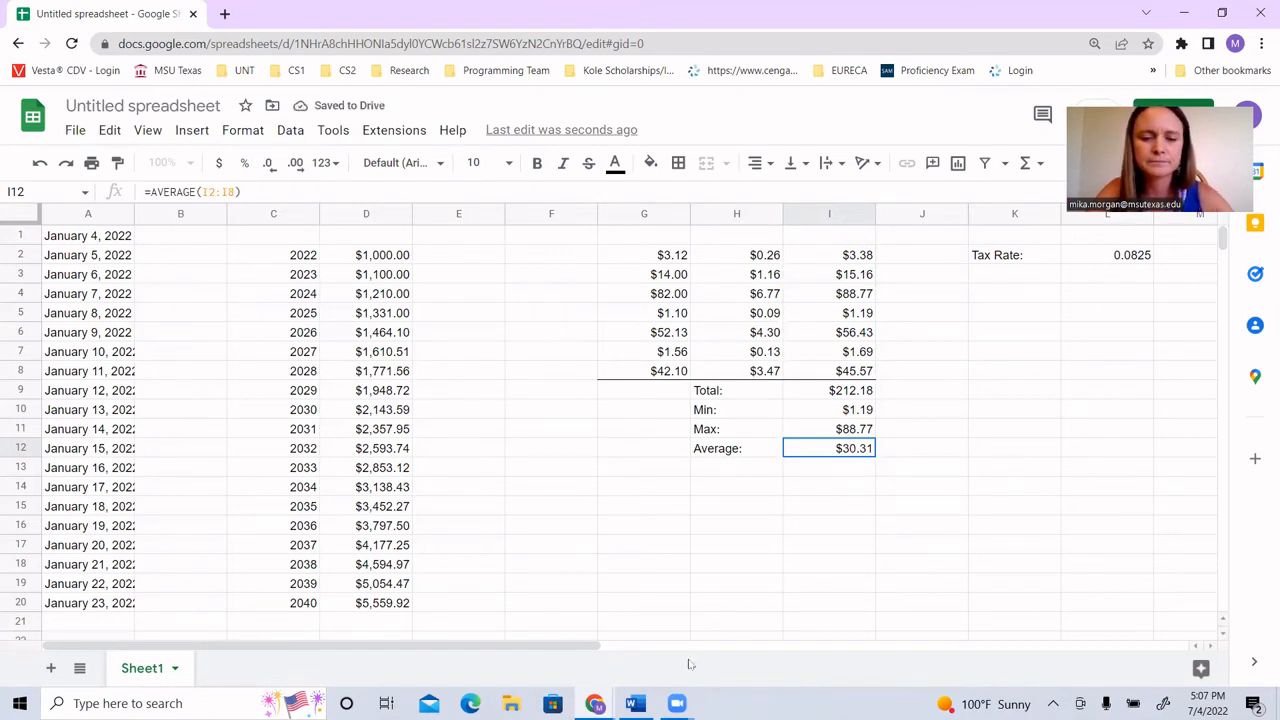
Step: Switch to the exam review page and highlight Randbetween and if in turn in the Functions list
mouse_move(605, 700)
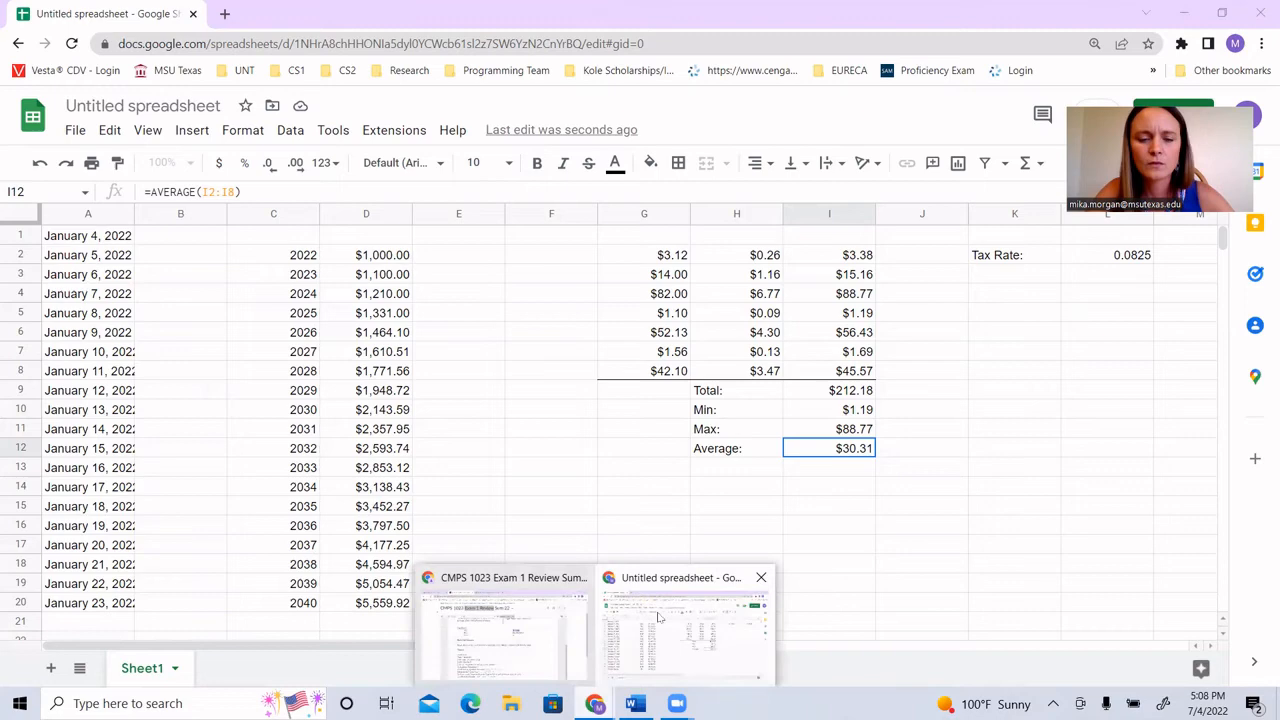
click(497, 621)
drag(703, 323, 790, 321)
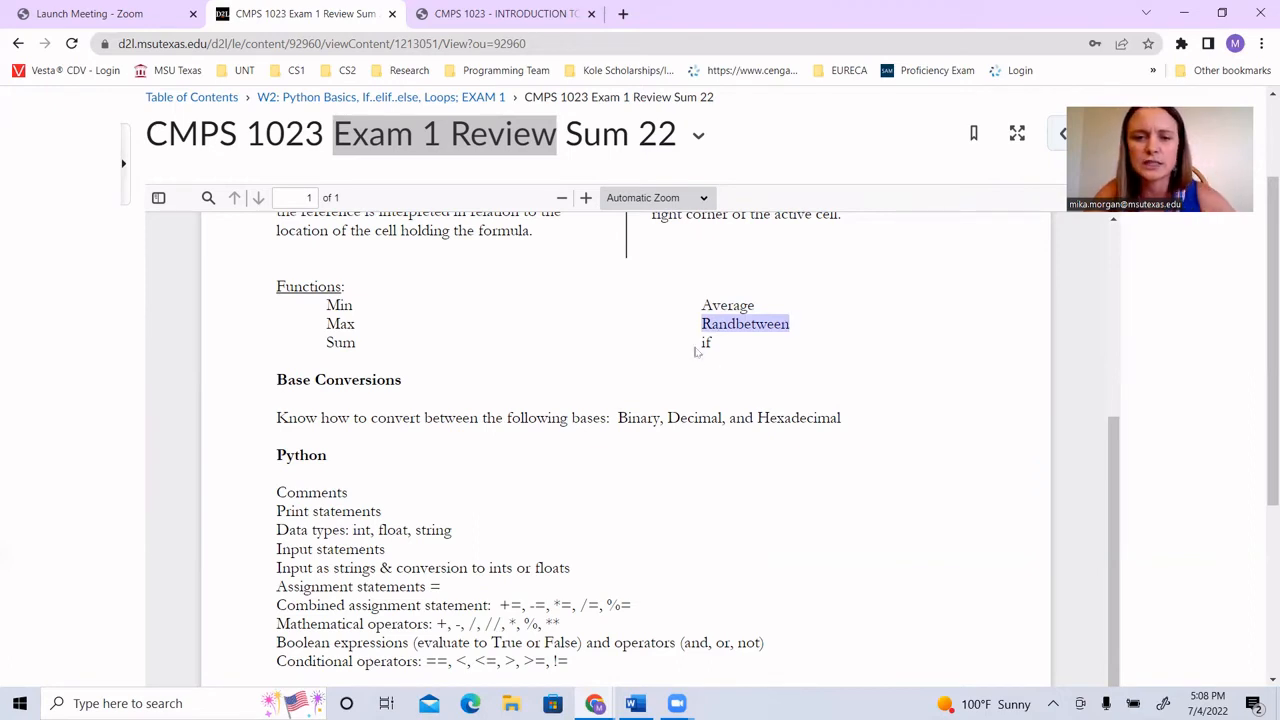
click(705, 342)
drag(703, 342, 714, 342)
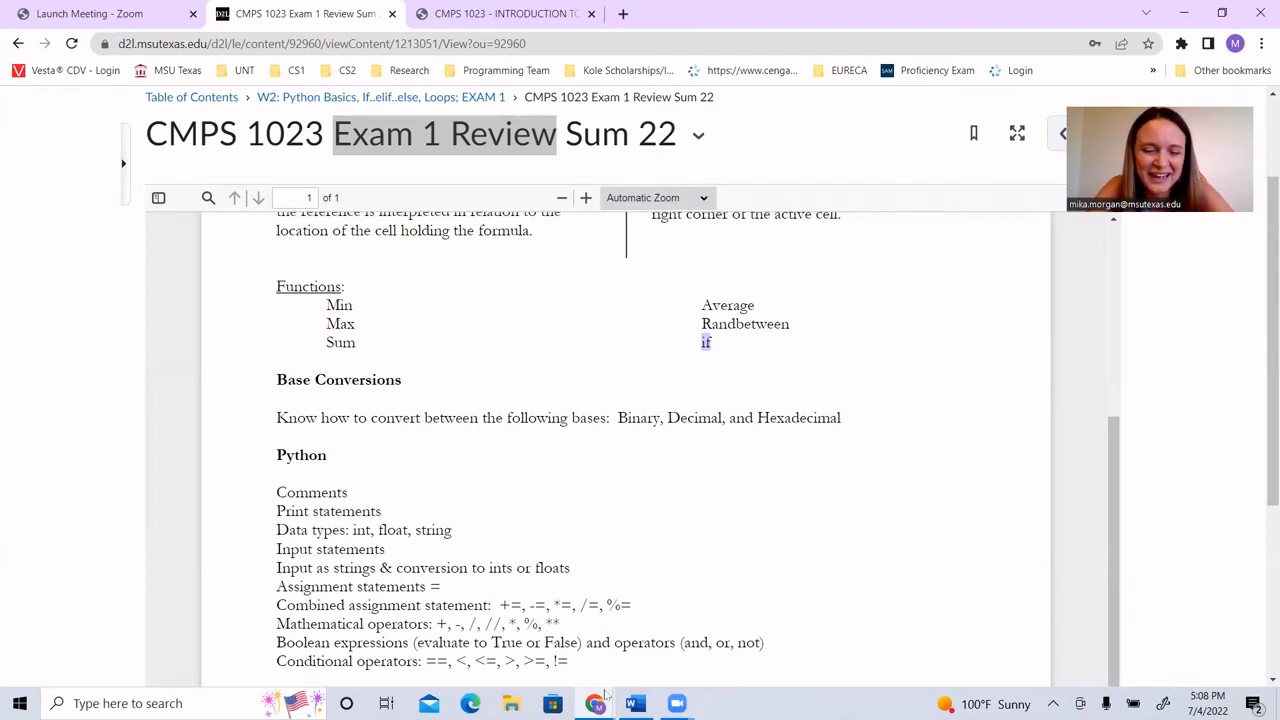
Step: Return to the spreadsheet and start an IF formula in I13 with the condition I9 > 100
mouse_move(595, 700)
click(675, 650)
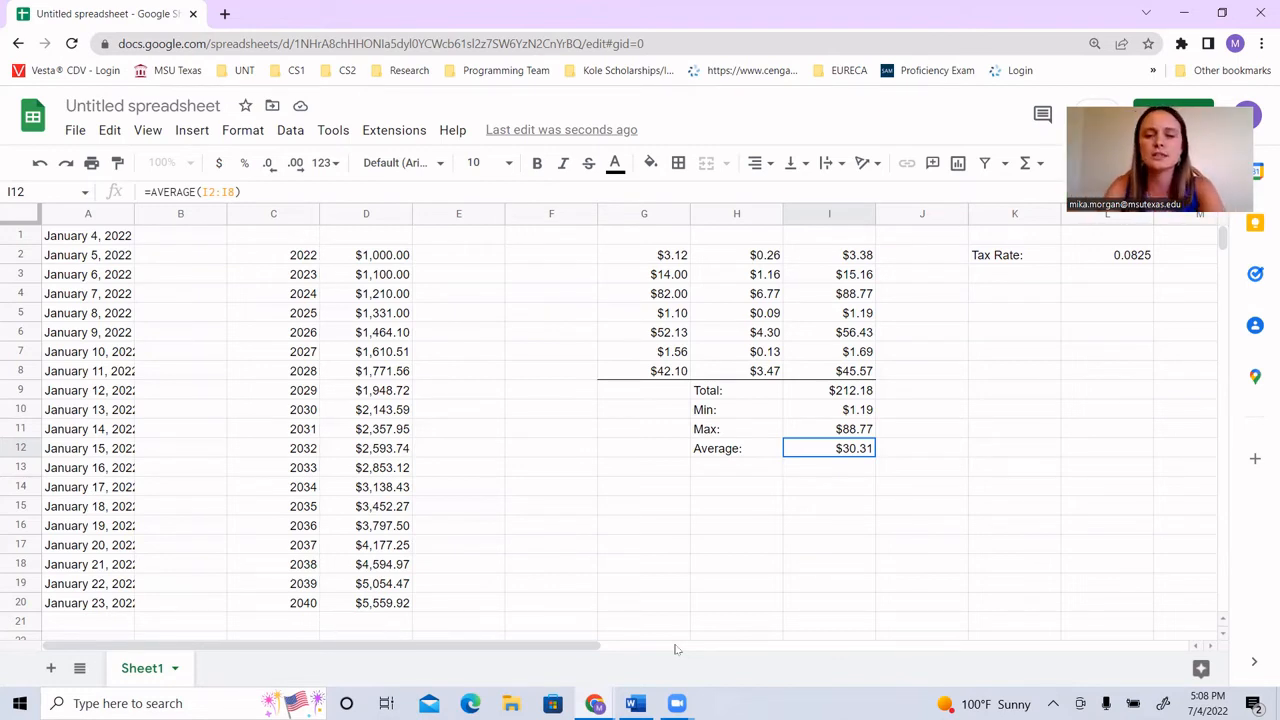
click(826, 471)
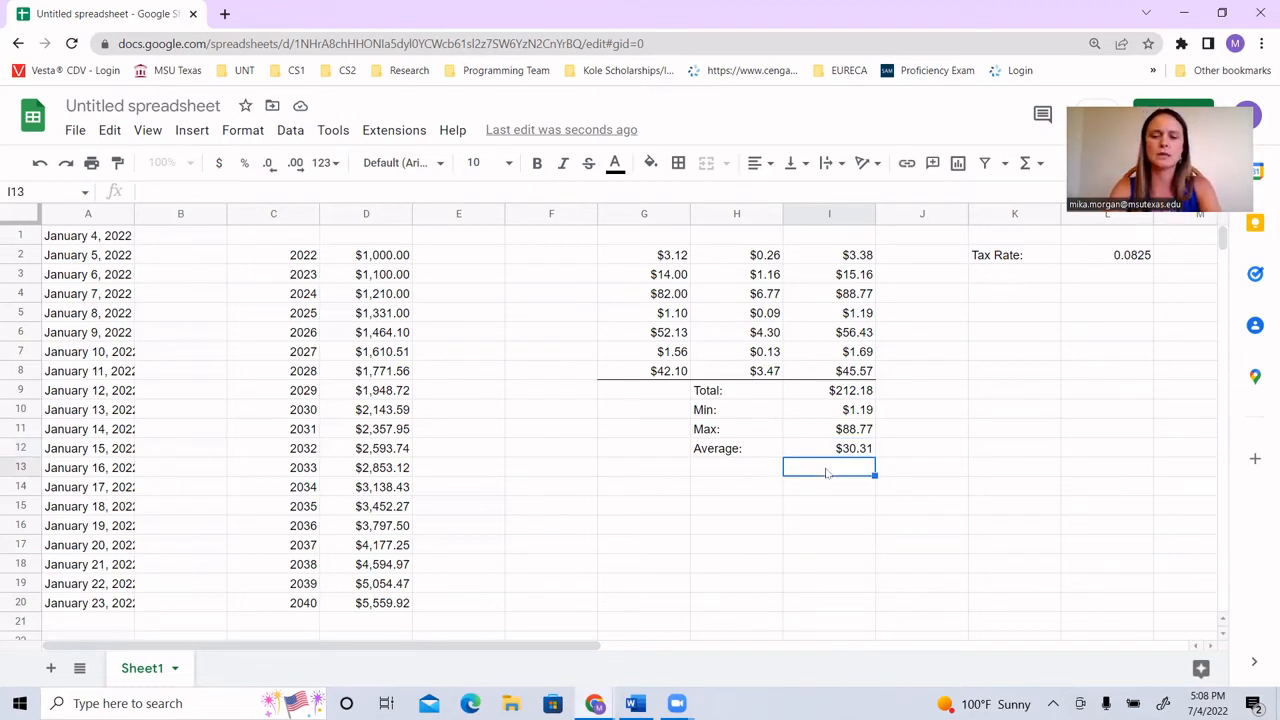
text(=if)
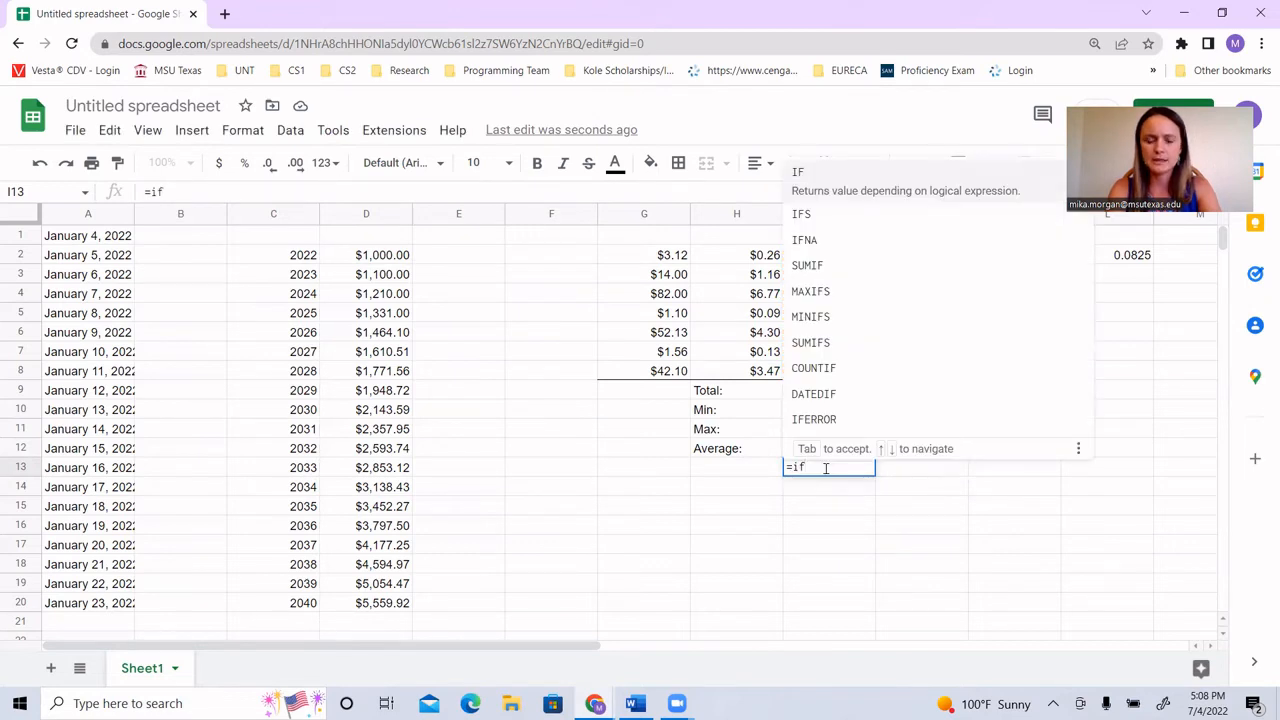
text(()
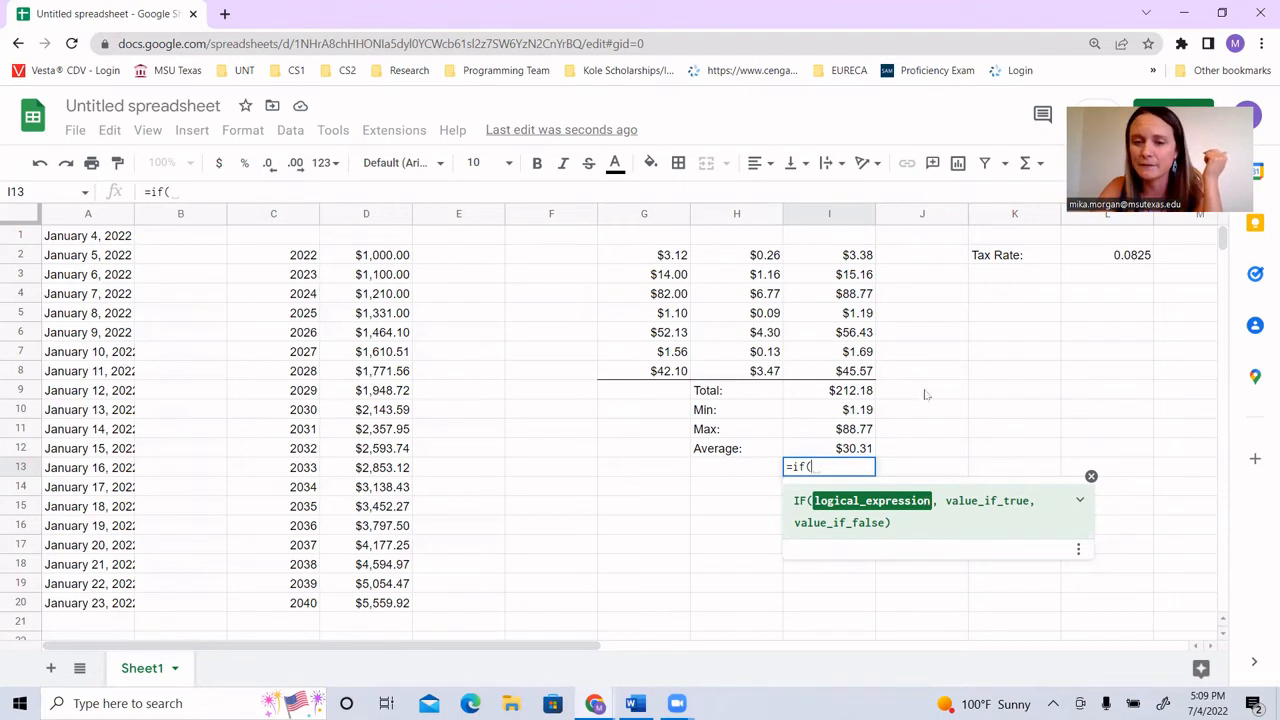
click(851, 392)
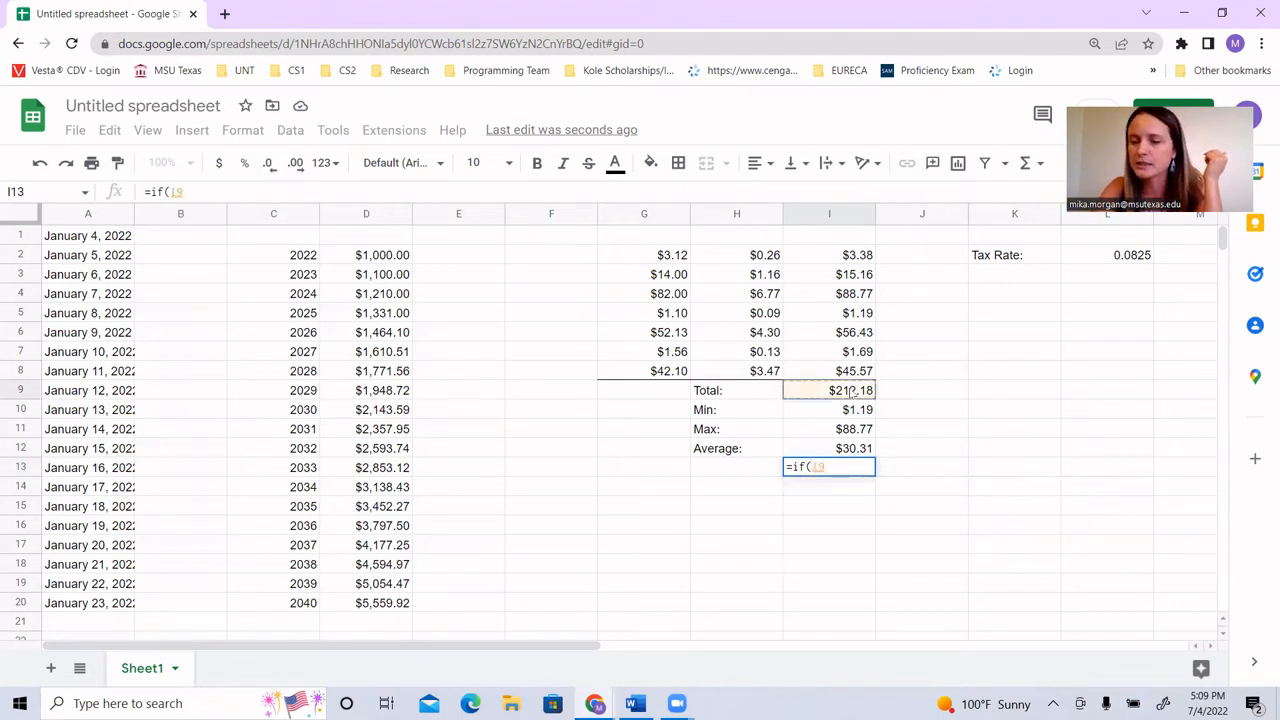
text(> )
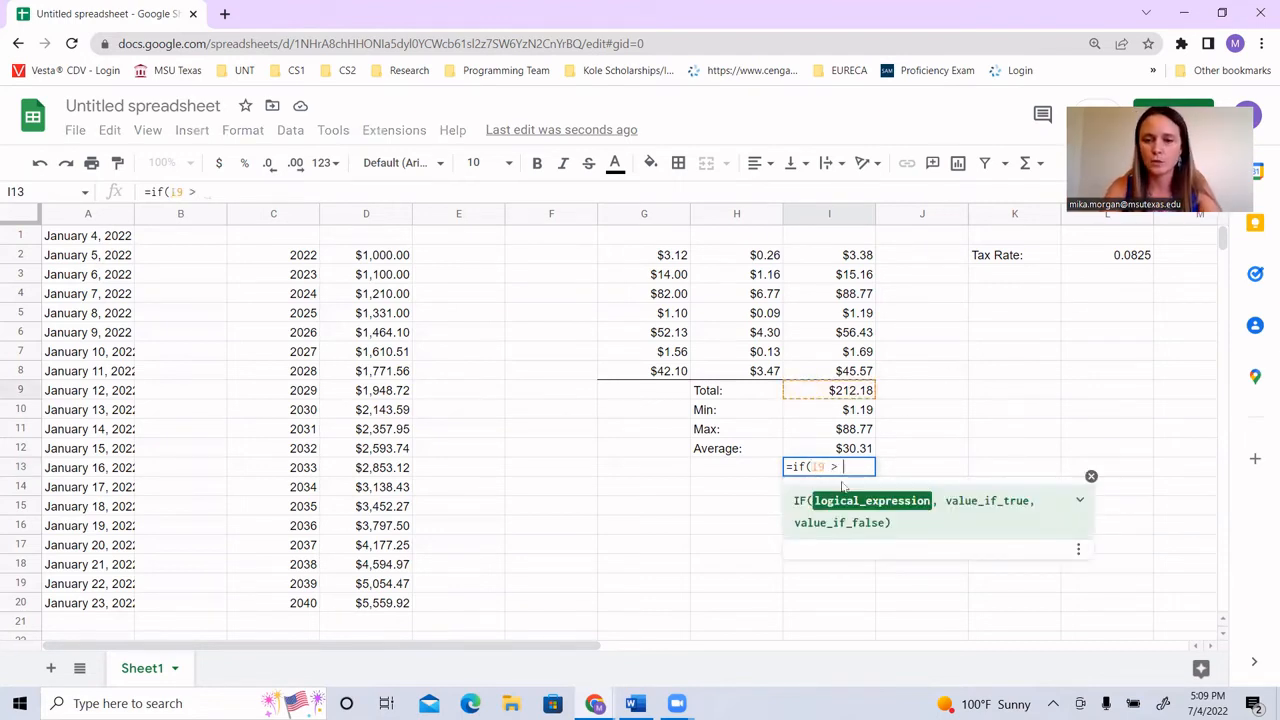
text(100)
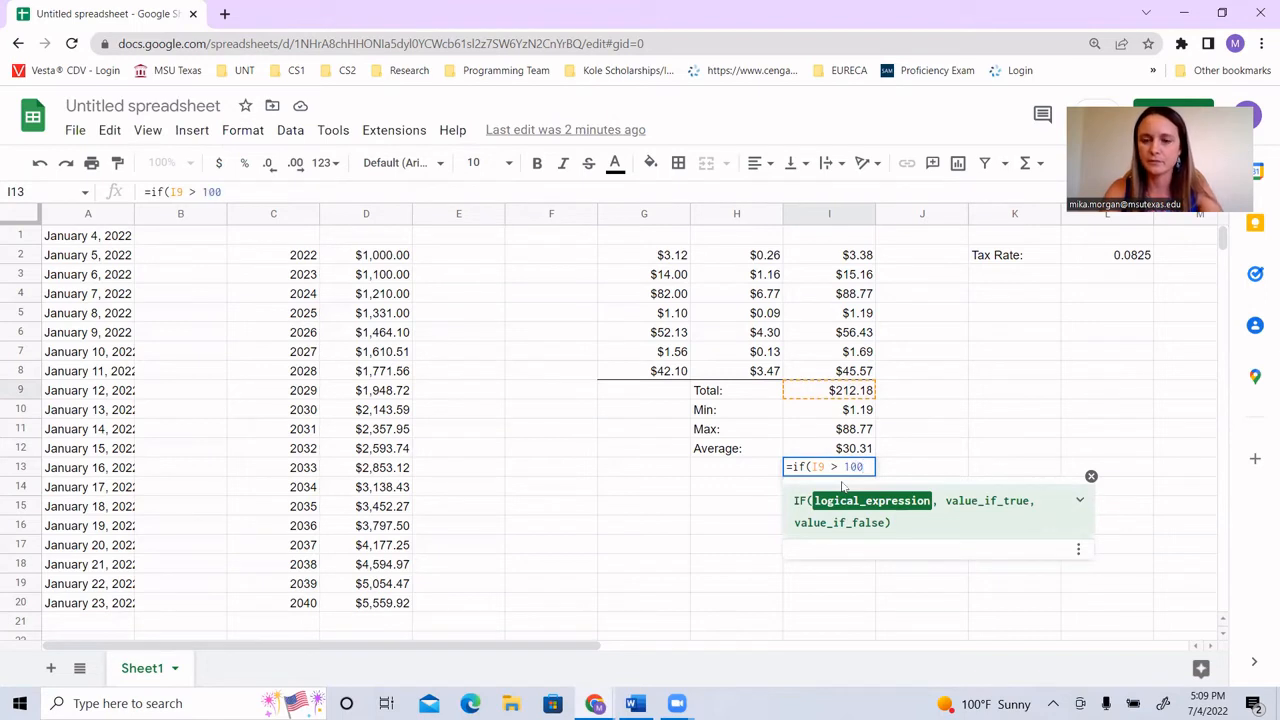
text())
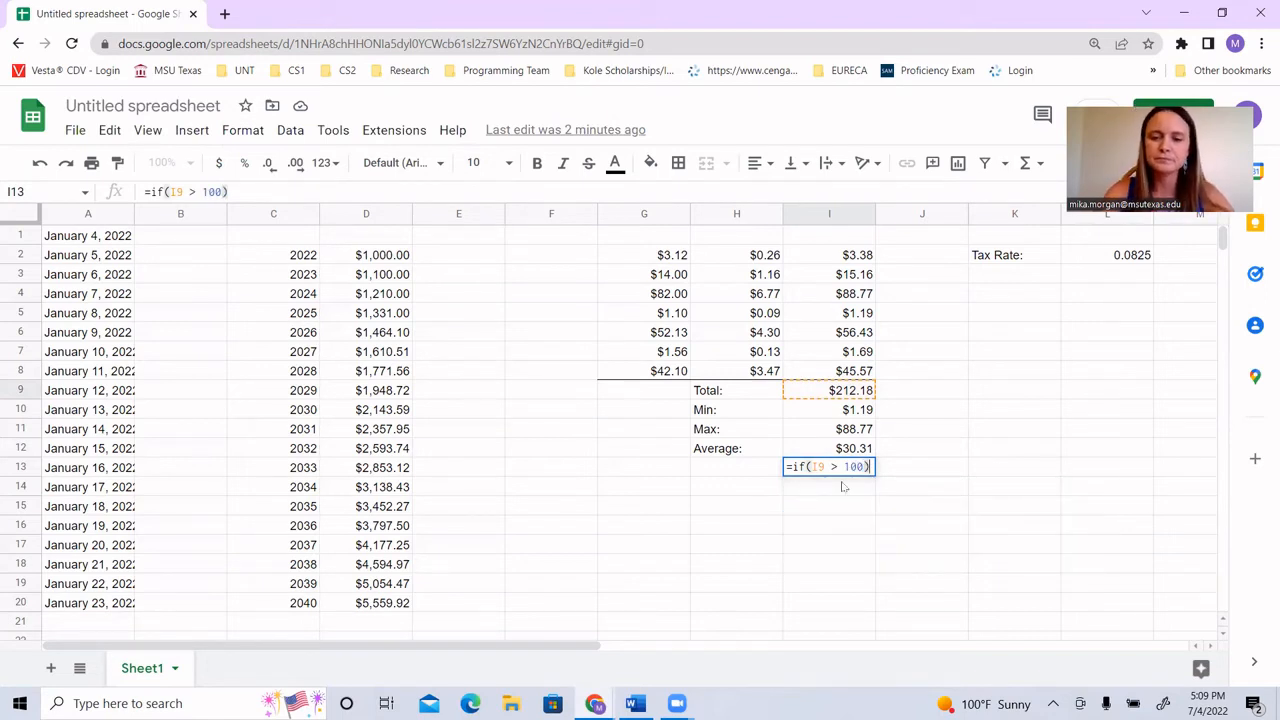
Step: Complete the IF formula in I13 so it gives 0 when true and 30 when false
key(Left)
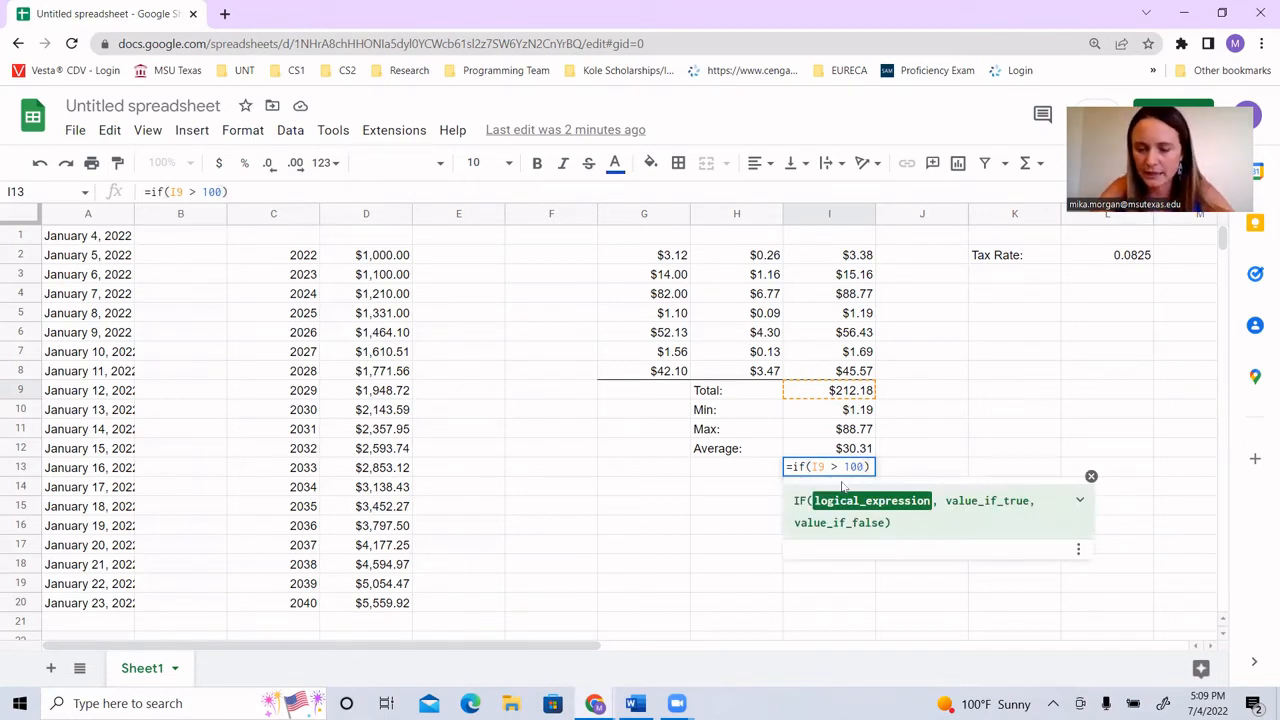
text(, )
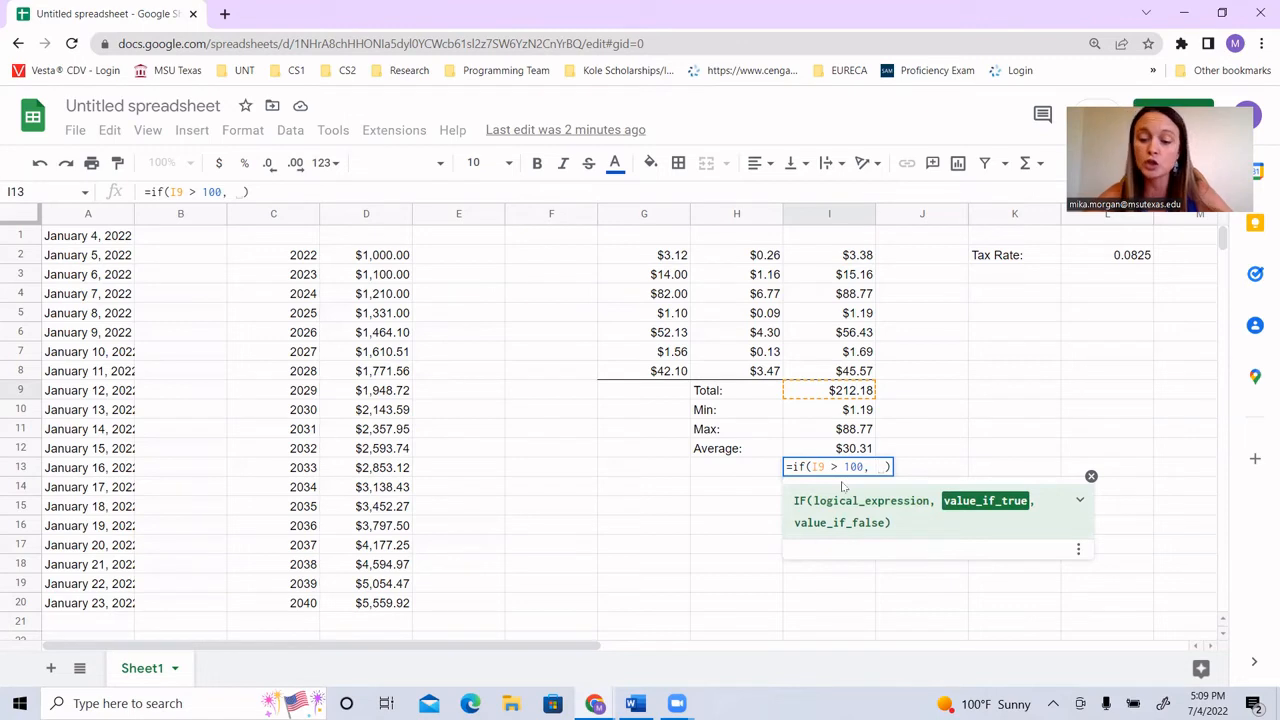
text(0)
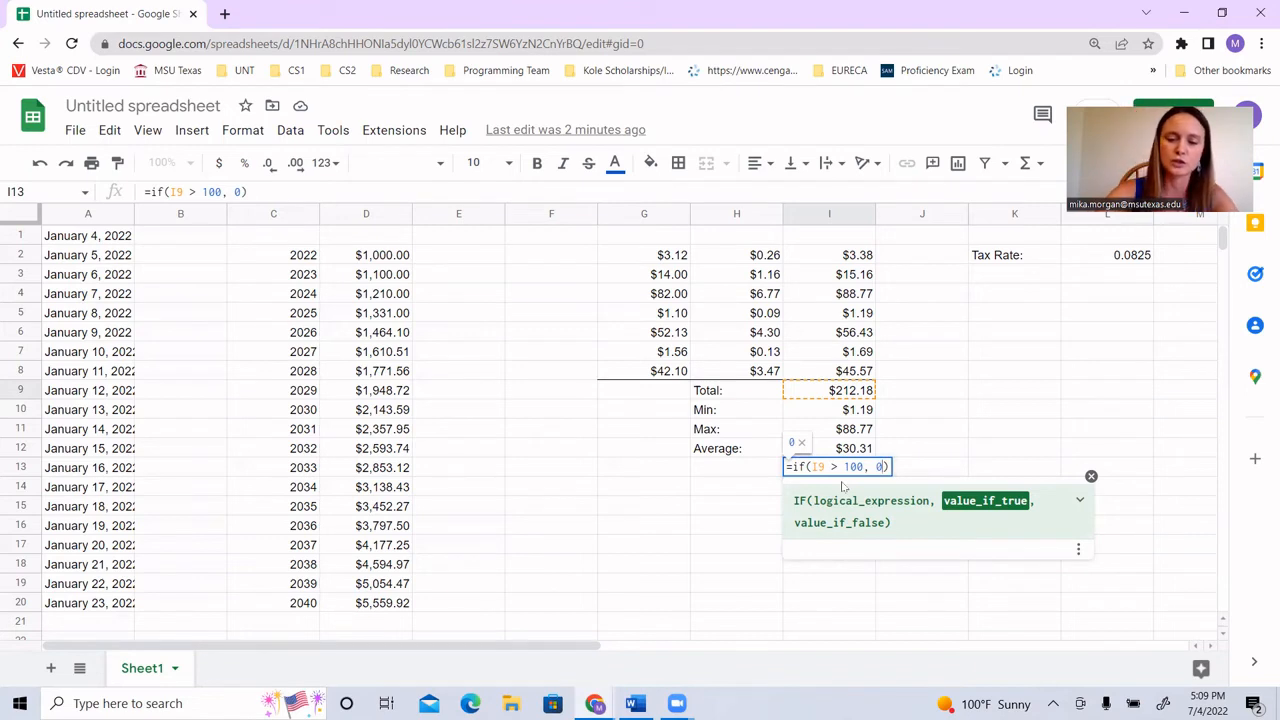
text(,)
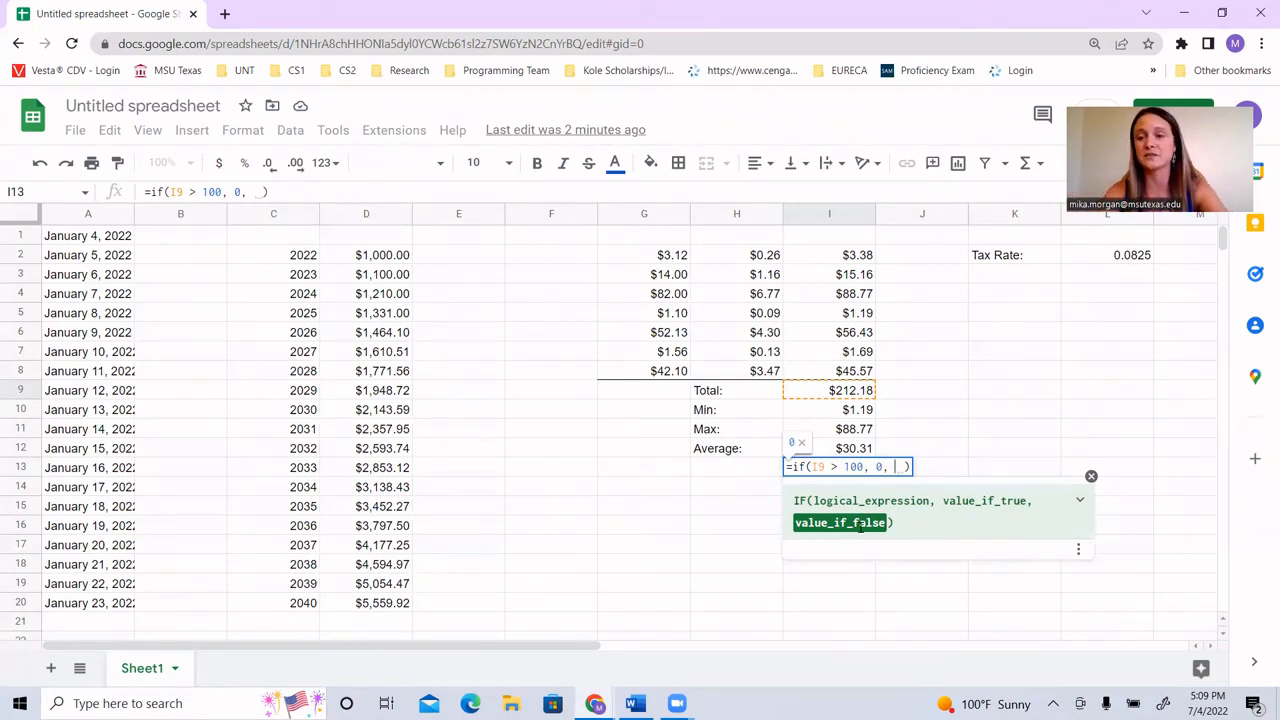
text(10)
key(Return)
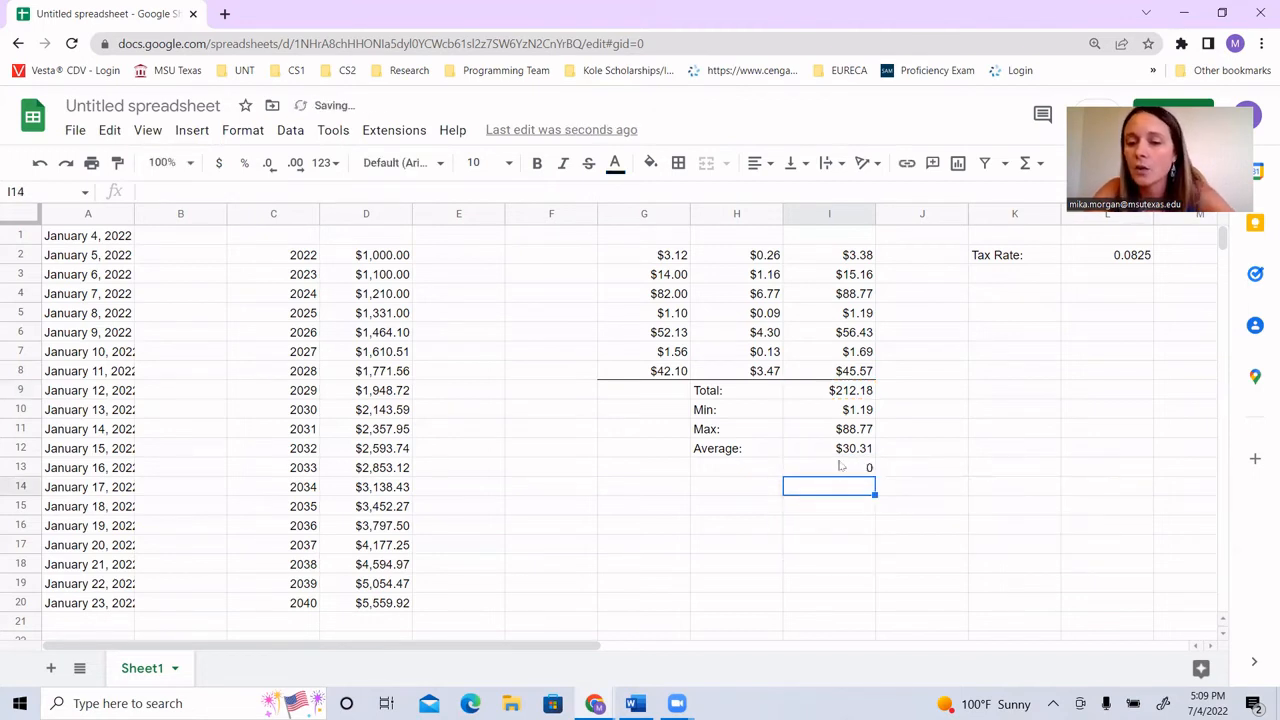
Step: Label cell H13 "Shipping:" and format the IF result in I13 as currency
click(843, 470)
click(745, 470)
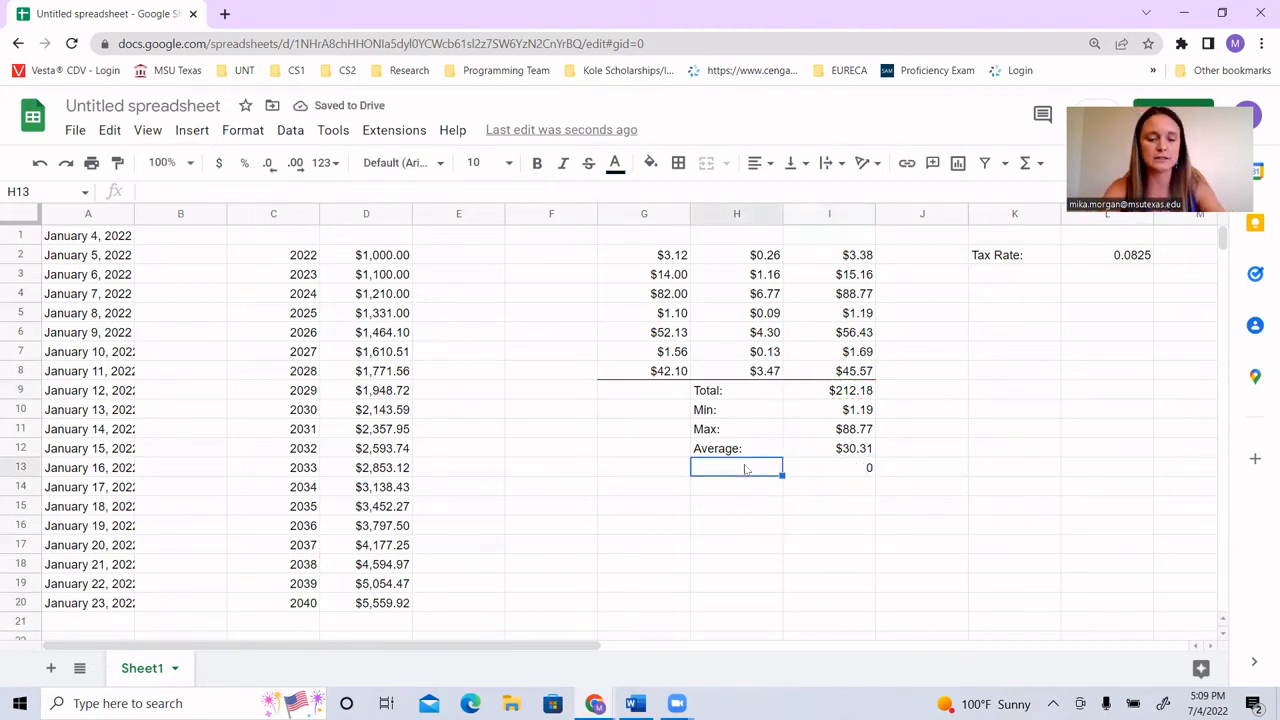
text(Shipping:)
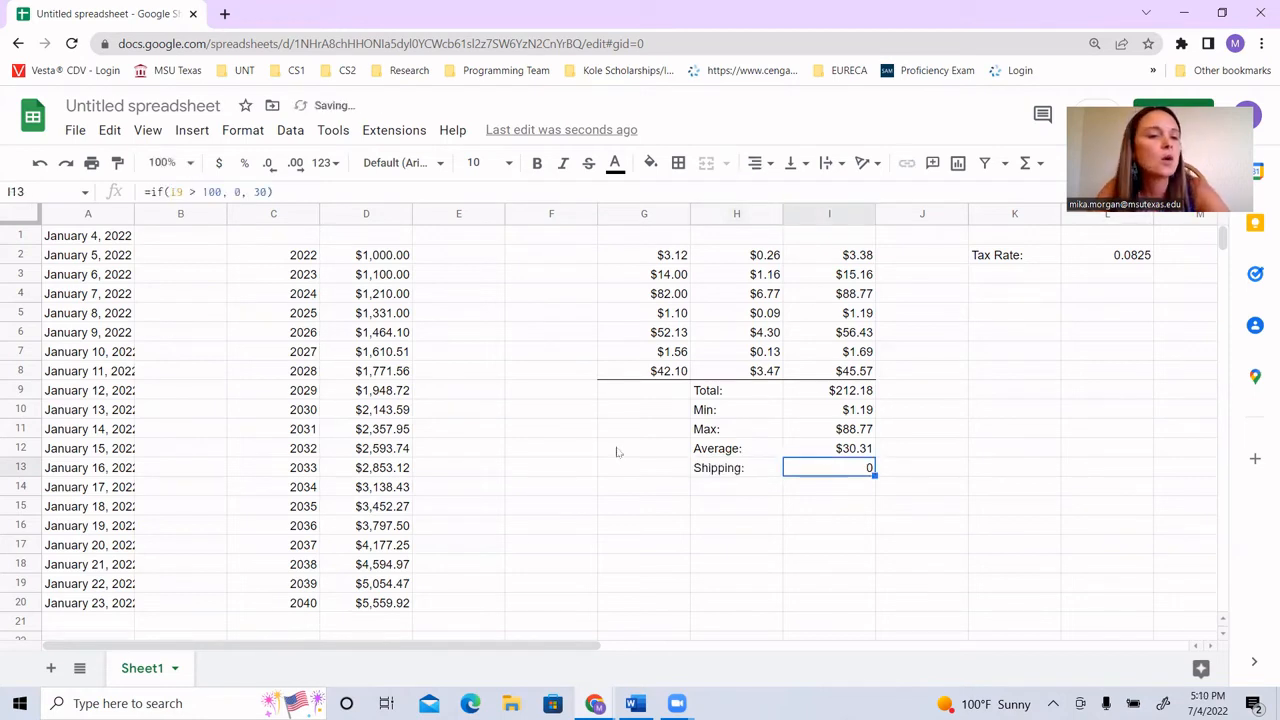
click(218, 164)
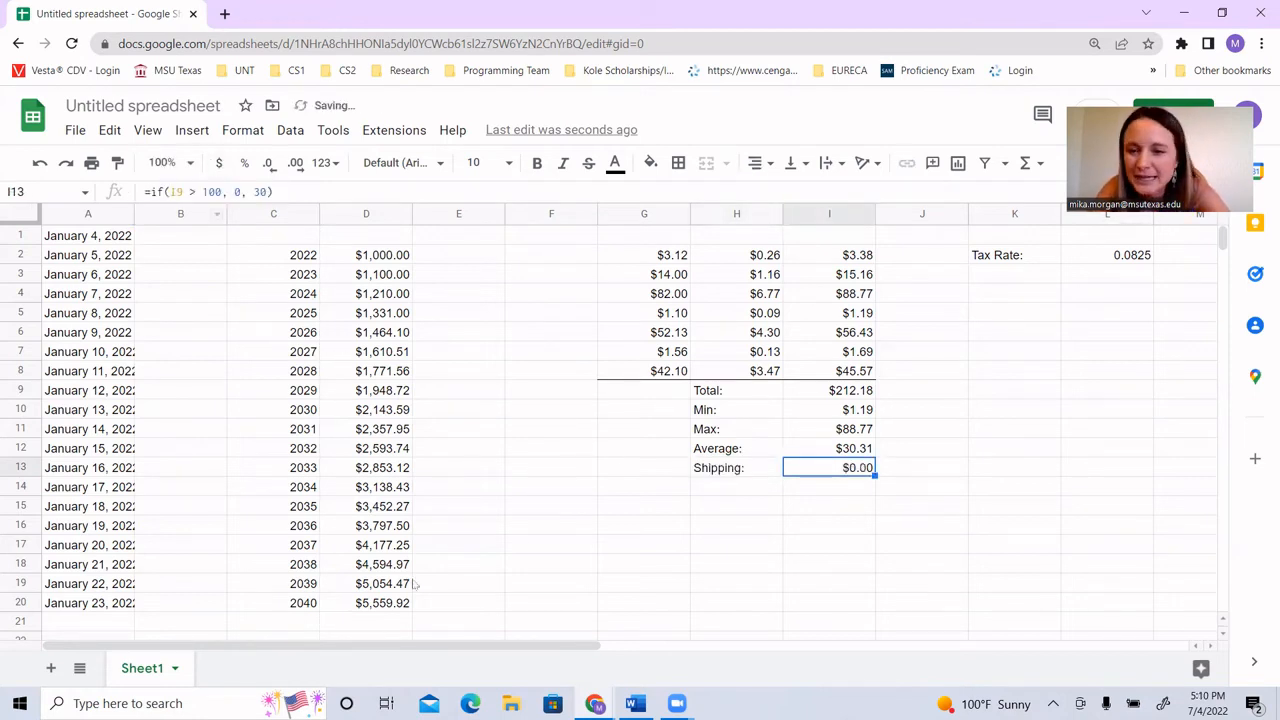
click(855, 494)
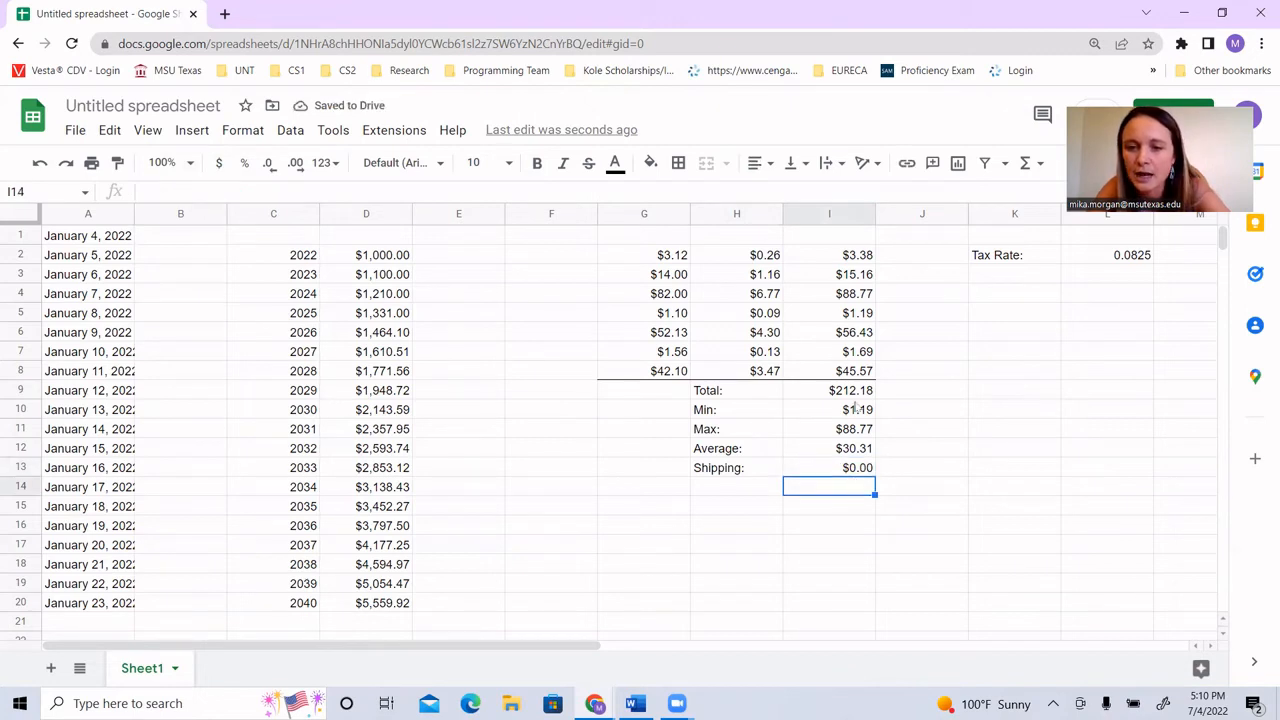
Step: Change the amounts in G4 and G6 to 0 to test the shipping formula with a lower total
click(845, 390)
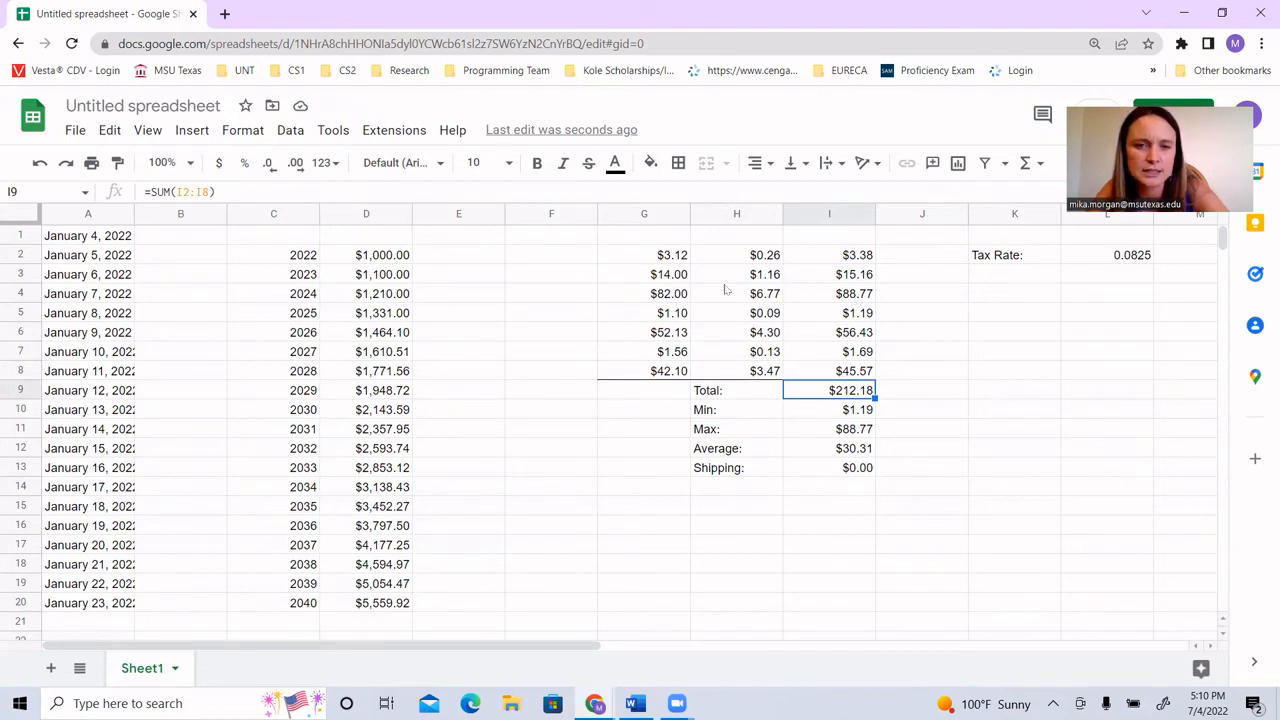
click(668, 293)
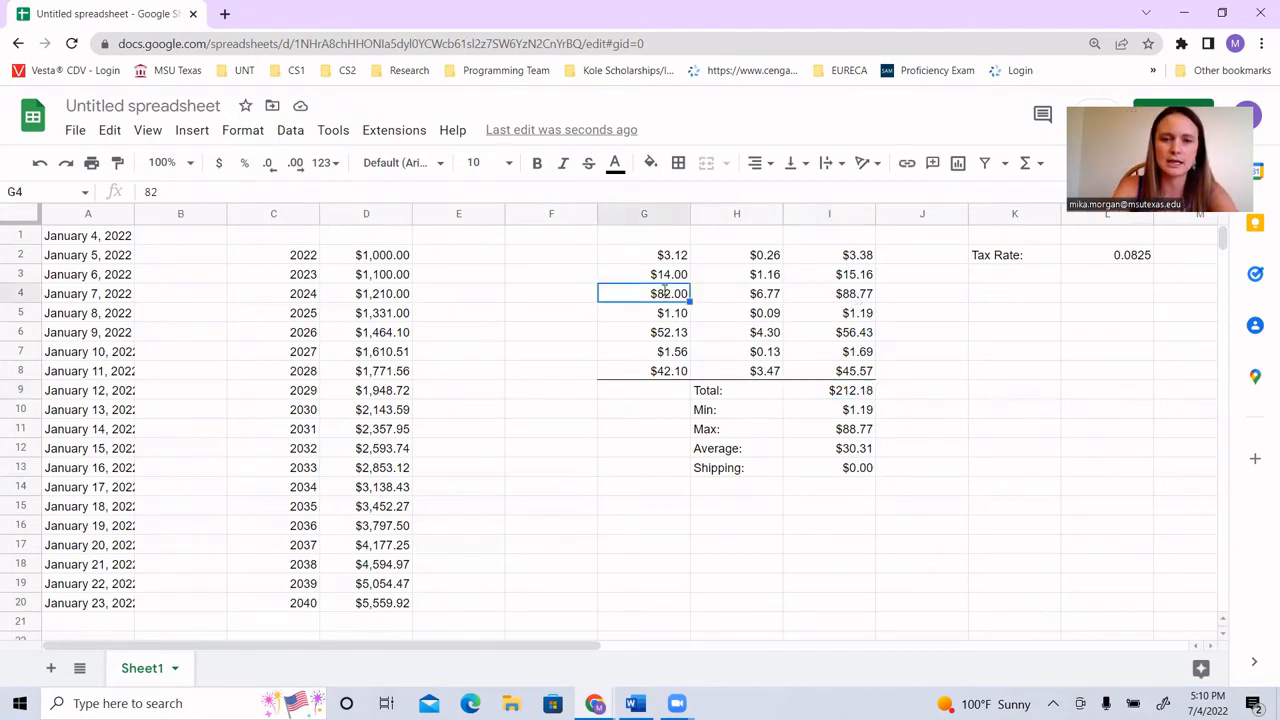
text(0)
key(Return)
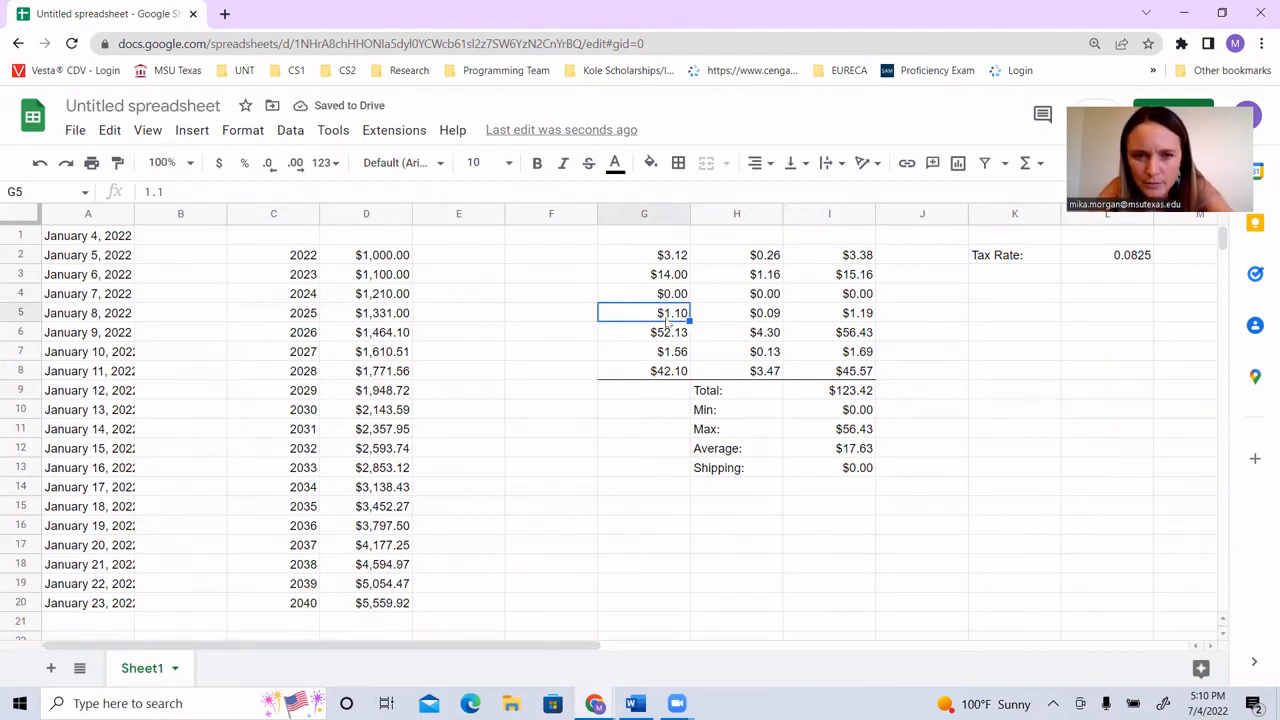
click(668, 335)
text(0)
key(Return)
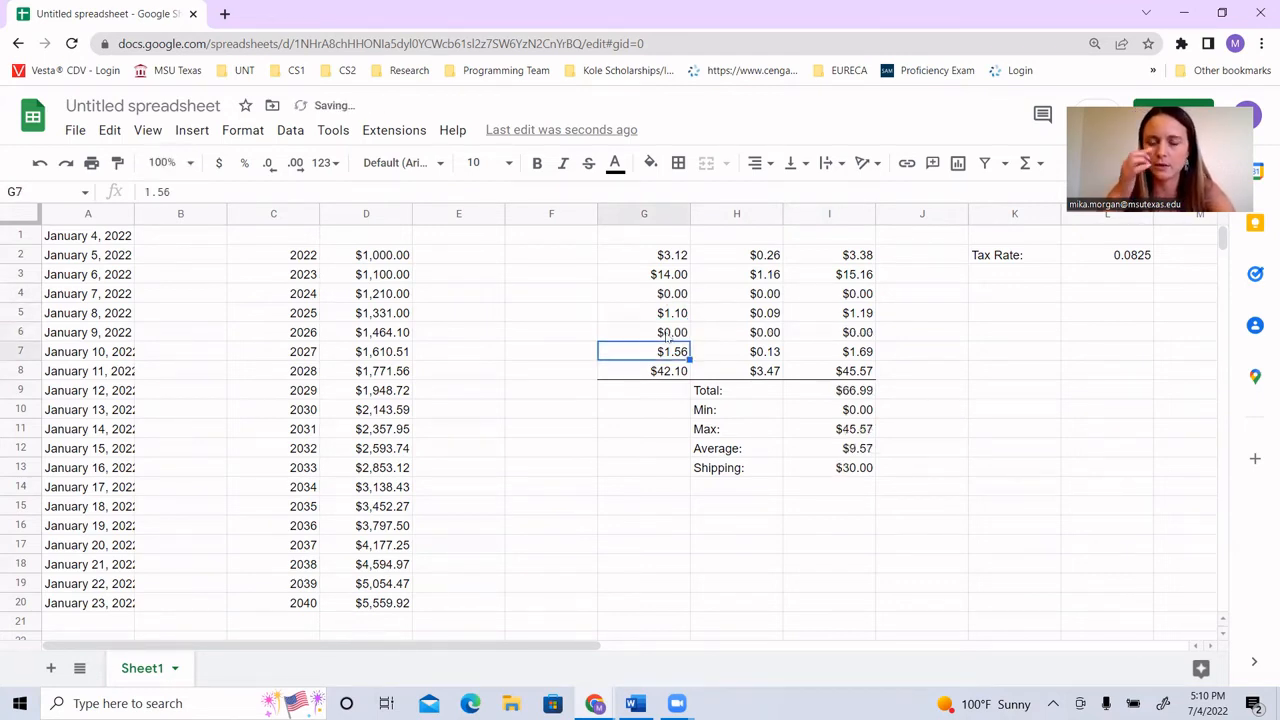
Step: Compare the total in I9 with the shipping in I13 and examine the IF formula's condition, true value and false value
click(826, 392)
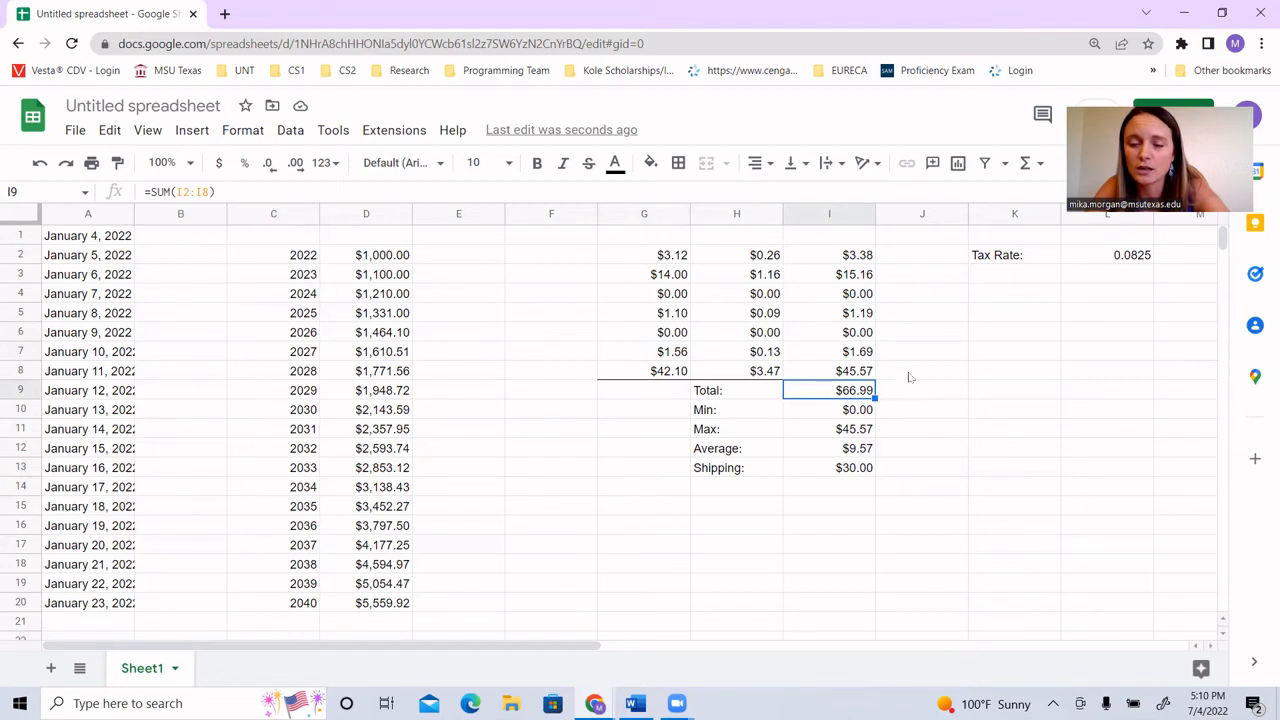
click(820, 470)
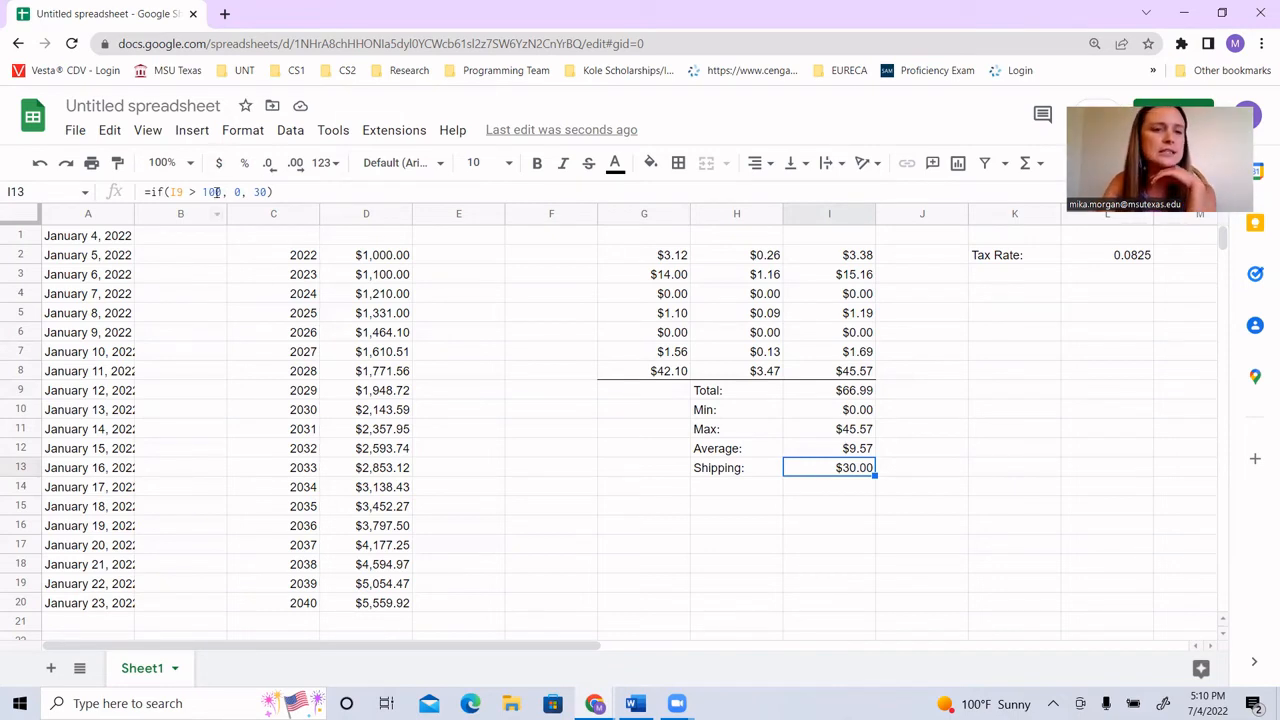
click(168, 192)
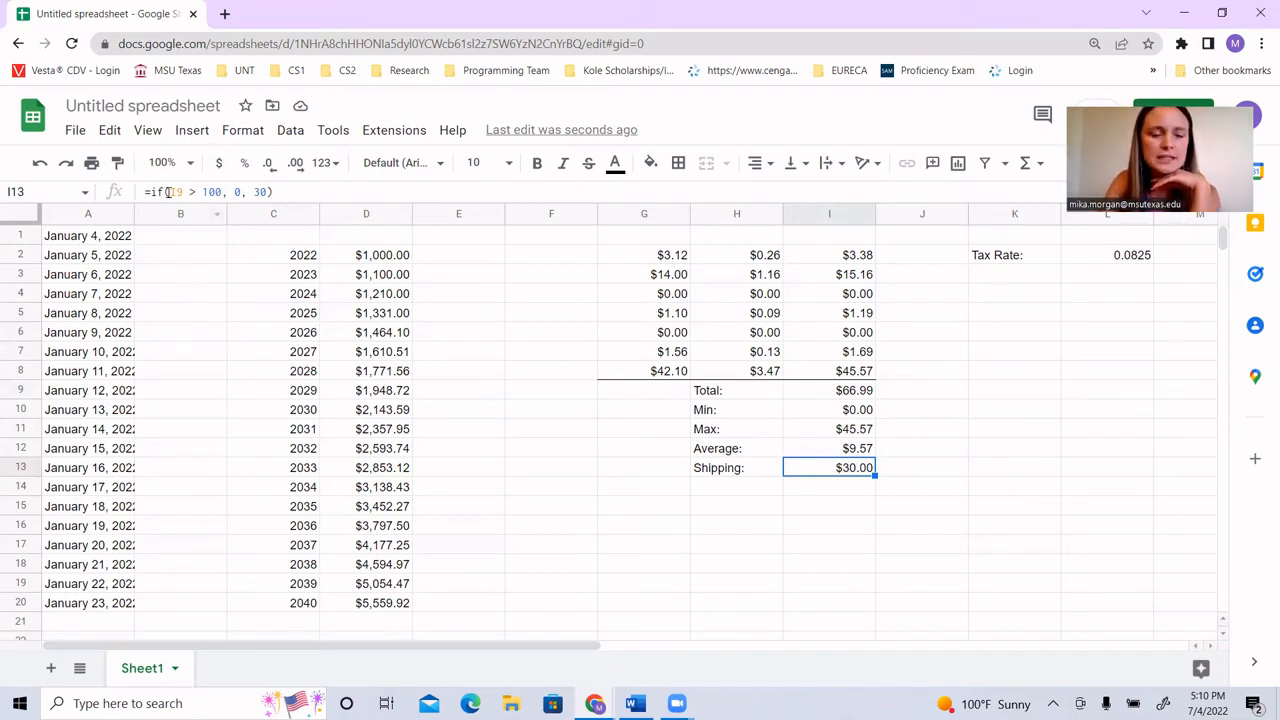
drag(168, 192, 222, 196)
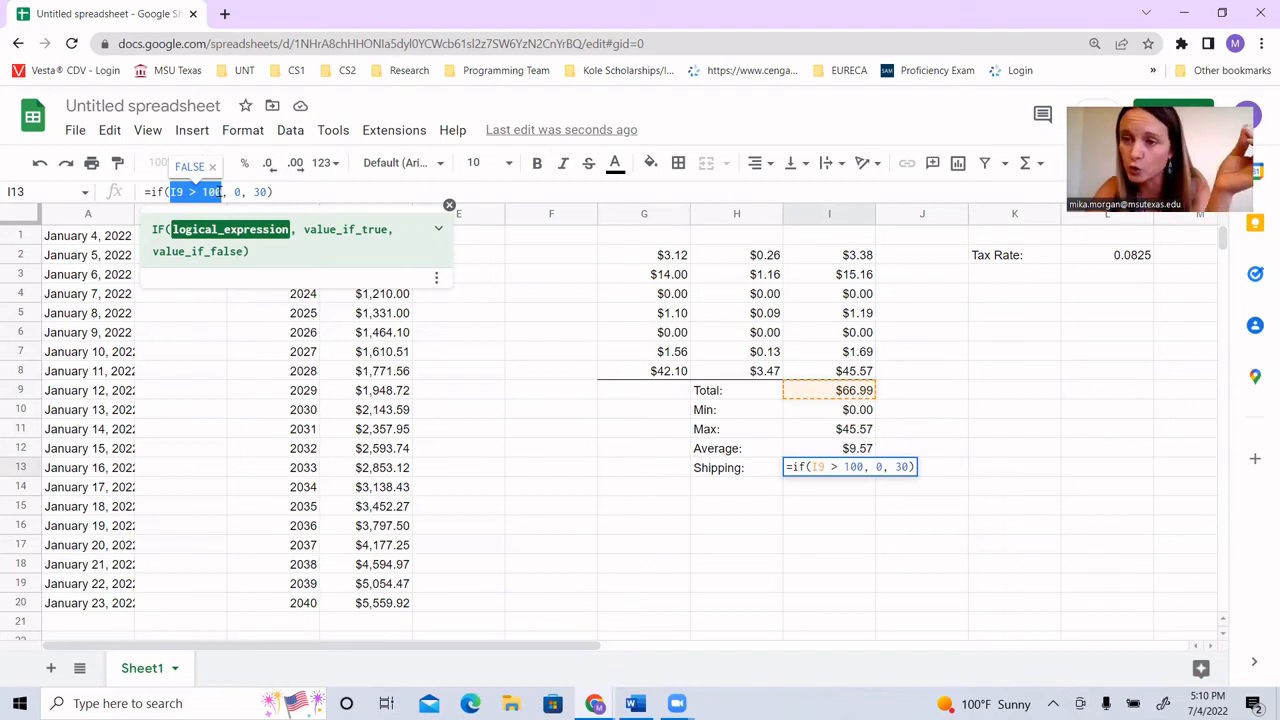
click(240, 192)
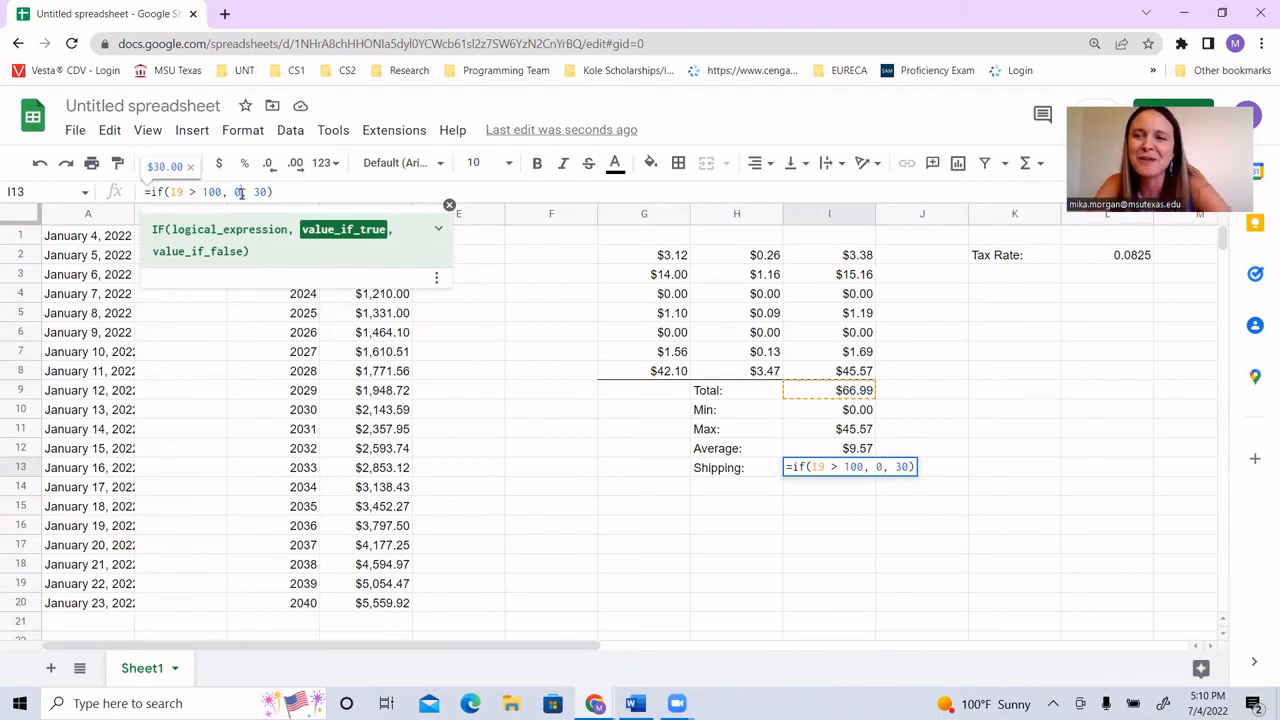
click(259, 191)
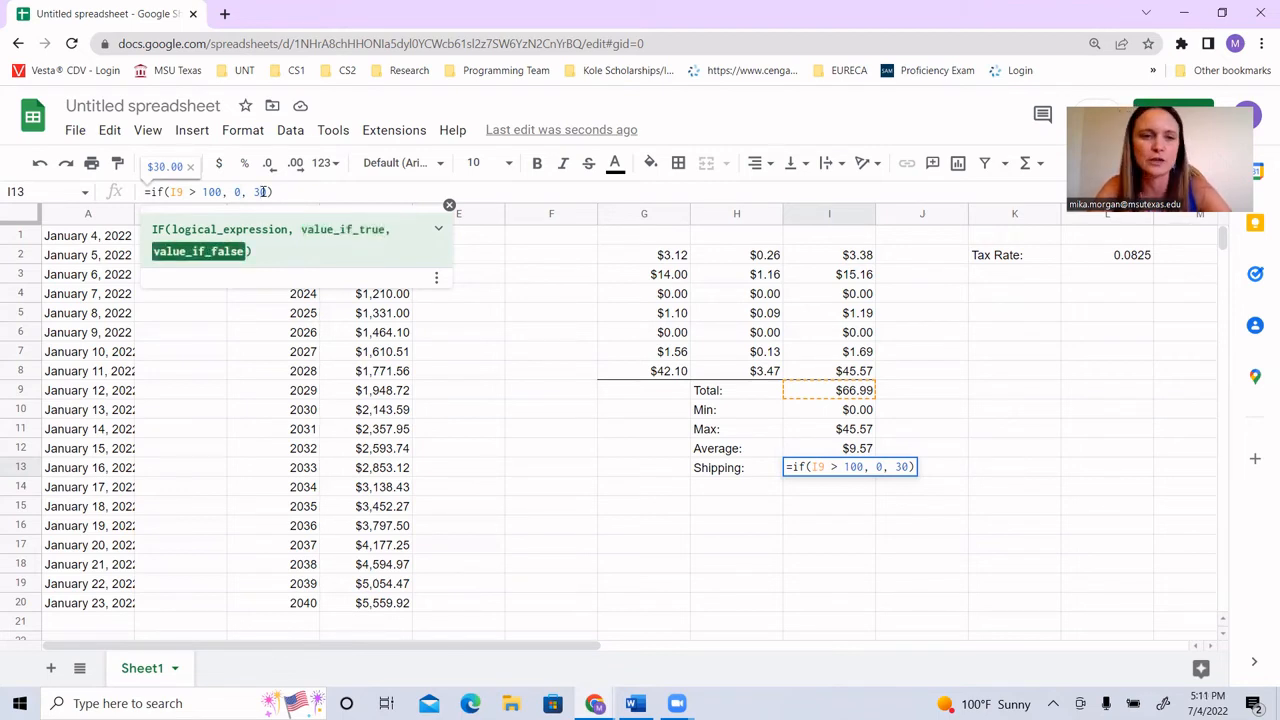
click(825, 527)
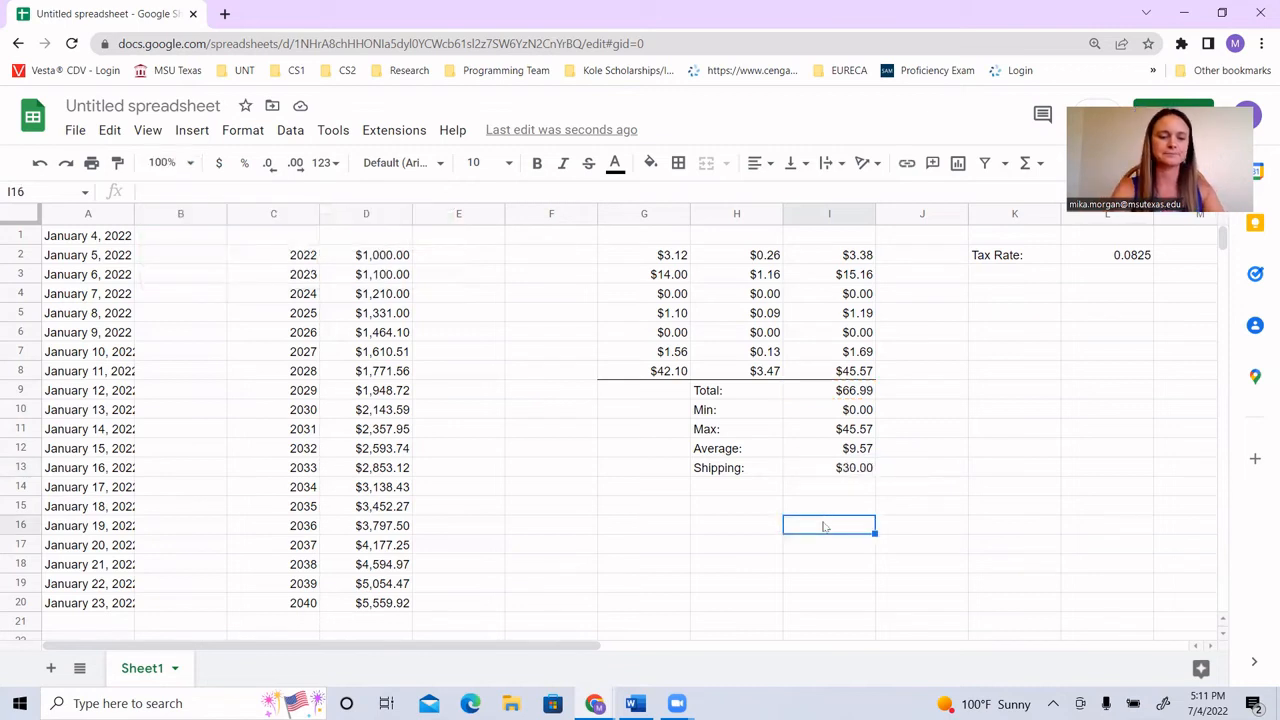
Step: Undo the zero entries in G4 and G6 and reapply the currency format to I13
key(ctrl+z)
key(ctrl+z)
key(ctrl+z)
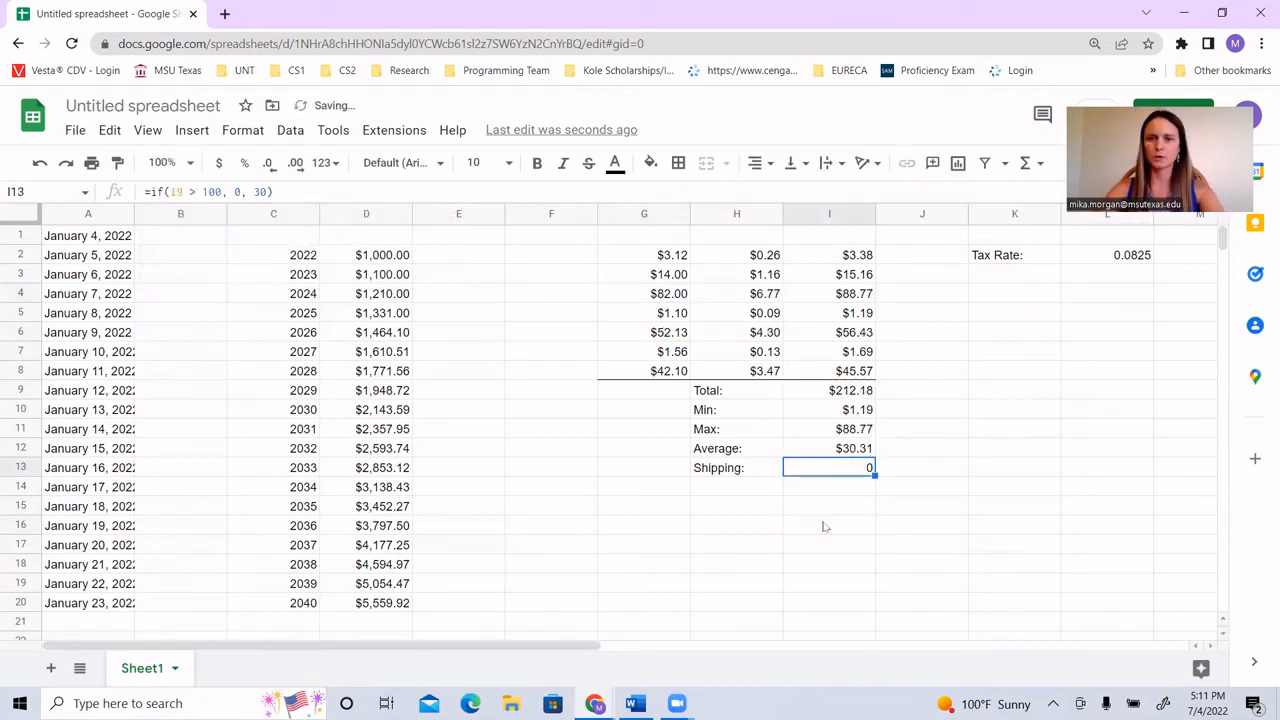
click(219, 163)
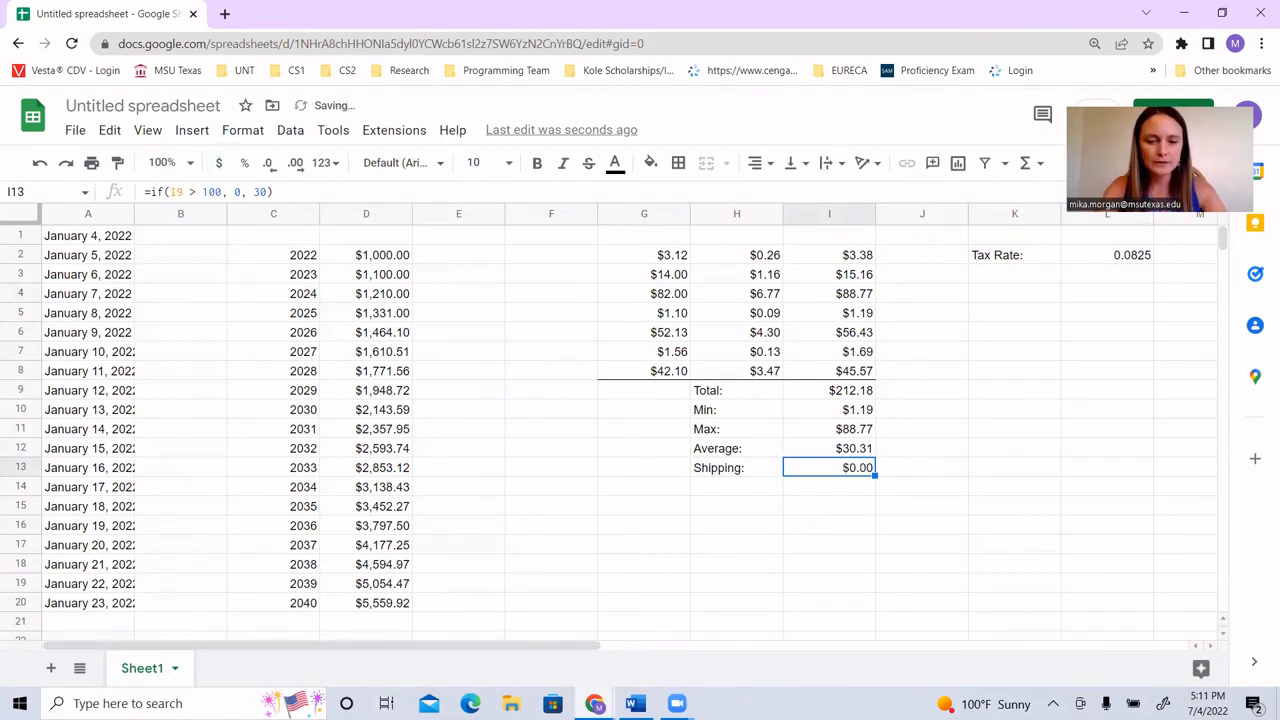
Step: Review the Excel terms and functions on the exam review page, then switch to the Excel Assignment document in Word and read its instructions
mouse_move(594, 703)
click(524, 636)
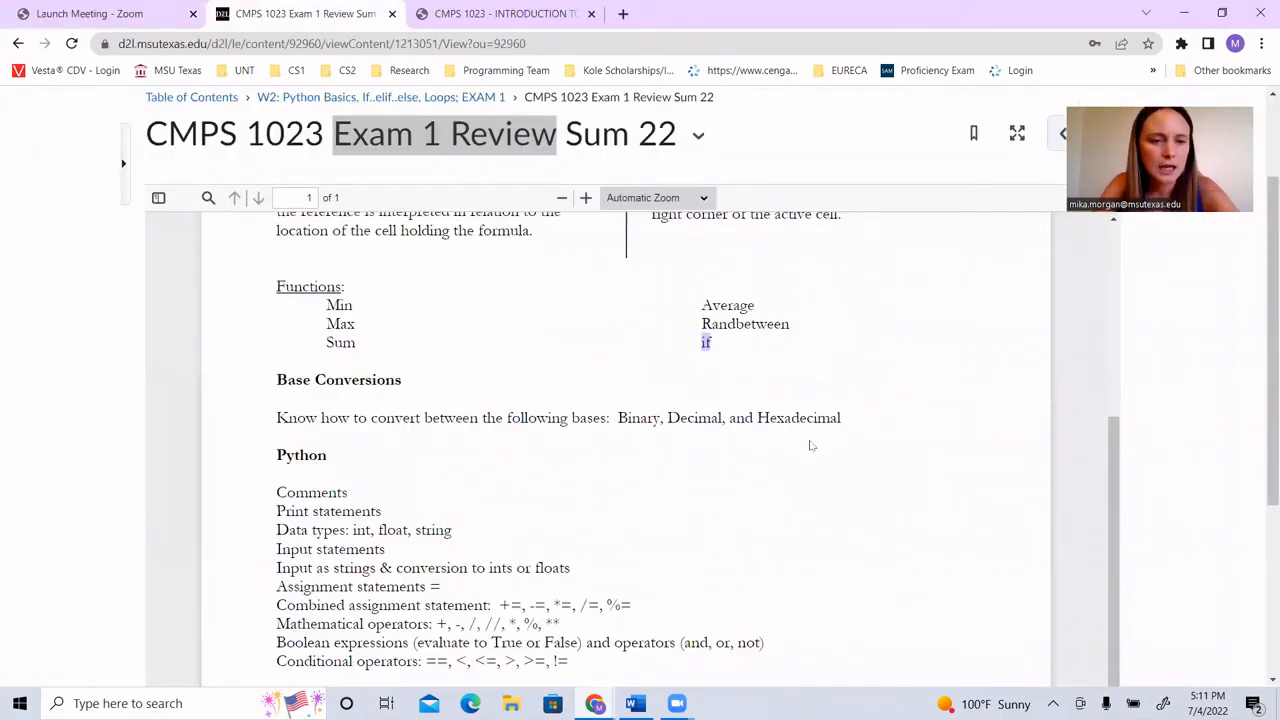
scroll(811, 445, up, 3)
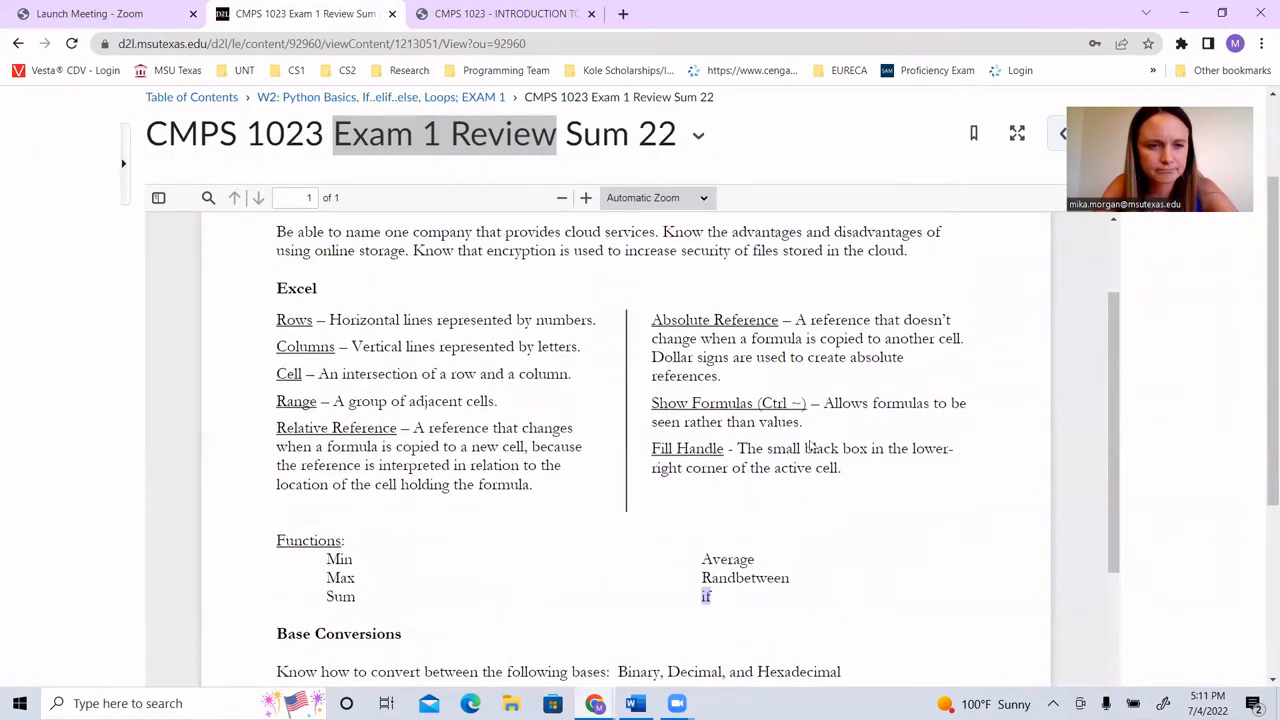
scroll(809, 446, down, 3)
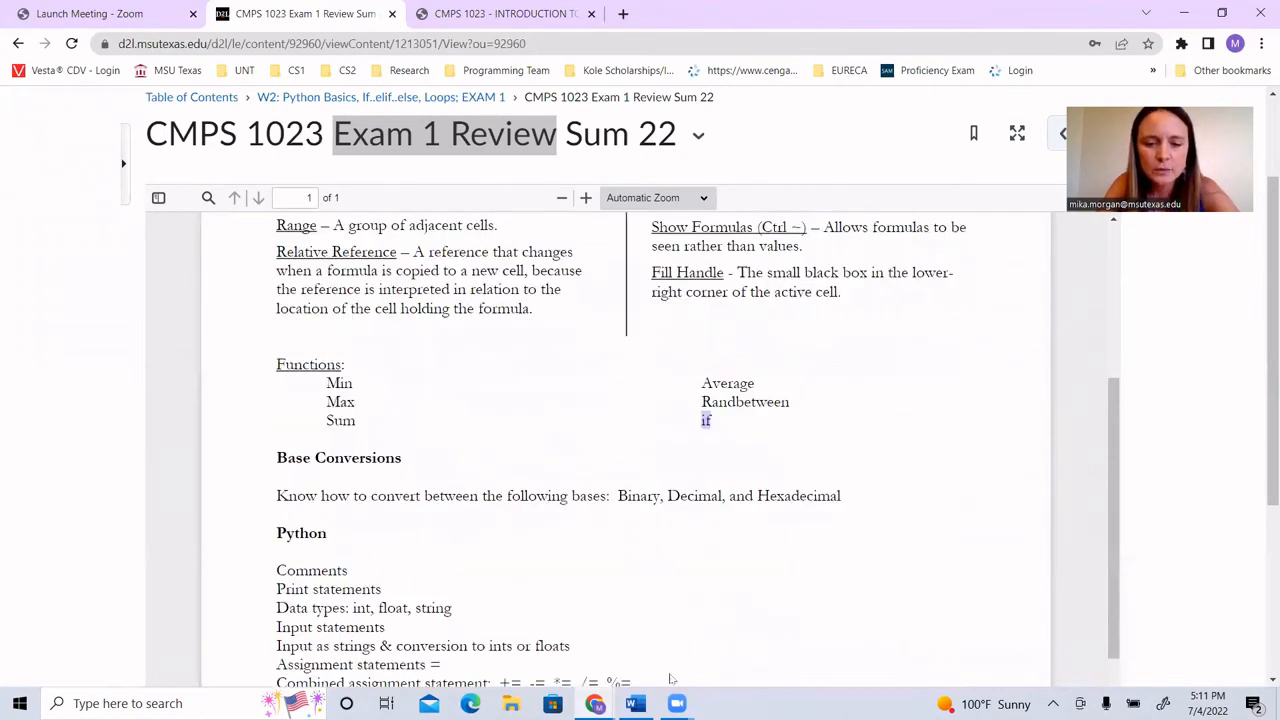
click(634, 703)
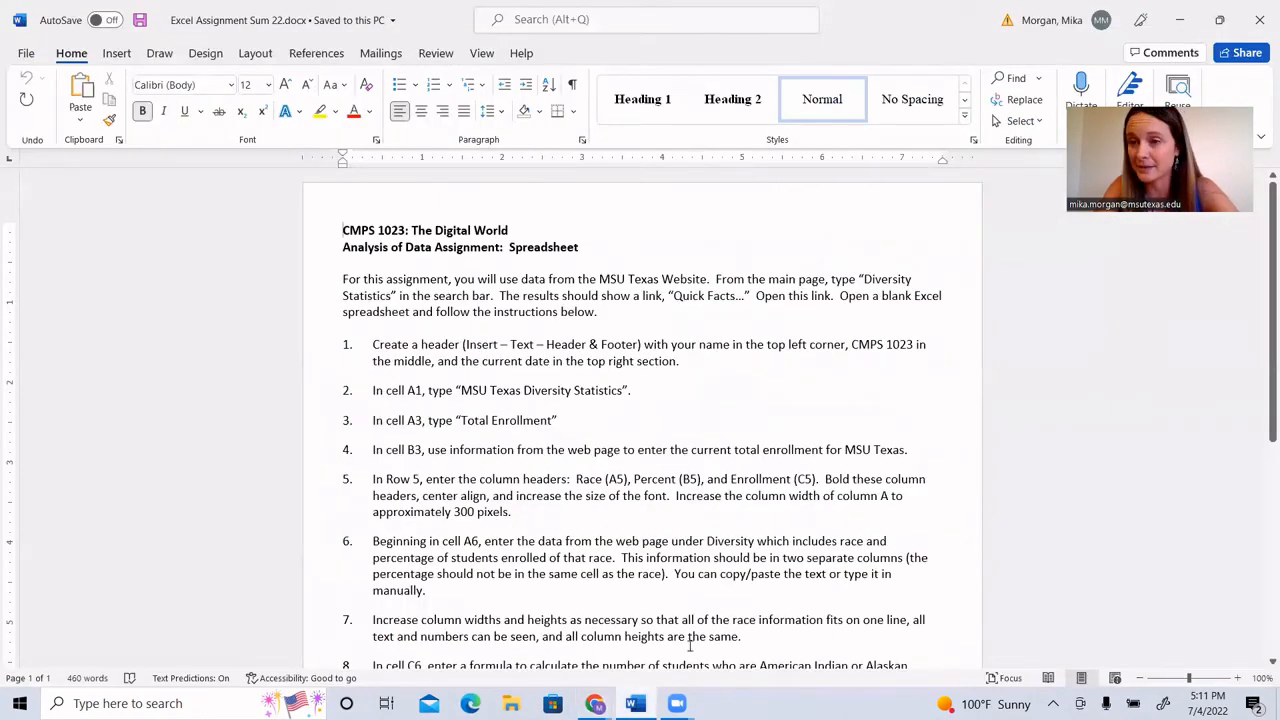
scroll(1003, 456, down, 1)
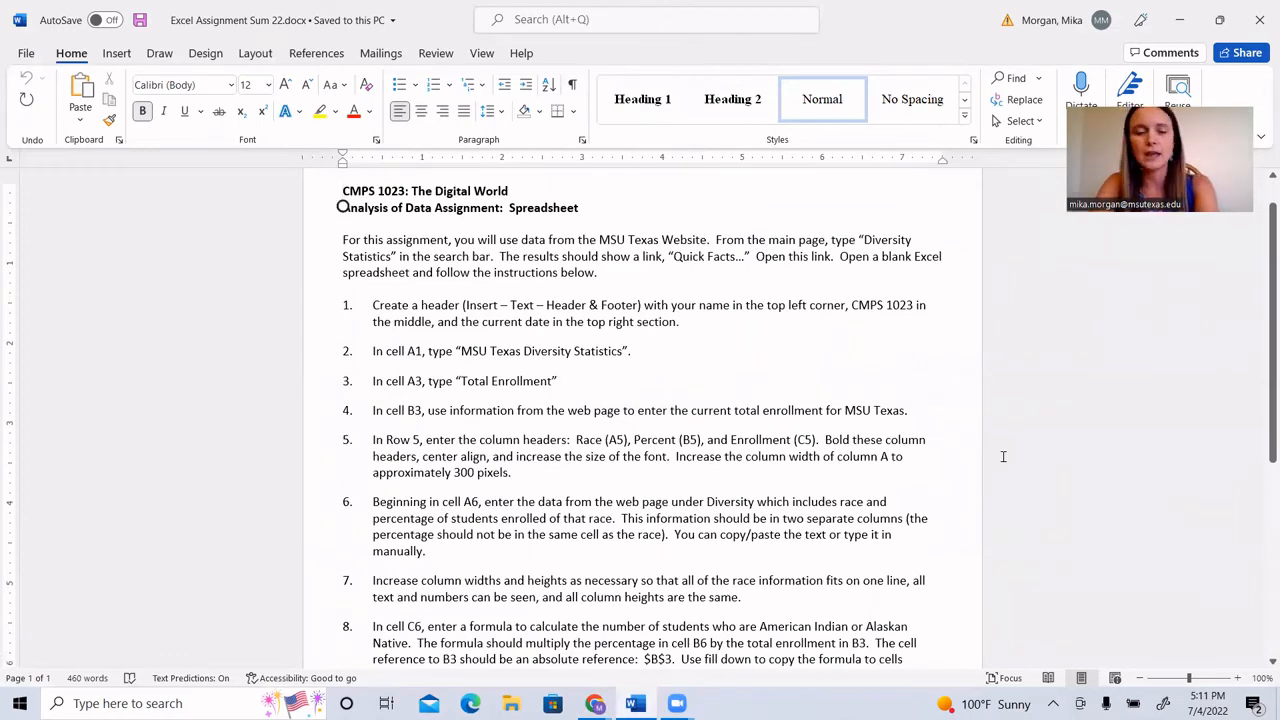
Step: Read on through the assignment's column-width item, then switch to the Google Sheets spreadsheet and fit column A's width to its dates
scroll(1003, 456, down, 3)
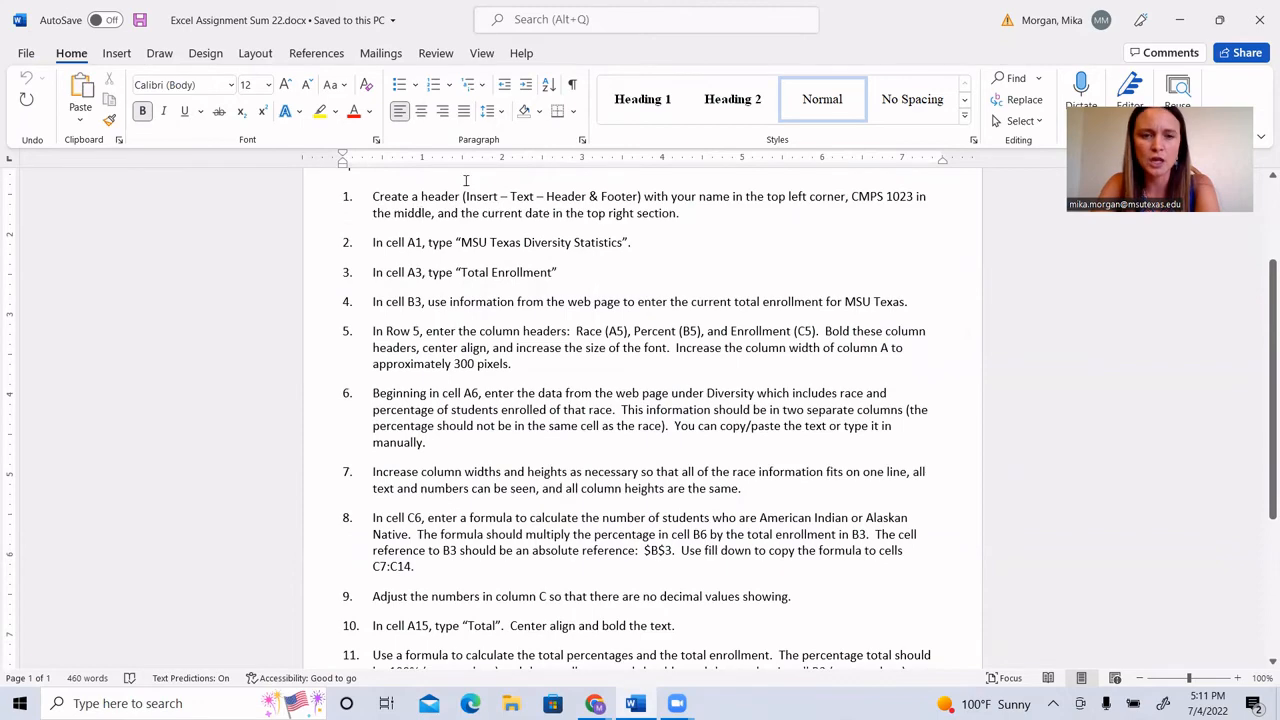
scroll(532, 320, down, 2)
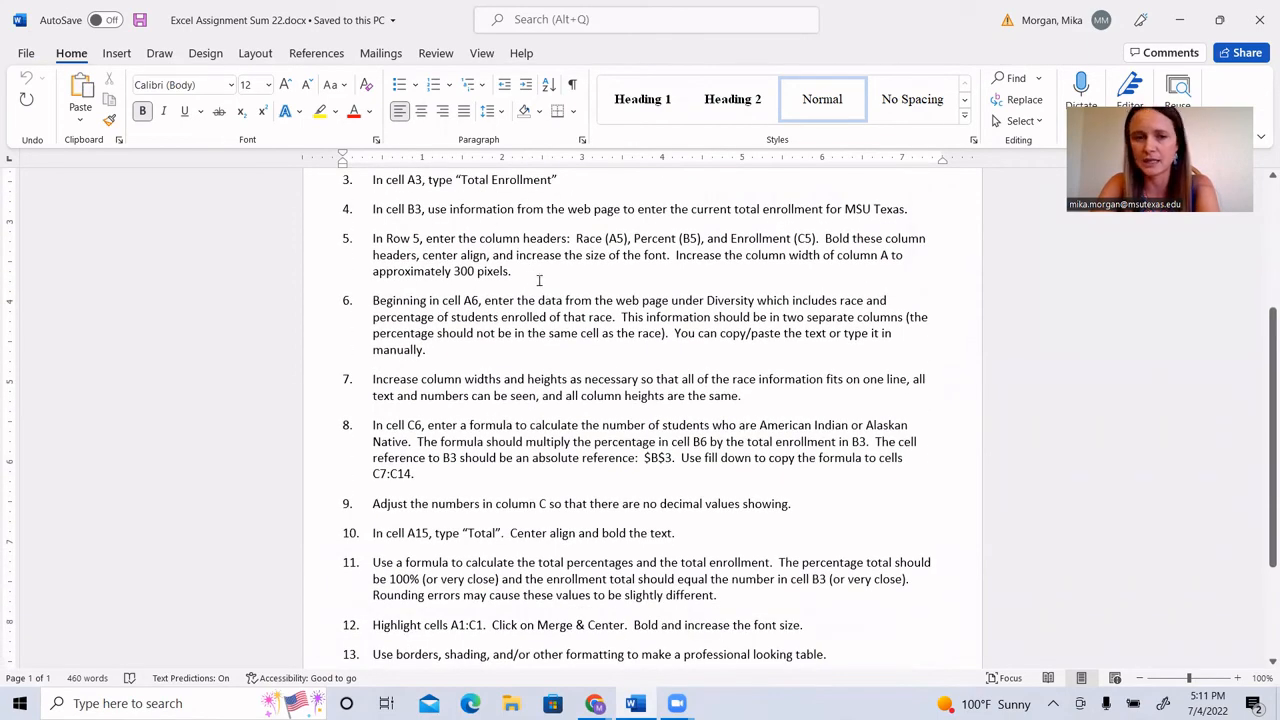
scroll(539, 281, down, 2)
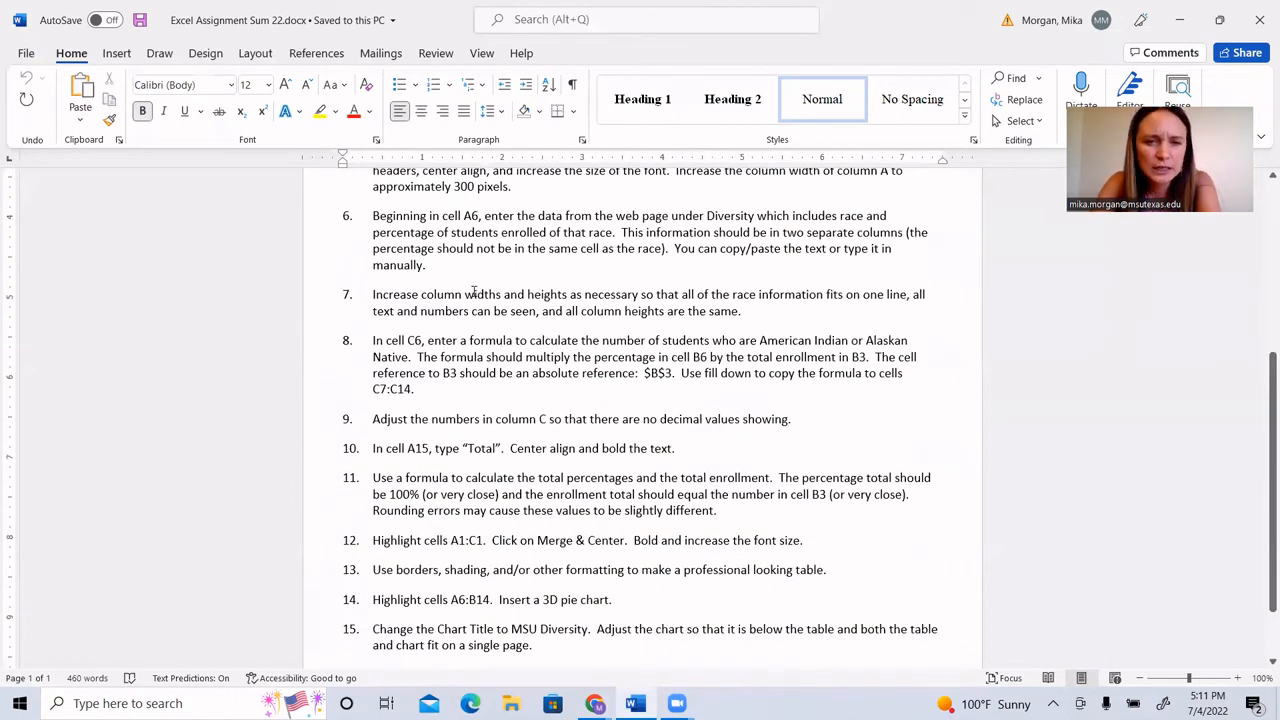
mouse_move(677, 703)
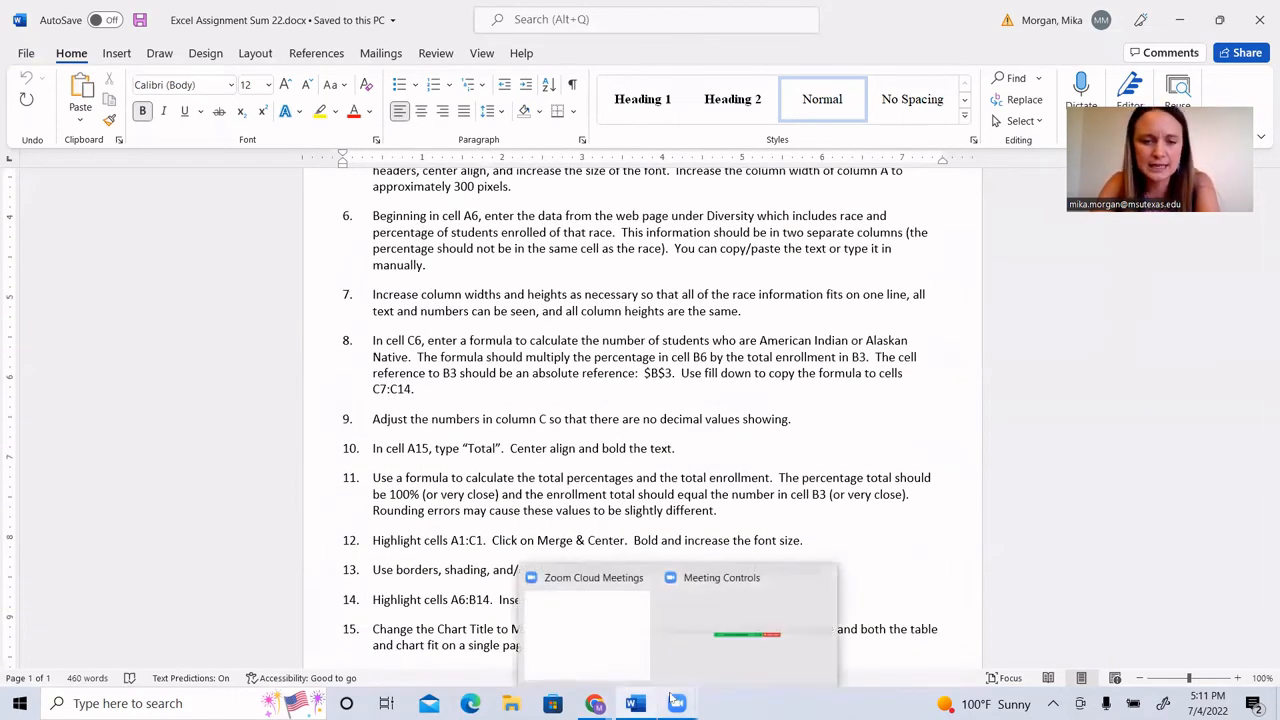
mouse_move(595, 703)
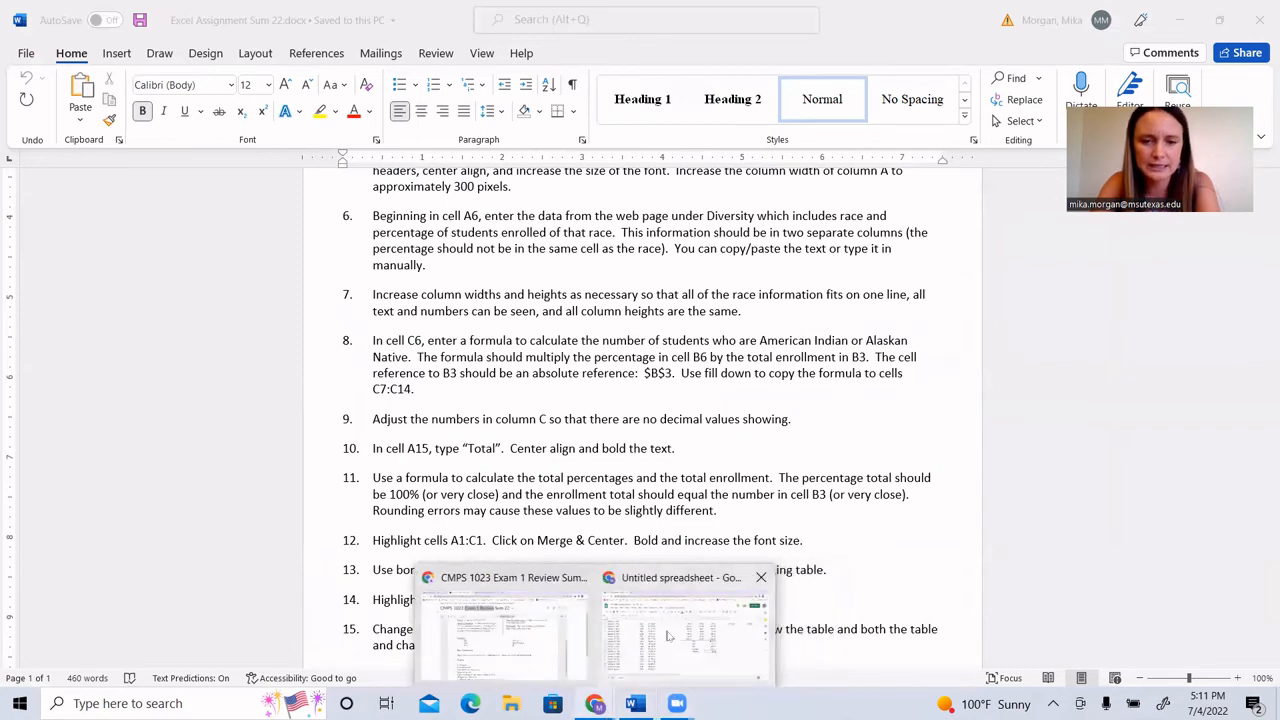
click(668, 636)
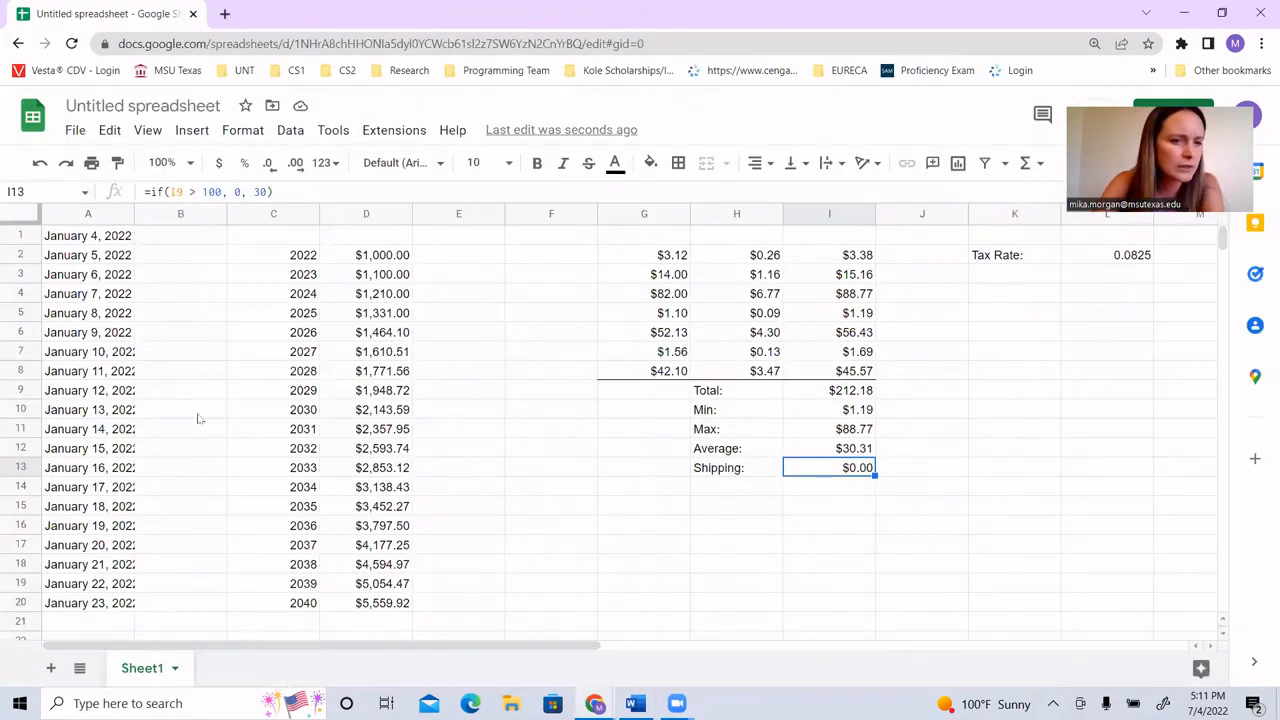
click(95, 393)
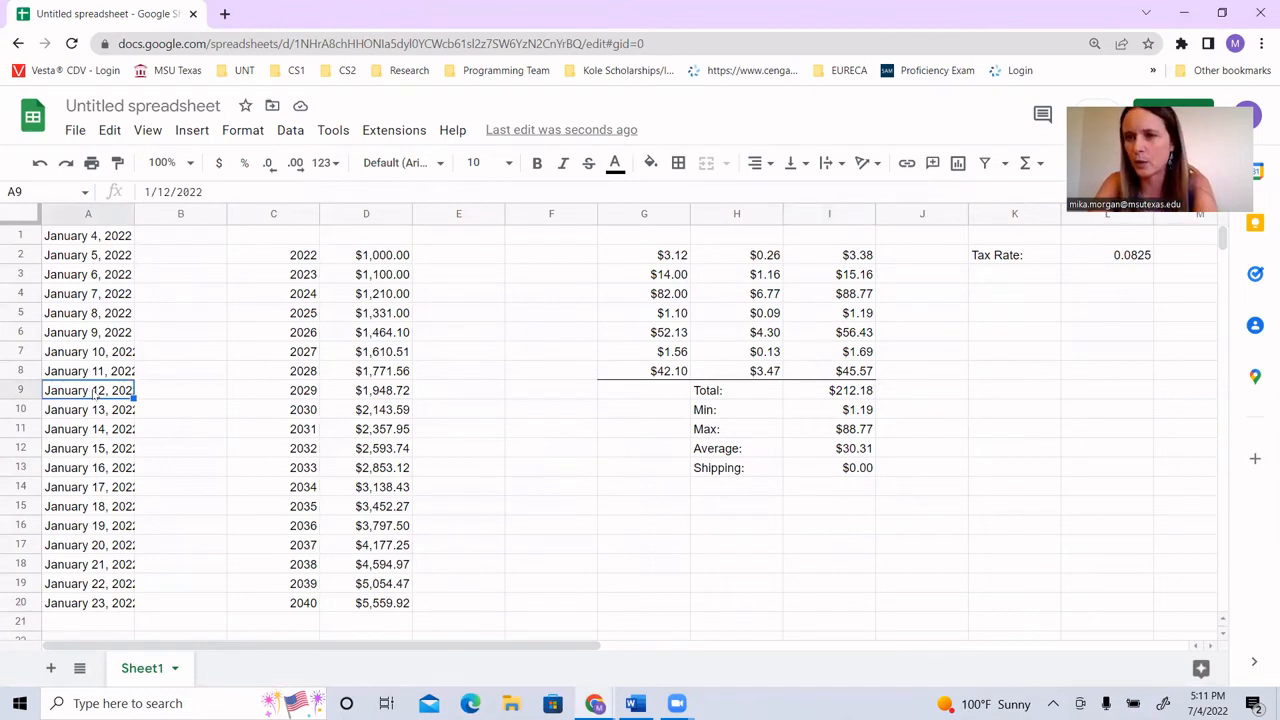
double_click(134, 215)
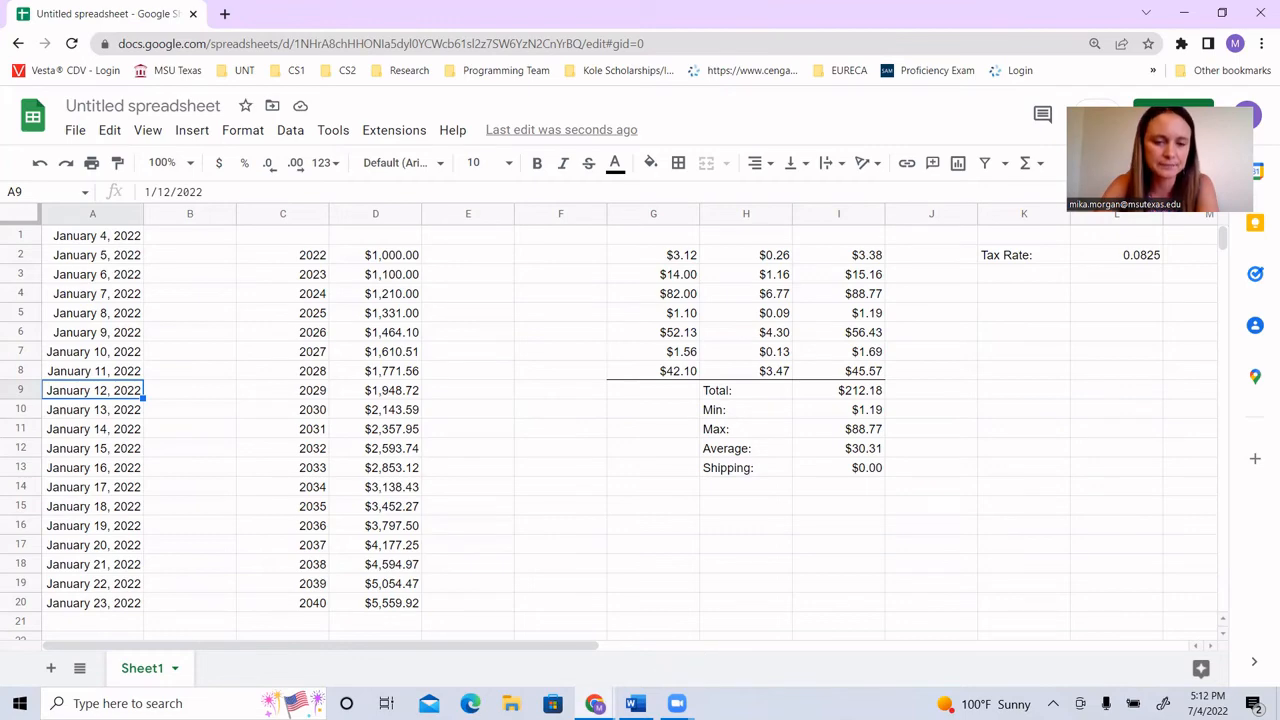
Step: Return to the Word assignment and review items 8 to 12, highlighting the absolute reference, fill down, C7:C14 and Merge & Center wording
mouse_move(594, 703)
click(520, 645)
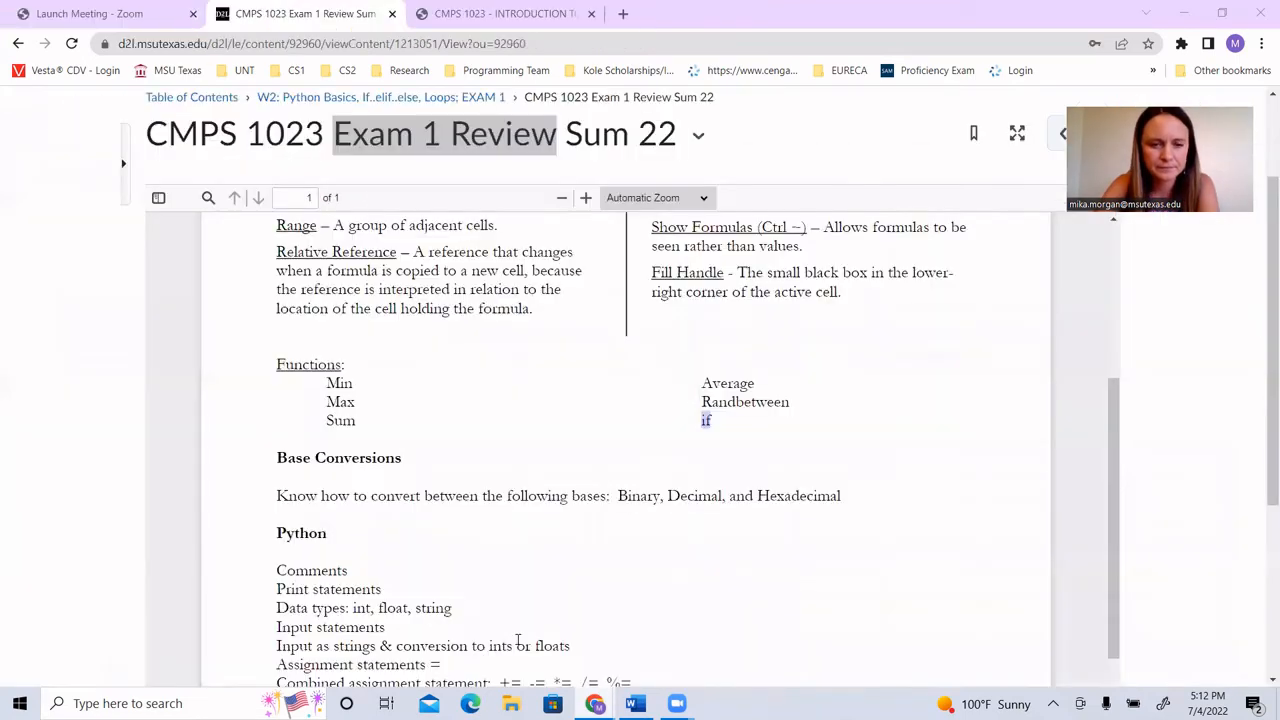
click(633, 703)
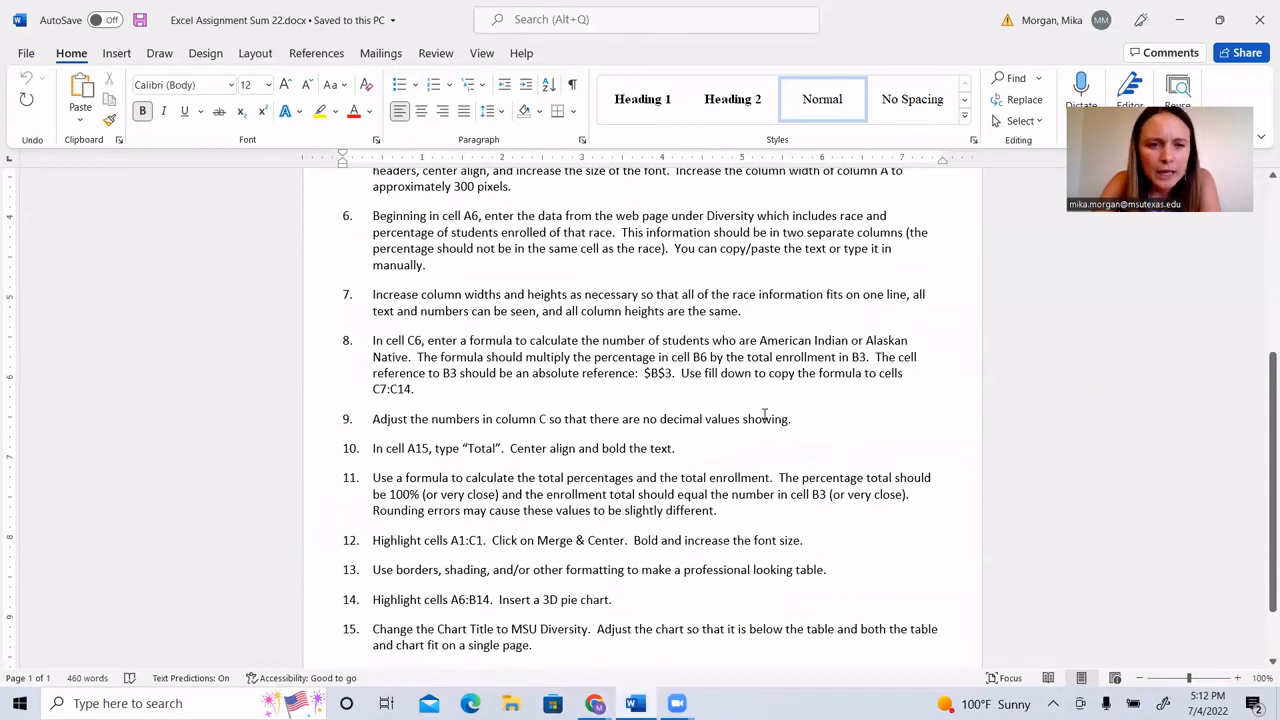
scroll(765, 414, down, 2)
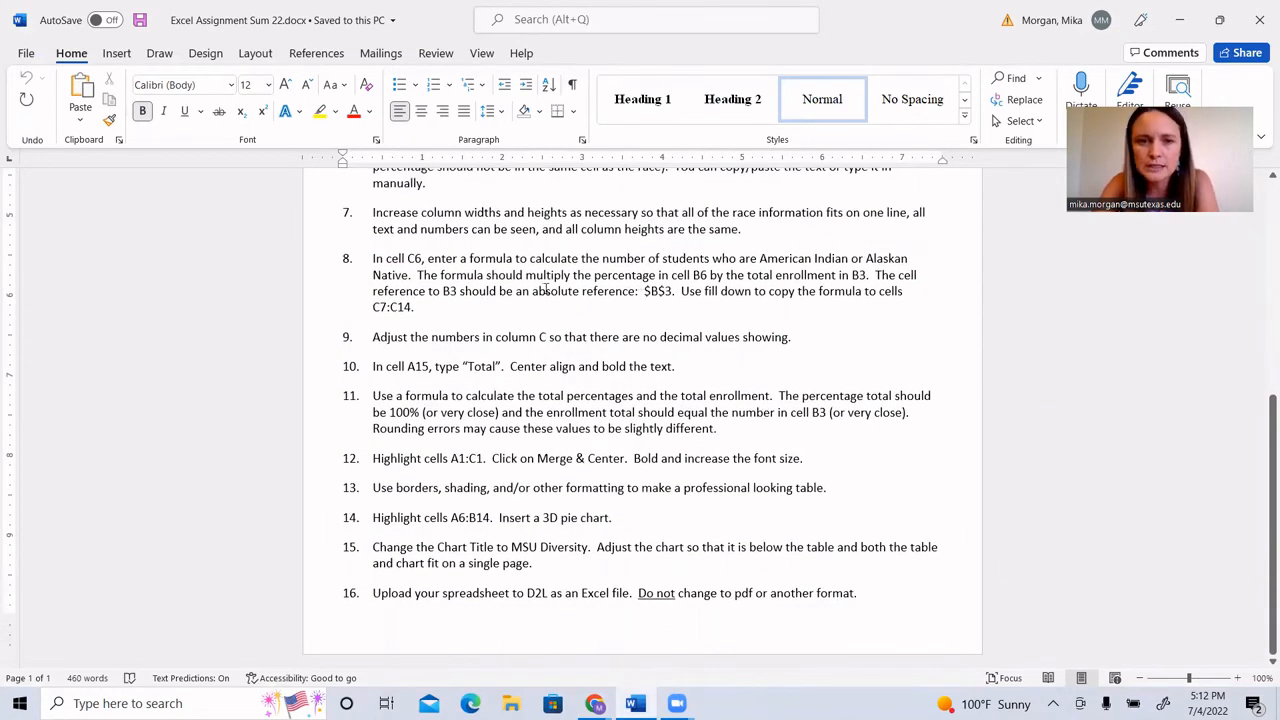
drag(533, 291, 681, 291)
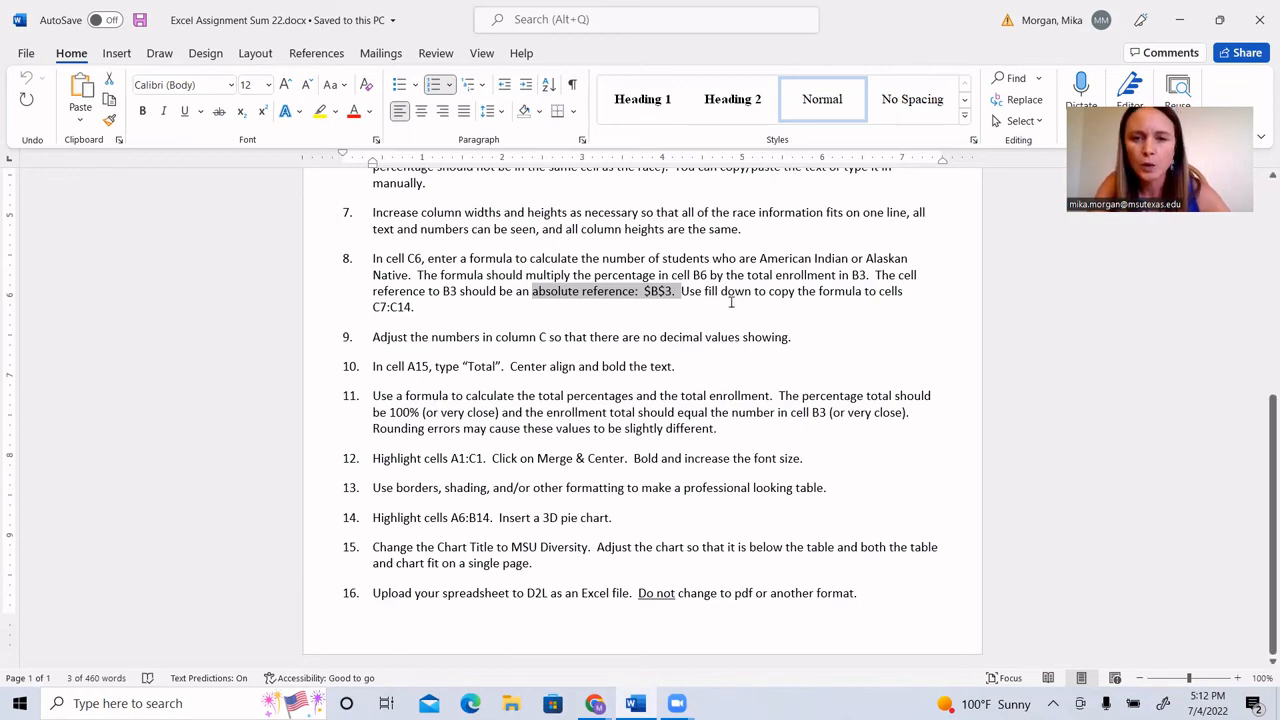
drag(681, 291, 751, 291)
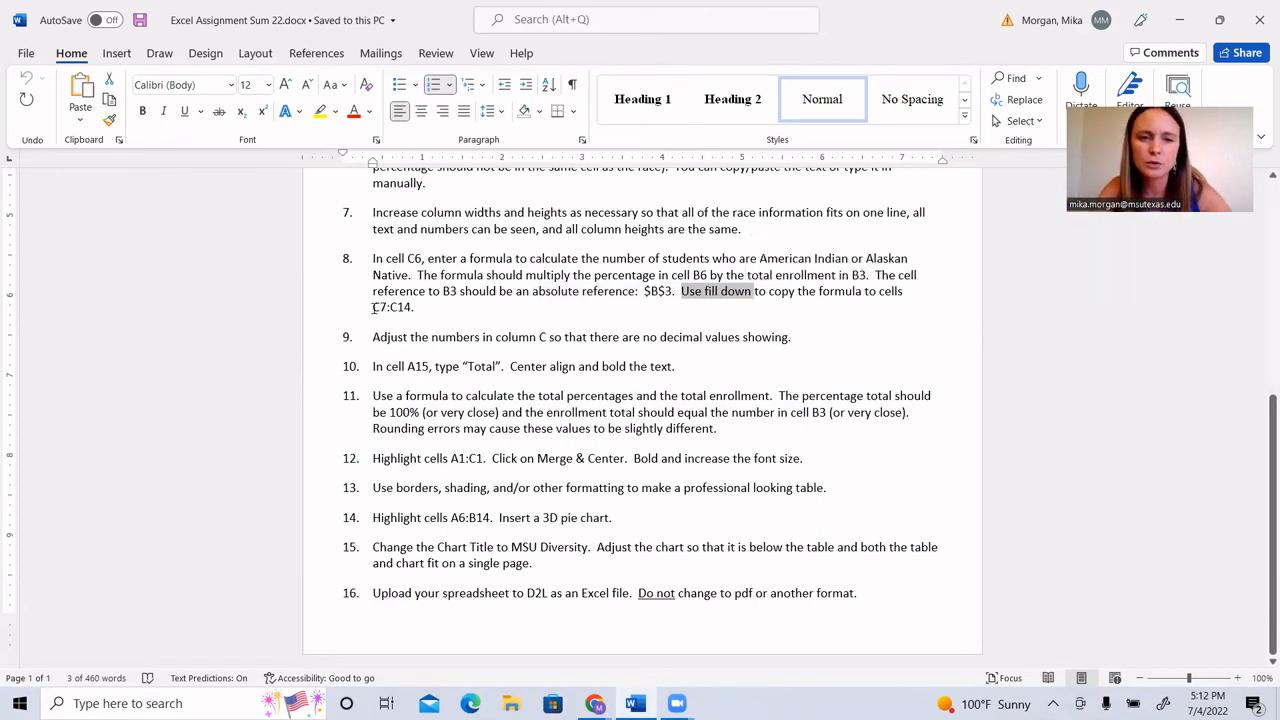
drag(371, 307, 424, 307)
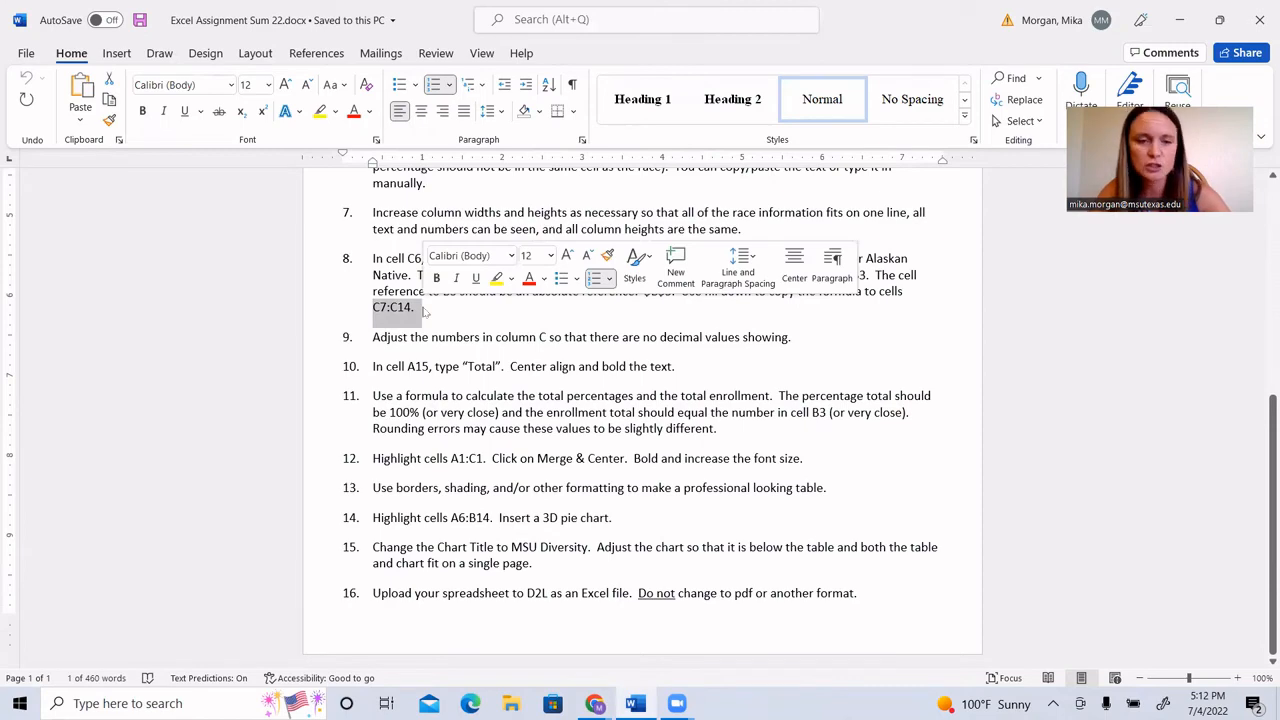
click(684, 360)
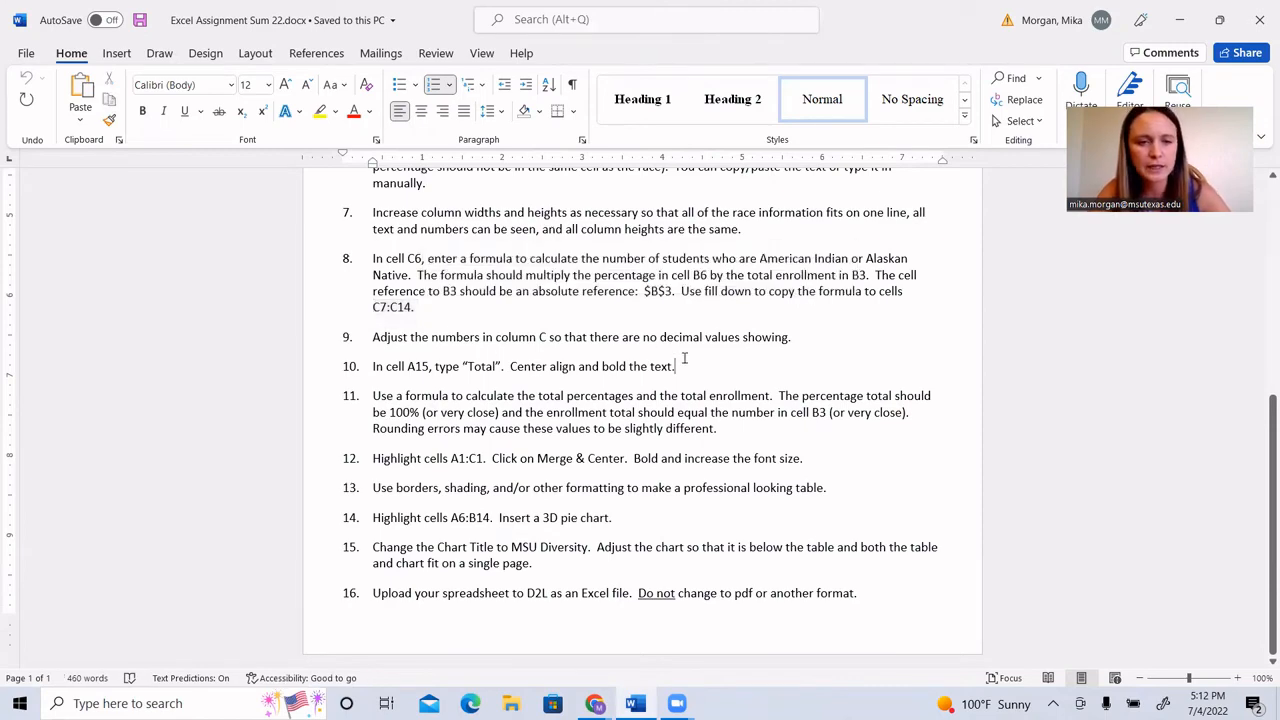
scroll(685, 358, down, 1)
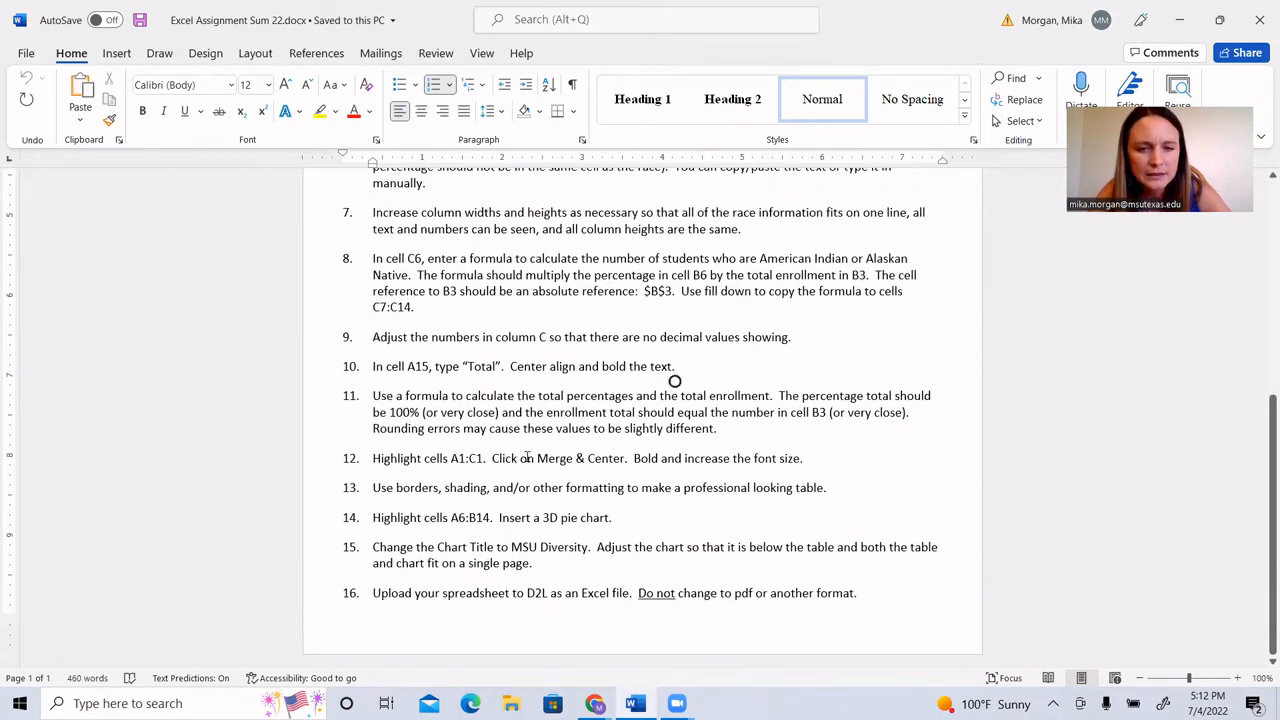
drag(530, 458, 622, 458)
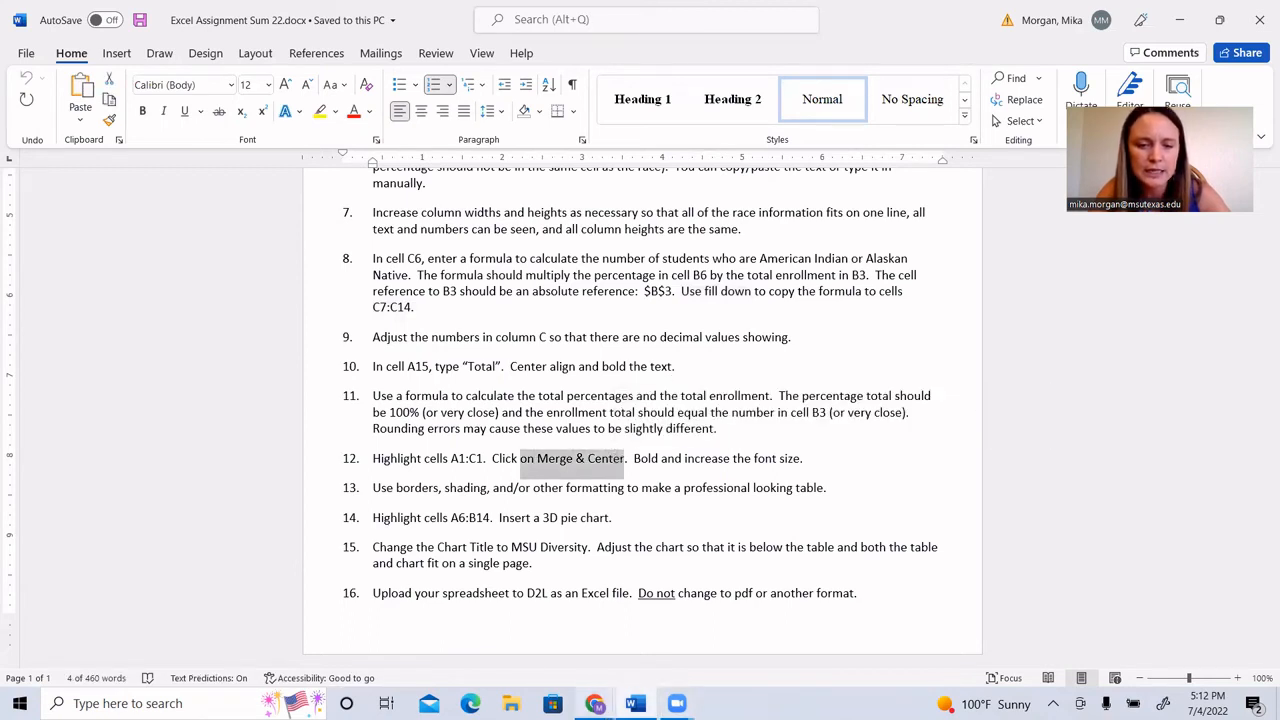
Step: Switch to the Google Sheets spreadsheet and enter the title "Grocery Bill Statistics" in cell G1
mouse_move(594, 703)
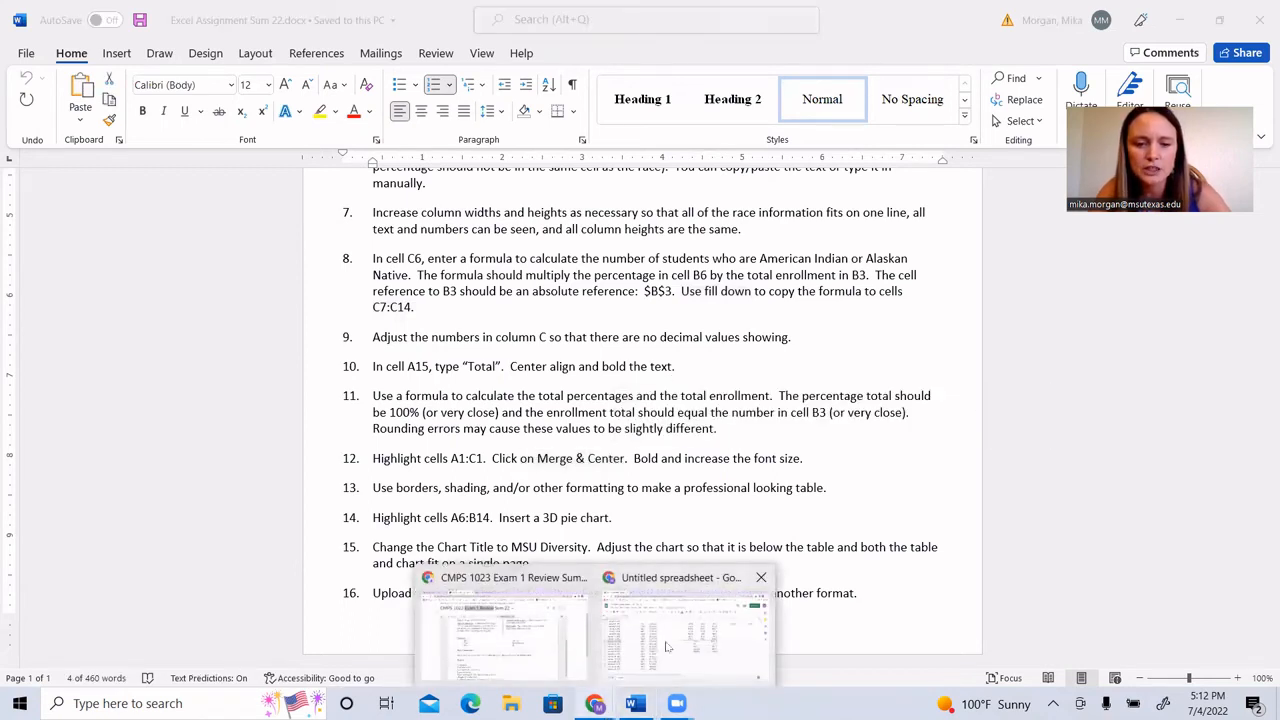
click(667, 647)
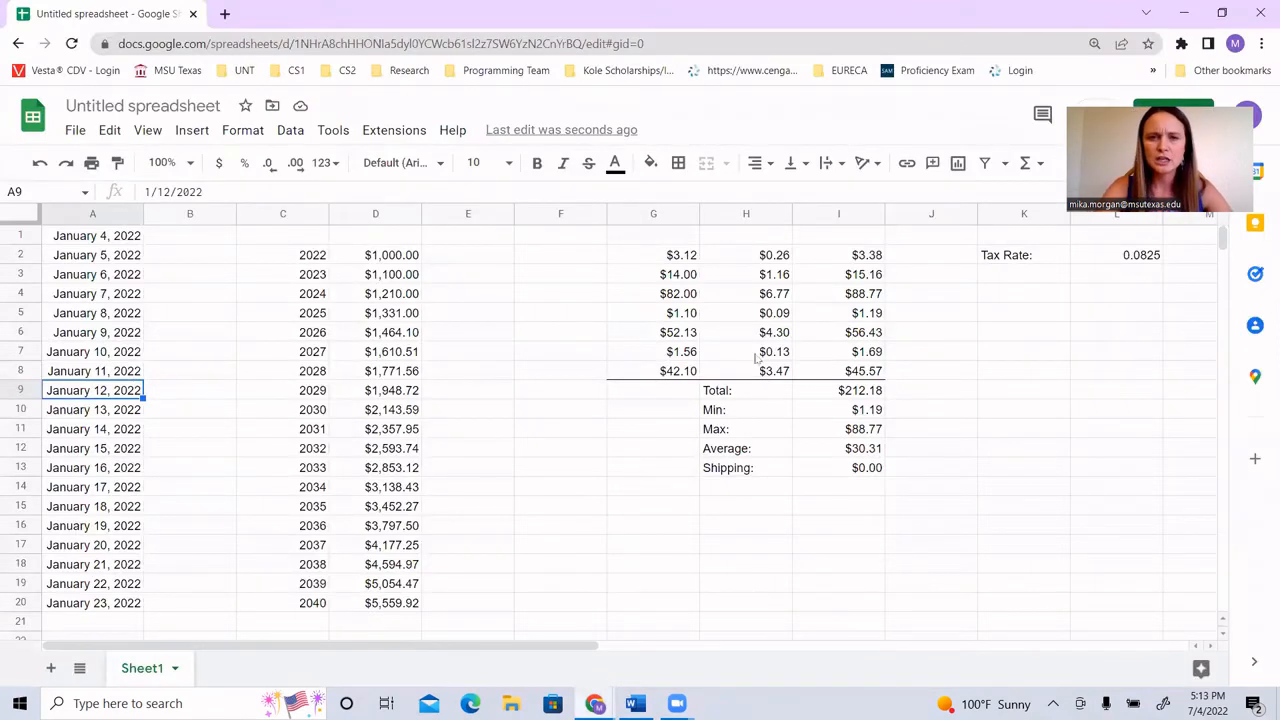
click(670, 241)
drag(722, 242, 816, 238)
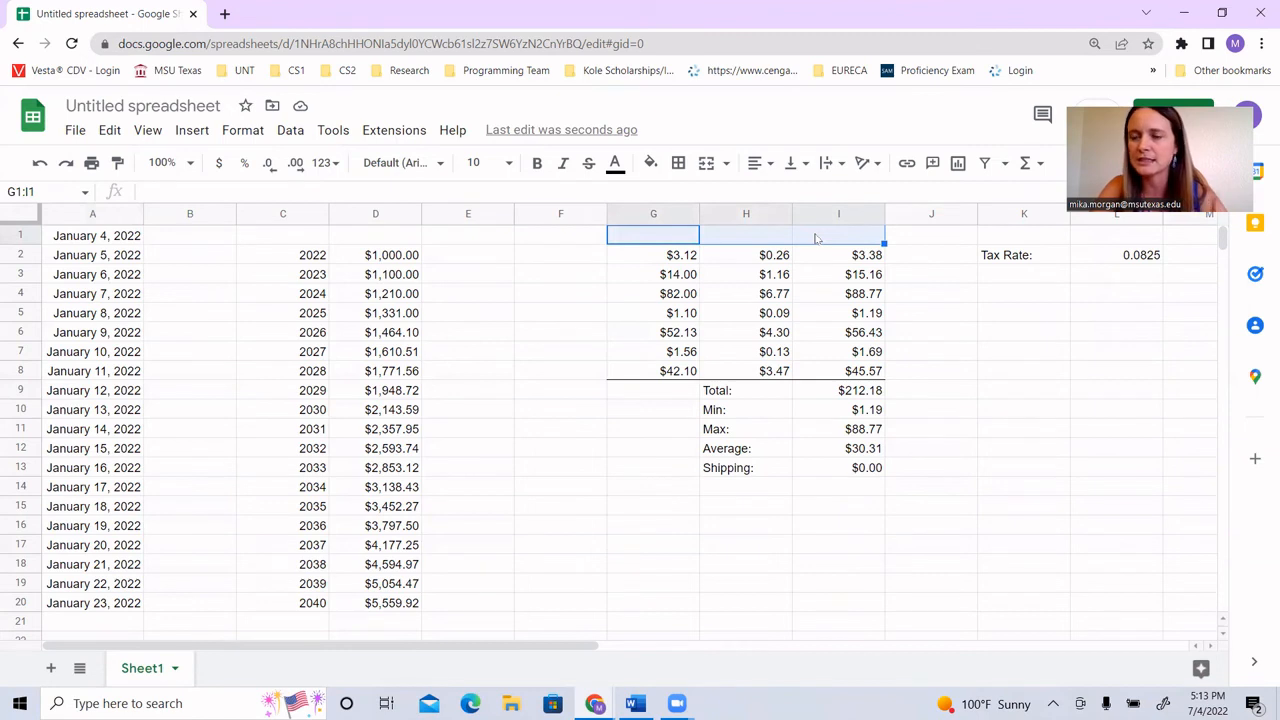
click(684, 240)
text(Gro)
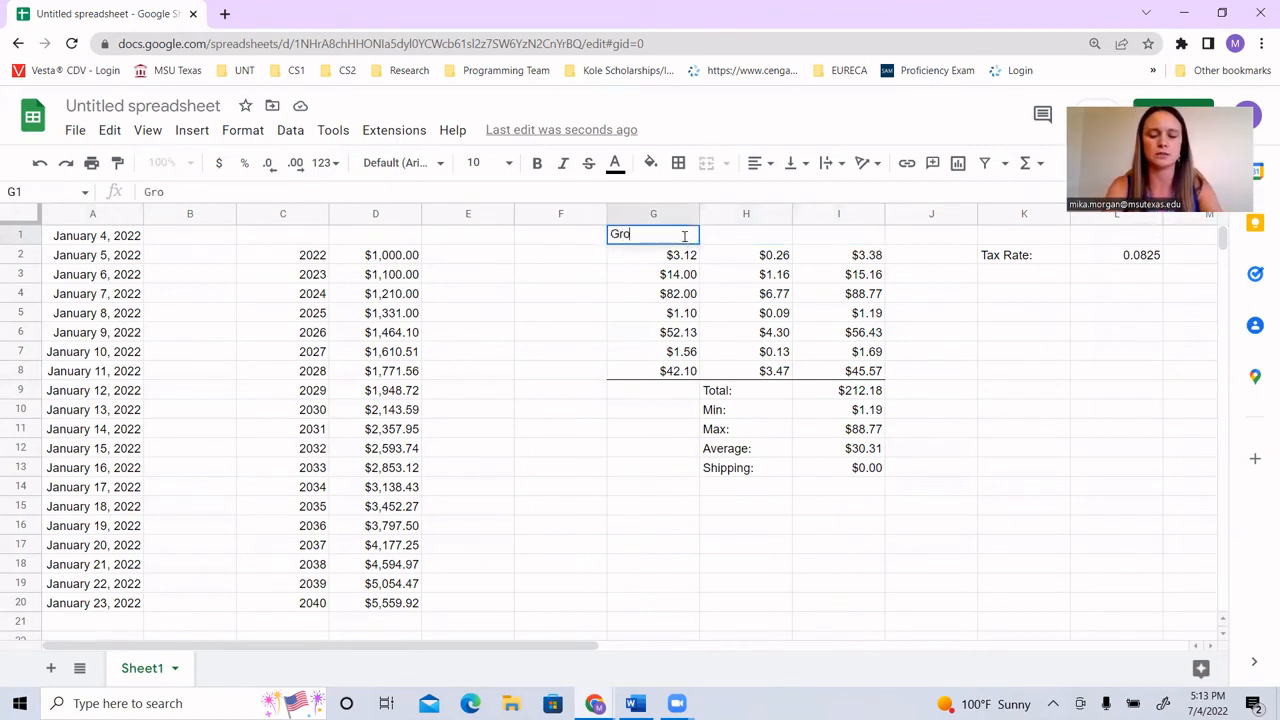
text(cery B)
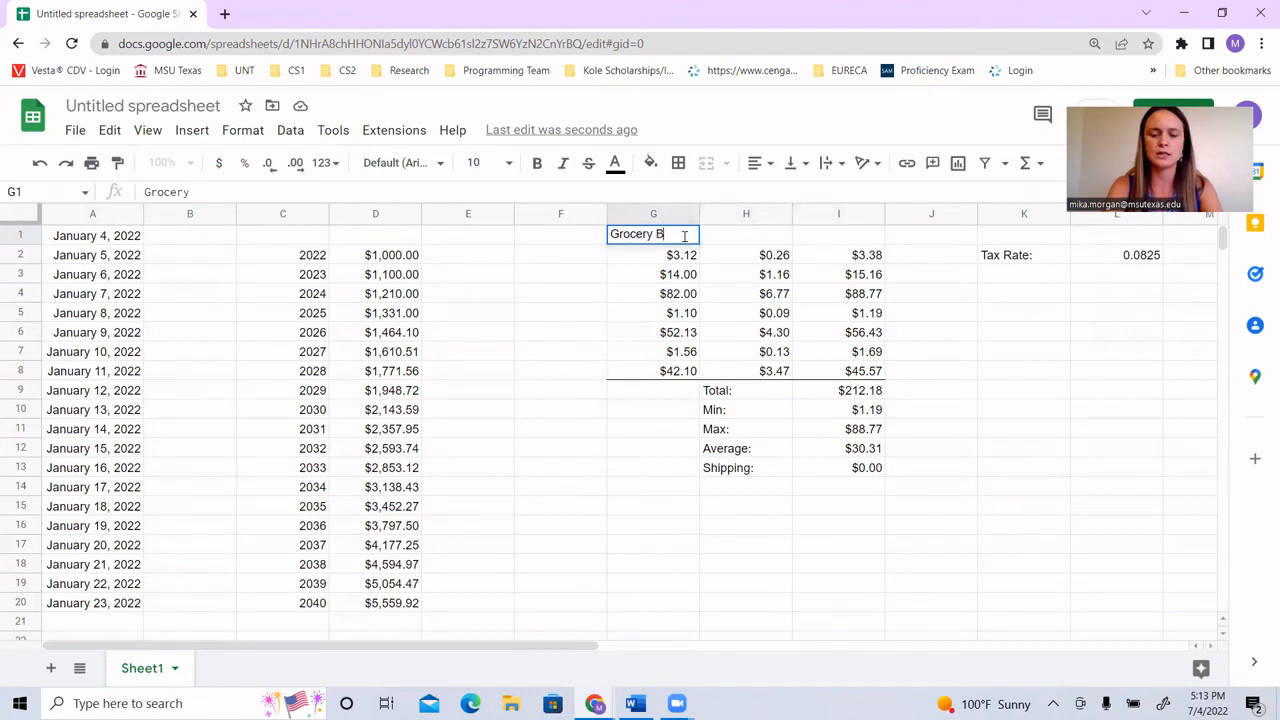
text(ill Stat)
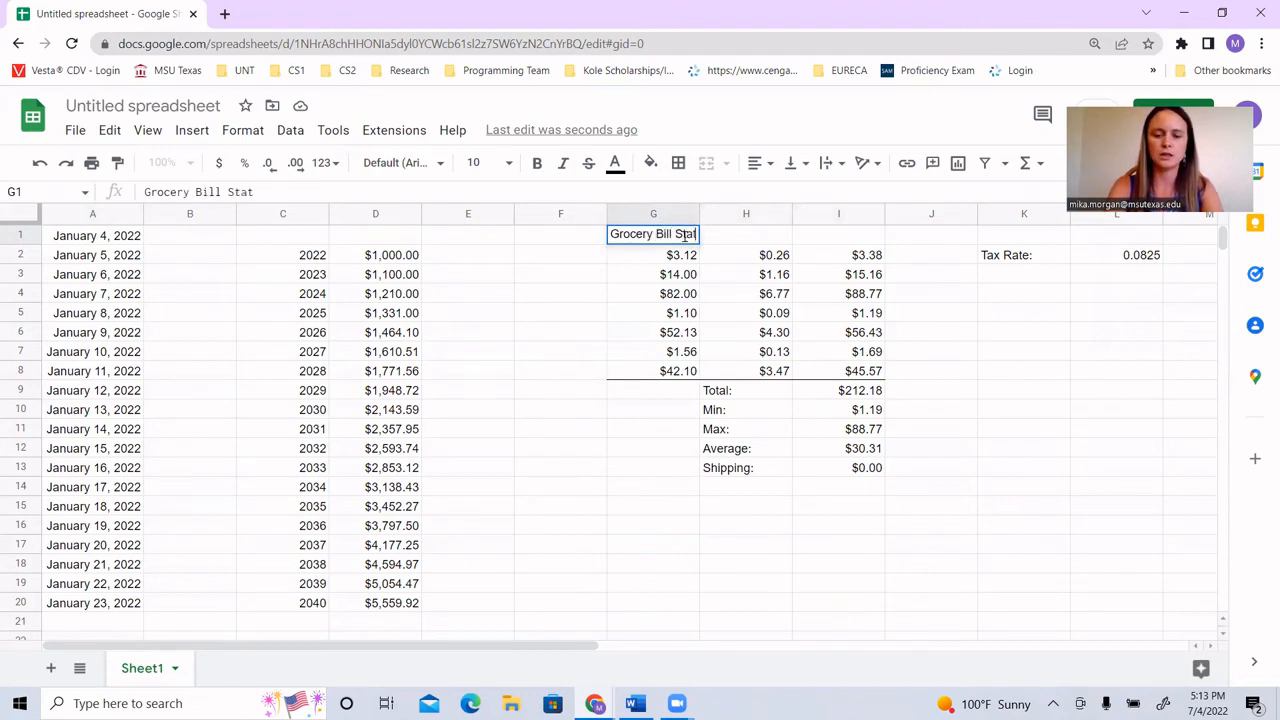
text(istics)
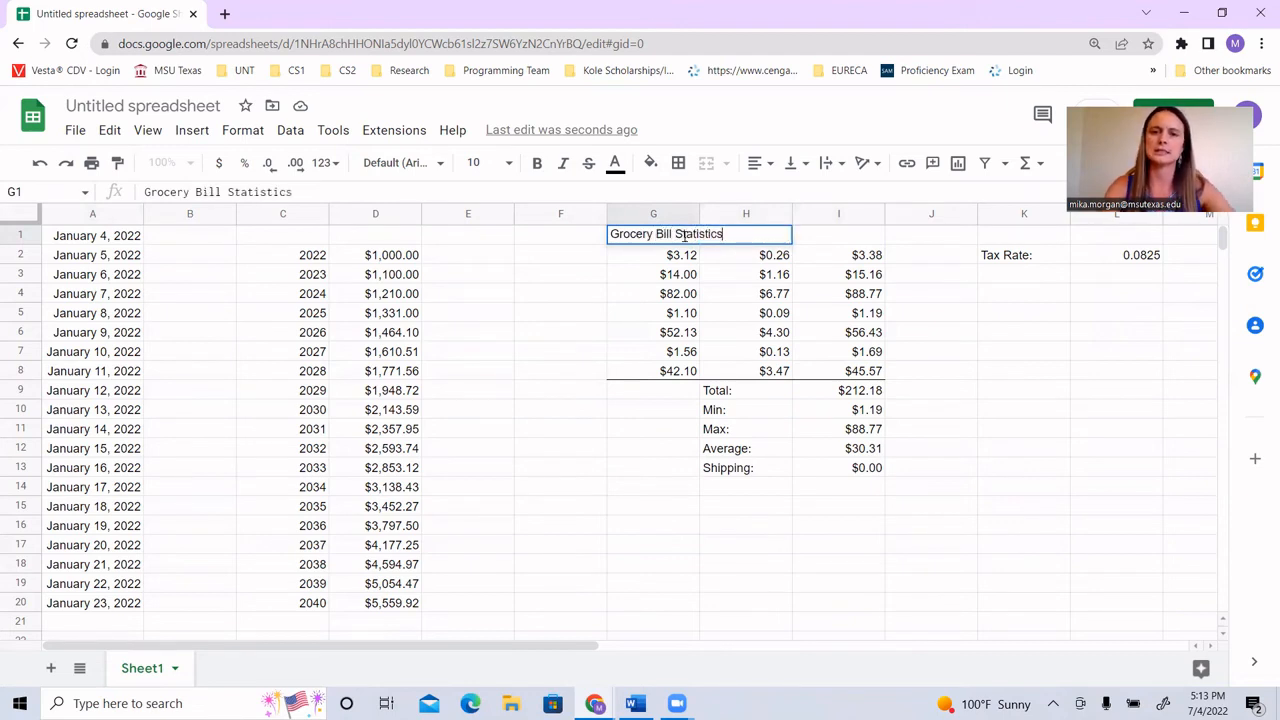
click(859, 242)
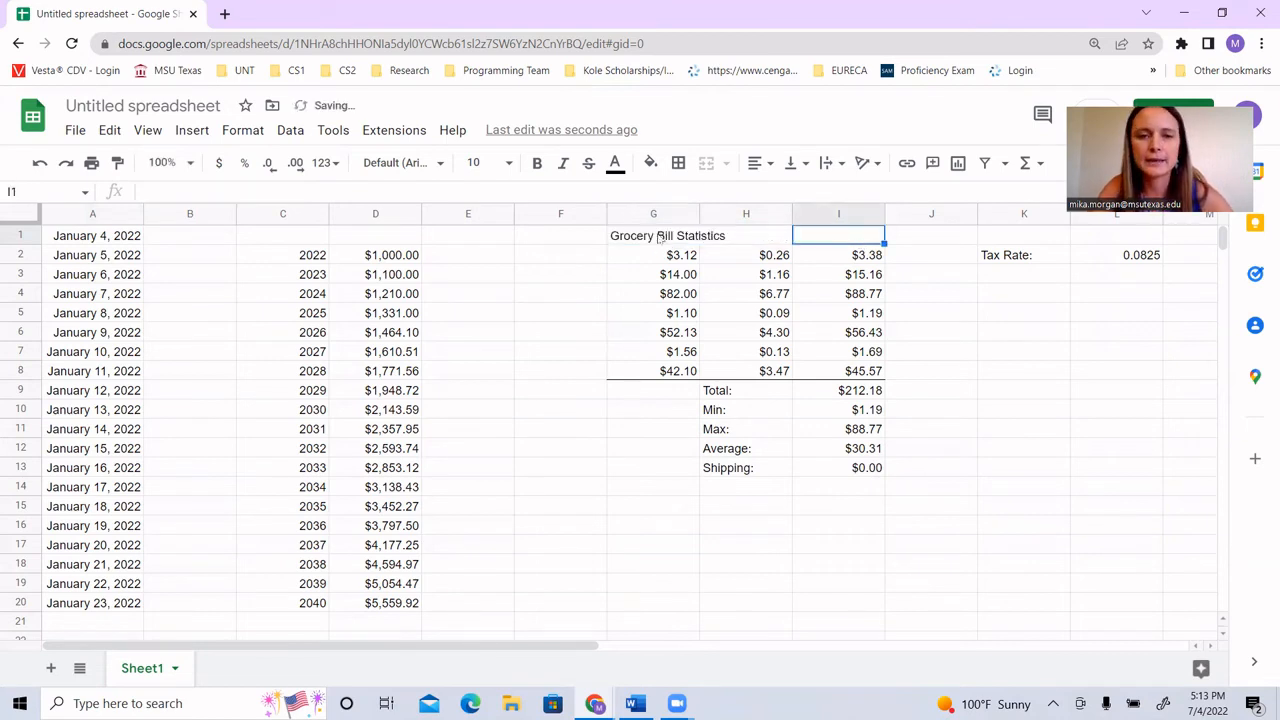
Step: Merge cells G1:I1 and center the title across the three columns
drag(660, 238, 815, 238)
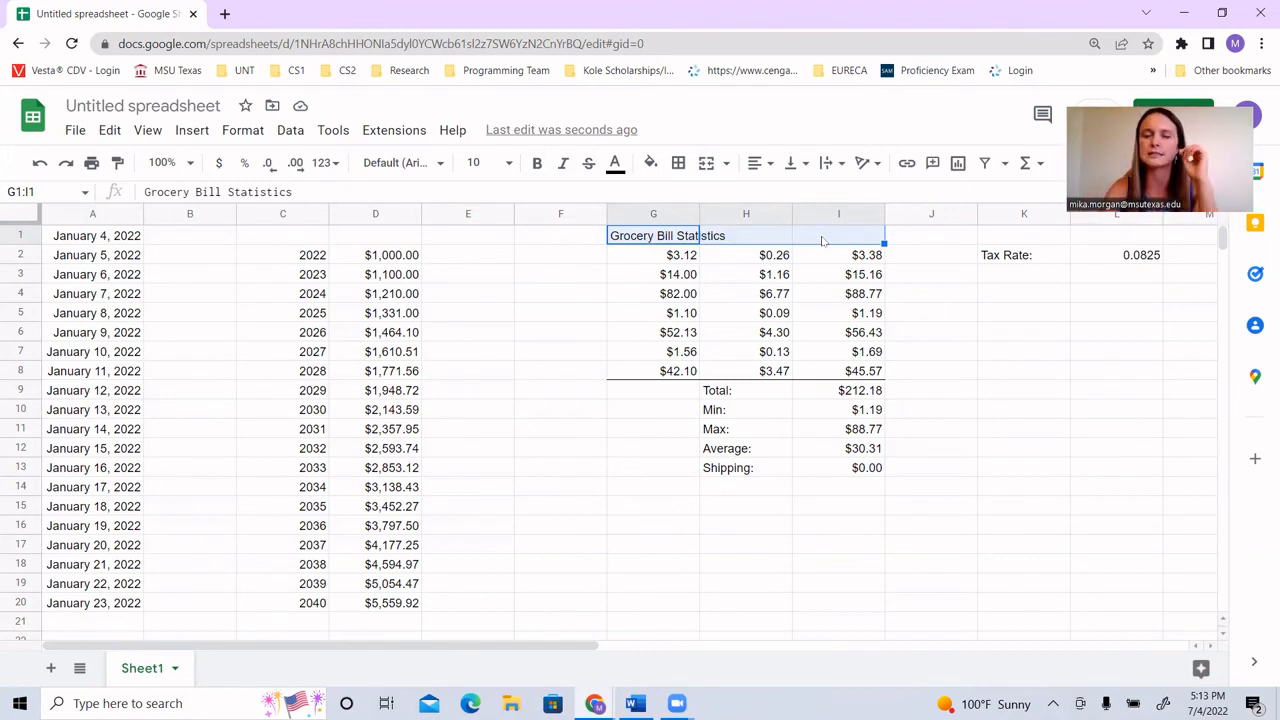
click(705, 163)
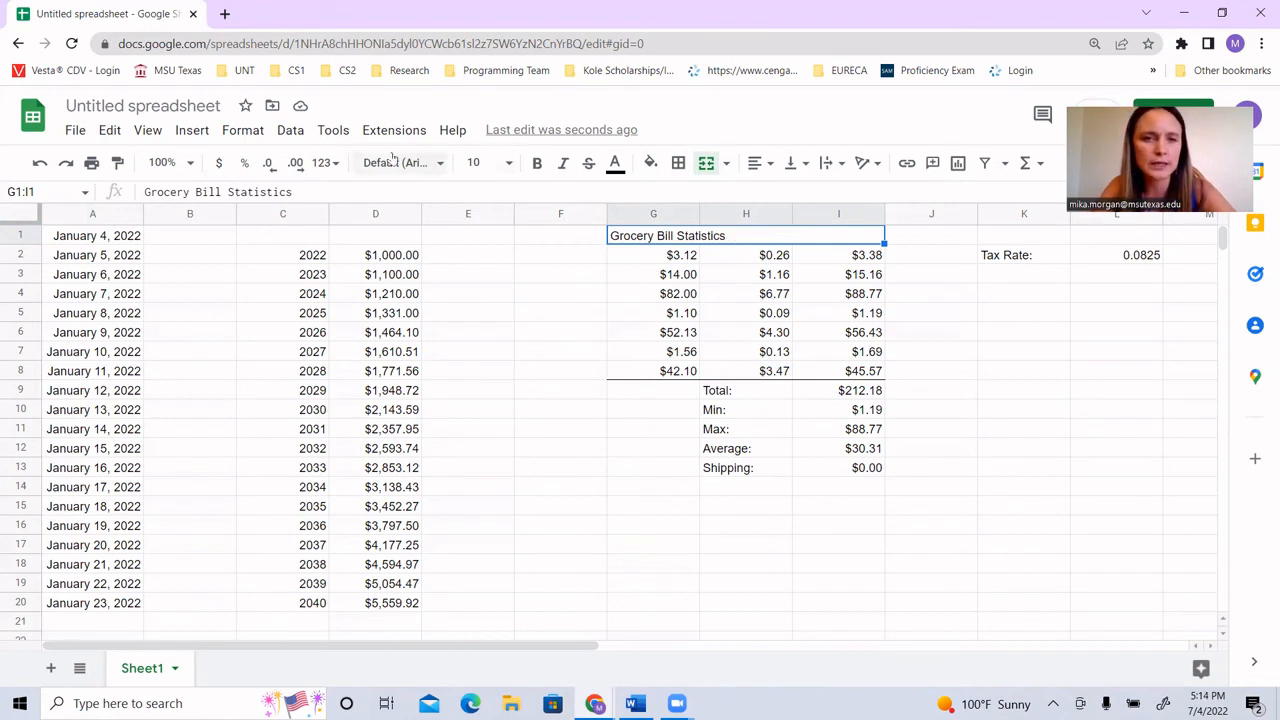
click(762, 165)
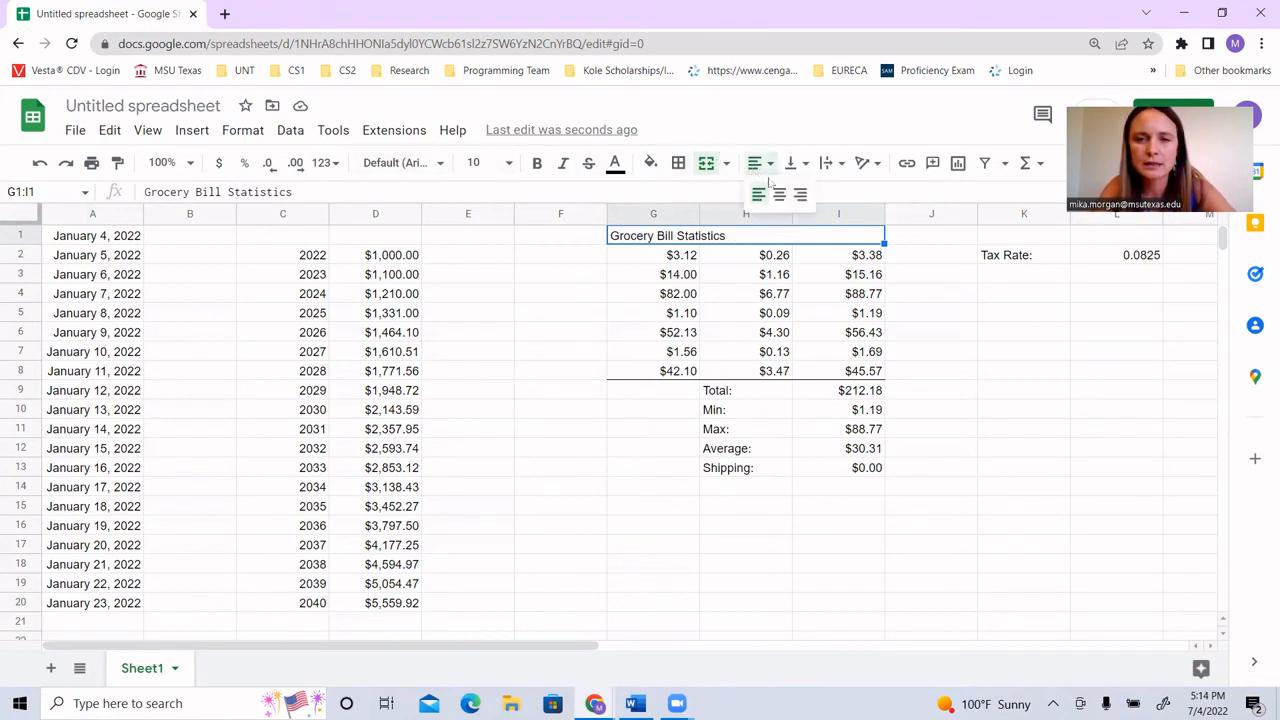
click(779, 195)
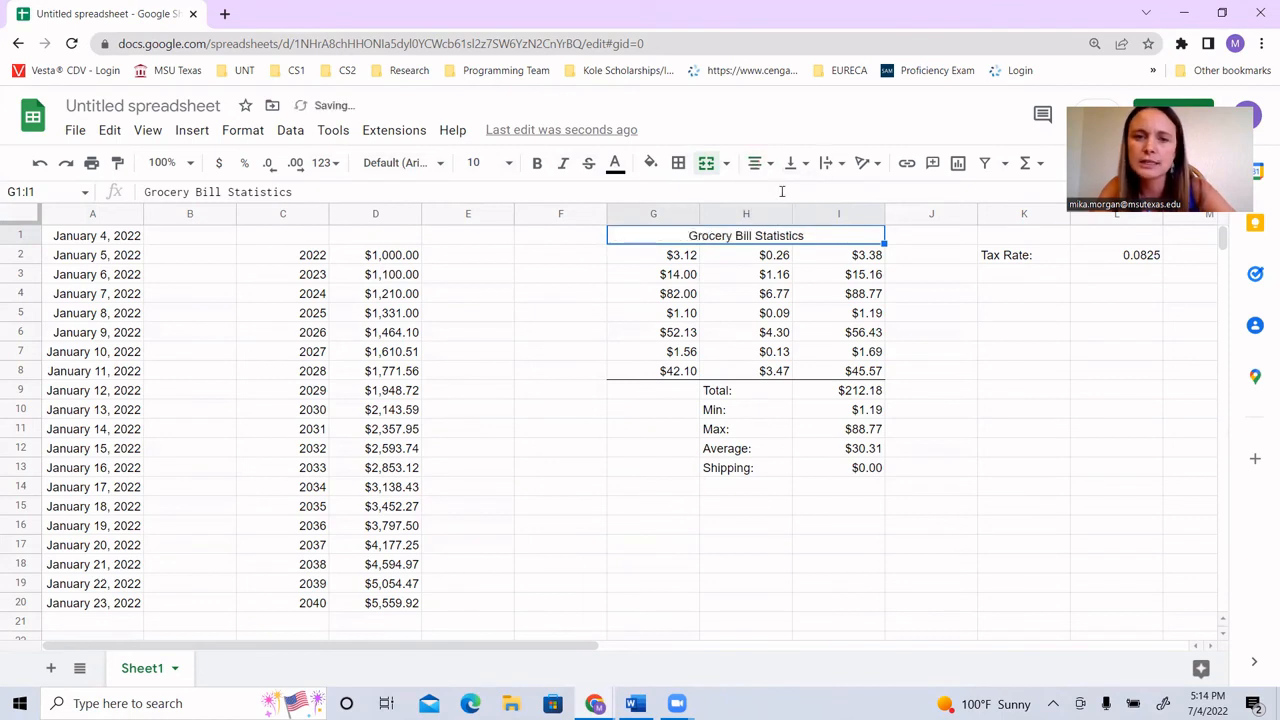
Step: Make the merged title in G1:I1 bold and give it a light gray fill
click(536, 164)
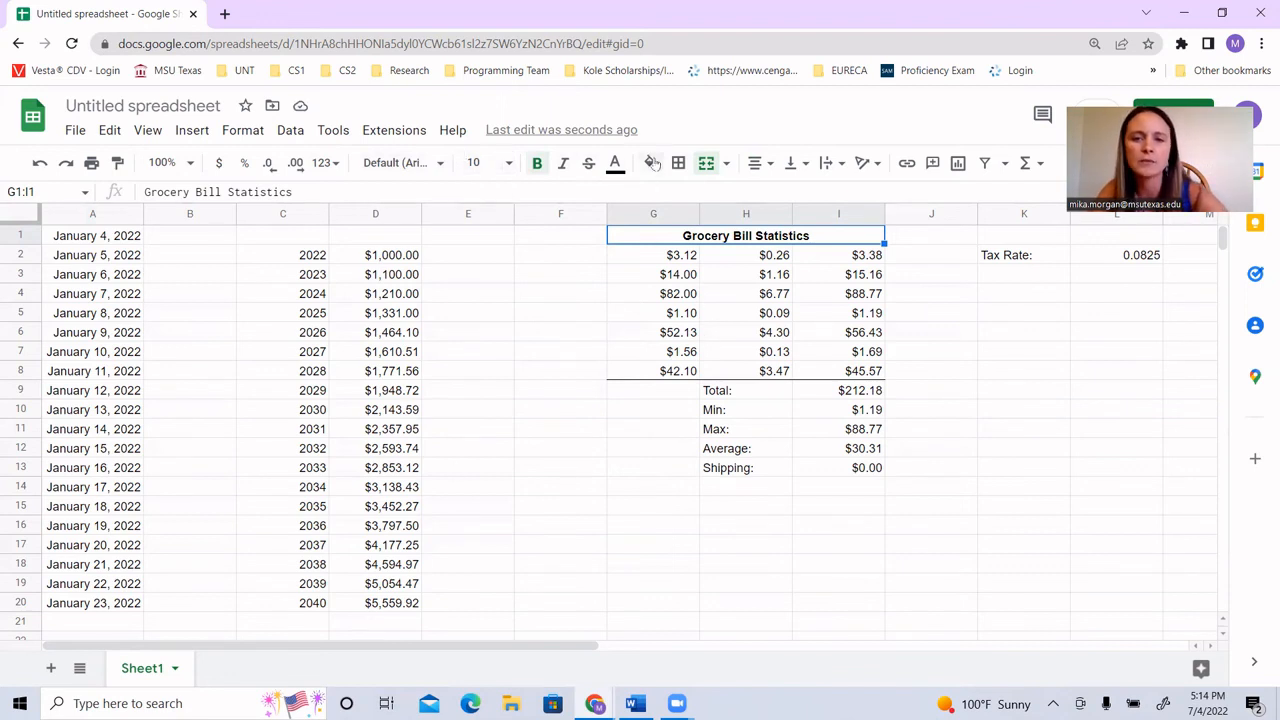
click(652, 163)
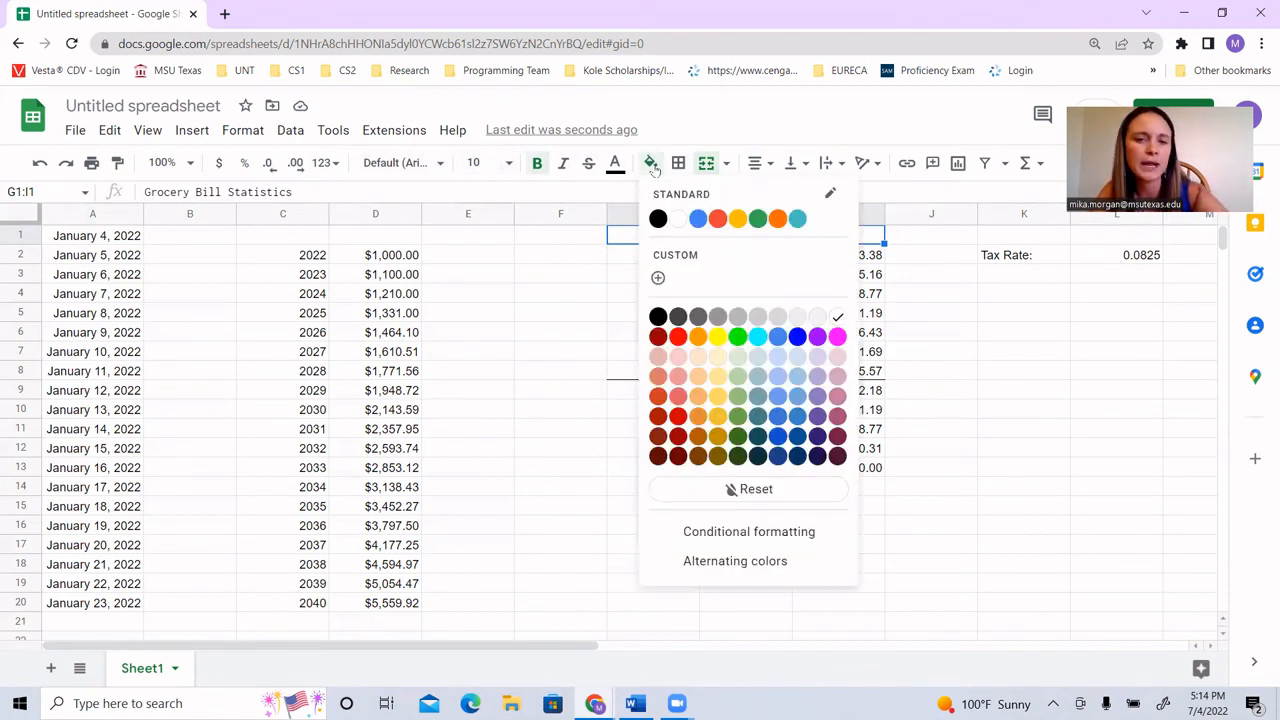
click(797, 318)
click(996, 358)
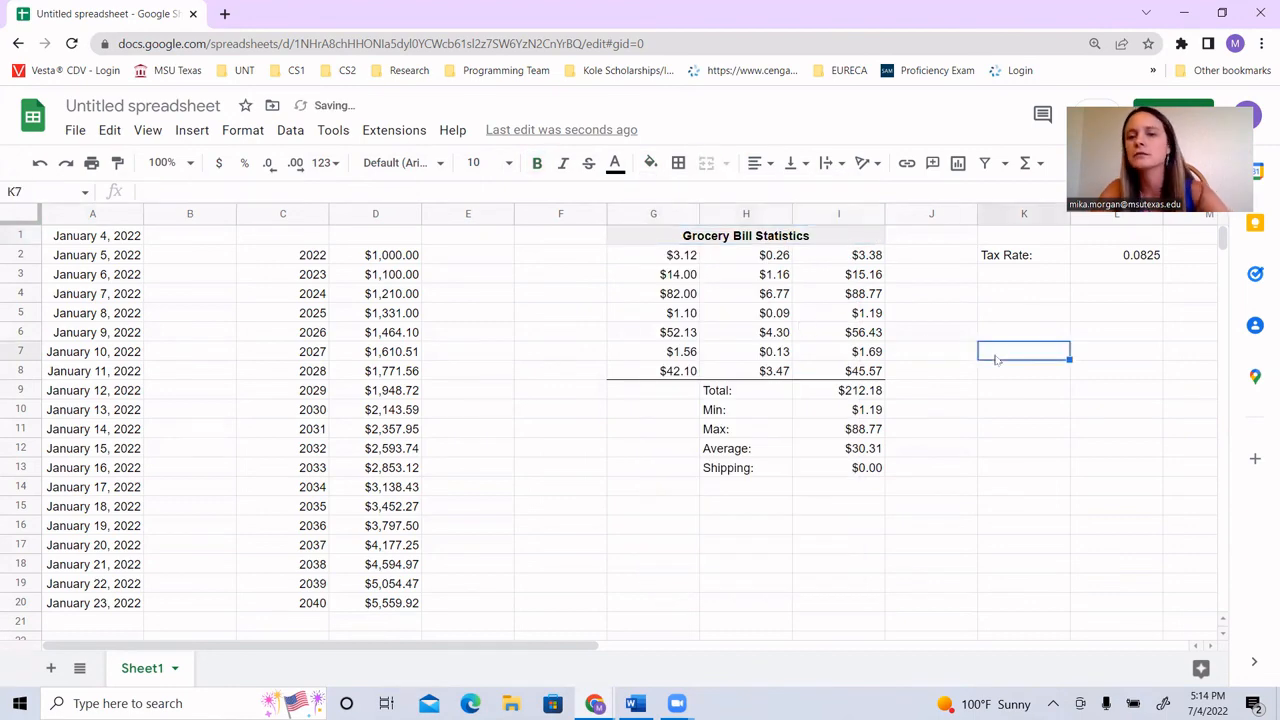
Step: Review item 14 in the Word assignment, highlighting the 3D pie chart instruction, and return to the Google Sheets spreadsheet
click(633, 703)
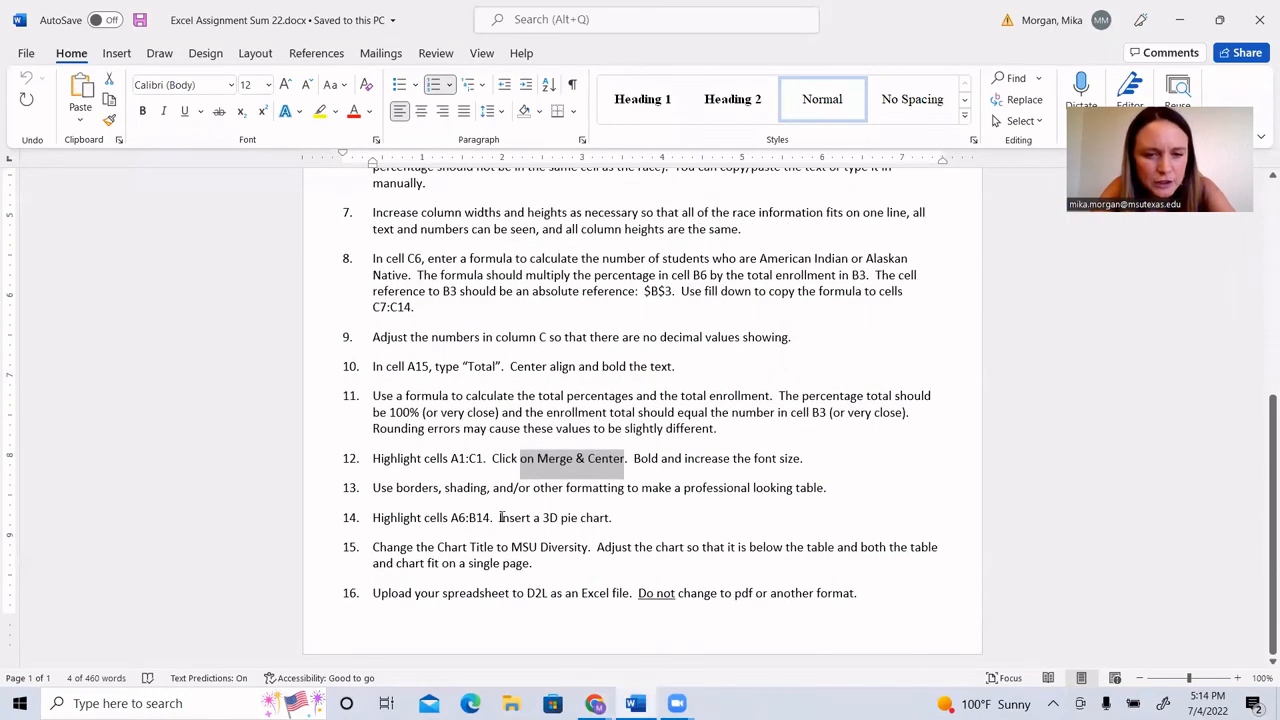
drag(500, 517, 612, 518)
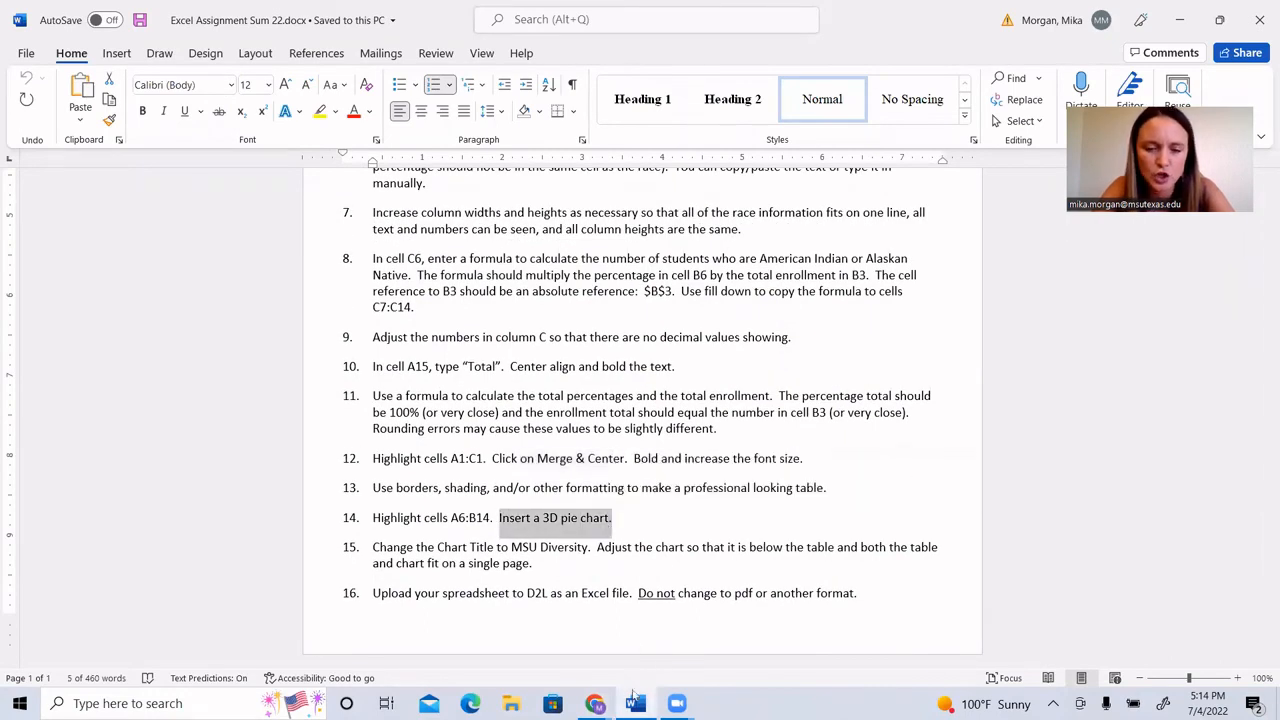
mouse_move(595, 703)
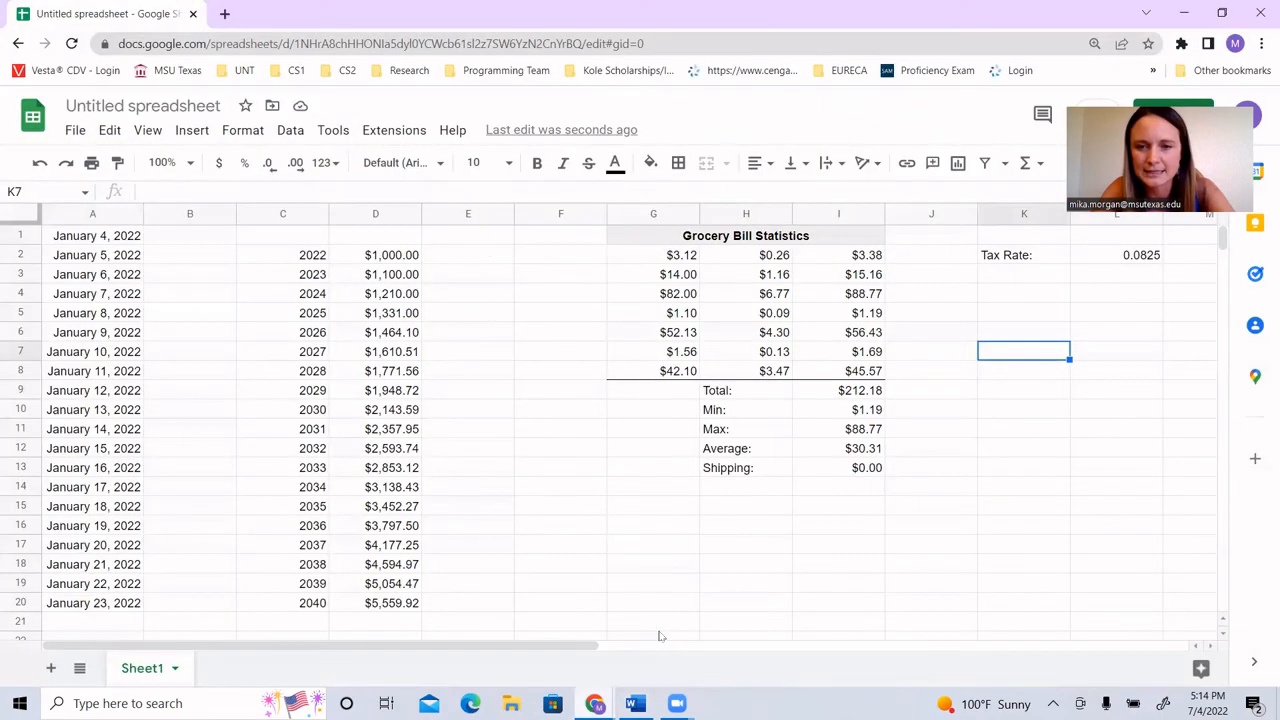
Step: Enter the column headers "Year" in cell C1 and "Balance" in cell D1
click(656, 632)
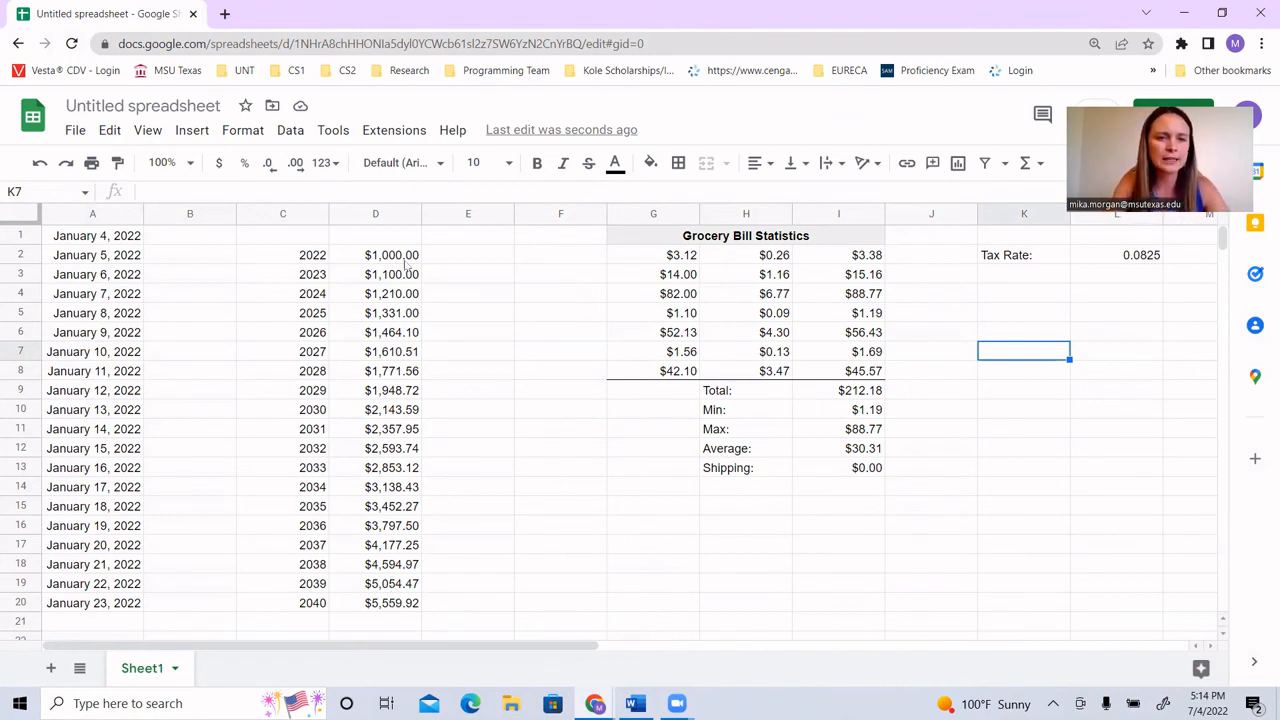
click(292, 236)
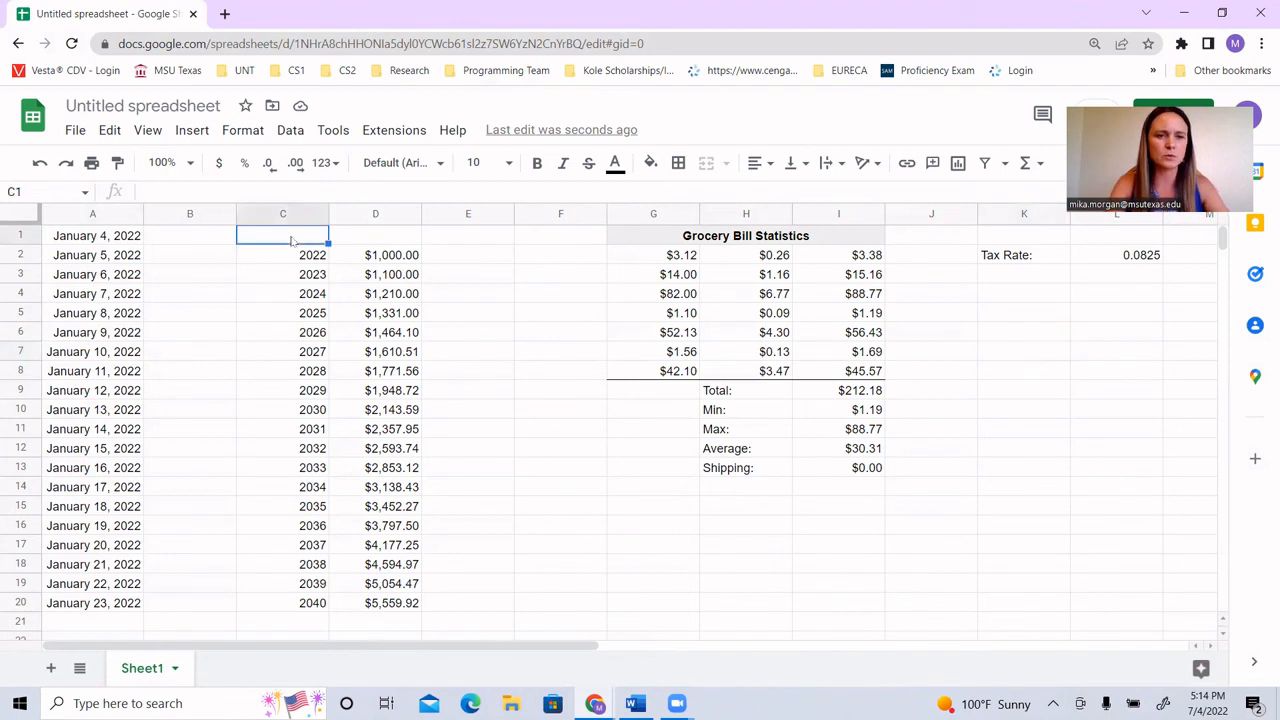
text(Year)
key(Tab)
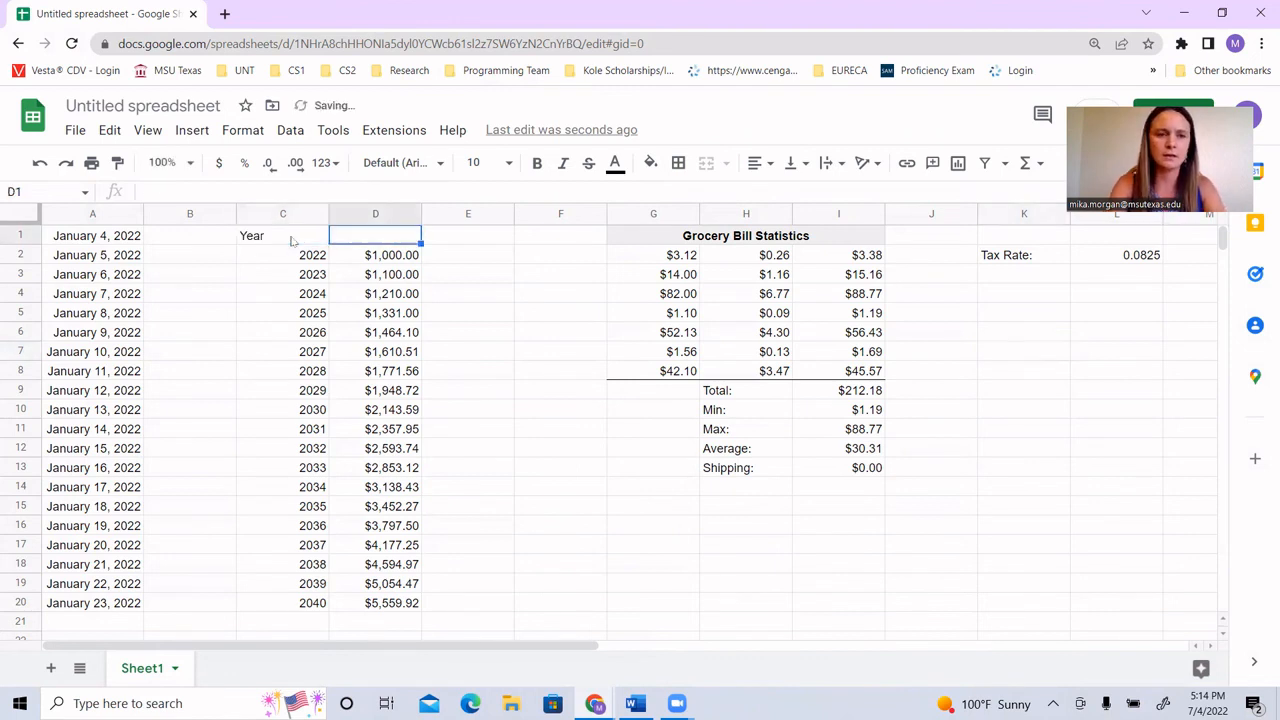
text(Balance)
key(Return)
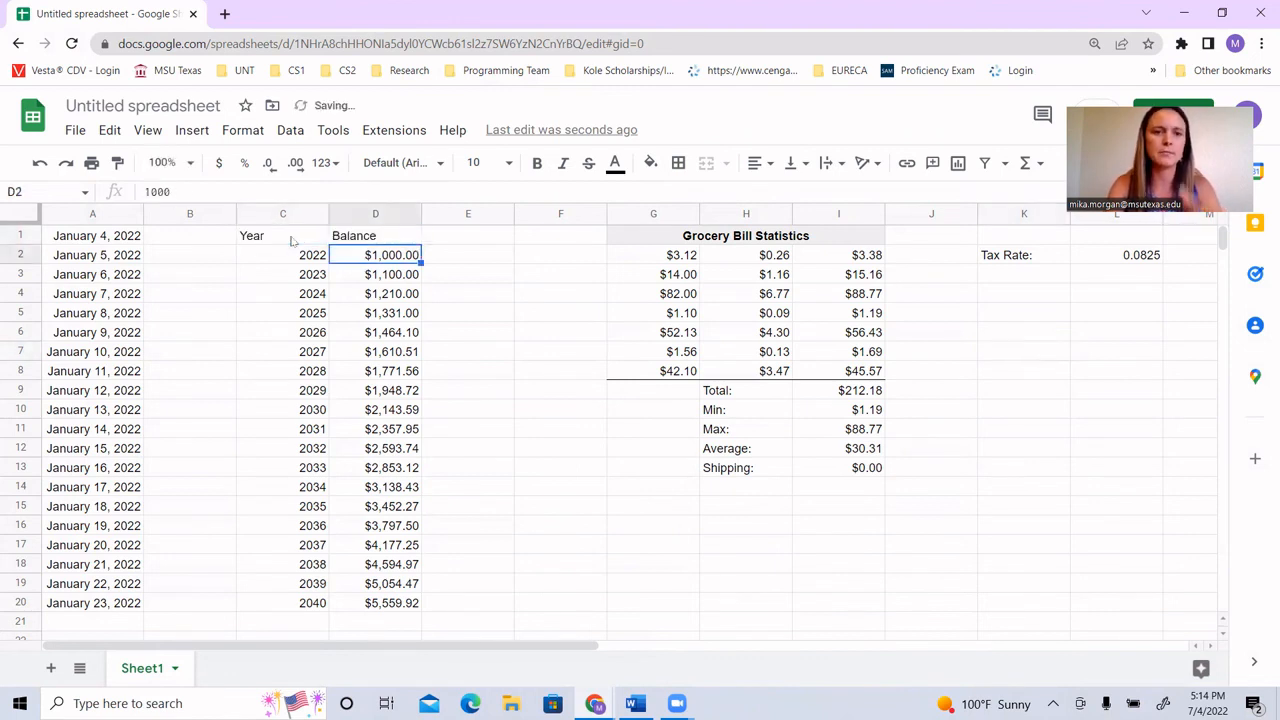
Step: Insert a chart from the Year and Balance data in C1:D20
drag(292, 240, 399, 606)
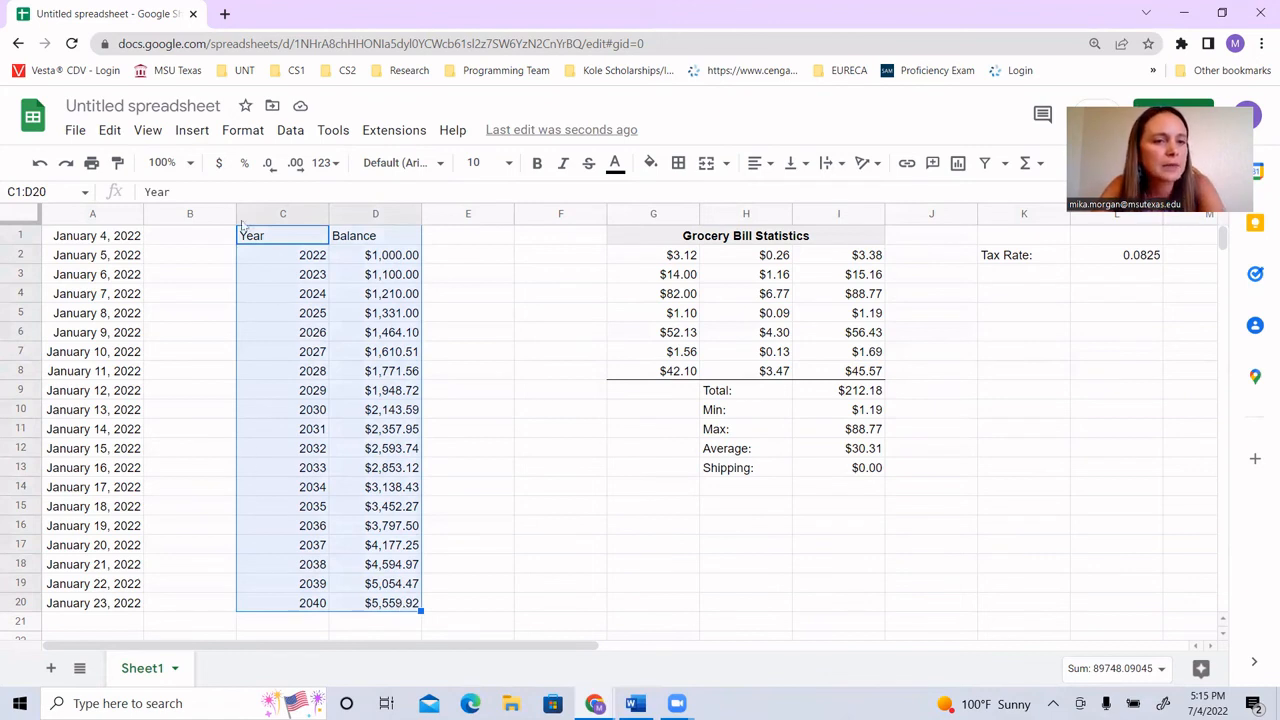
click(188, 132)
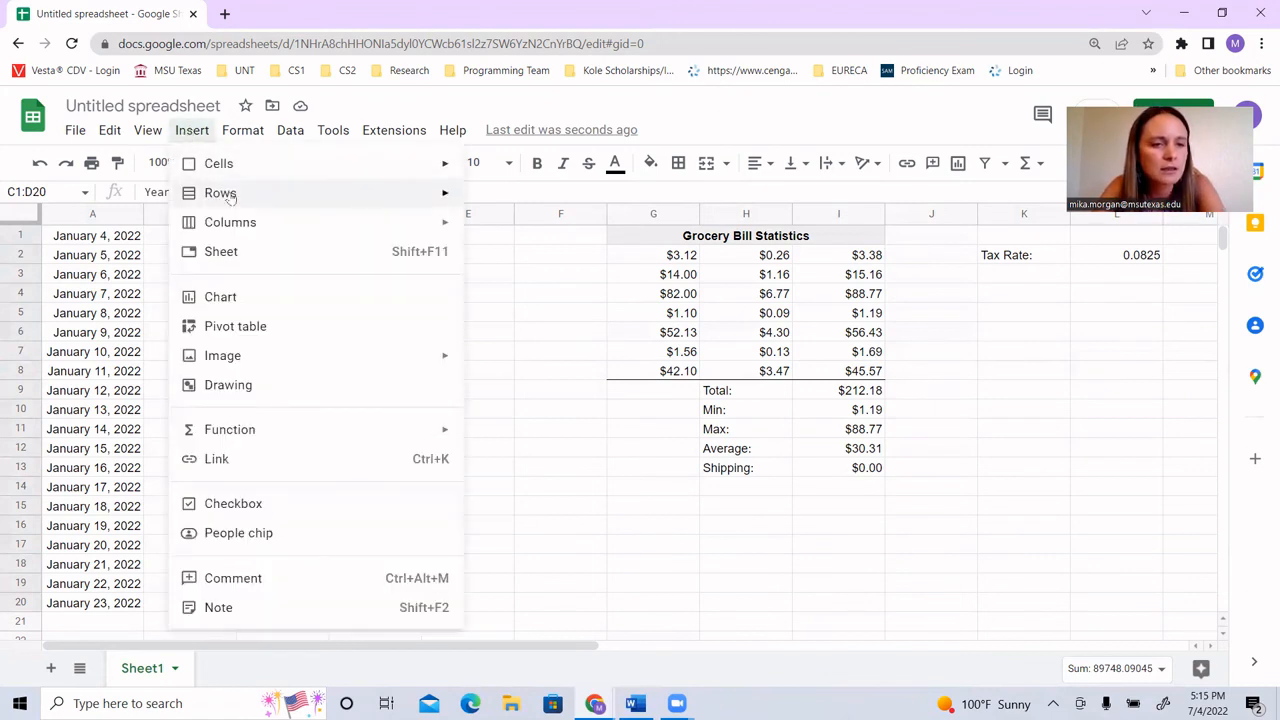
click(316, 310)
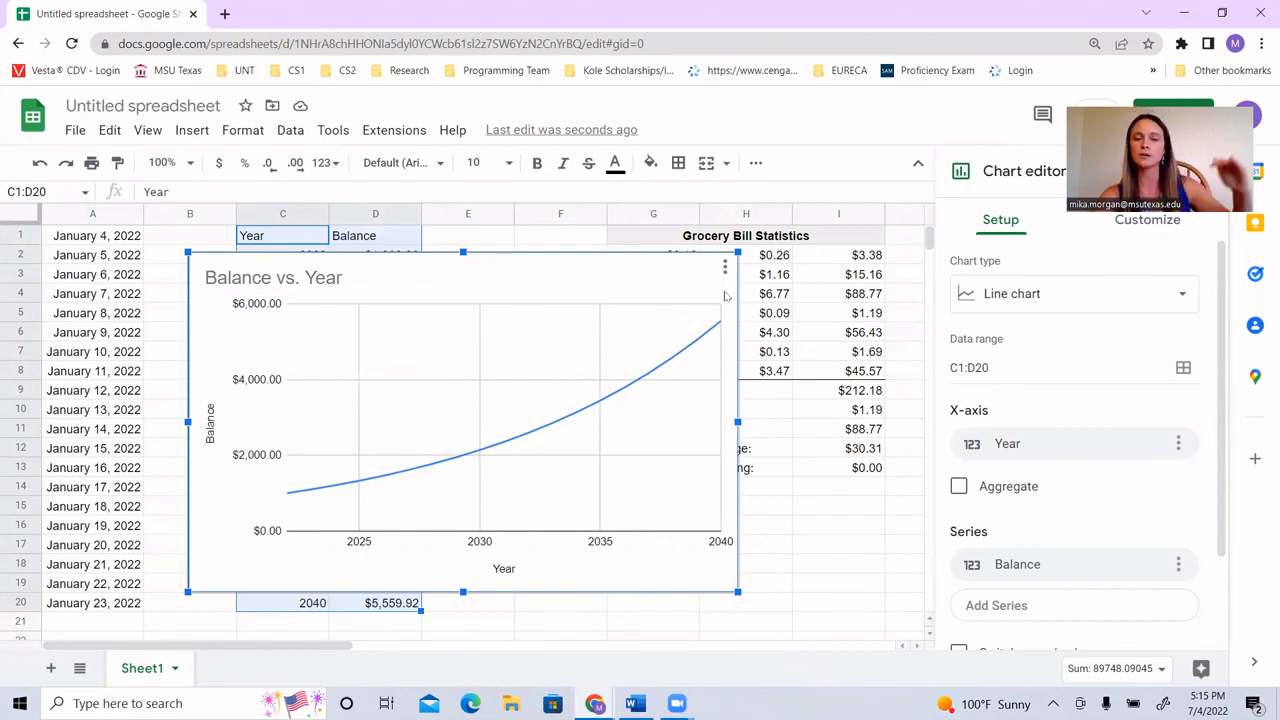
Step: Browse the available chart types, including the 3D pie chart, and choose the suggested line chart
click(1182, 296)
scroll(1134, 500, down, 3)
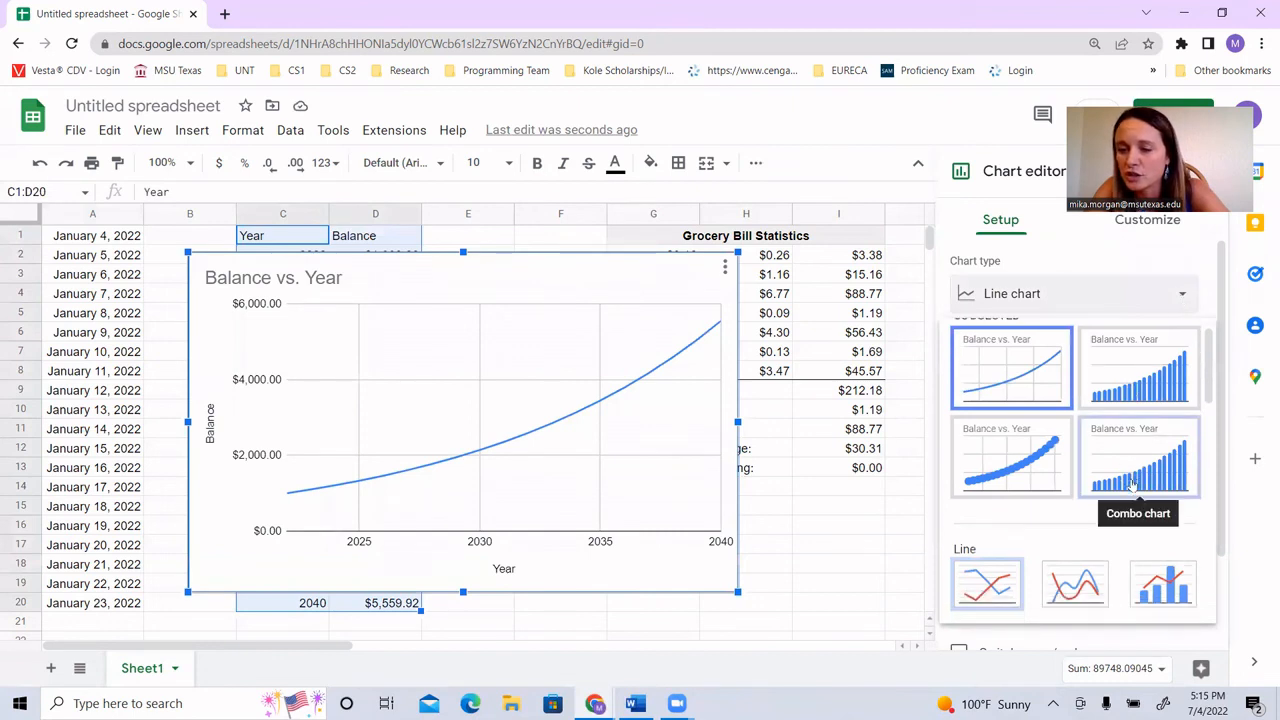
scroll(1132, 485, down, 5)
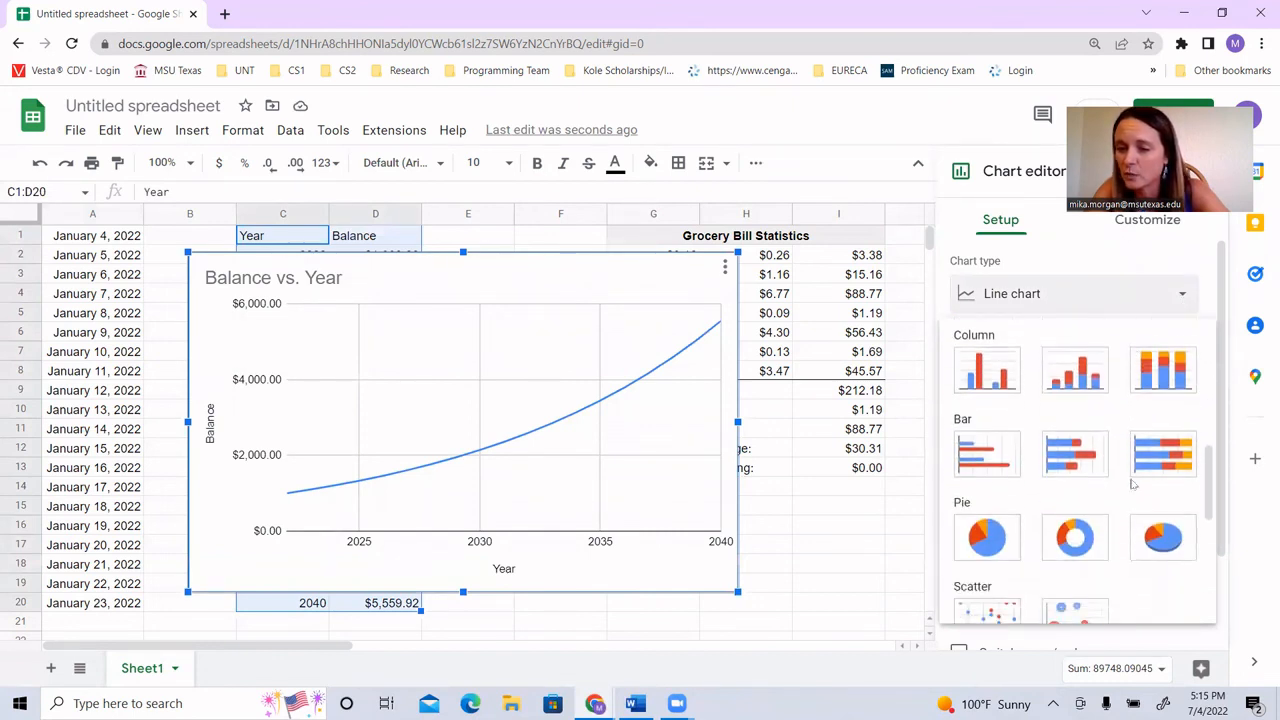
scroll(1132, 485, down, 2)
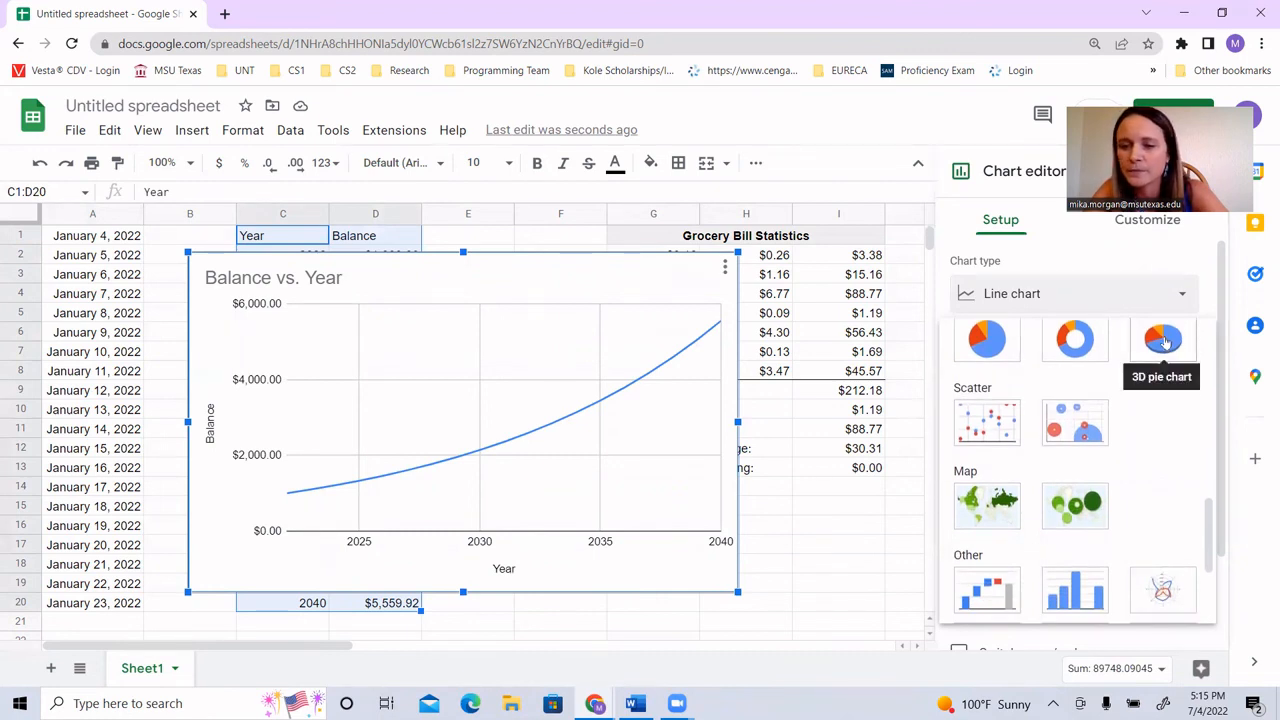
scroll(1165, 412, down, 2)
scroll(1162, 412, up, 10)
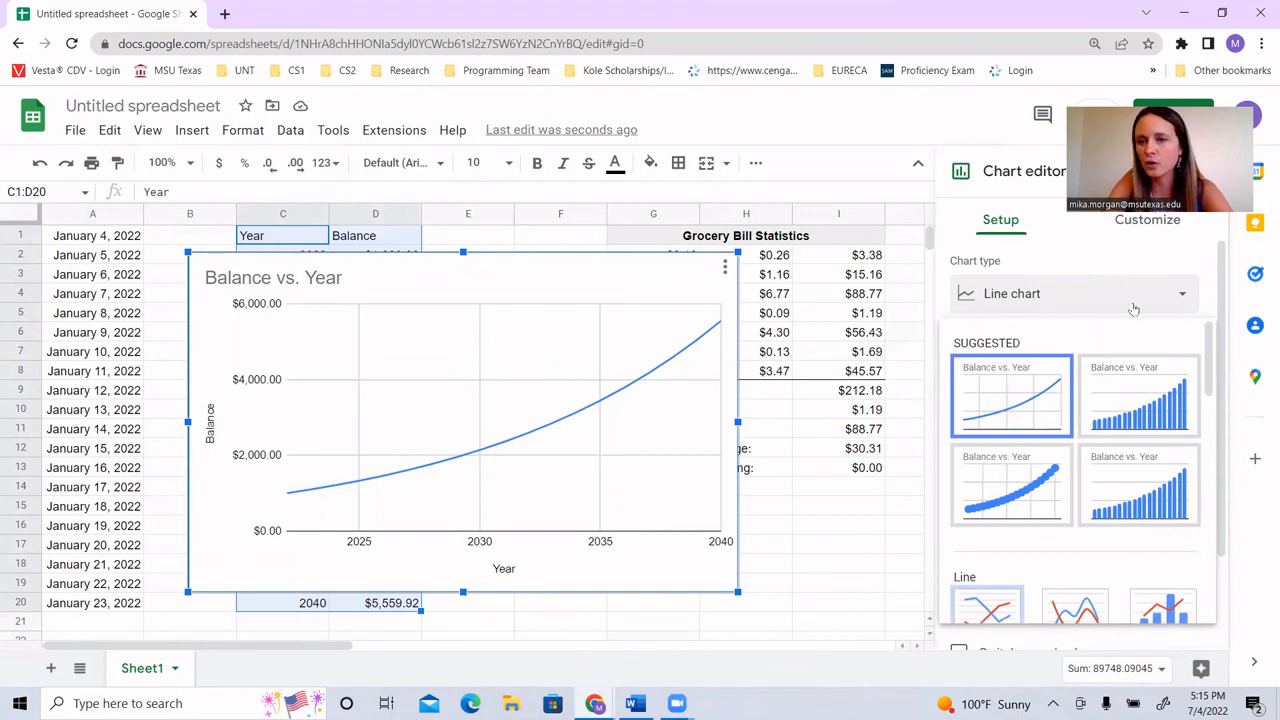
scroll(1060, 379, down, 1)
scroll(1060, 379, up, 1)
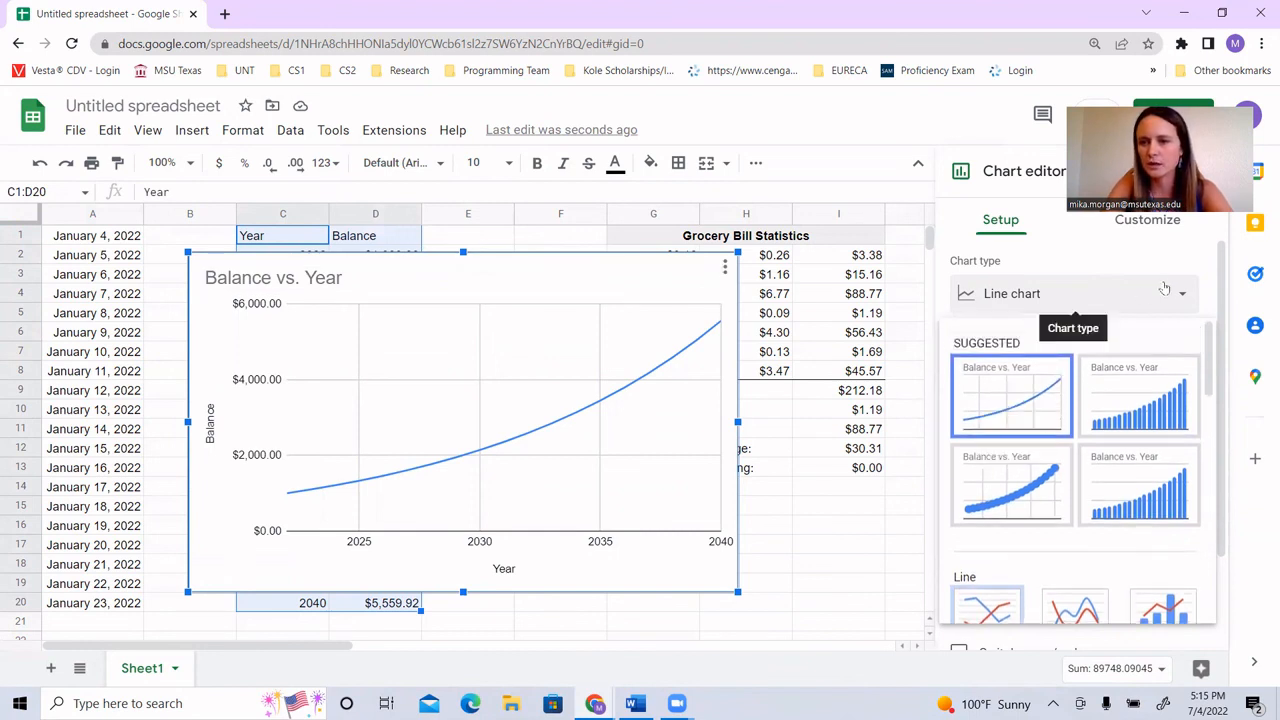
click(1005, 399)
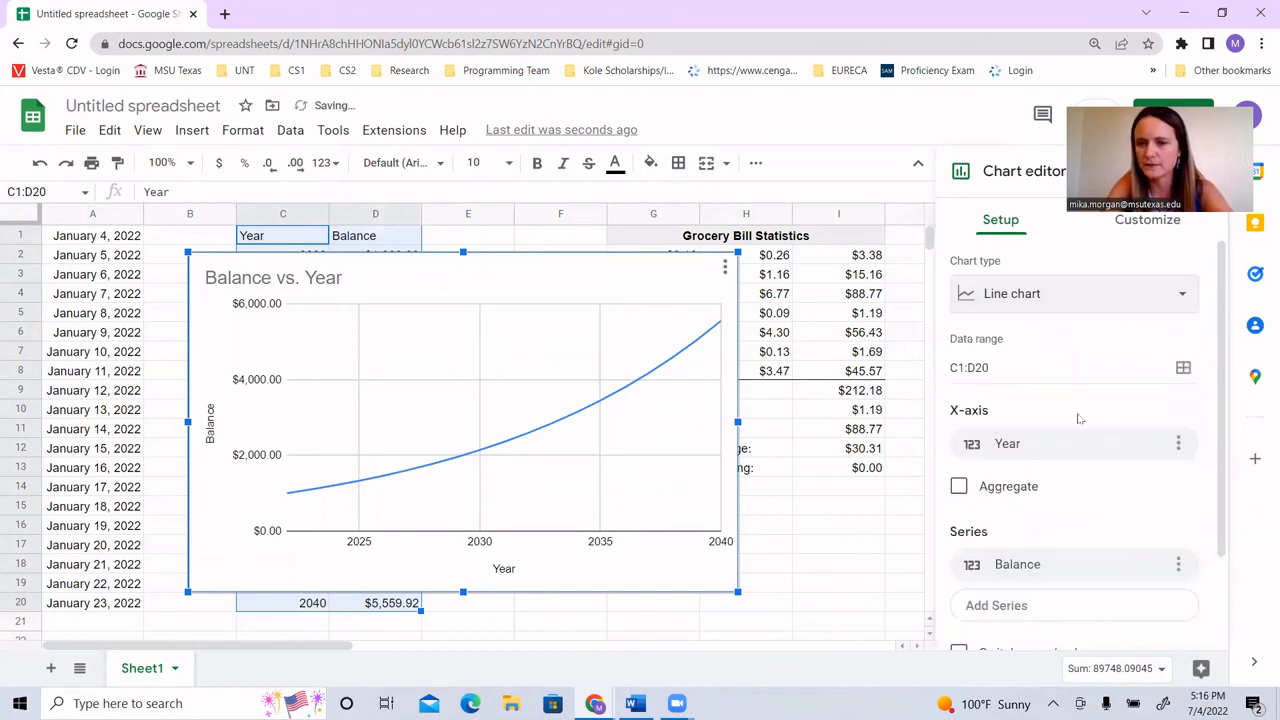
Step: Review the line chart's axis, series and header setup options, and open its customization options
scroll(1077, 417, down, 2)
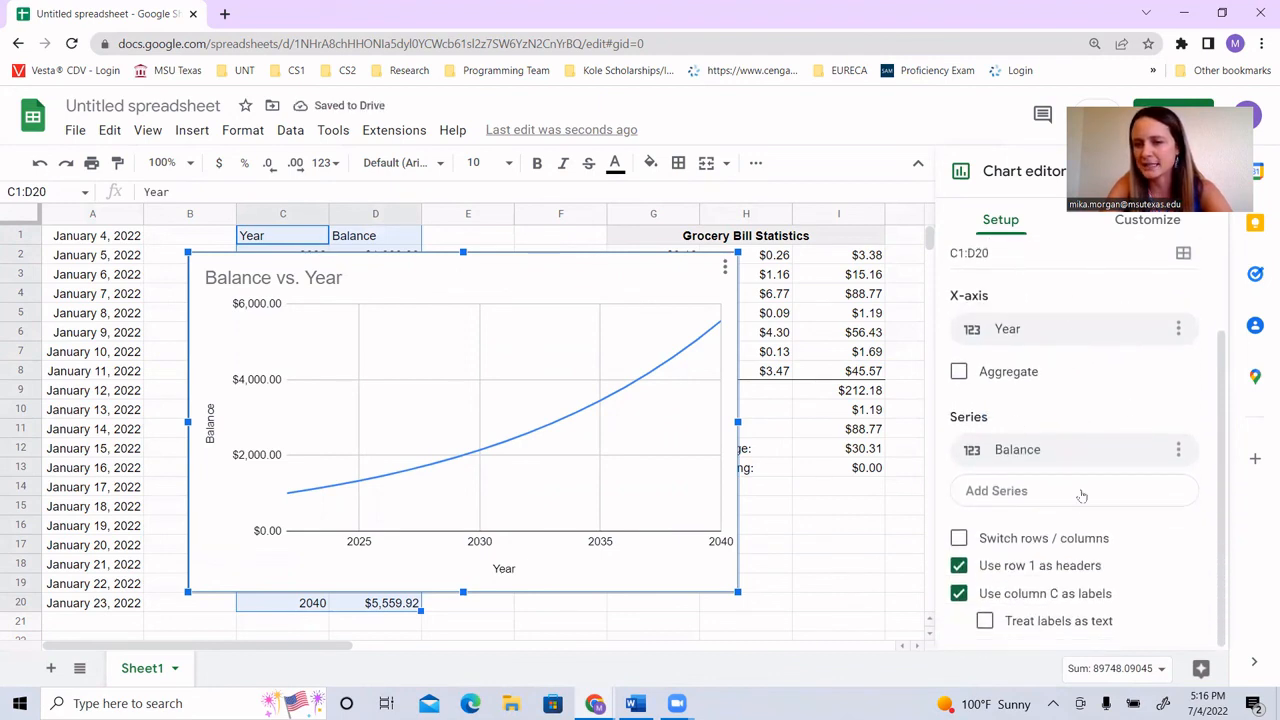
scroll(1077, 522, up, 2)
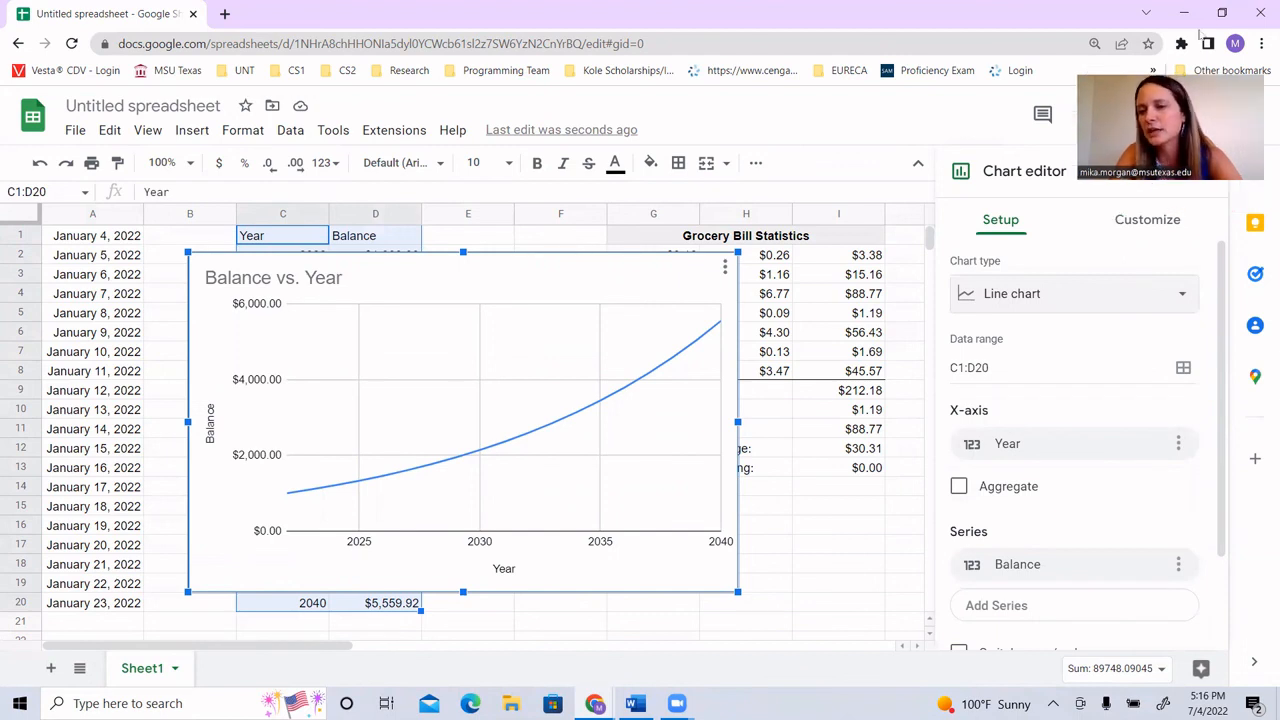
click(1145, 222)
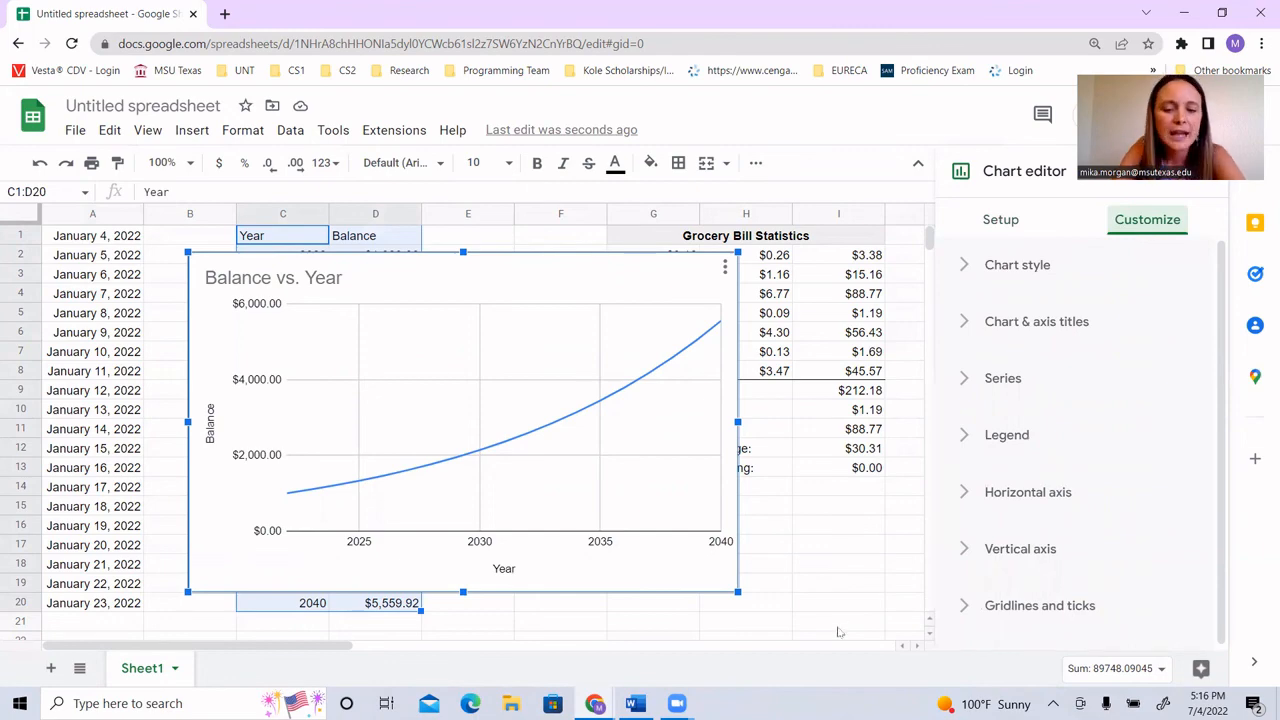
Step: Switch to the Excel assignment document in Word and look over its numbered instructions
click(634, 703)
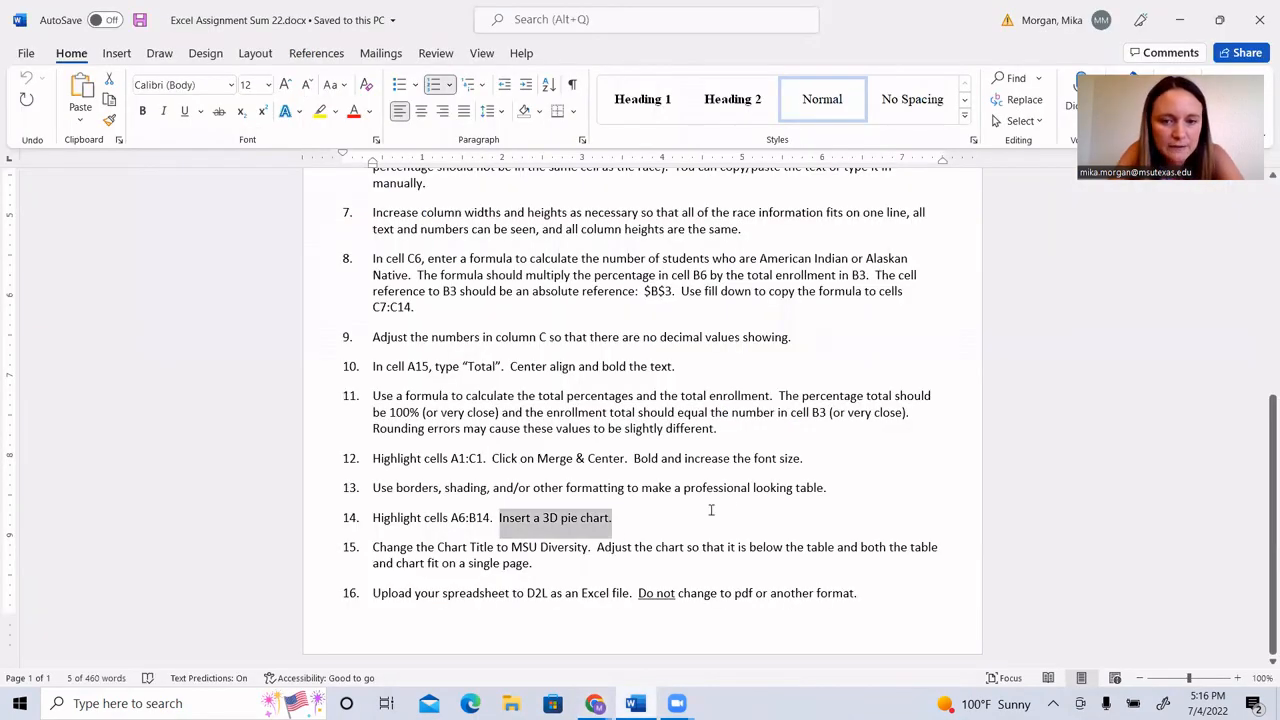
scroll(797, 498, up, 7)
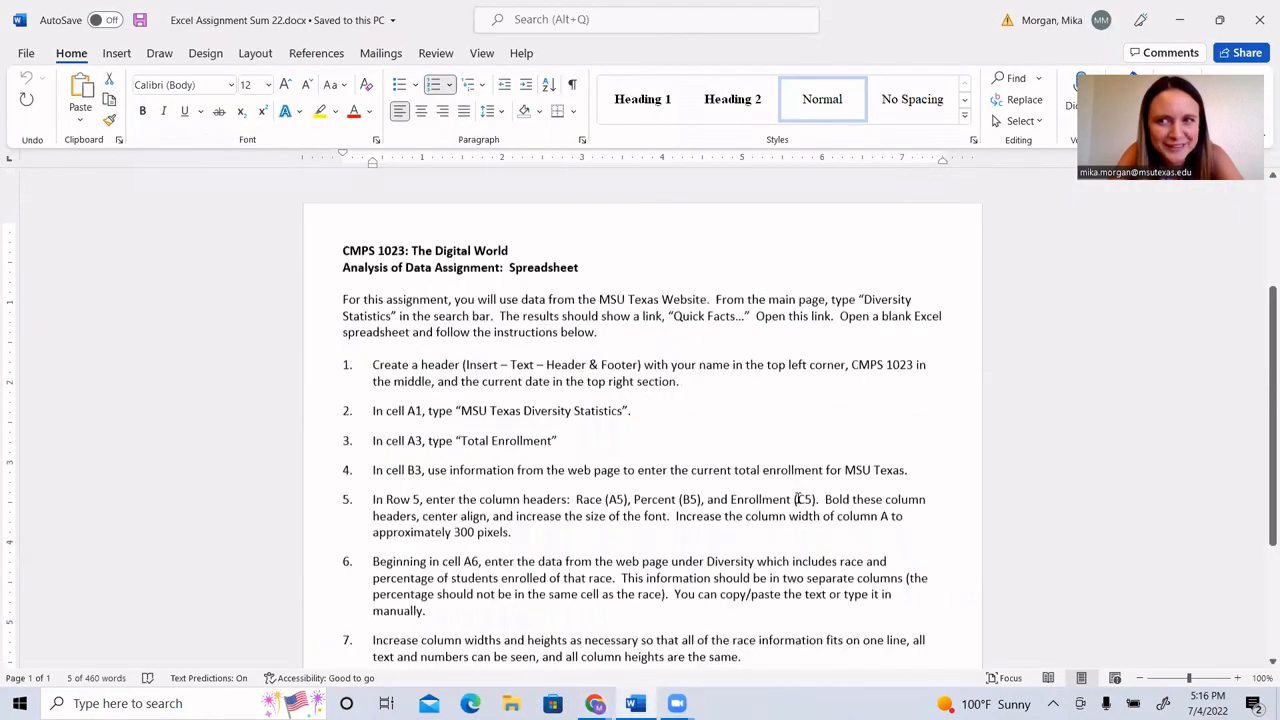
scroll(797, 498, down, 1)
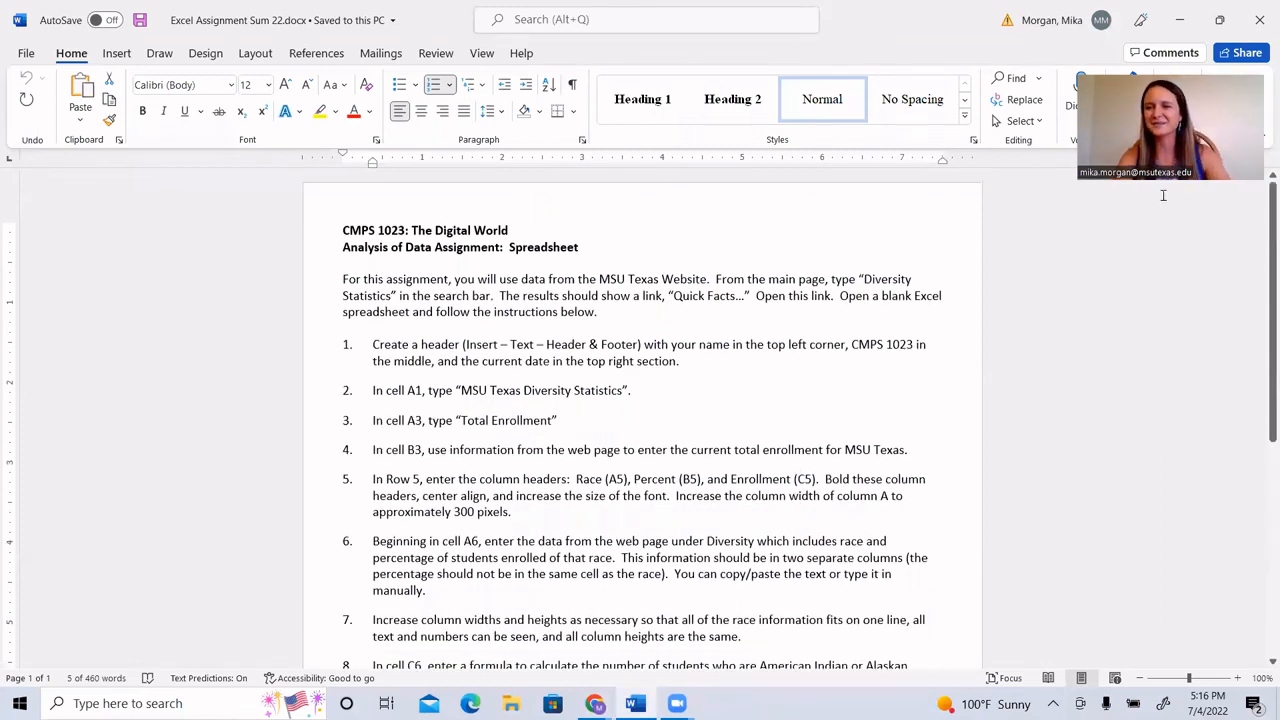